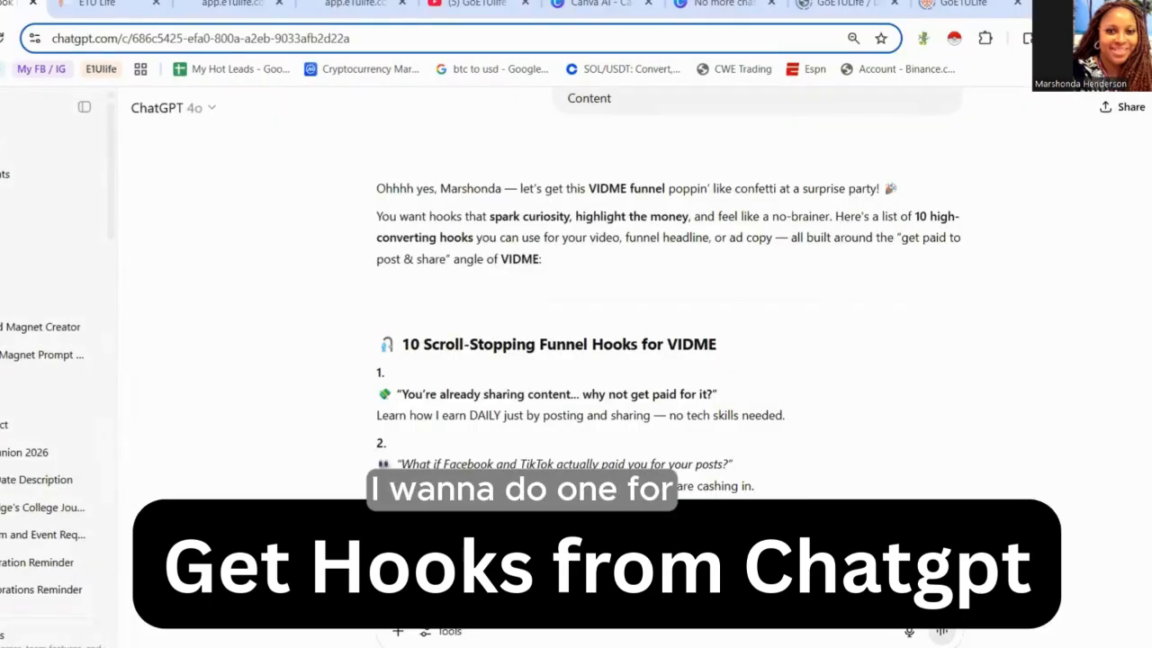
- Select the first hook, “You’re already sharing content… why not get paid for it?”, in the ChatGPT hook list
scroll(667, 282, up, 5)
scroll(668, 283, down, 5)
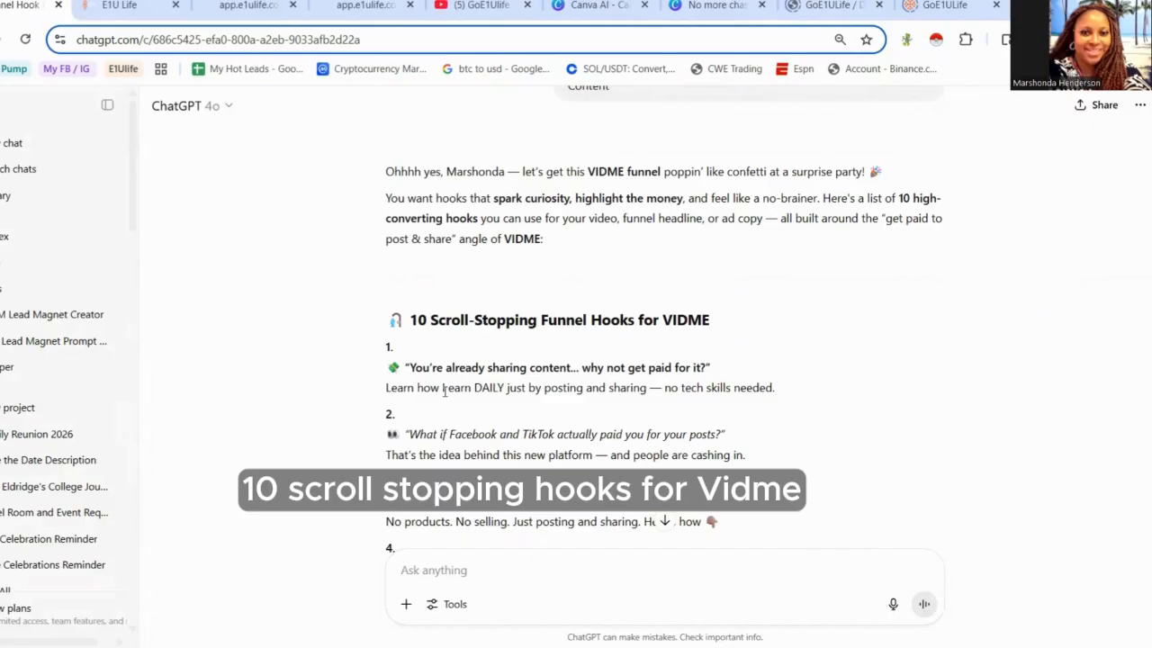
scroll(443, 391, down, 1)
drag(723, 267, 410, 288)
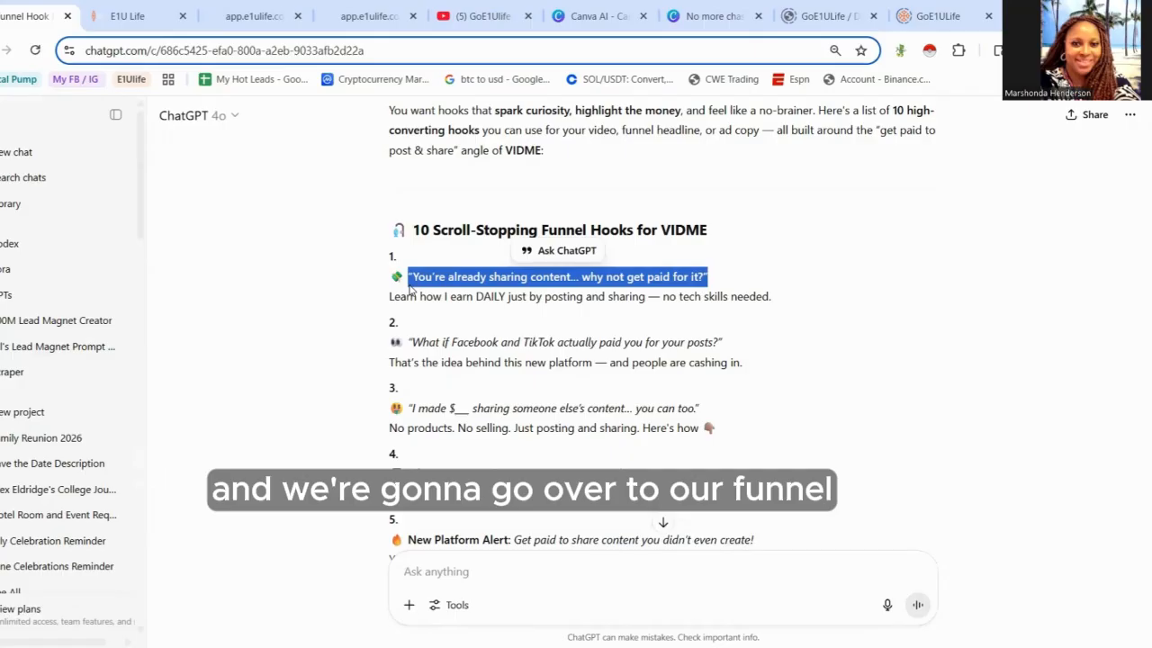
- Switch to the funnel tab, return to the funnel list and open the New Funnel dialog, then close it
click(127, 15)
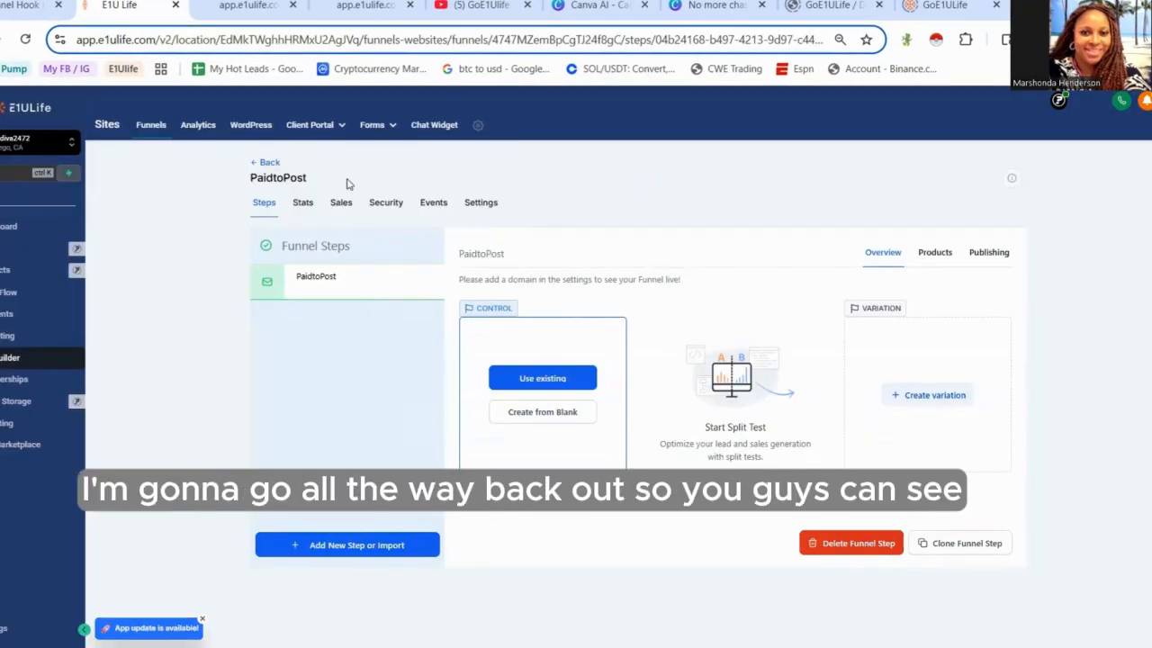
click(270, 162)
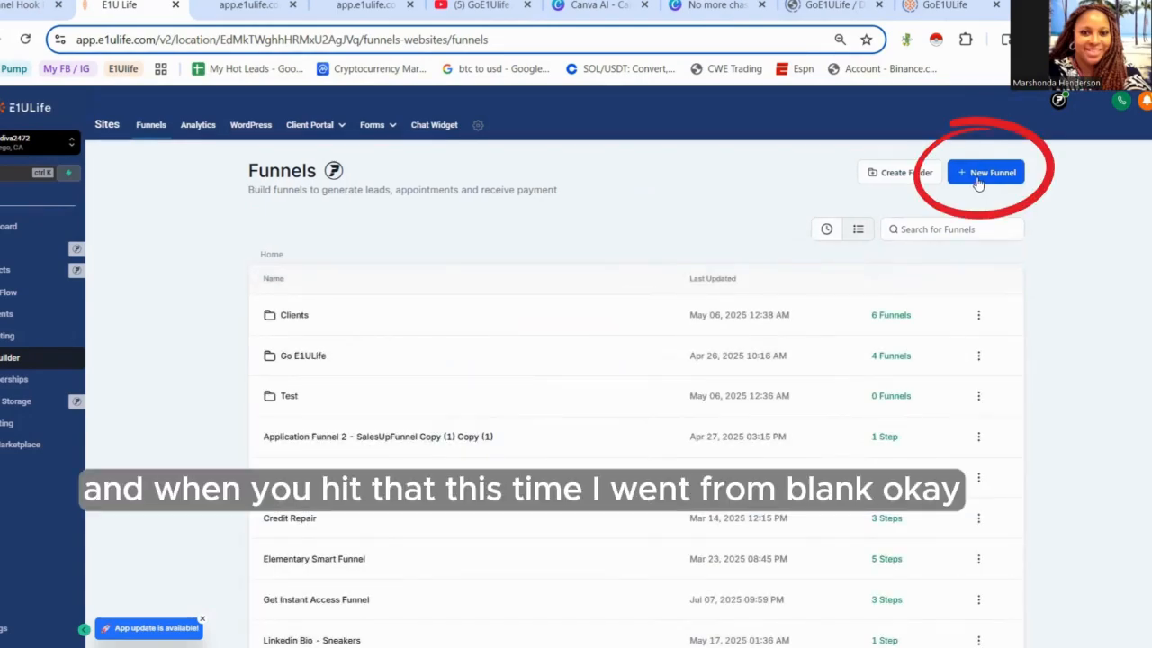
click(978, 180)
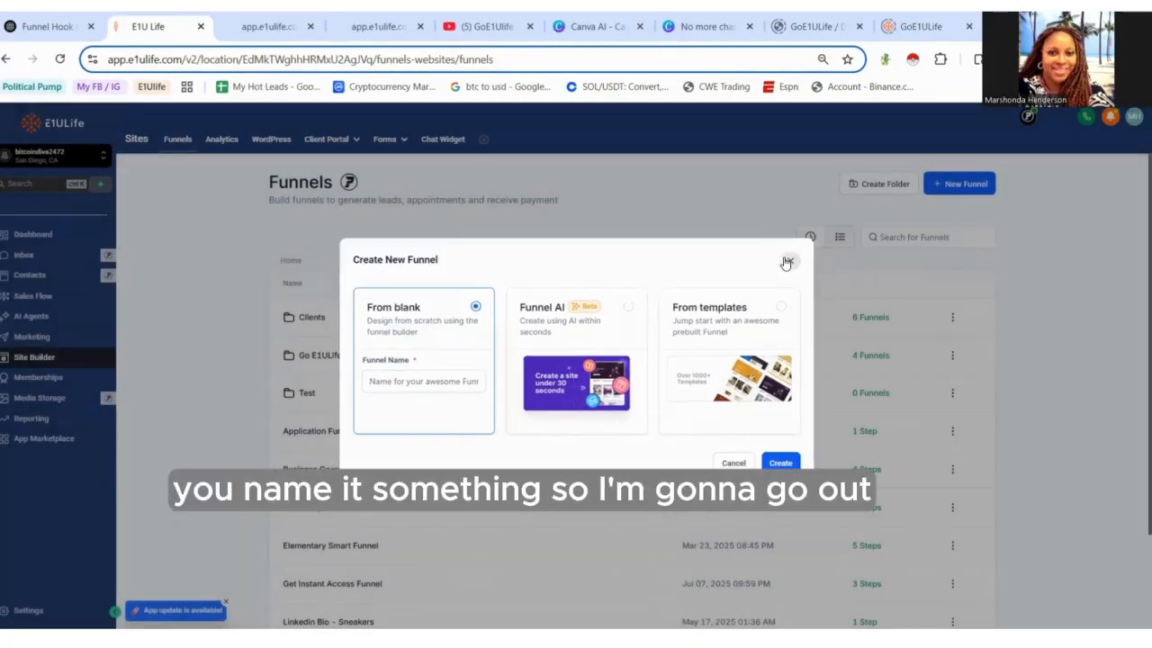
click(784, 263)
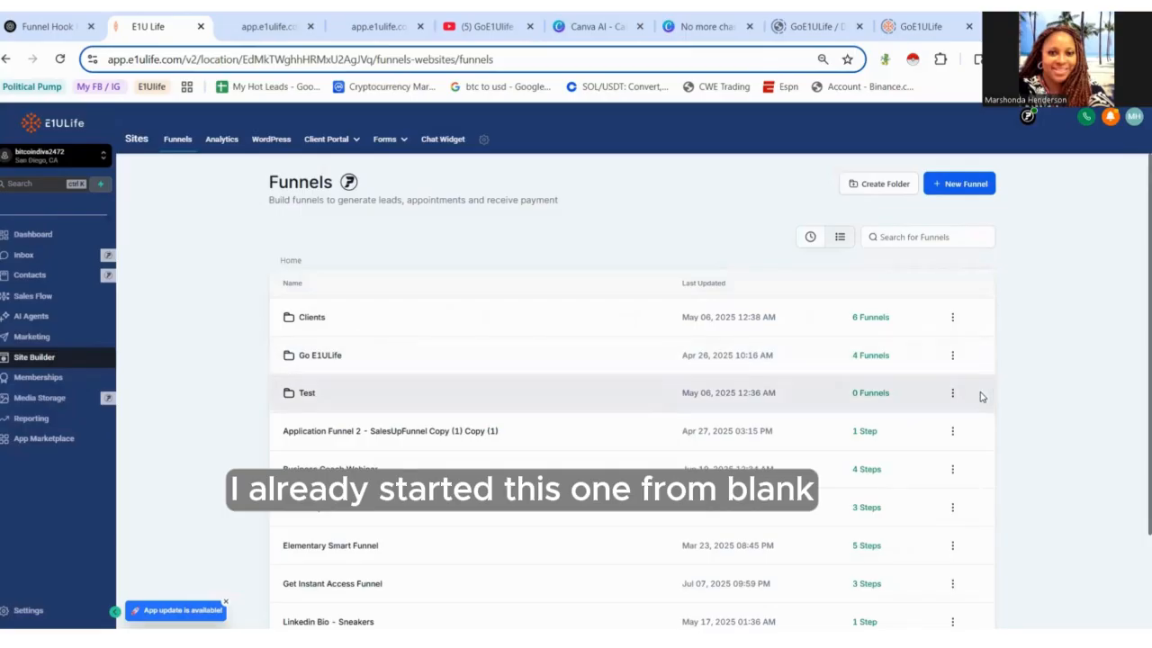
- Open the PaidtoPost funnel step and create its page from blank
scroll(1136, 487, down, 2)
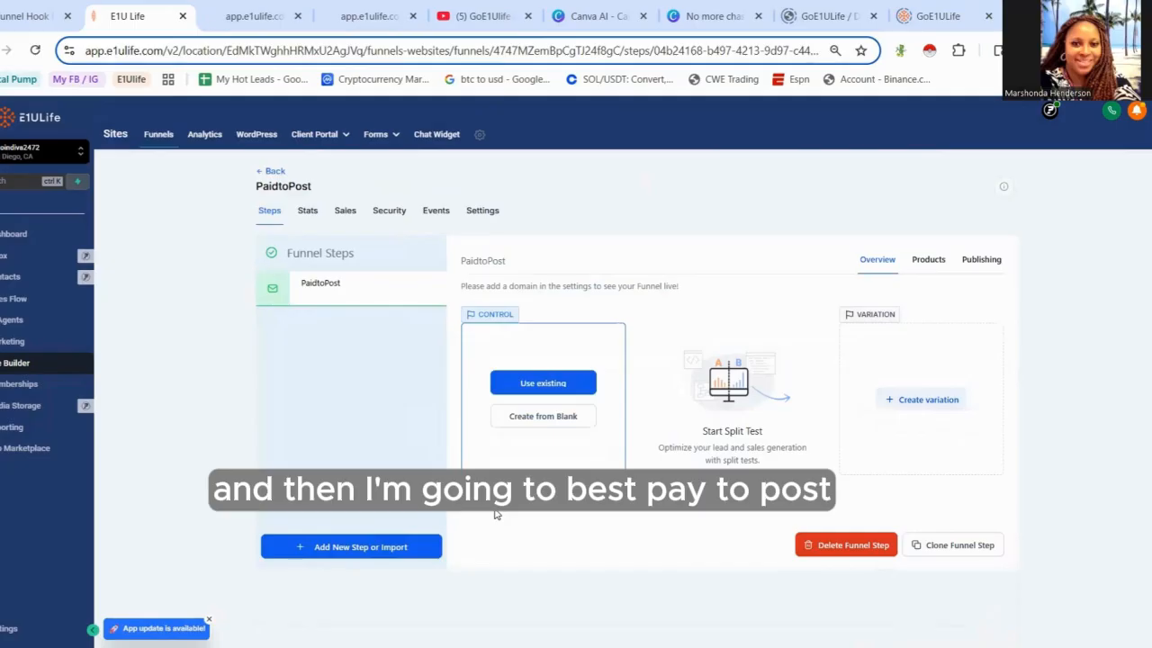
click(546, 420)
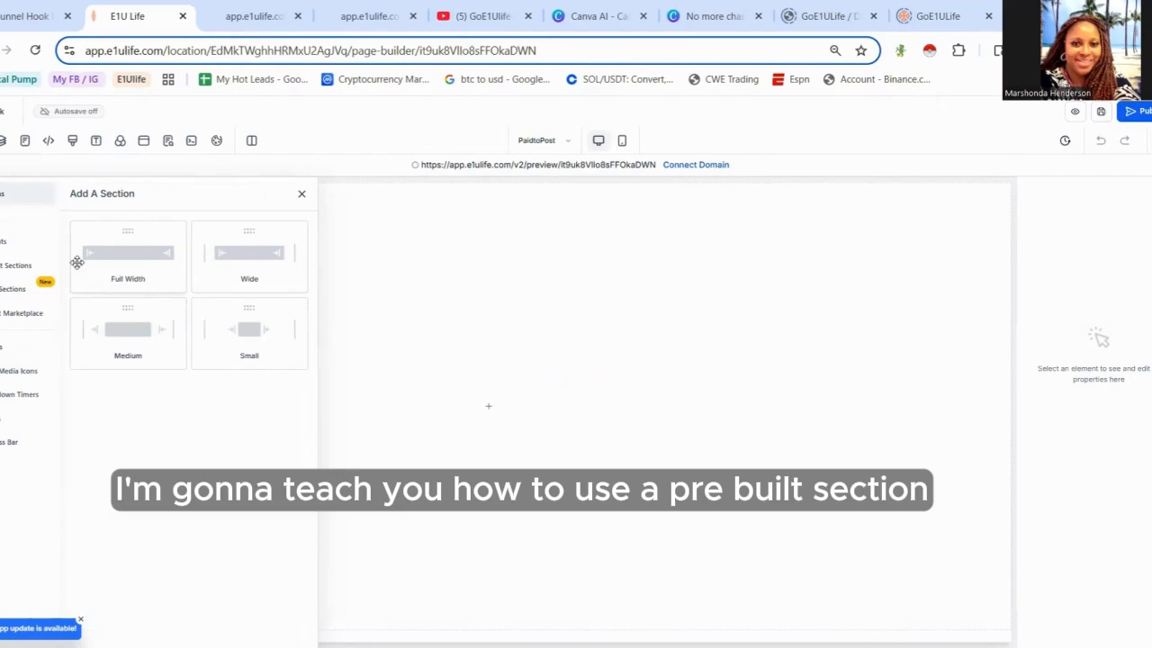
- Add the first Welcome prebuilt section template to the blank page and close the section panel
click(18, 267)
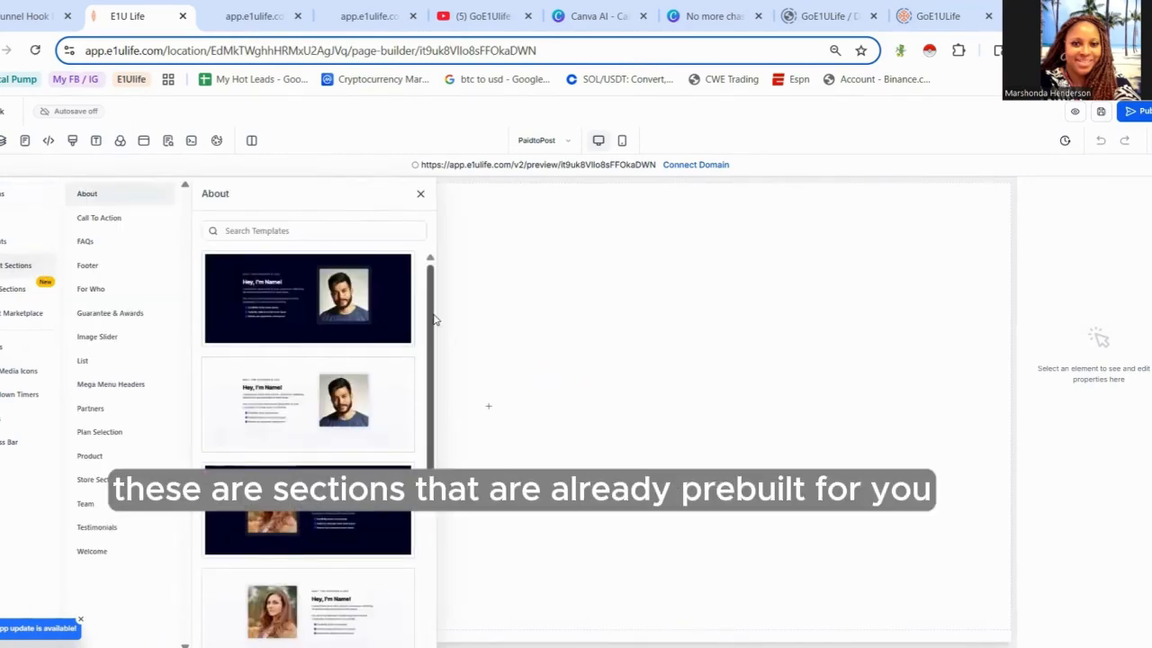
scroll(436, 458, down, 5)
scroll(440, 533, down, 1)
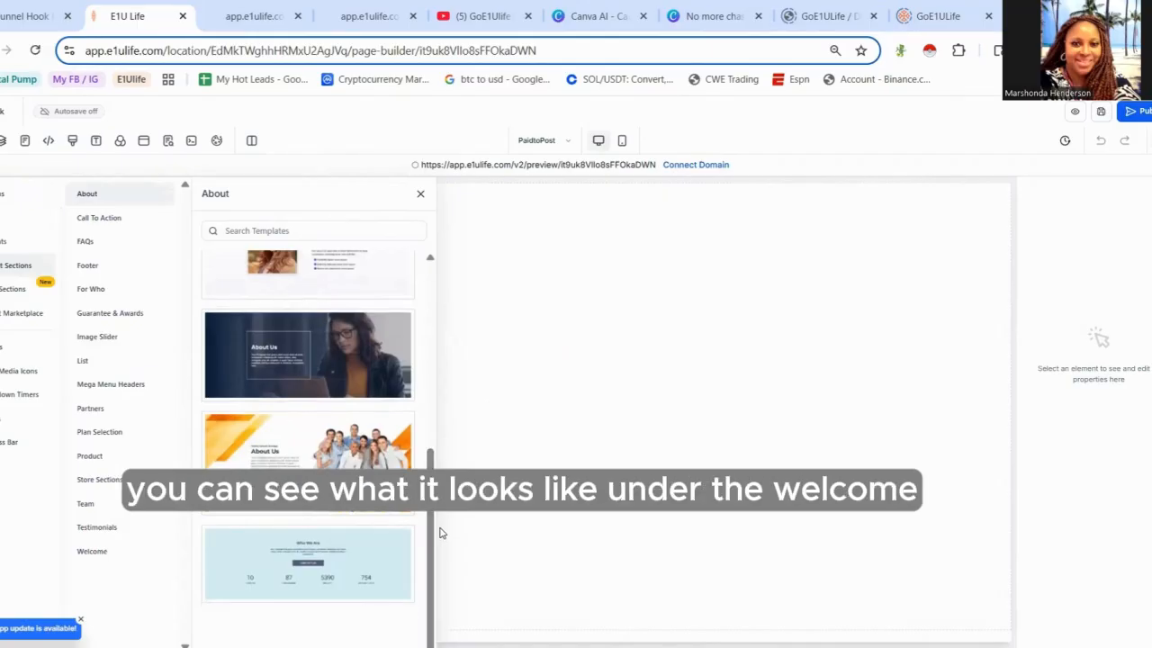
click(121, 556)
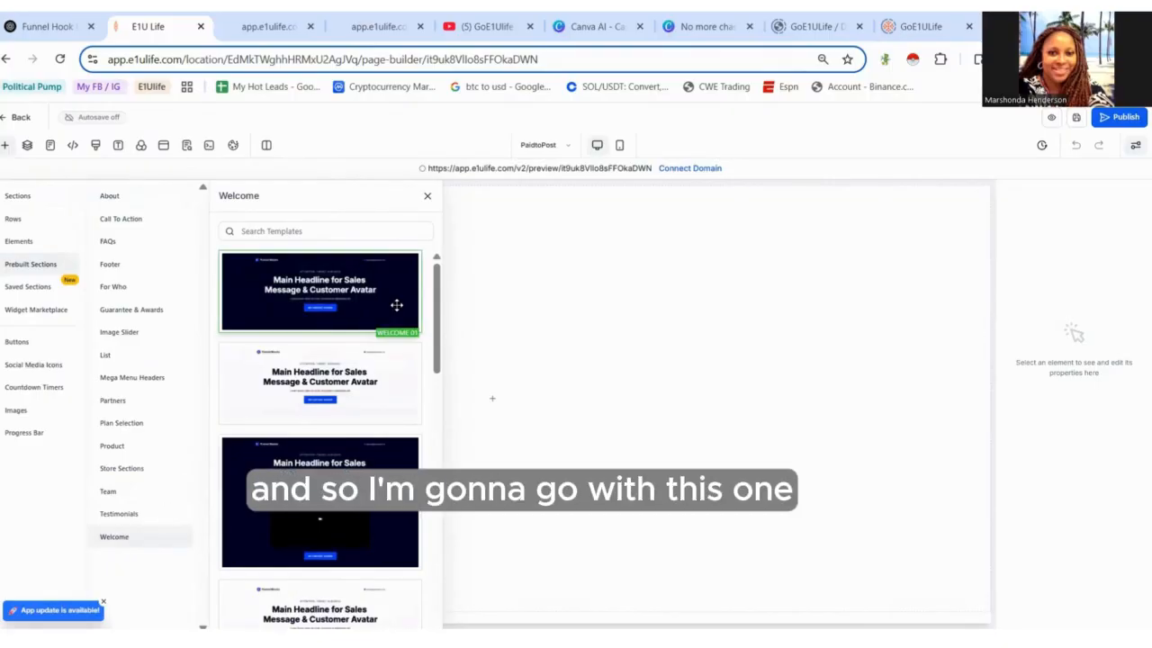
drag(378, 289, 599, 286)
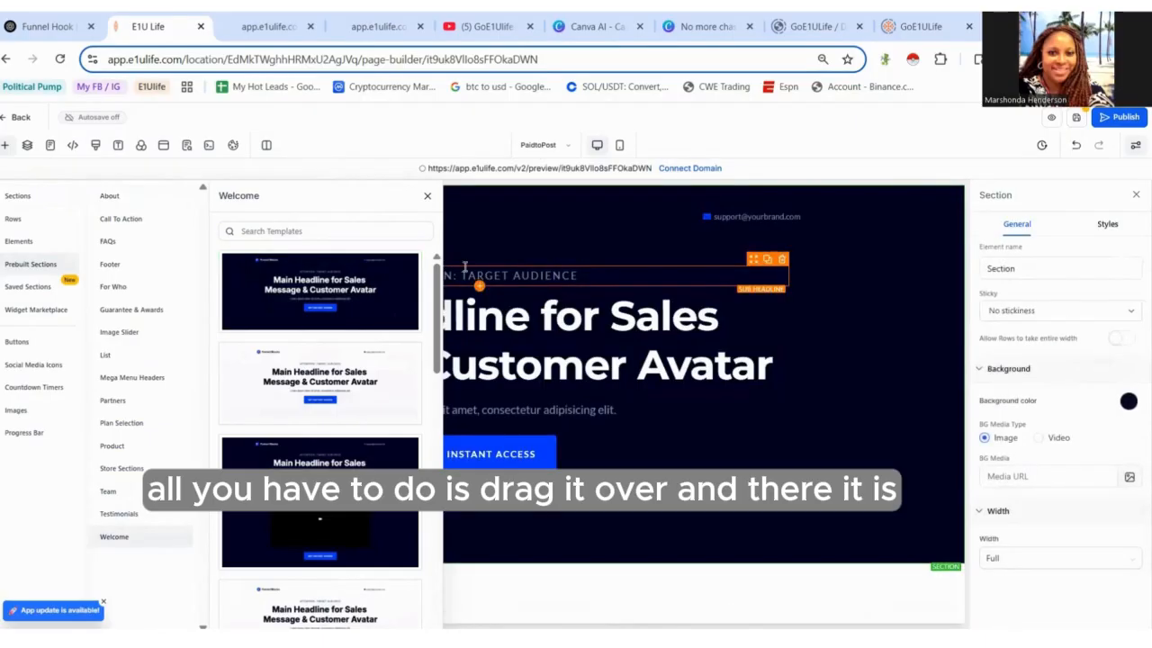
click(425, 195)
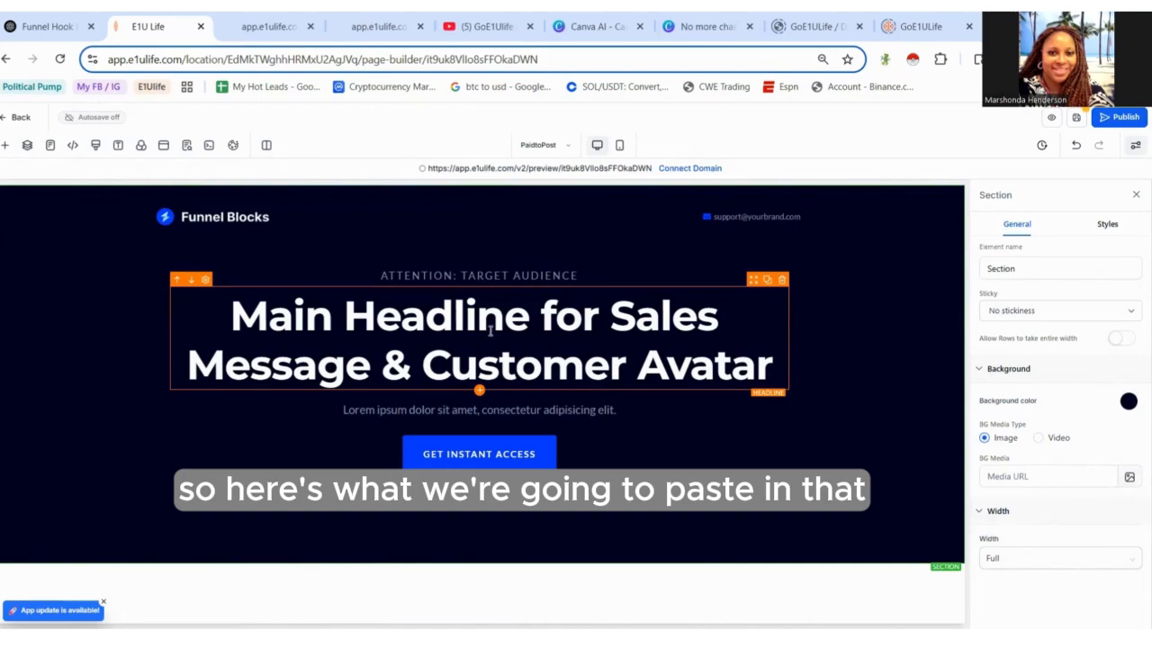
- Replace the main headline with the copied hook and reduce its font size to 67 px
click(347, 326)
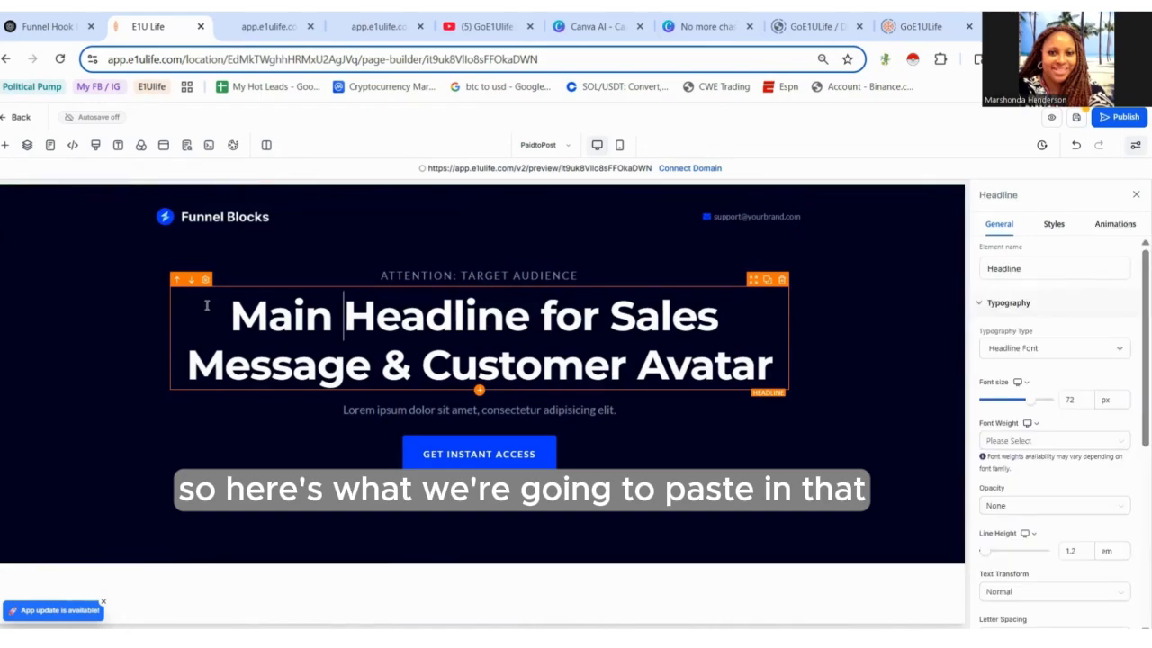
drag(217, 307, 788, 368)
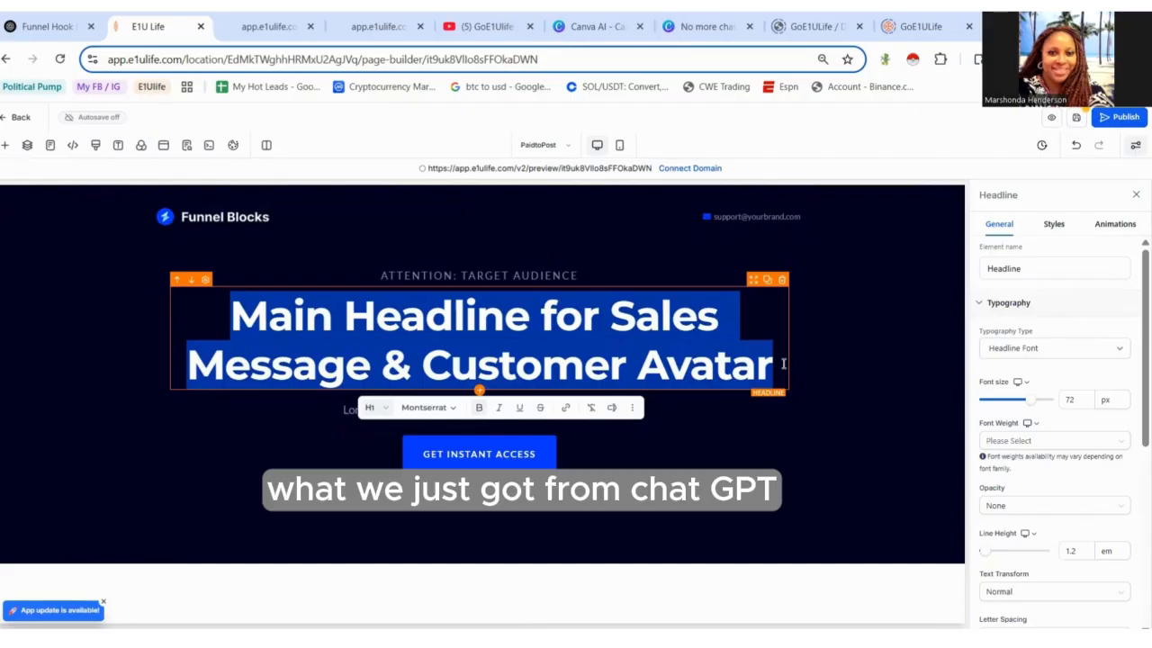
text("You’re already sharing content... why not get paid for it?")
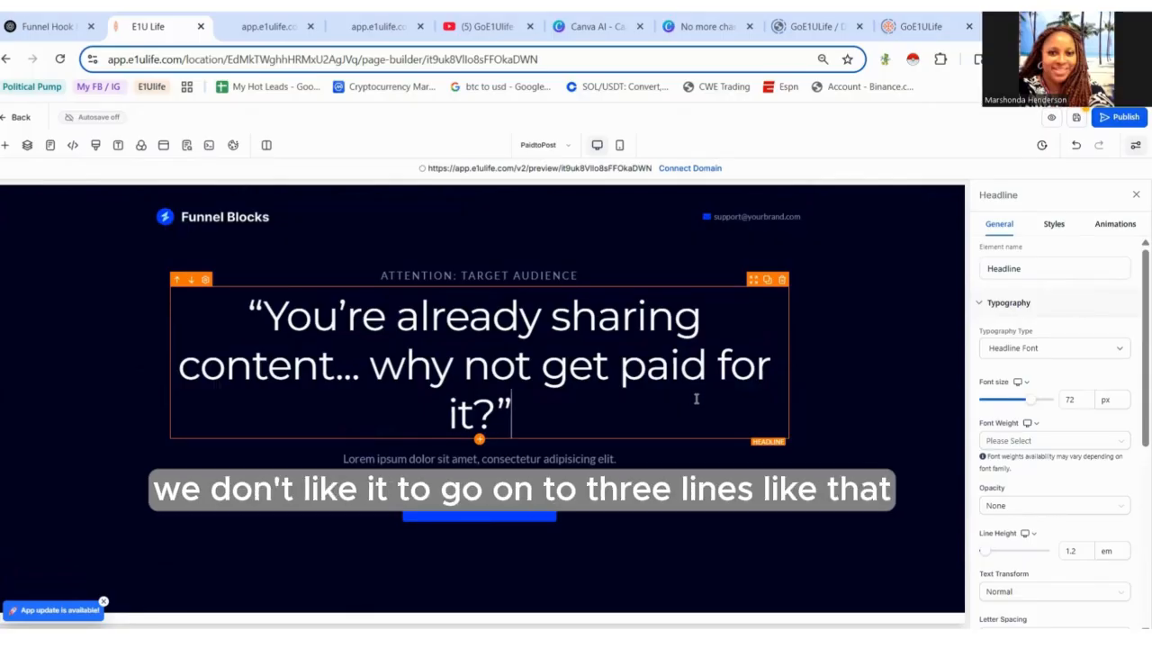
drag(1030, 400, 1028, 408)
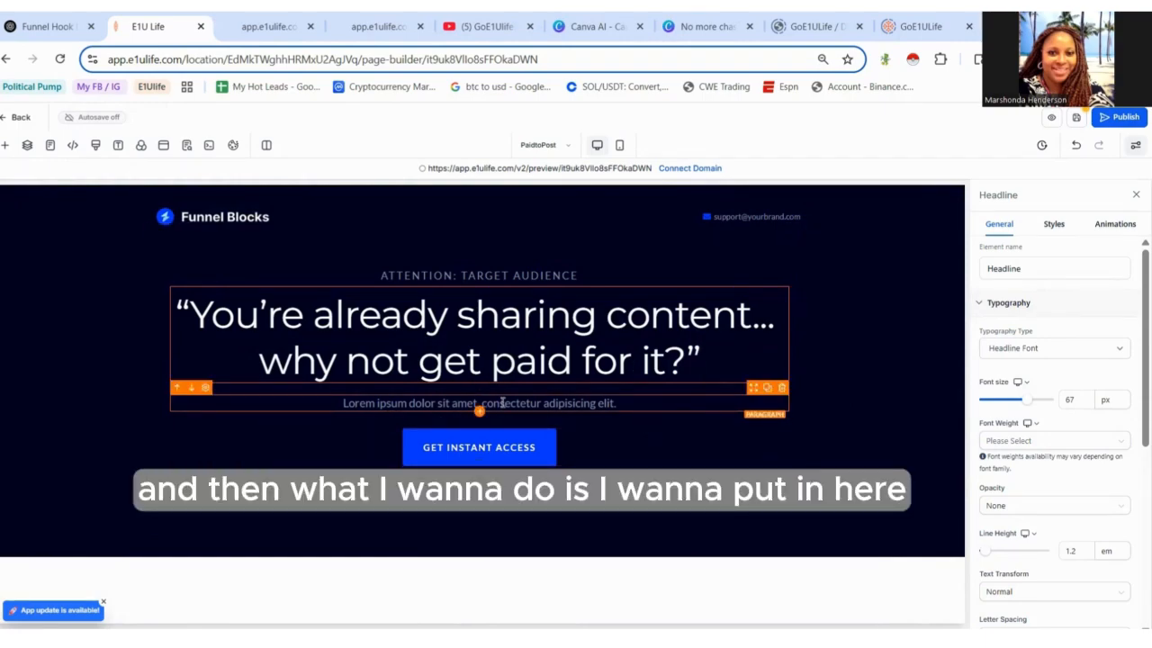
click(8, 146)
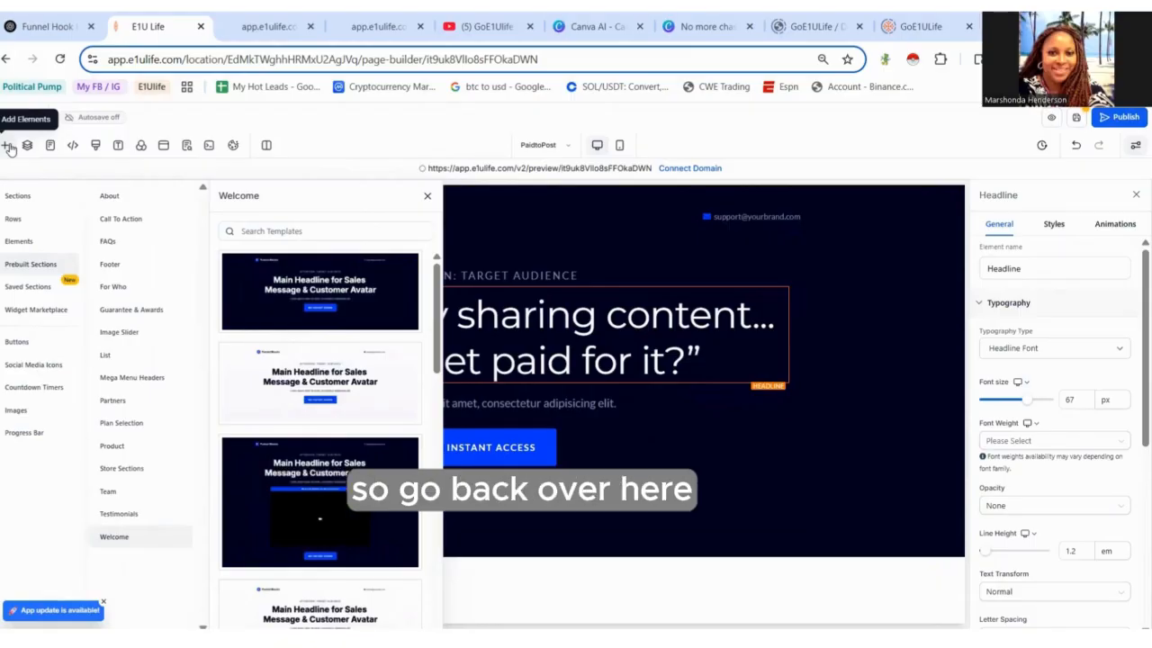
click(18, 197)
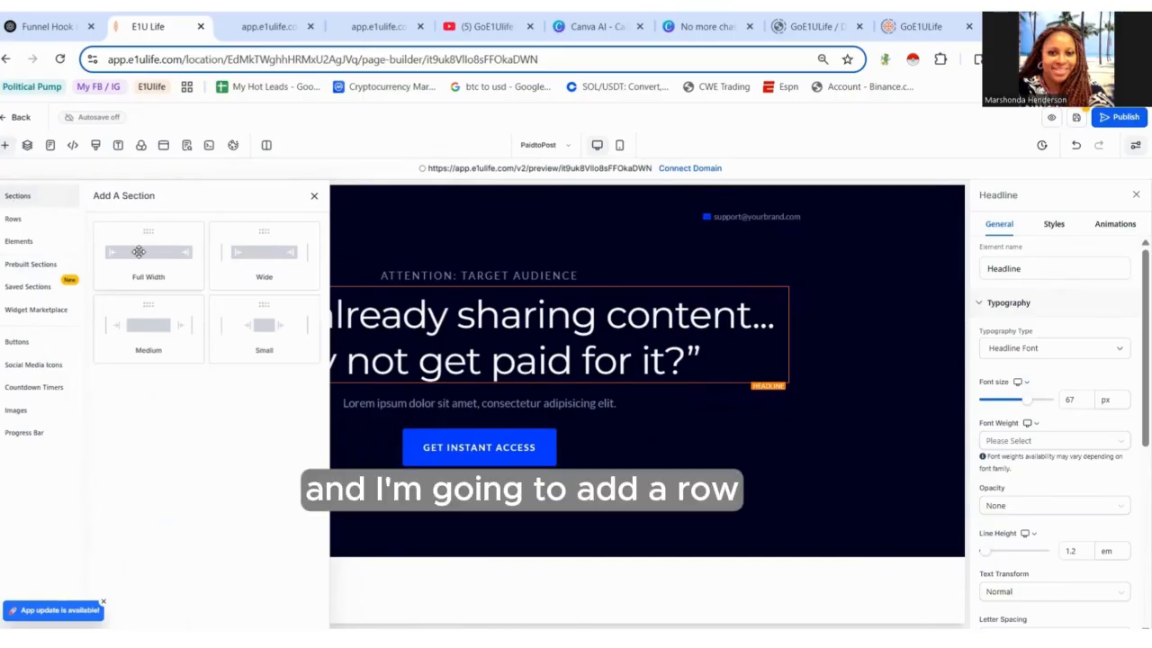
click(18, 220)
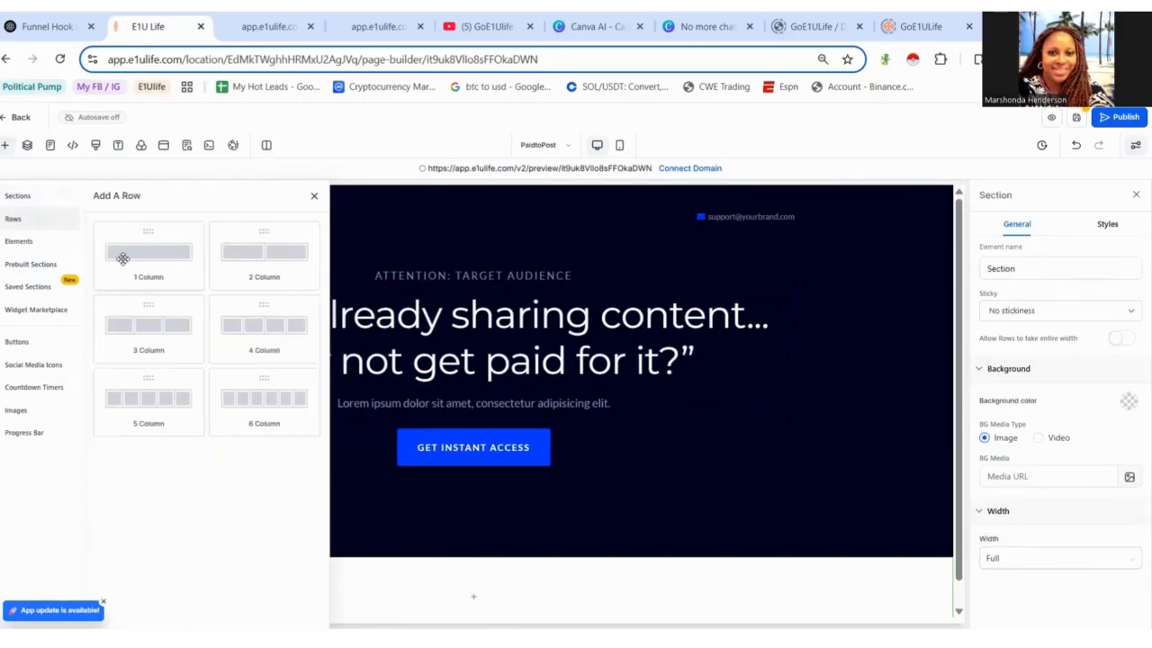
drag(354, 387, 310, 490)
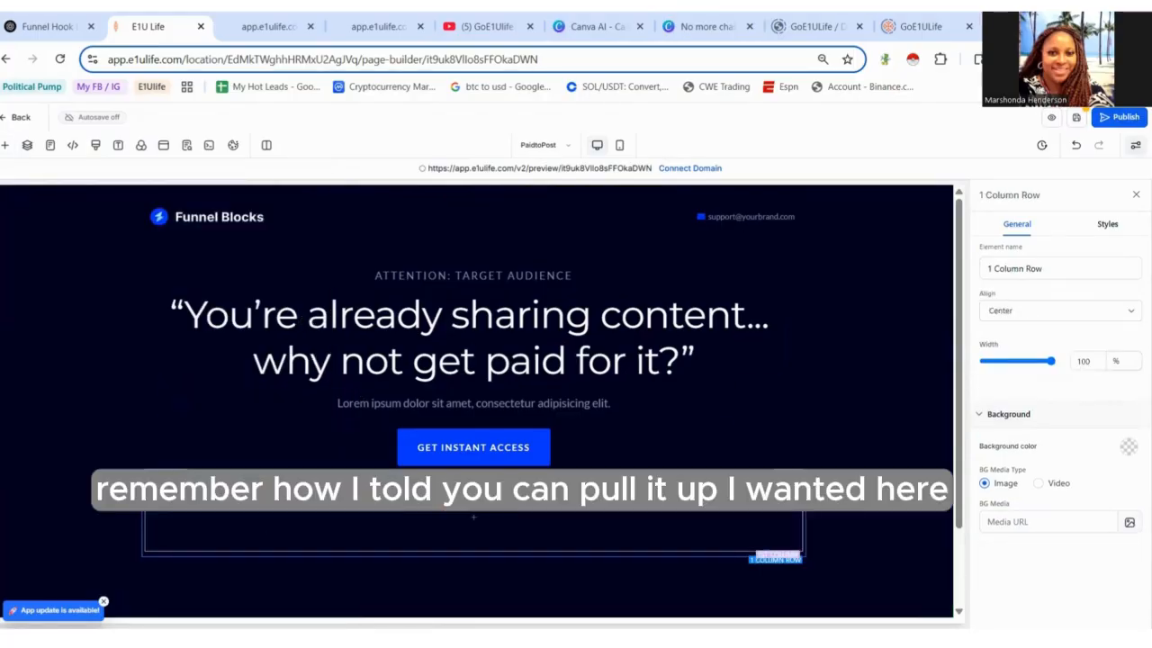
key(ctrl+z)
- Insert an Image element between the headline and the paragraph text
click(621, 404)
drag(621, 404, 281, 404)
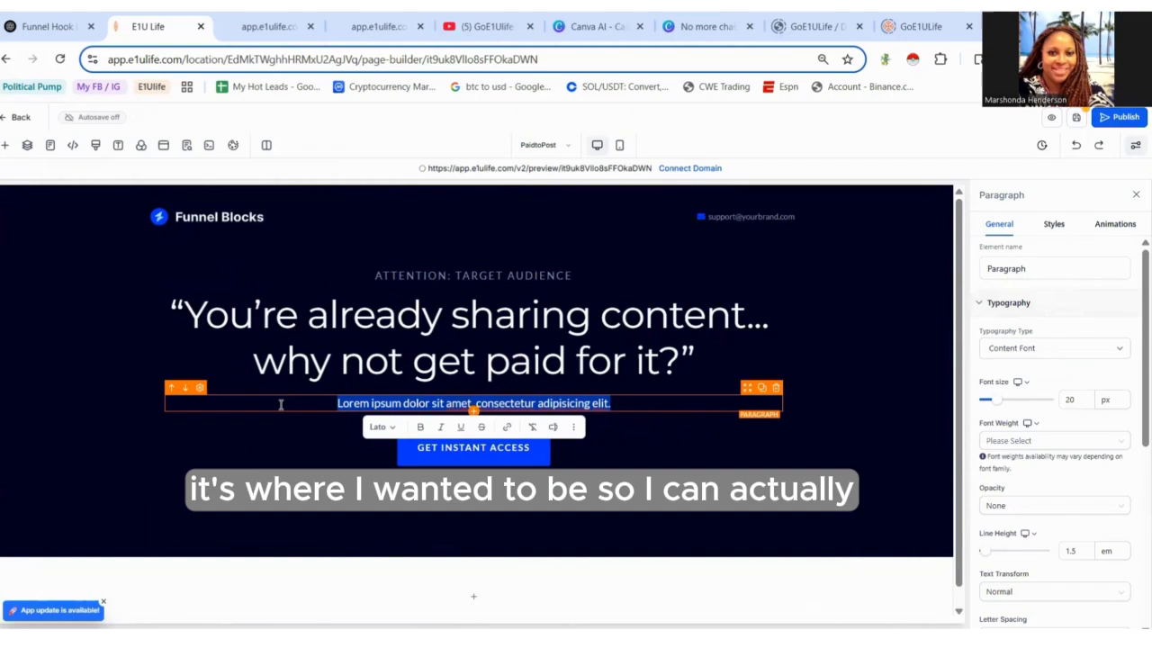
click(6, 147)
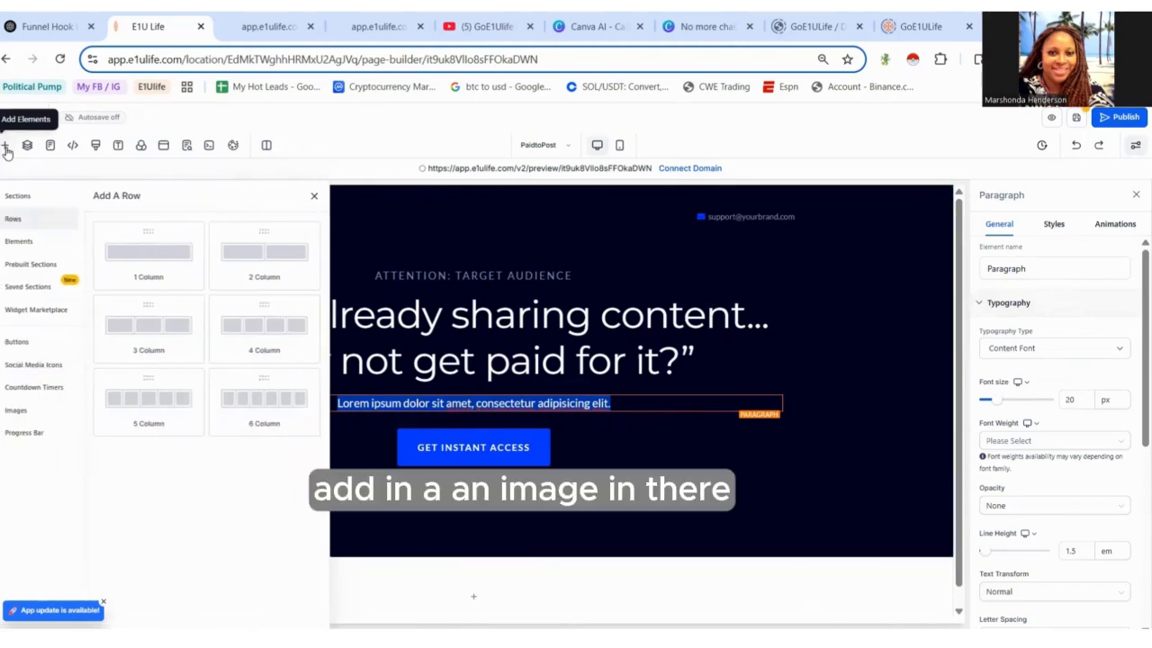
click(39, 243)
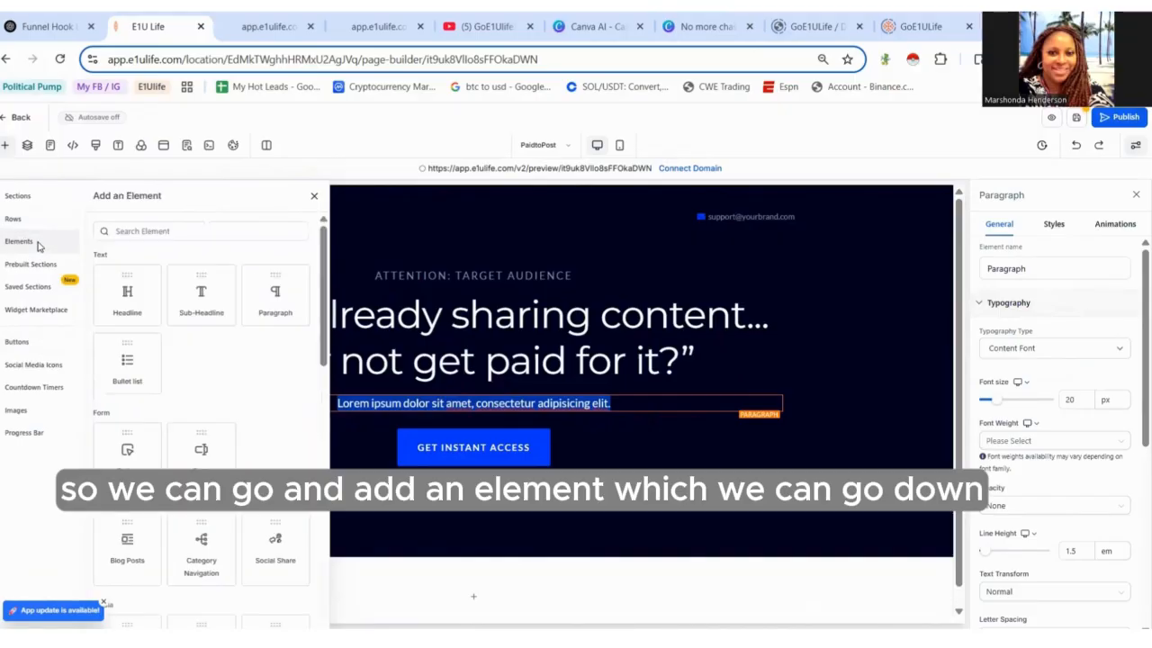
drag(325, 336, 329, 422)
drag(260, 388, 416, 427)
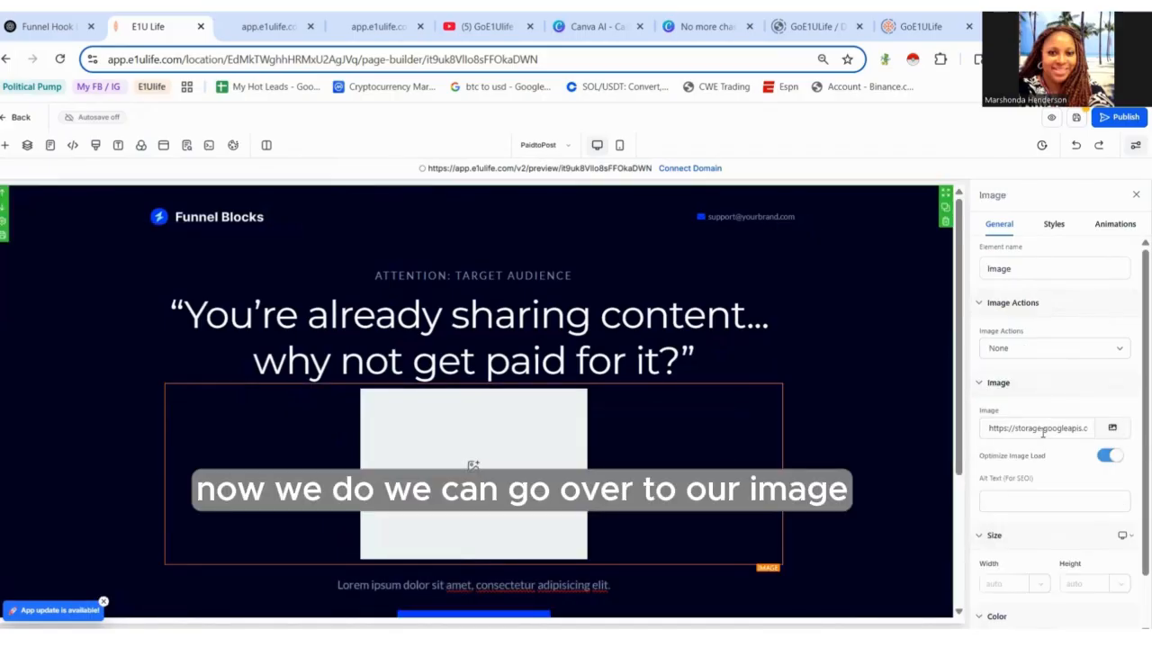
- Set the image to the 'how to make money posting' picture from Media Storage
click(1114, 429)
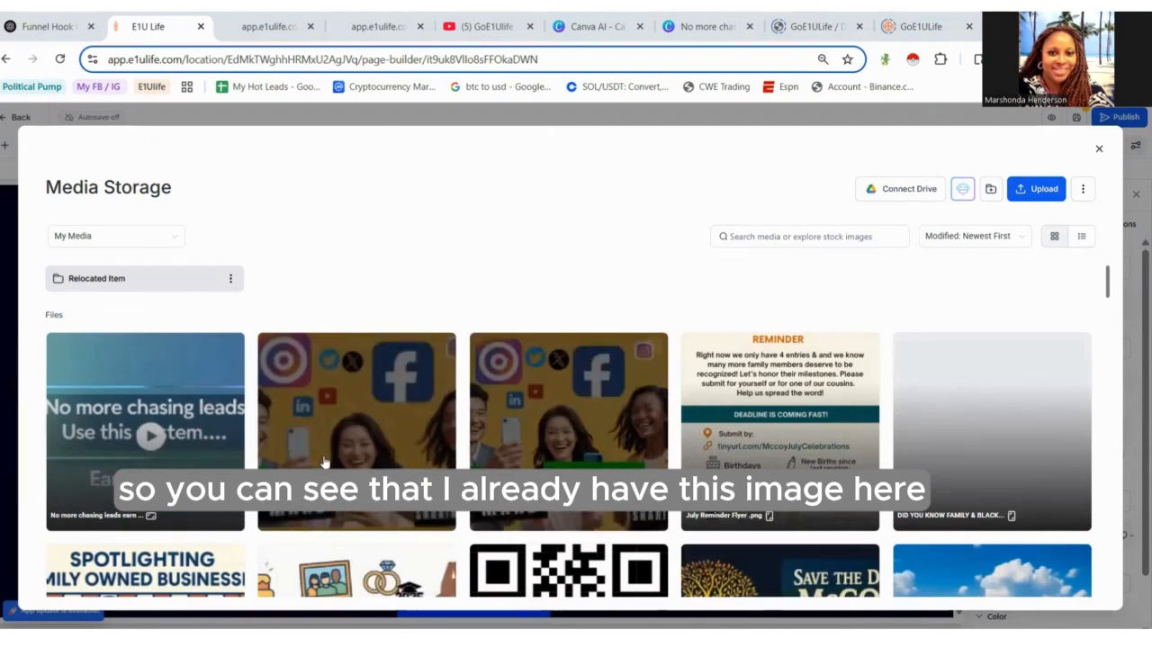
click(403, 448)
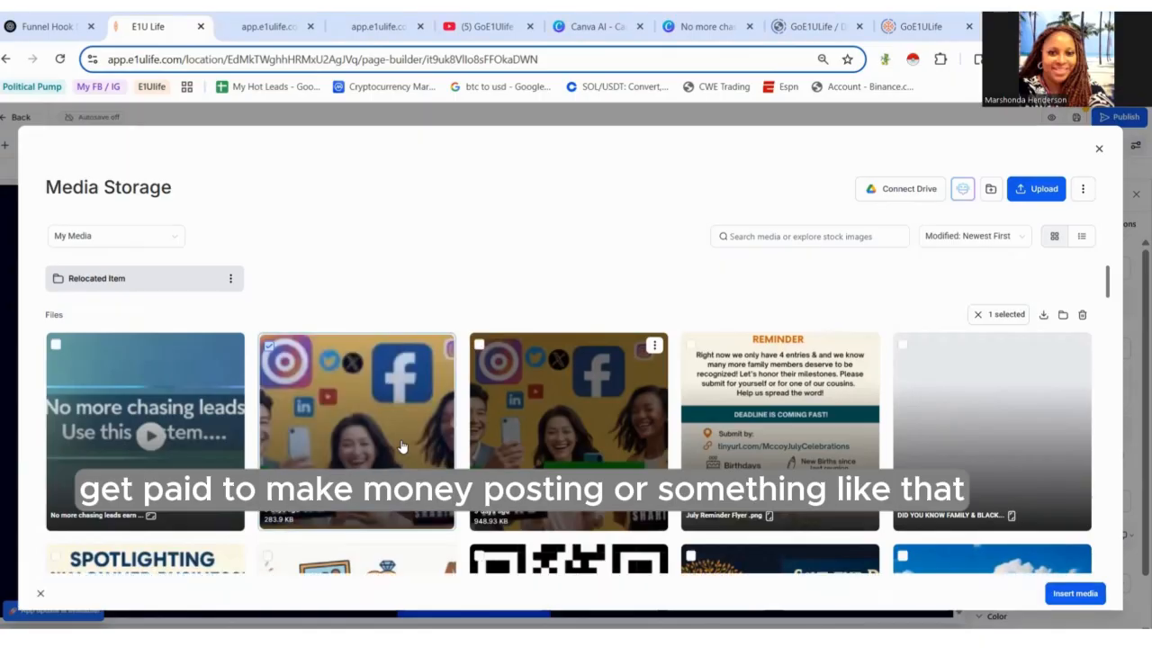
click(1083, 593)
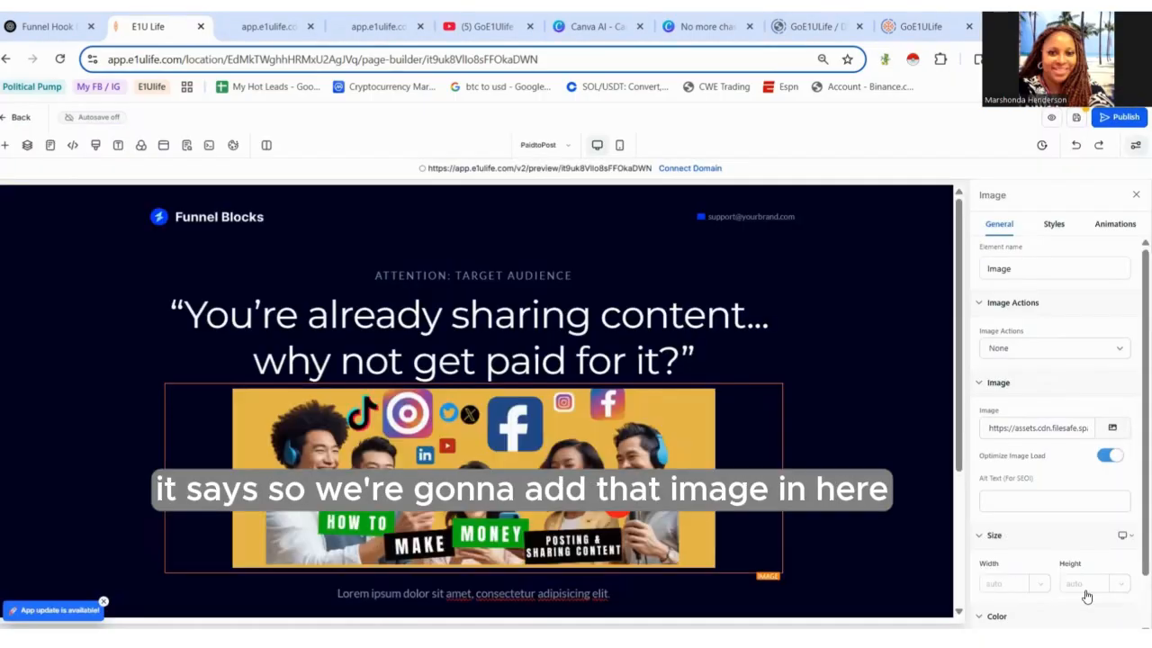
- Upload 'Inside video screen' from Downloads to Media Storage and use it as the image
click(1111, 428)
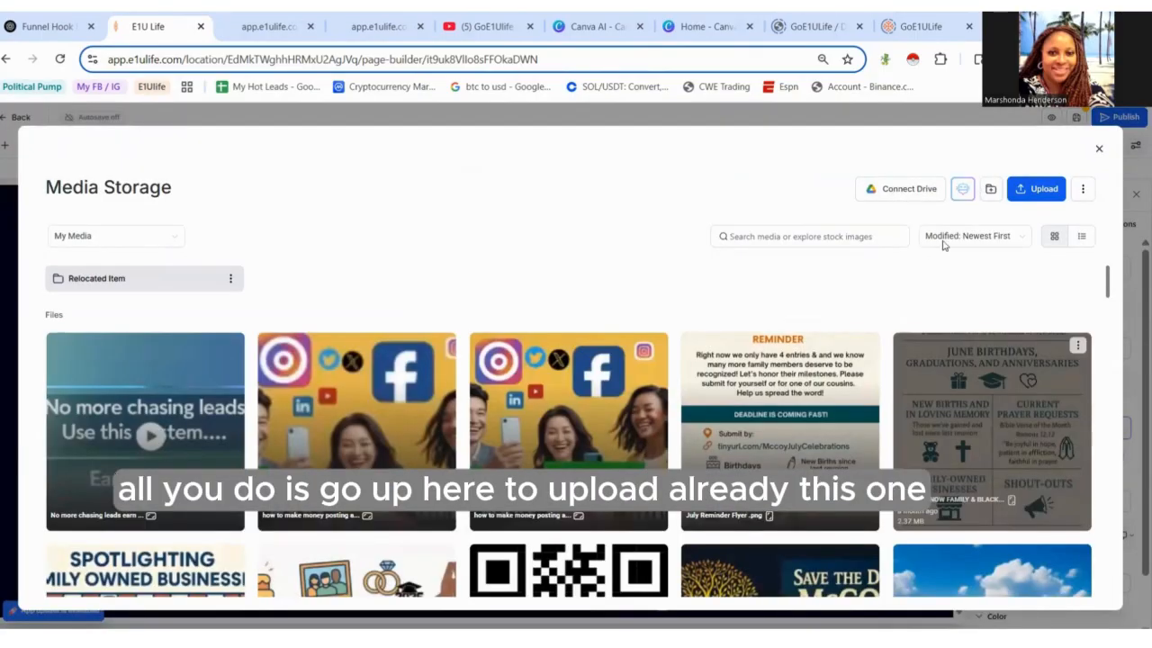
click(1038, 190)
click(426, 192)
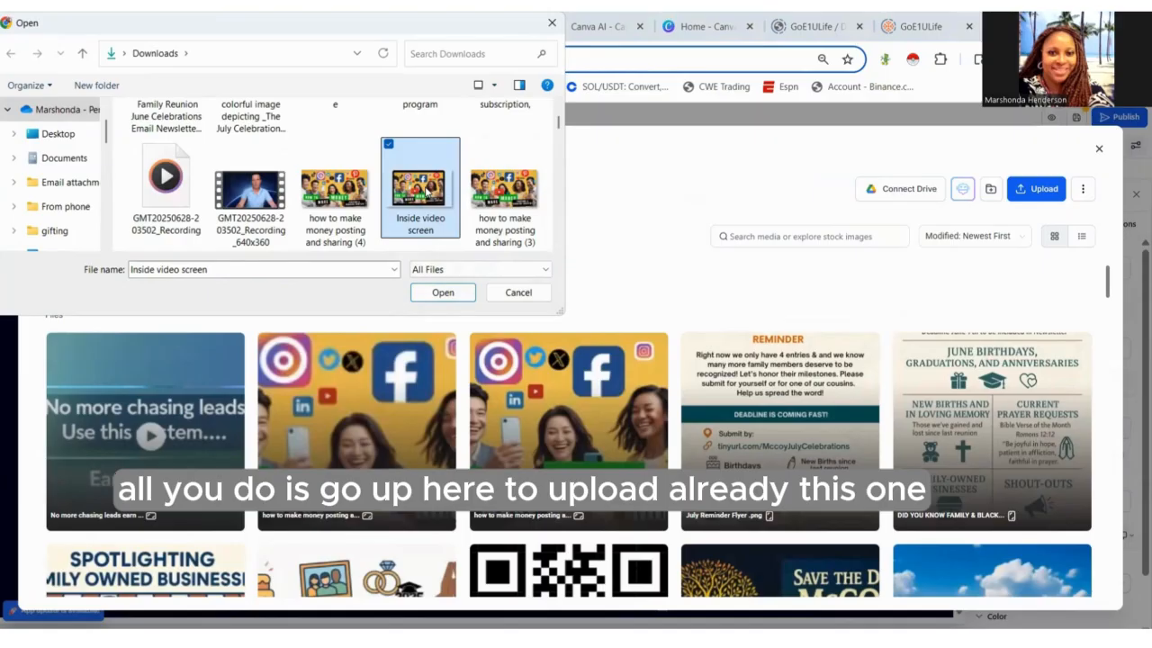
click(448, 298)
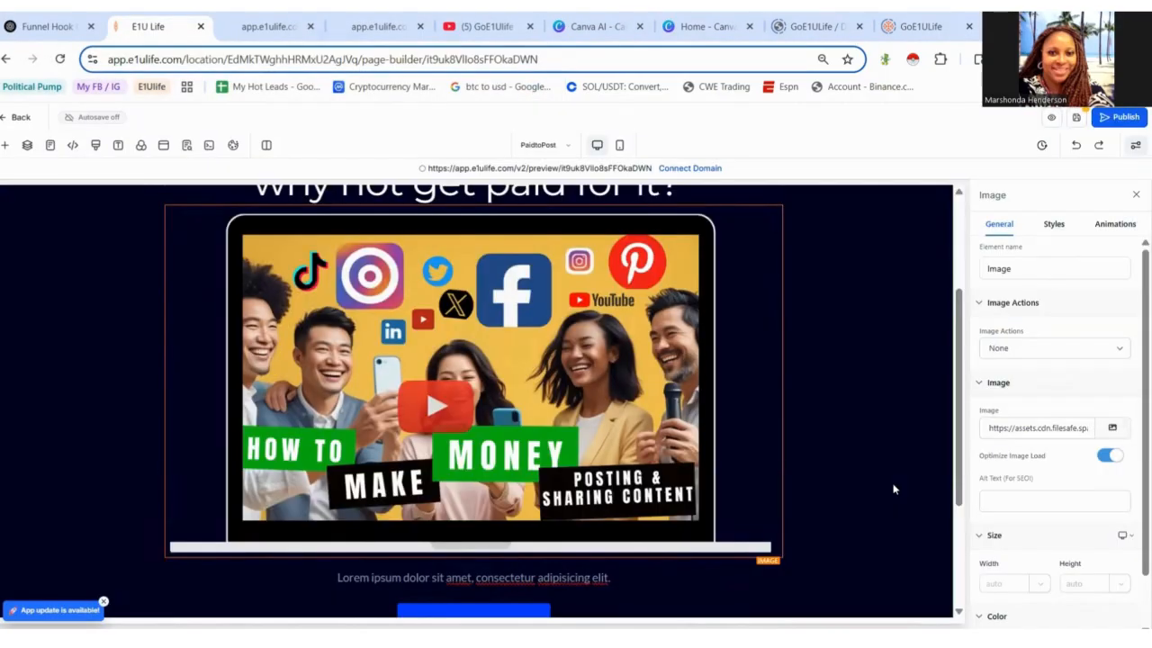
click(894, 485)
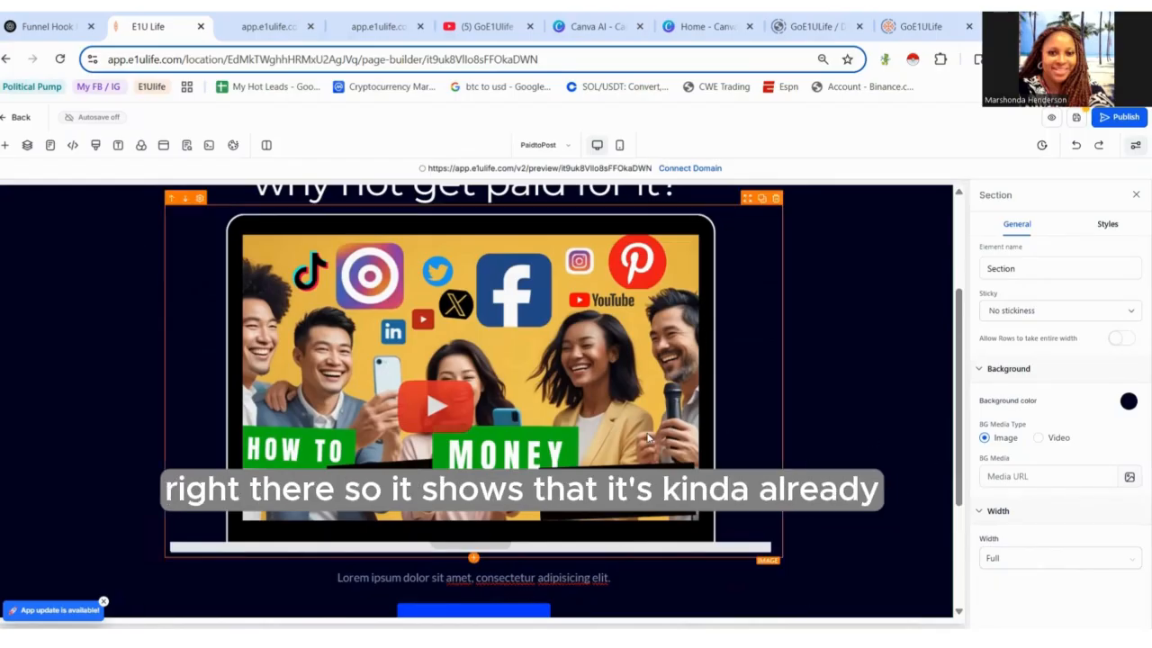
- Make the headline text bold and reduce its font size to 60 px
mouse_move(958, 400)
mouse_down()
mouse_move(958, 350)
mouse_move(972, 410)
mouse_up()
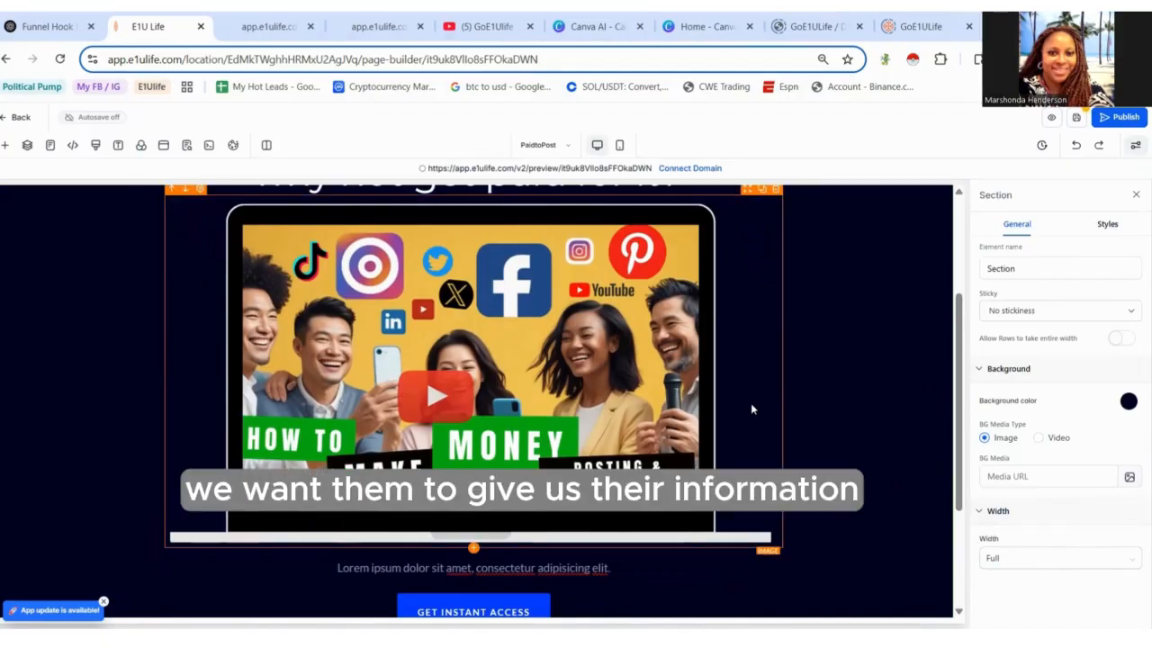
drag(956, 506, 973, 446)
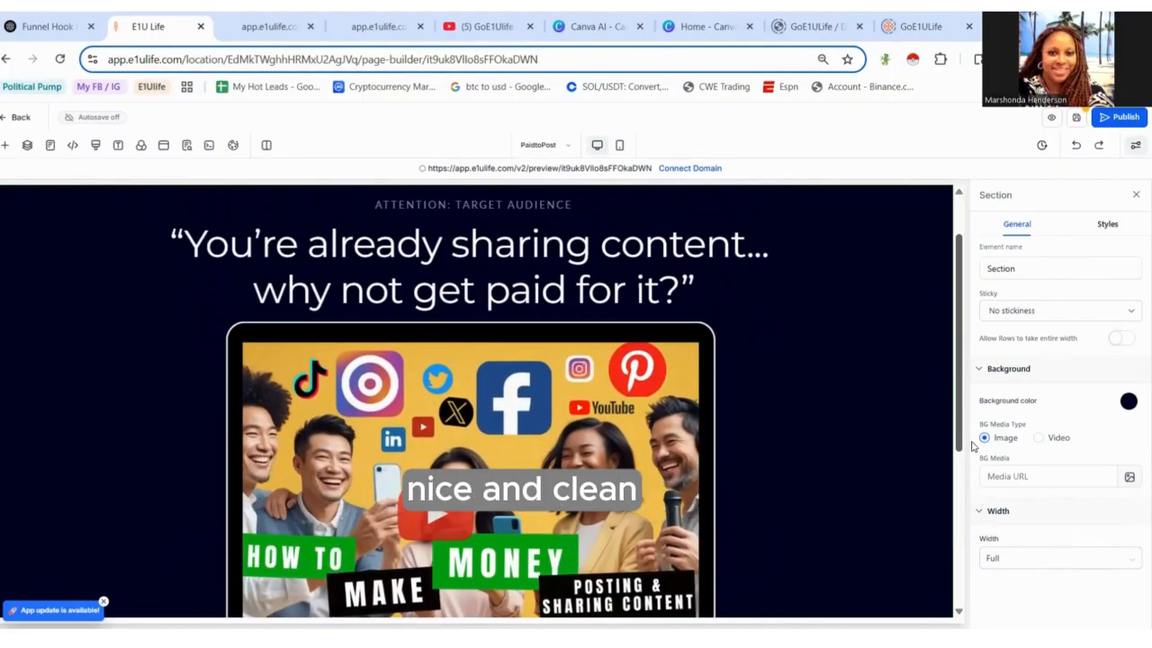
click(537, 272)
click(673, 281)
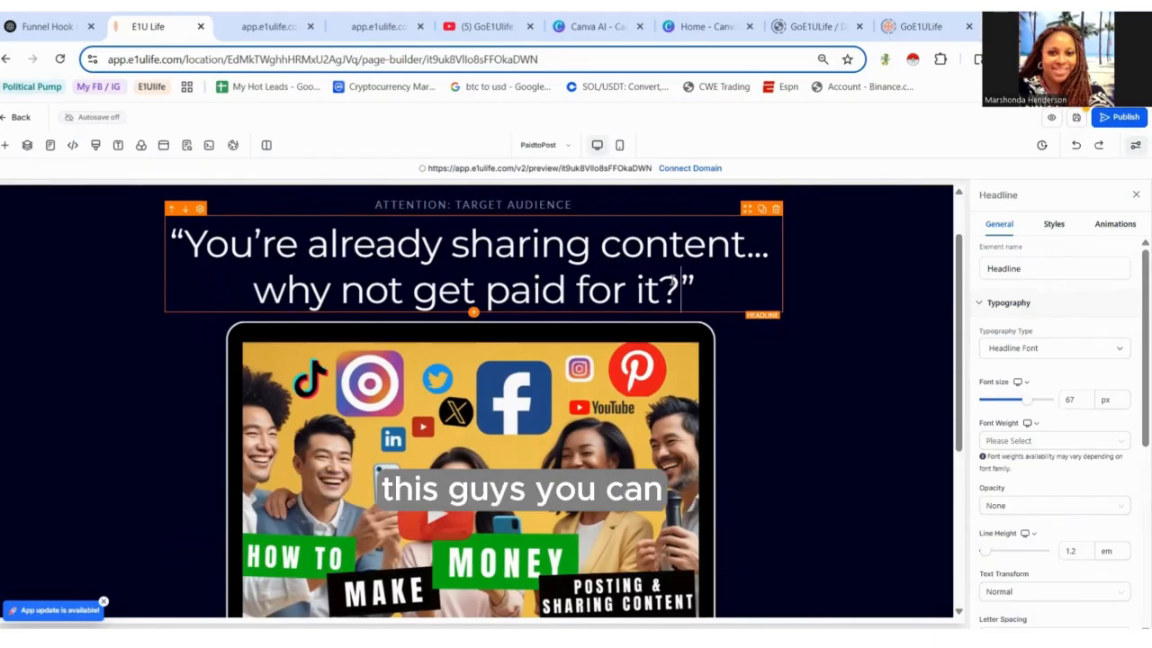
drag(709, 279, 149, 232)
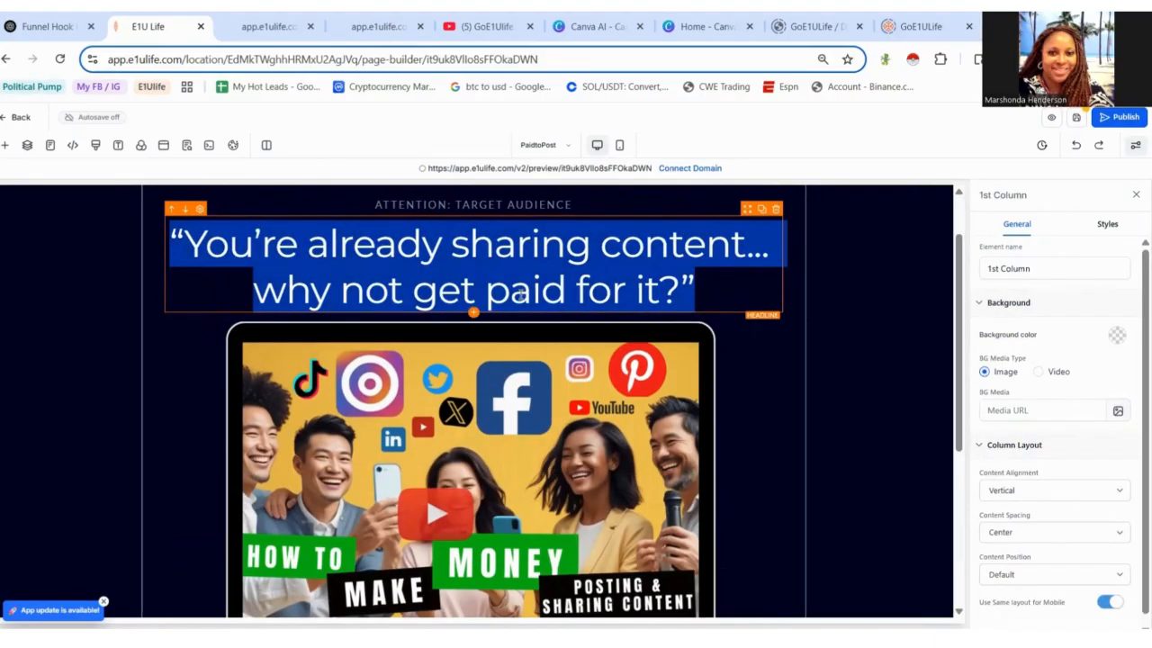
drag(697, 300, 173, 235)
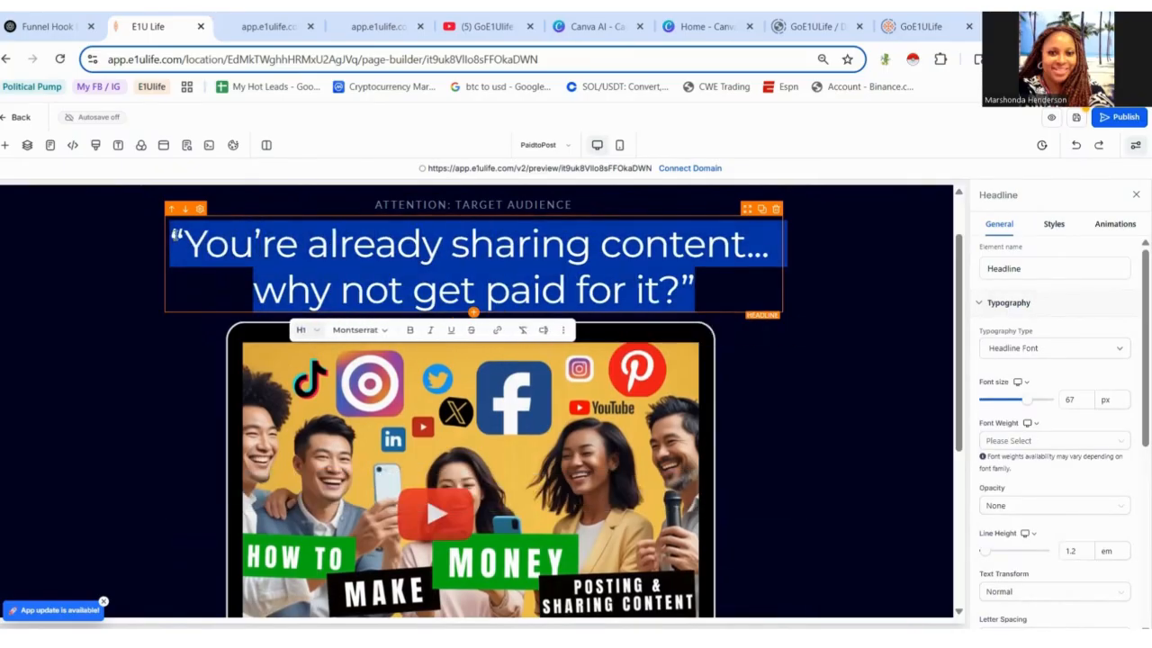
click(409, 333)
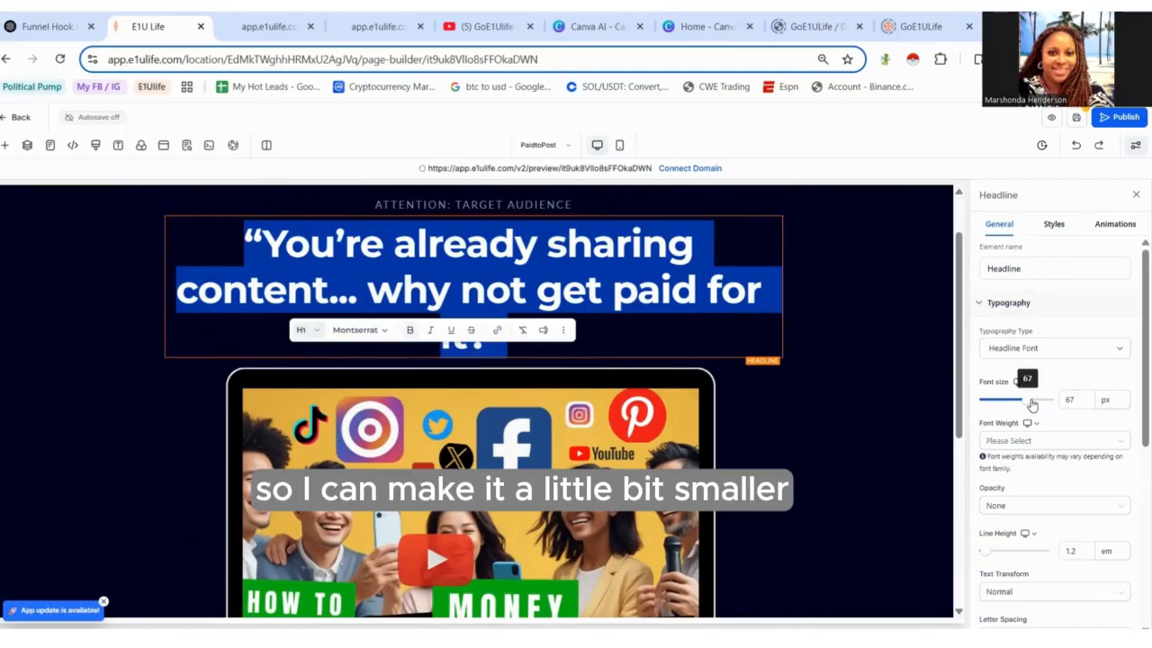
drag(1031, 402, 1024, 405)
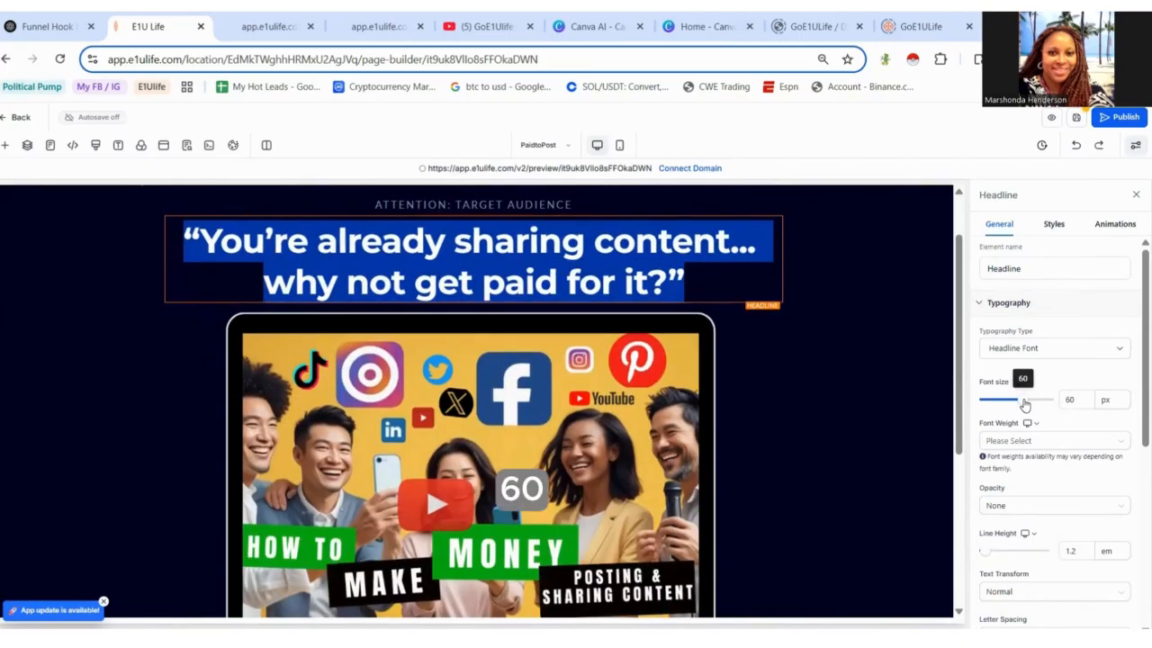
click(892, 410)
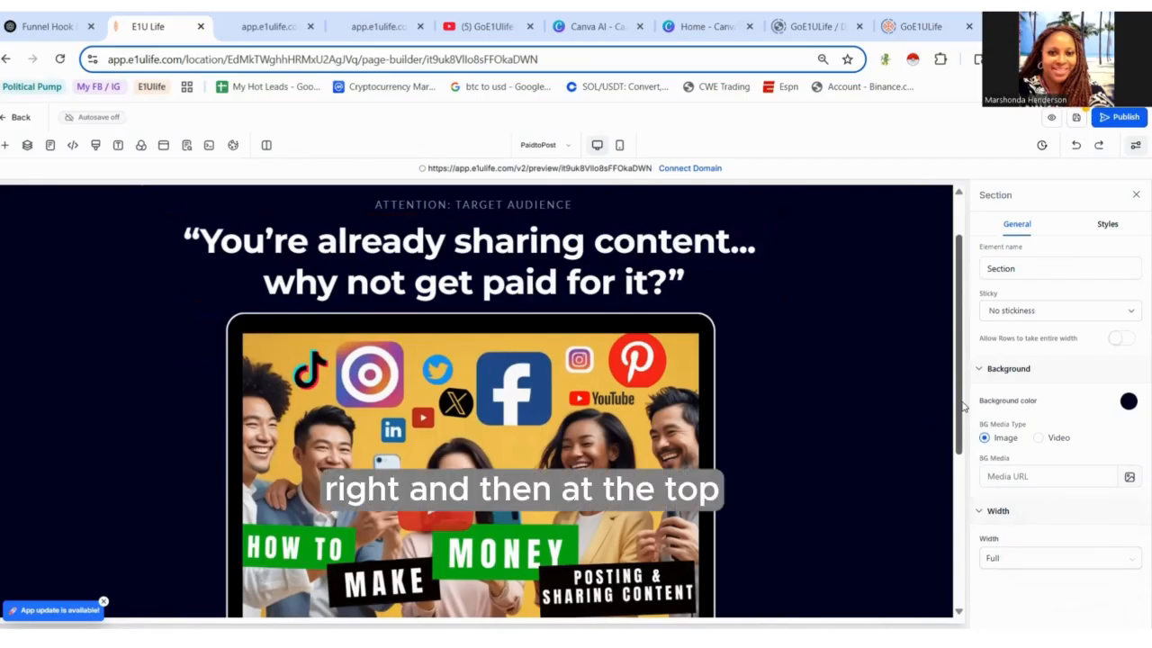
- Set the image's action to Open popup
drag(963, 407, 980, 335)
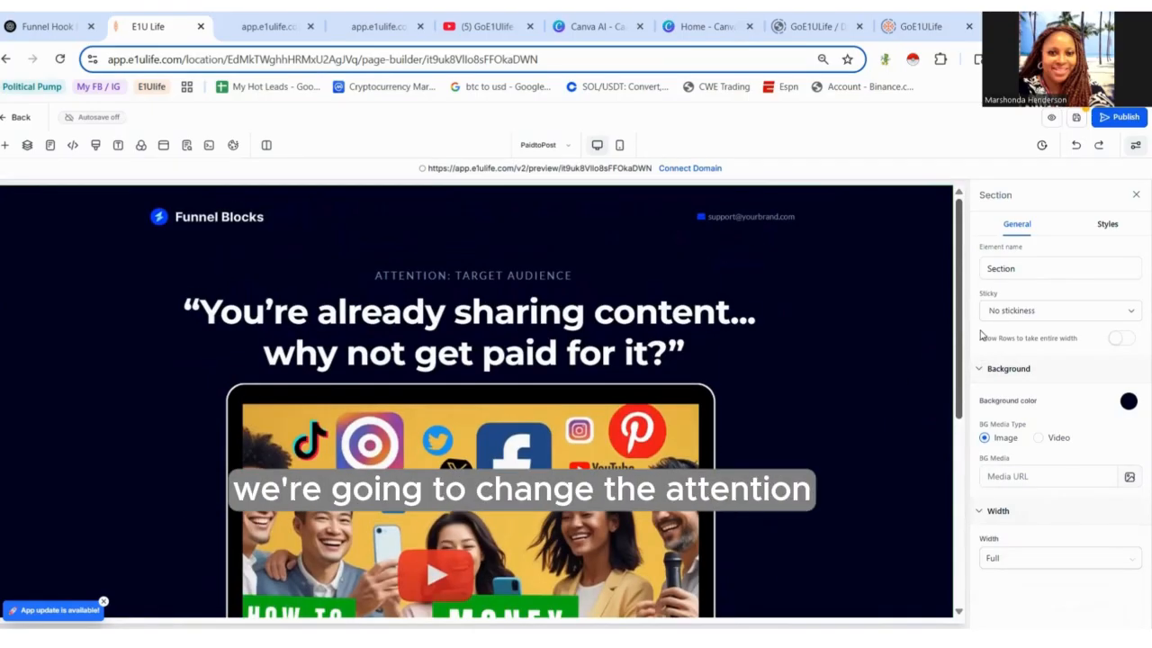
scroll(986, 365, down, 1)
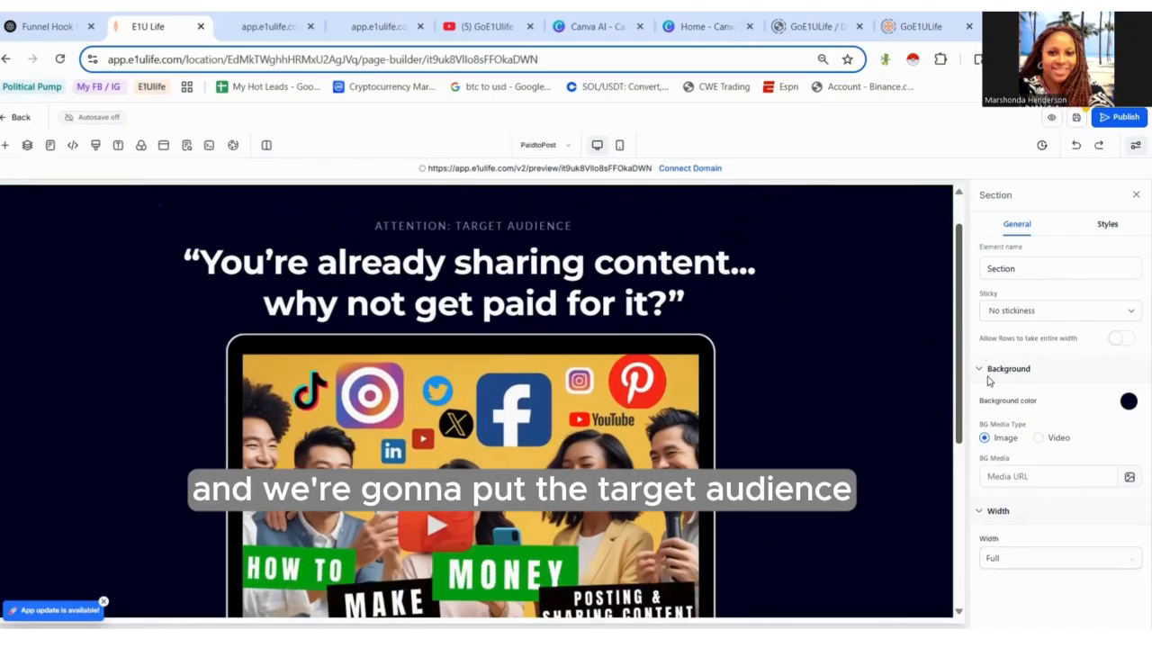
scroll(1003, 423, down, 3)
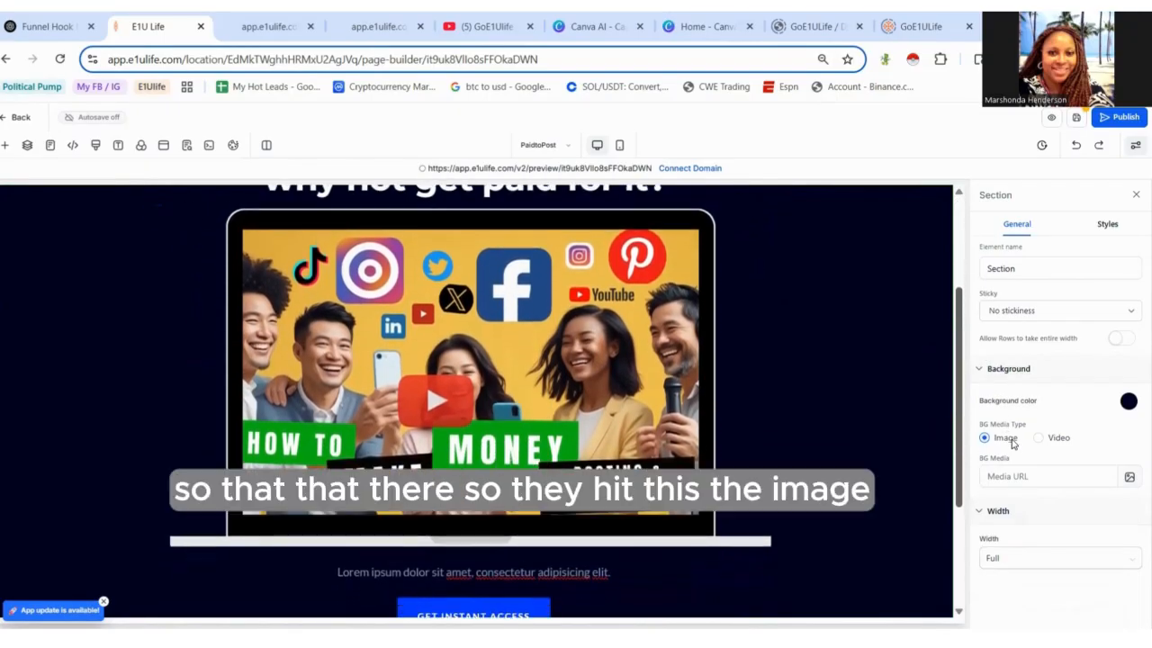
click(492, 382)
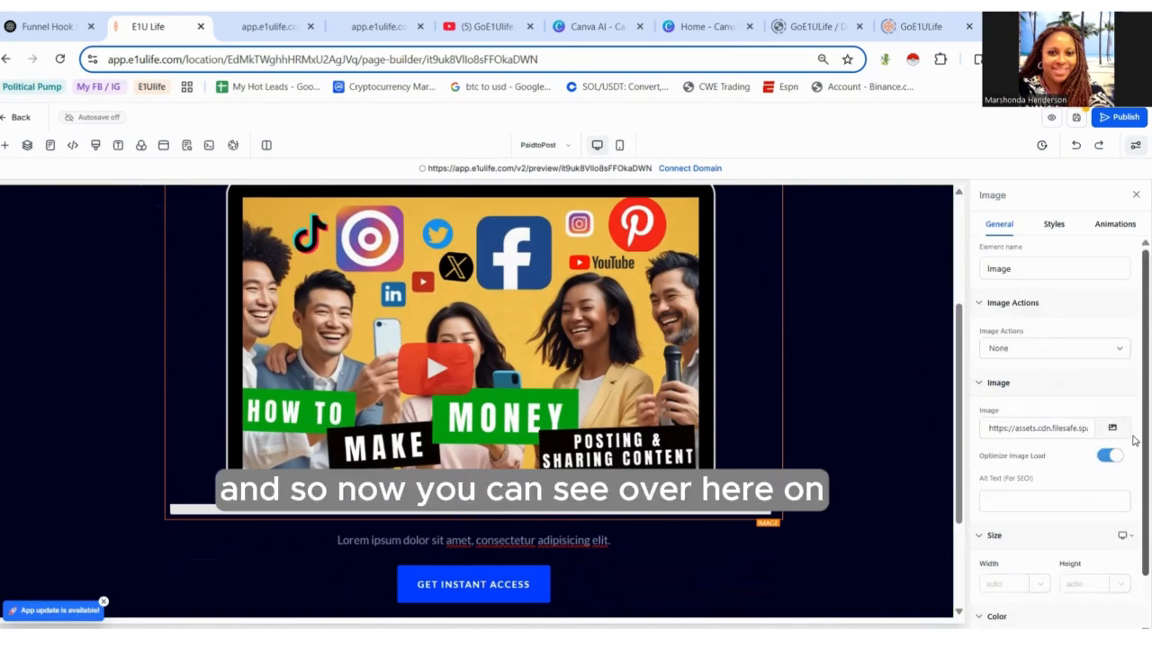
scroll(1134, 540, down, 1)
scroll(1134, 504, up, 1)
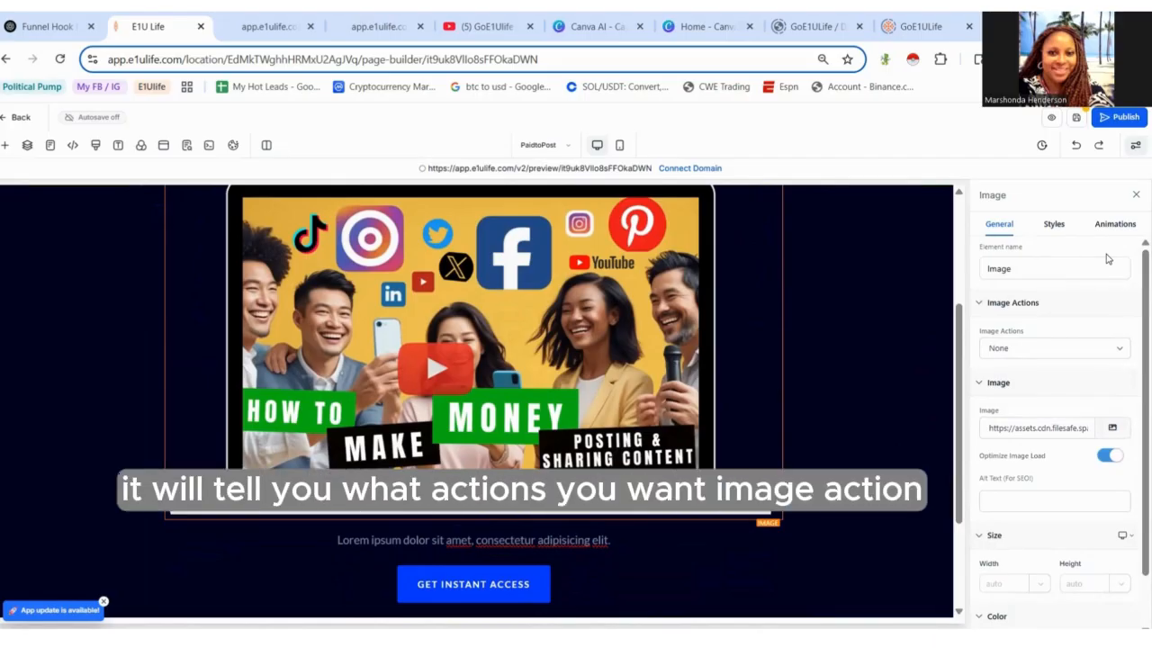
click(1062, 355)
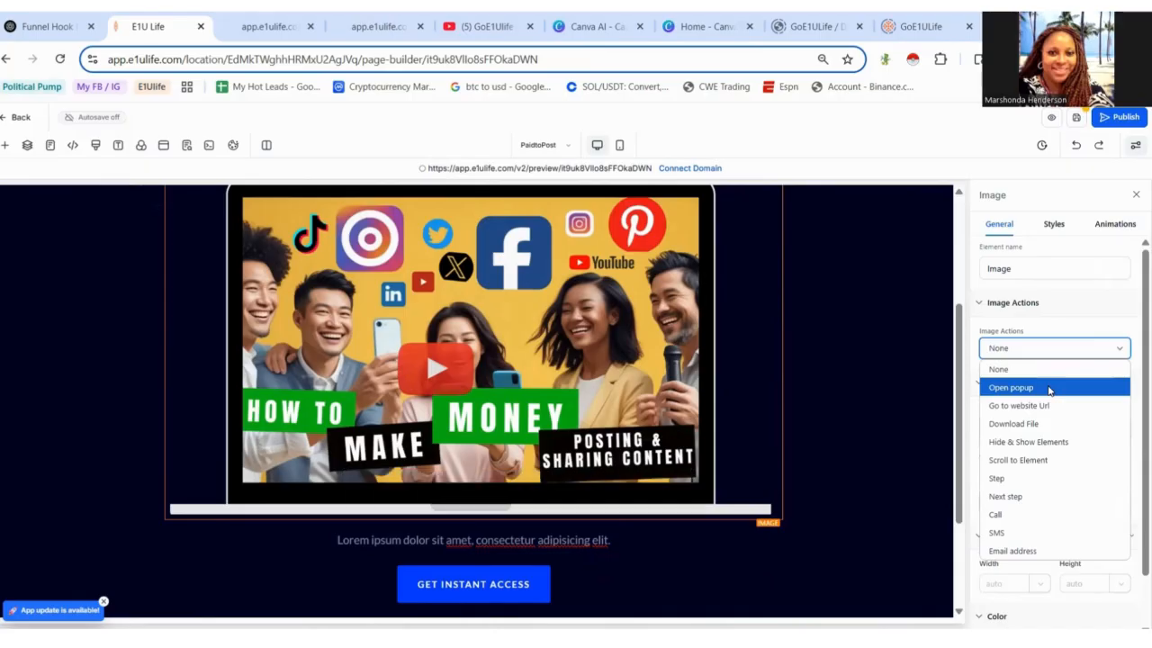
click(1048, 390)
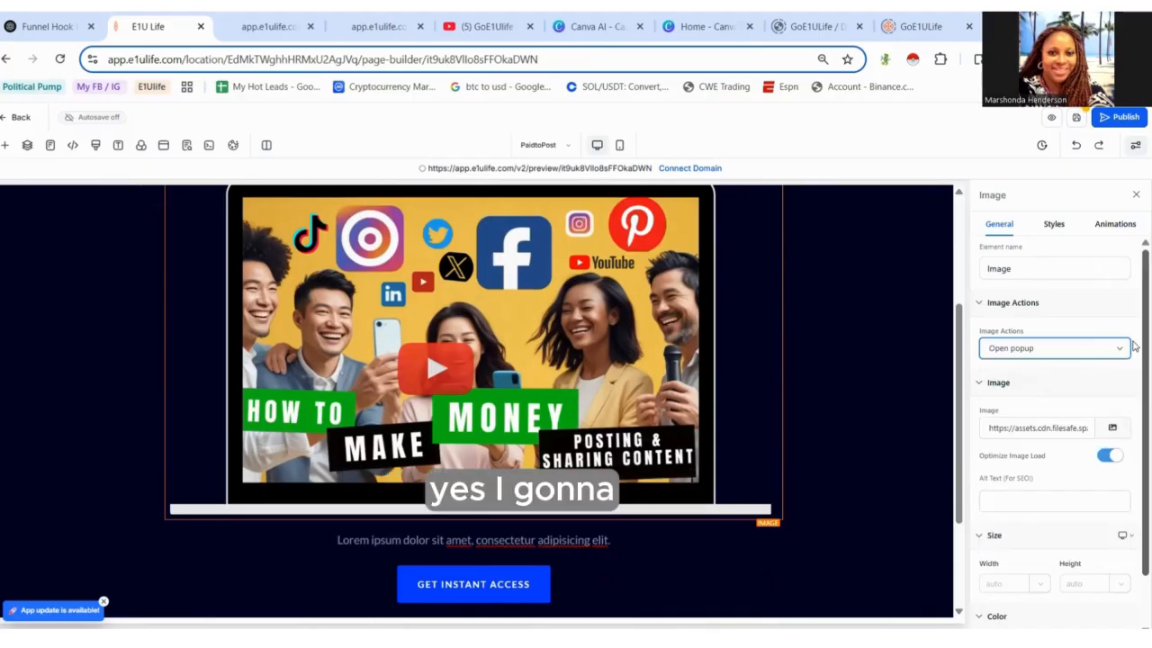
scroll(1134, 387, down, 1)
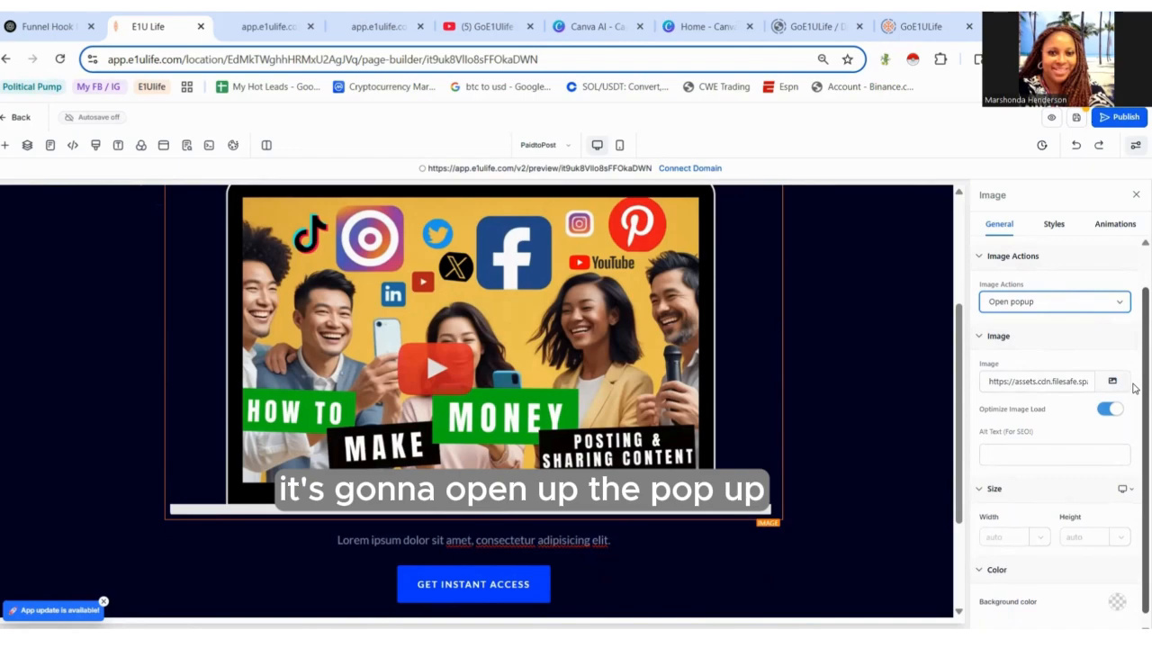
scroll(1134, 387, up, 1)
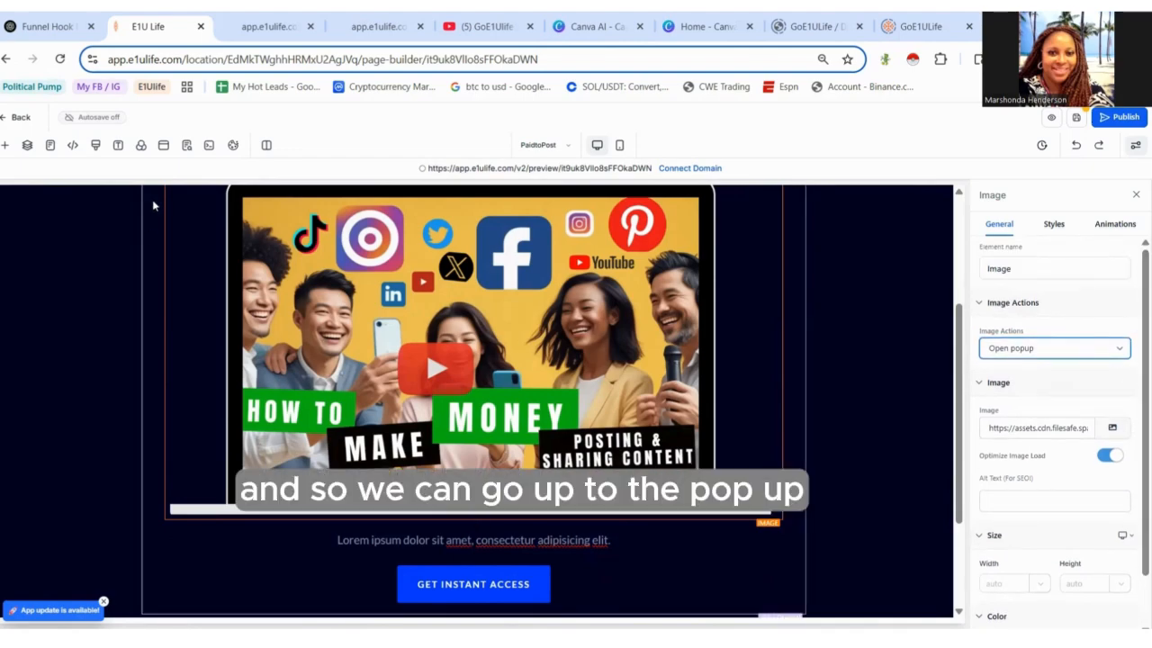
- Open the popup and add a one-column row containing a Form element
click(164, 151)
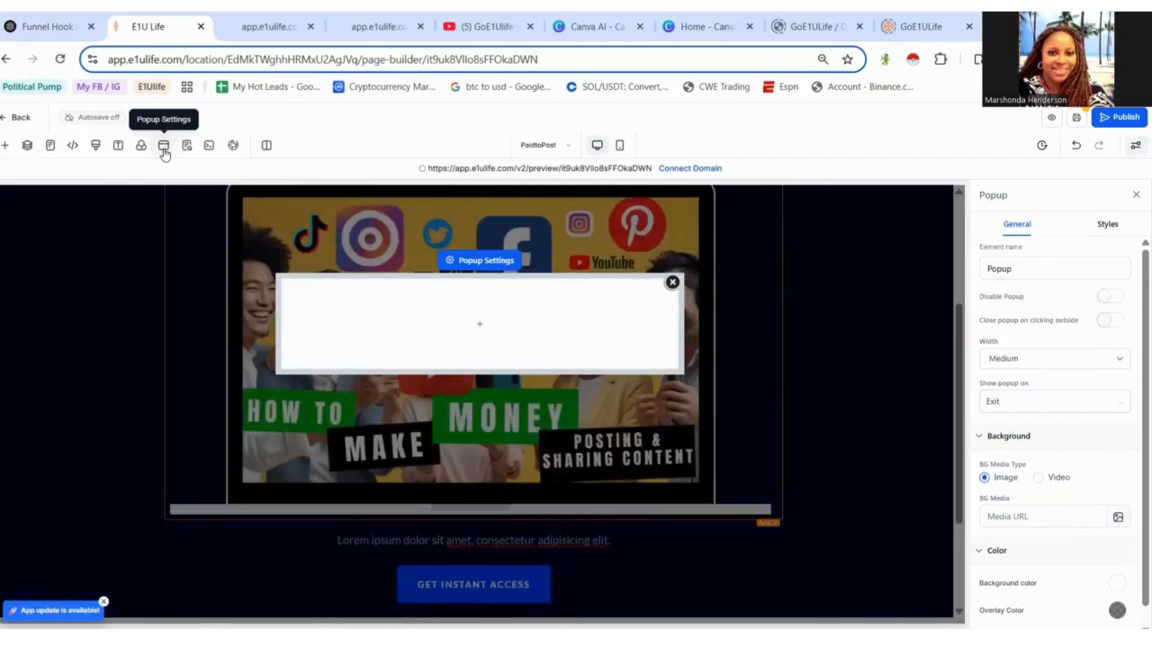
mouse_move(599, 324)
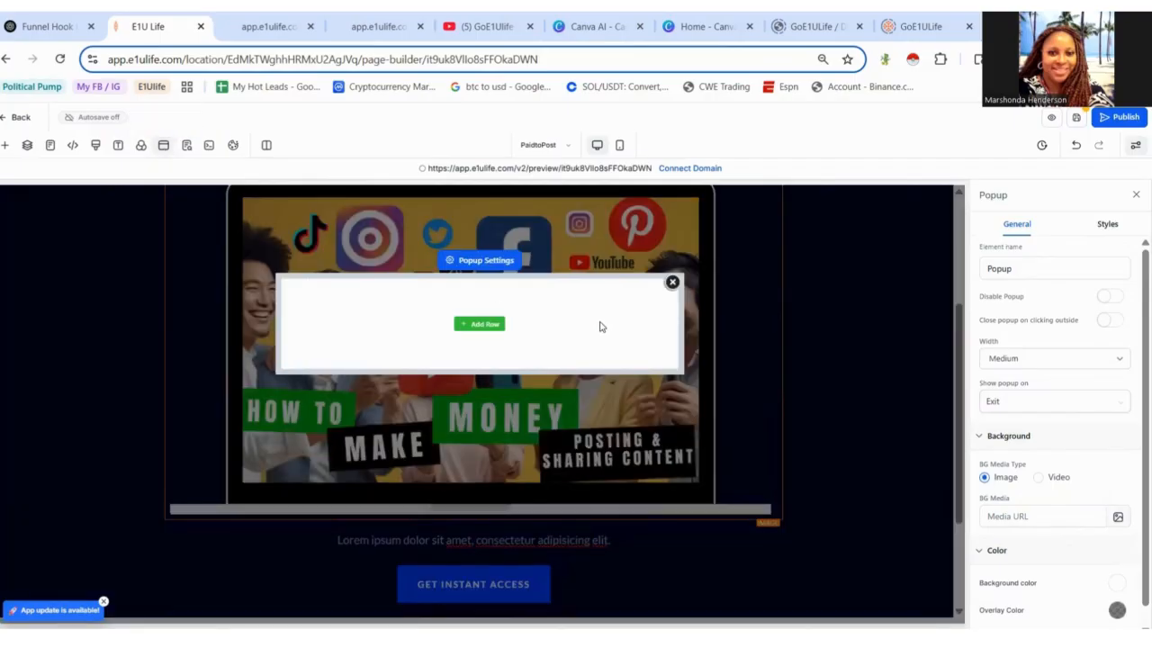
click(488, 328)
click(148, 255)
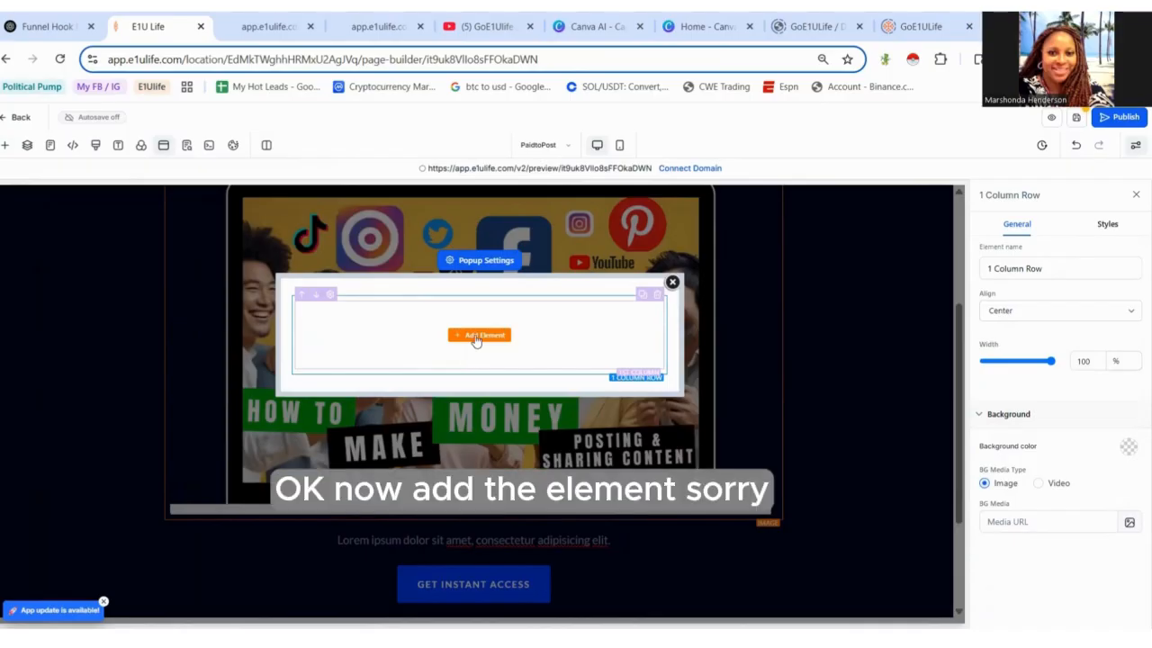
click(477, 336)
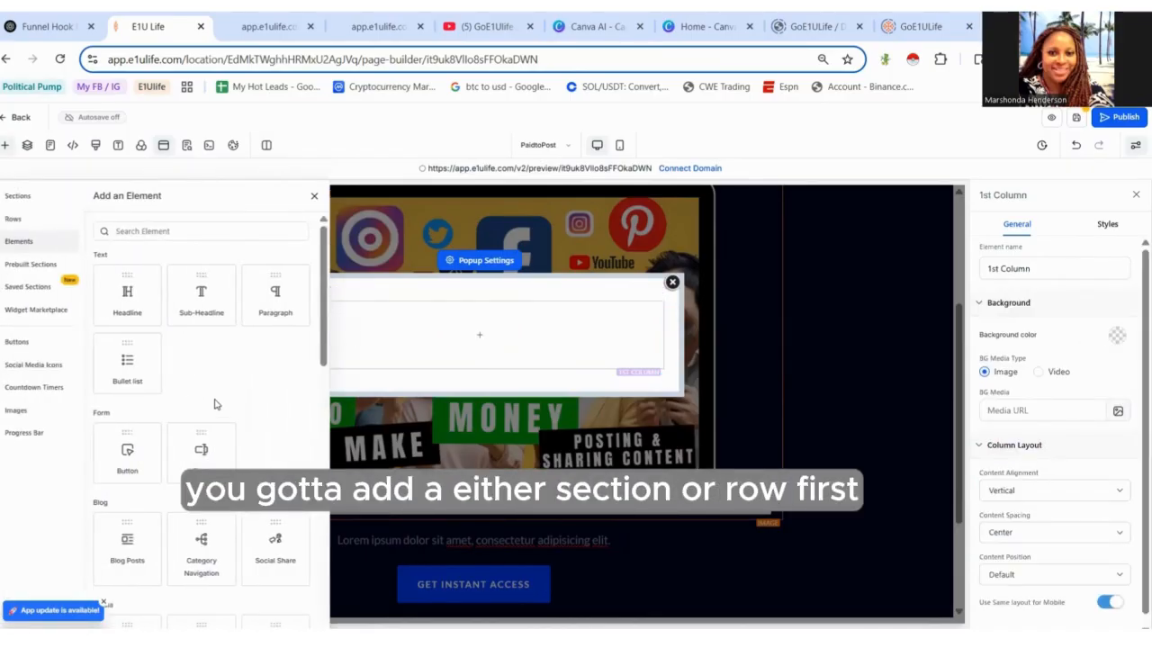
drag(200, 452, 478, 340)
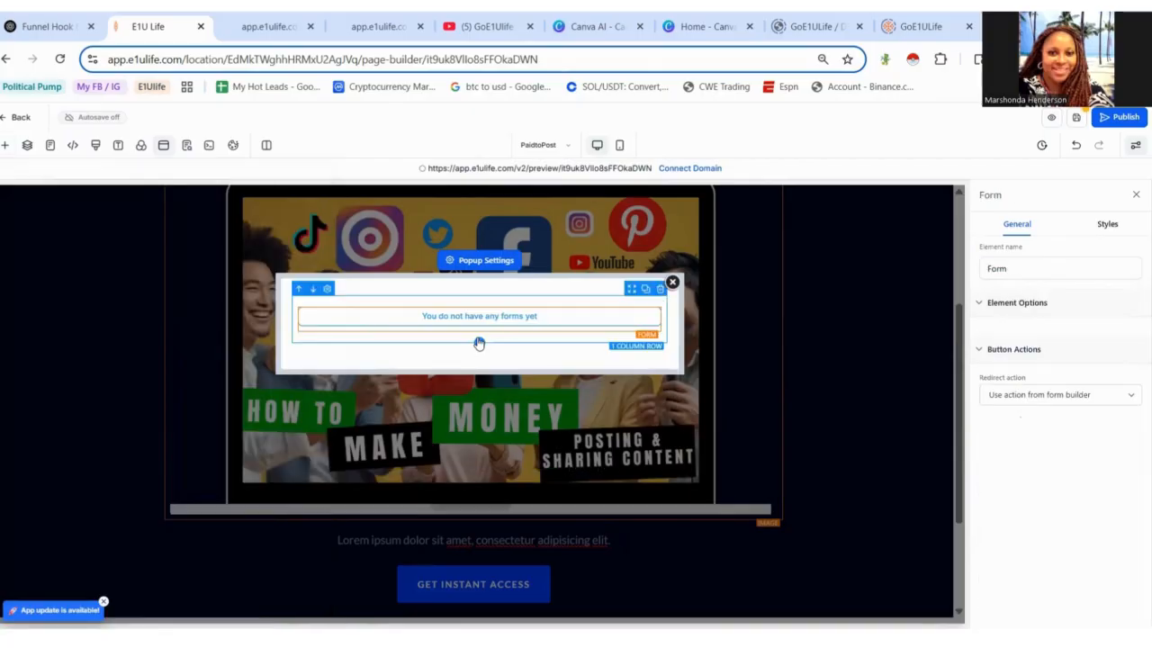
- Open the form picker for the popup's form, browse the available forms, and close it
click(536, 326)
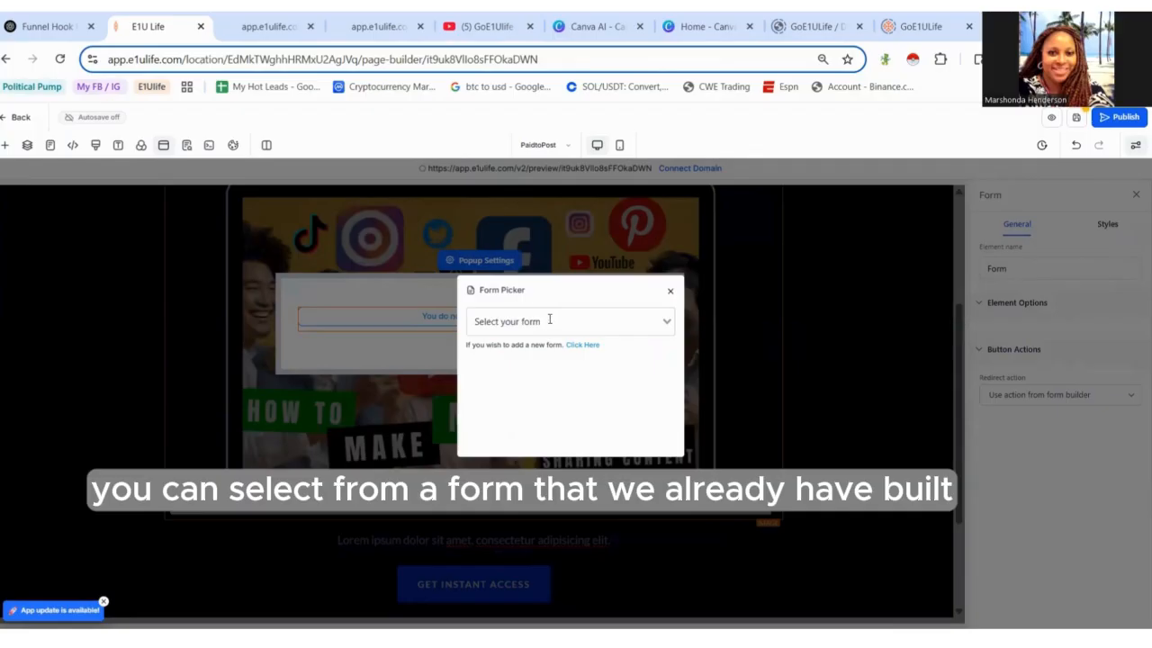
click(549, 320)
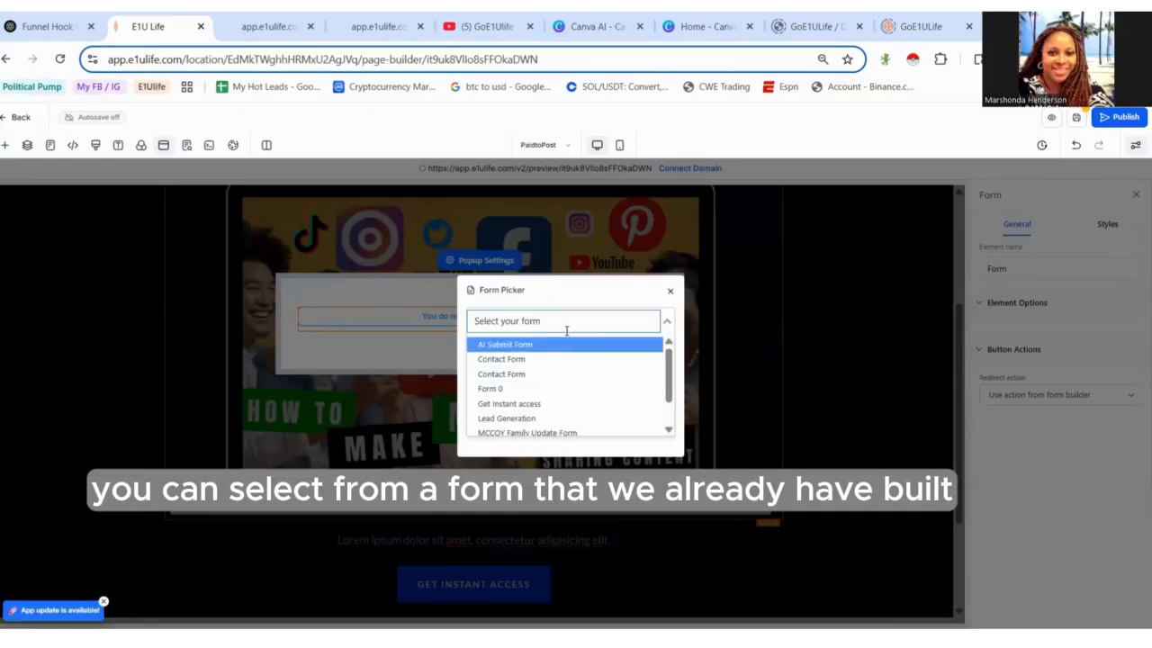
click(574, 293)
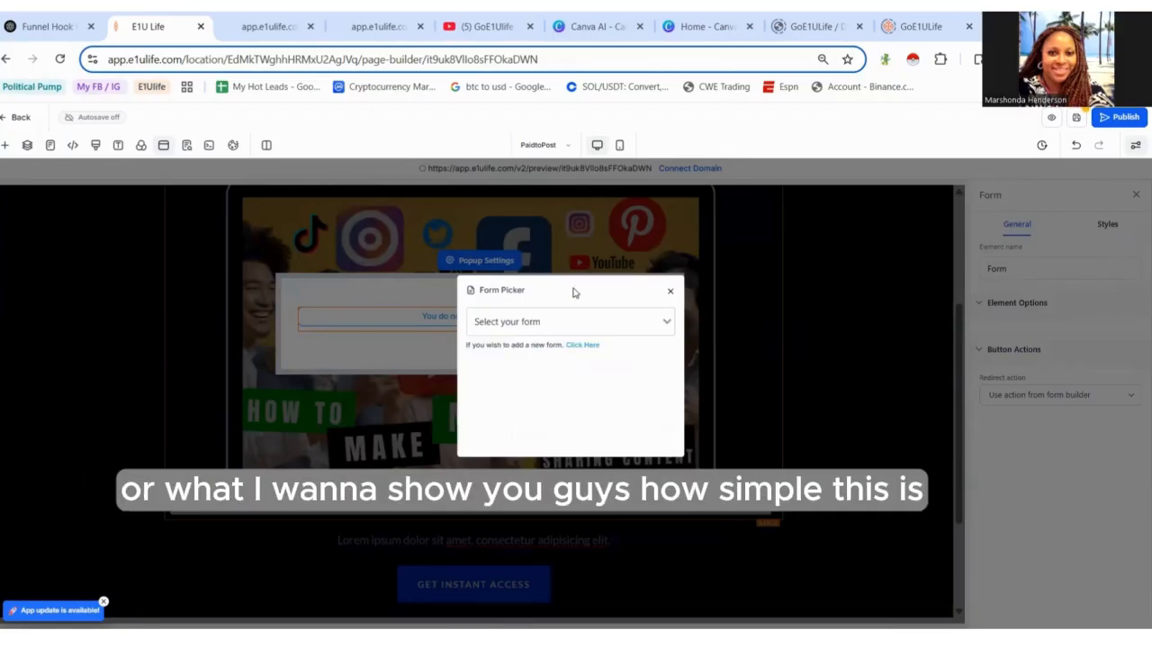
click(671, 292)
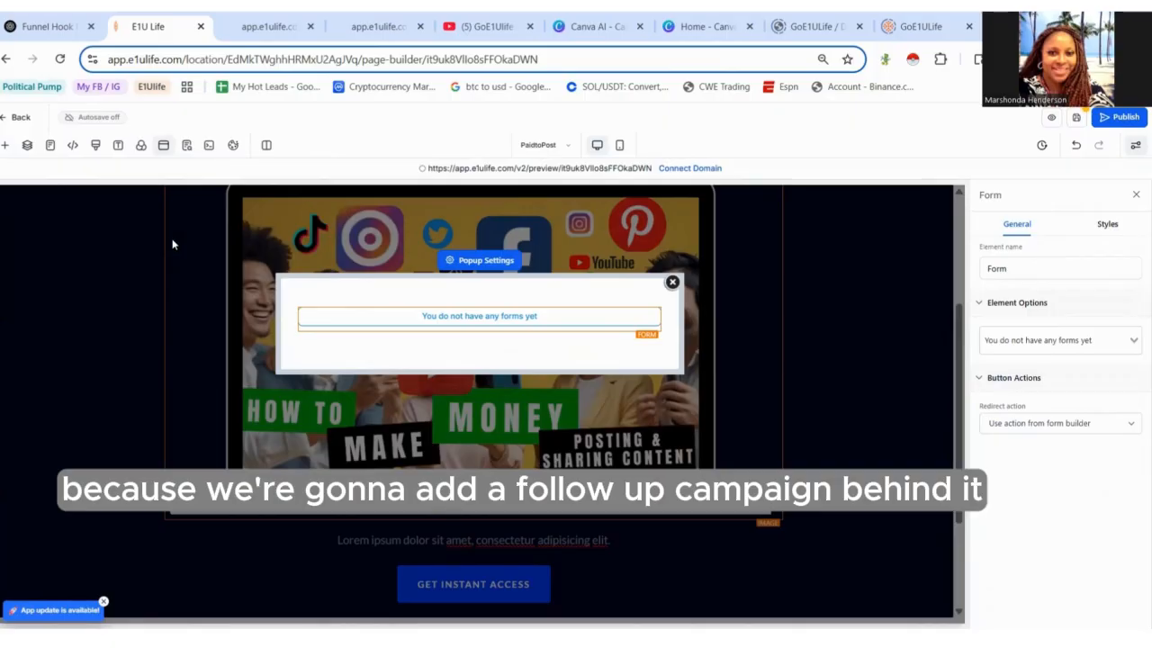
click(672, 282)
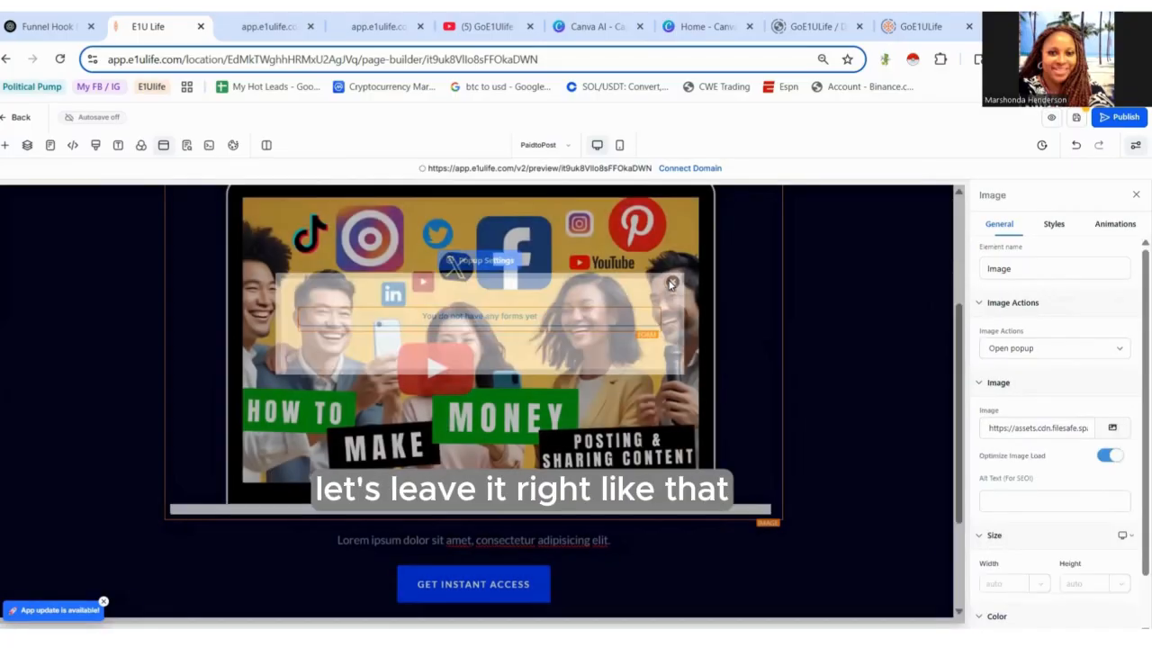
- Save the page
click(1076, 121)
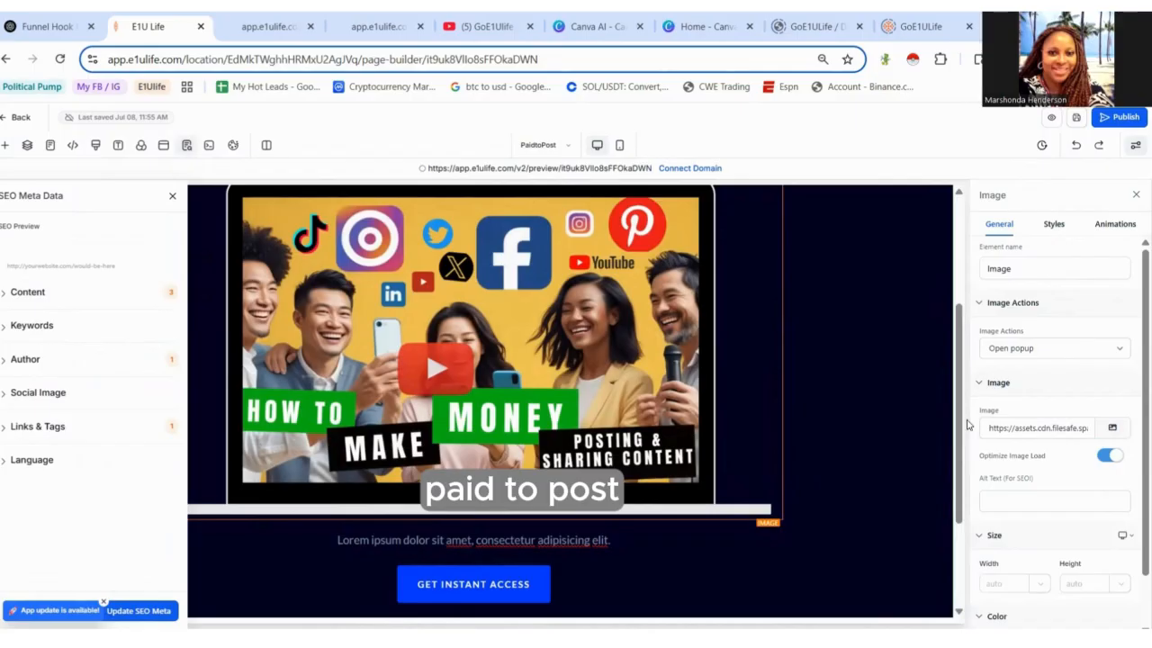
drag(960, 425, 973, 349)
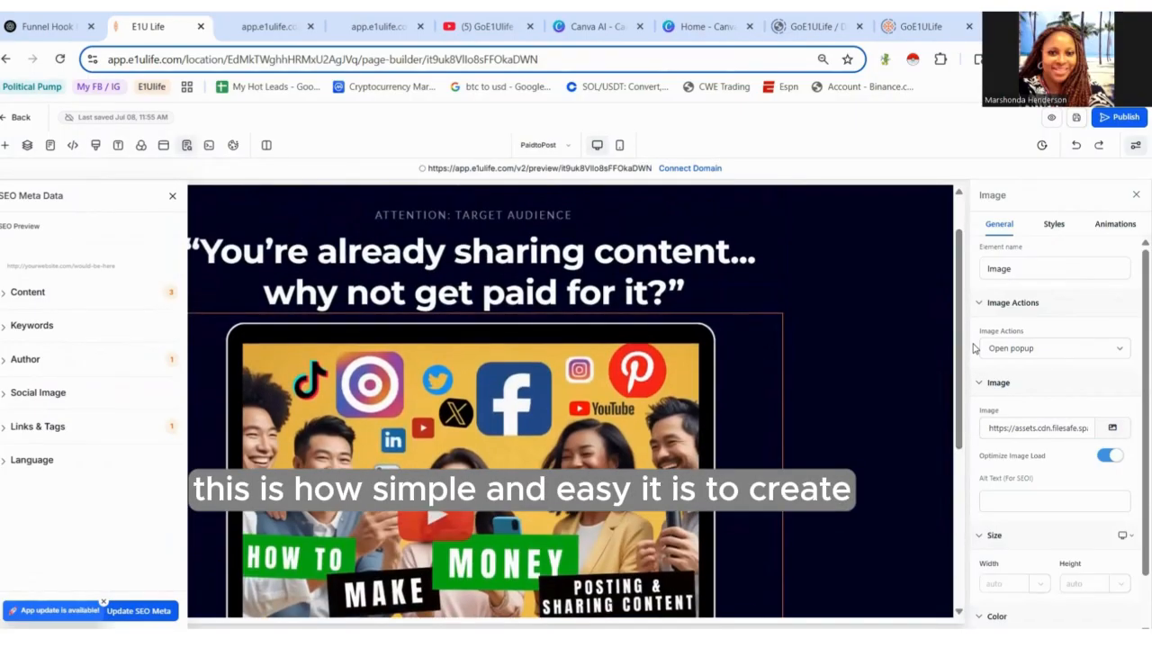
click(173, 197)
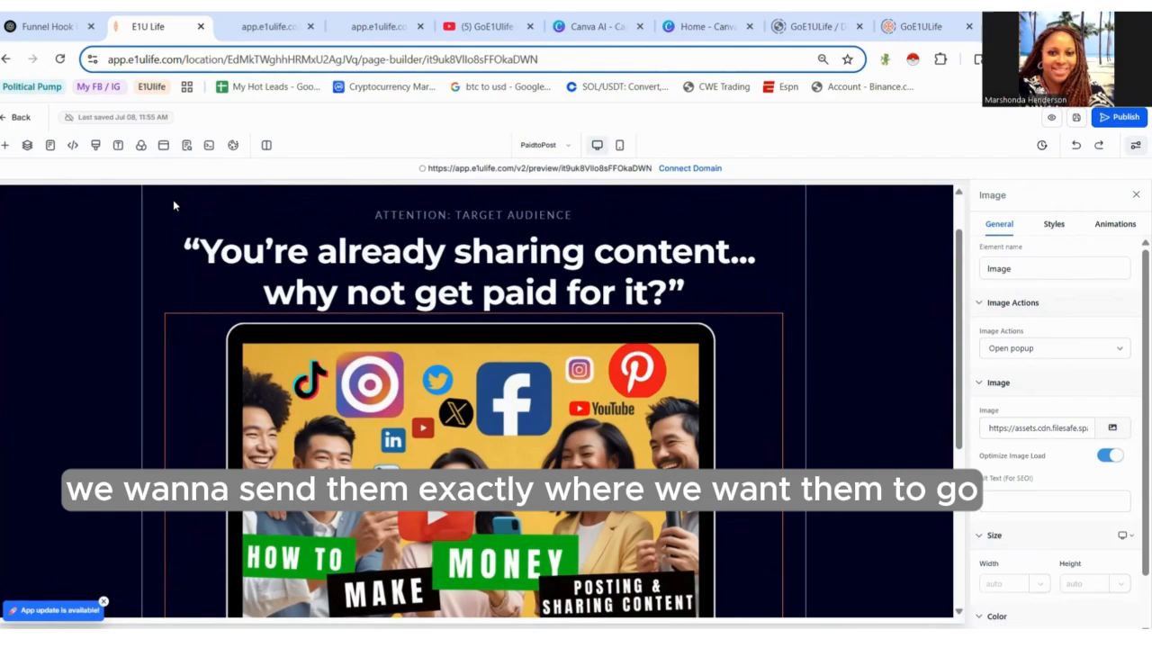
- Leave the page builder, go to the Forms builder, and inspect the 'Get Instant access' form
click(27, 120)
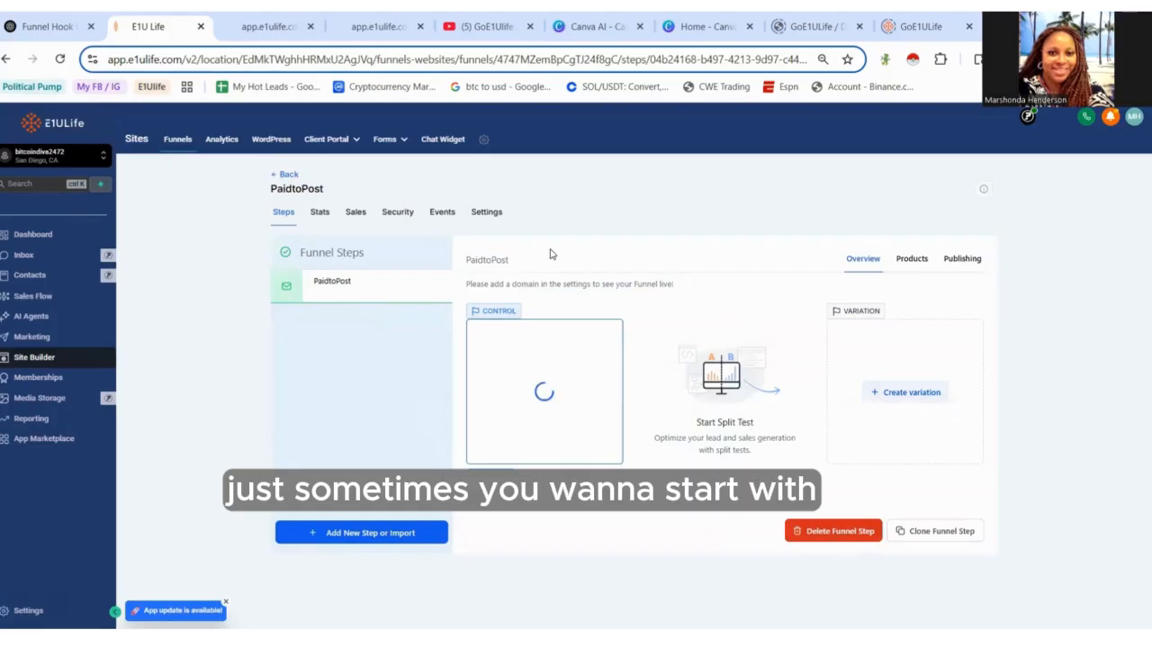
mouse_move(393, 148)
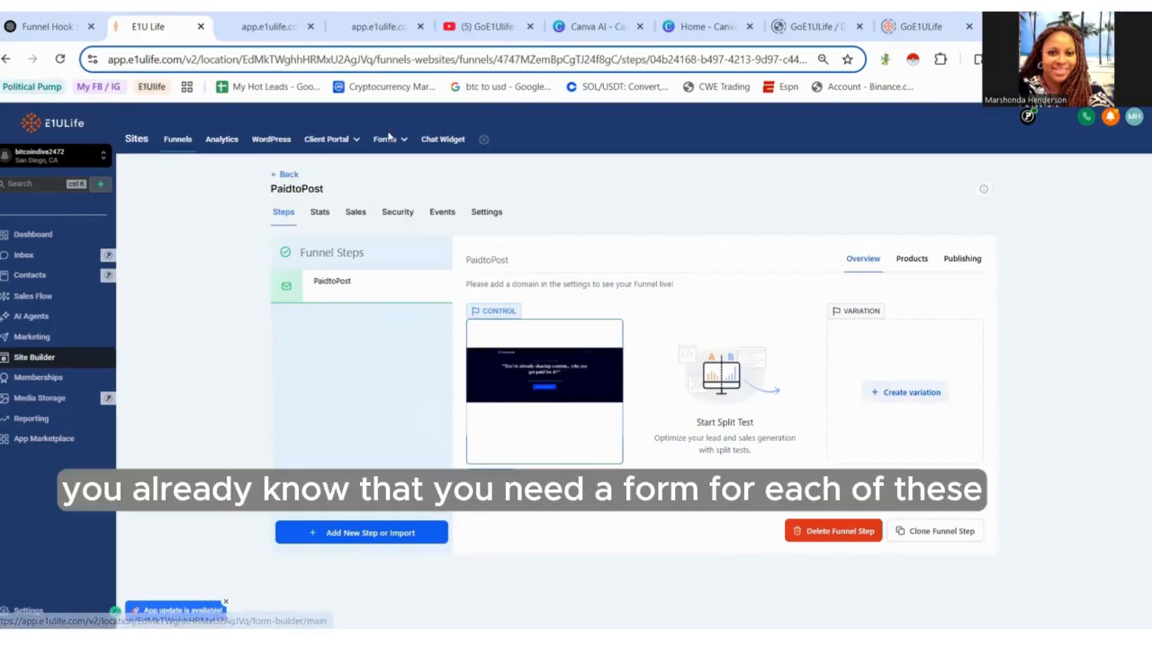
click(391, 165)
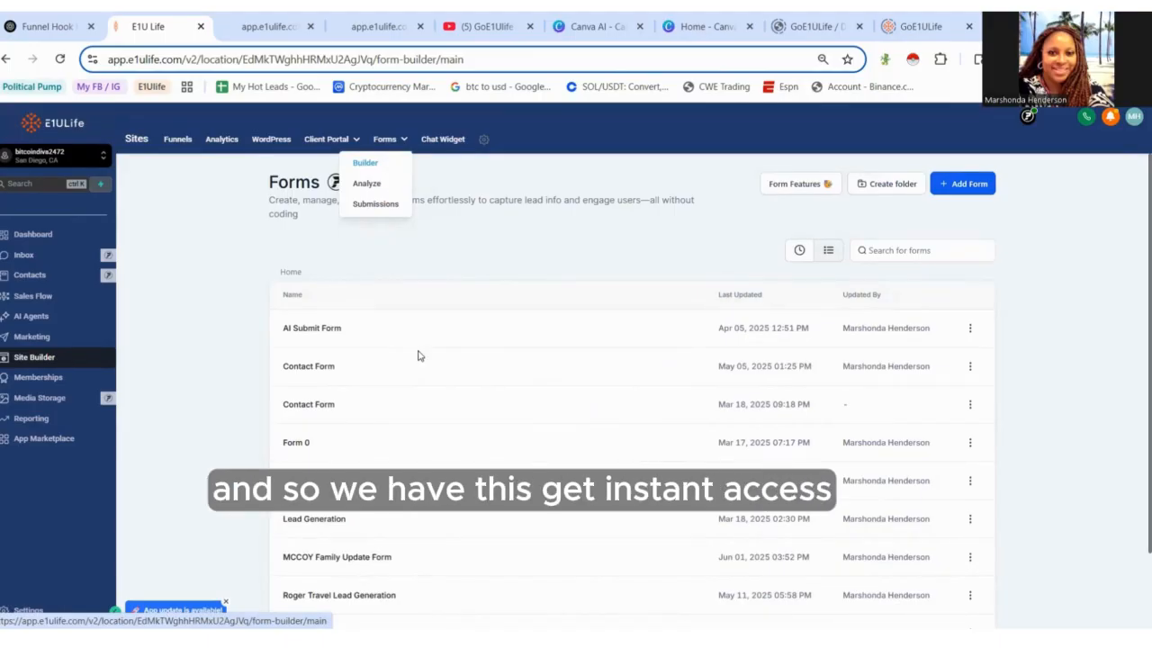
click(311, 492)
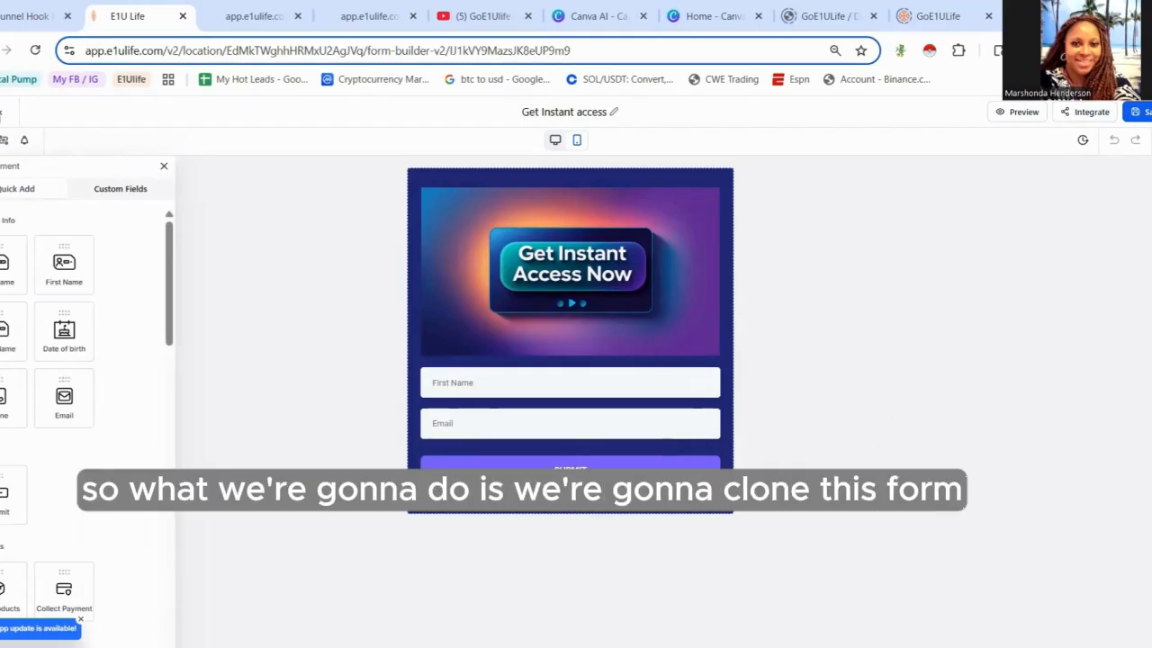
click(0, 51)
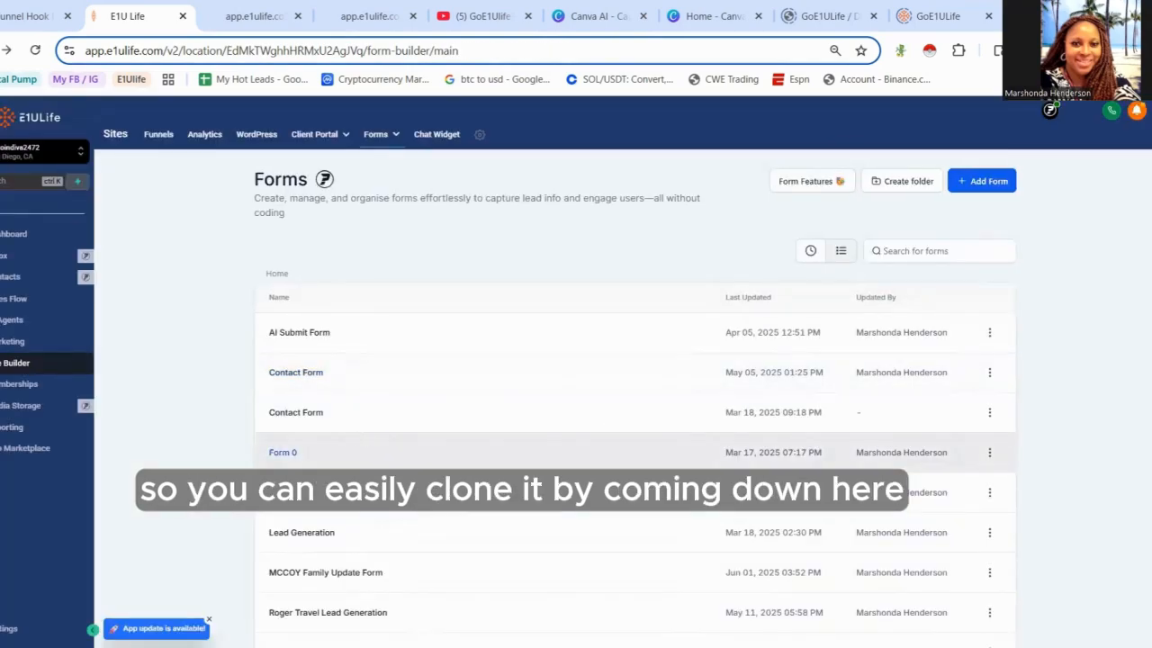
- Duplicate the 'Get Instant access' form and name the copy 'Get Instant access -Get Paid to Poat'
click(990, 494)
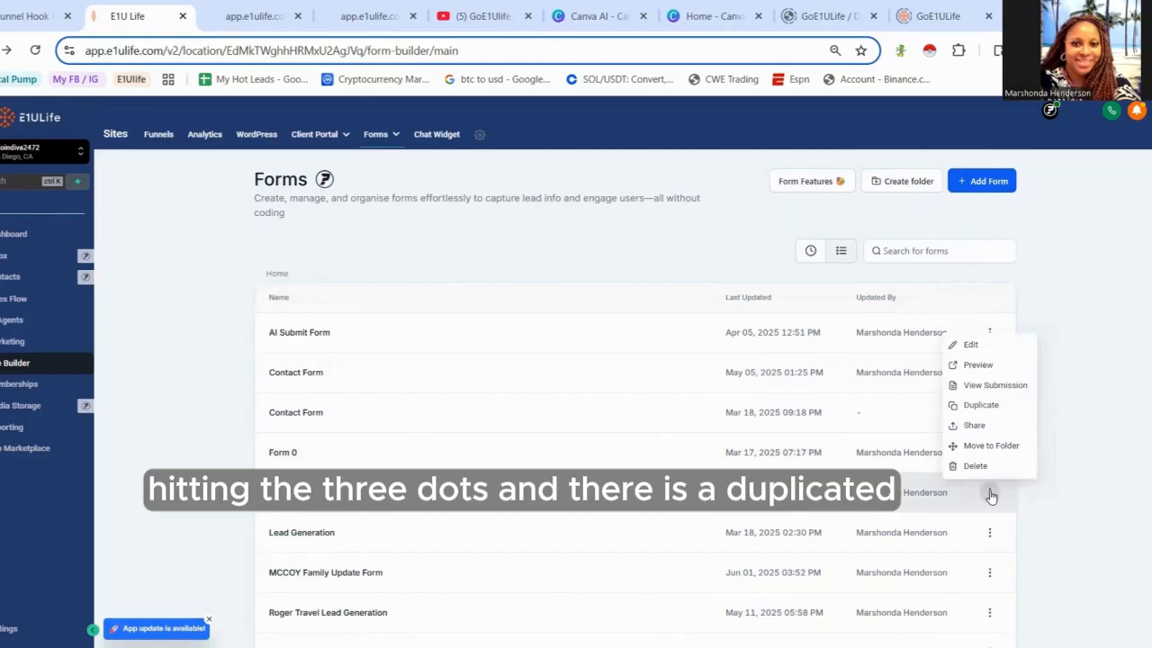
click(981, 405)
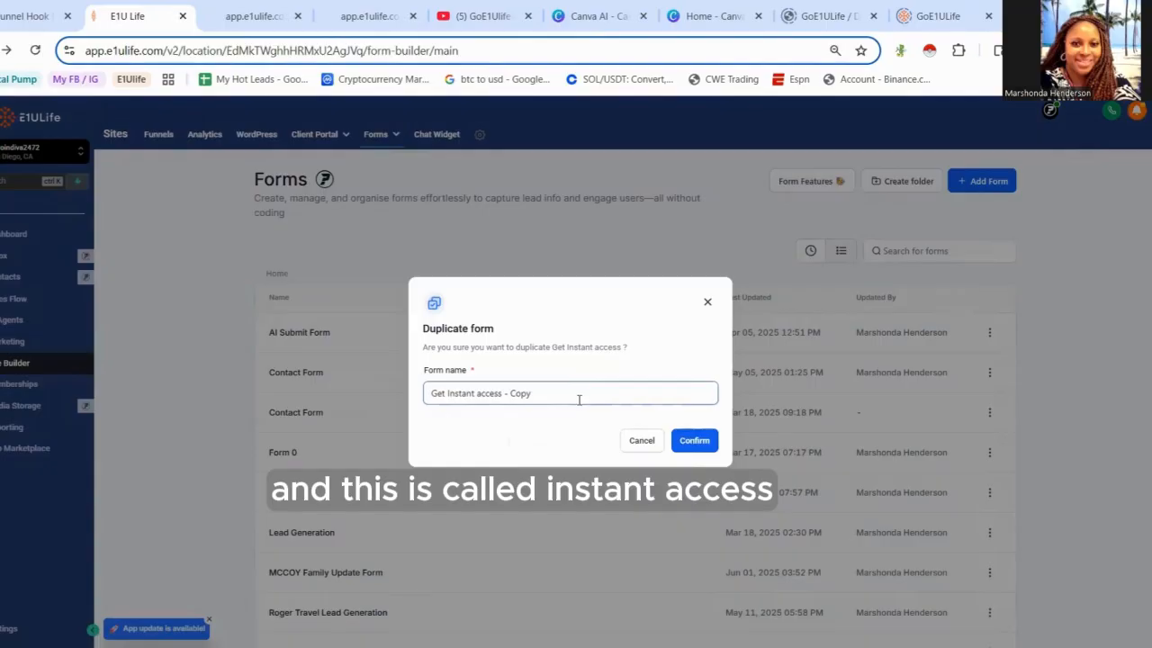
double_click(518, 392)
drag(517, 391, 509, 389)
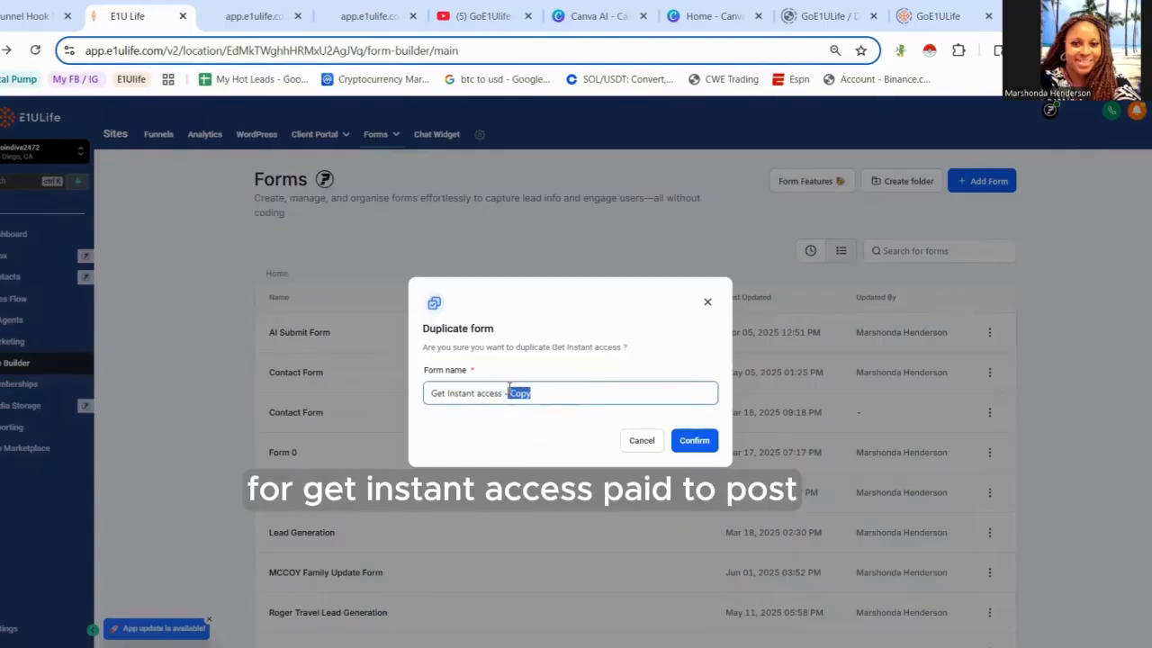
text(Get )
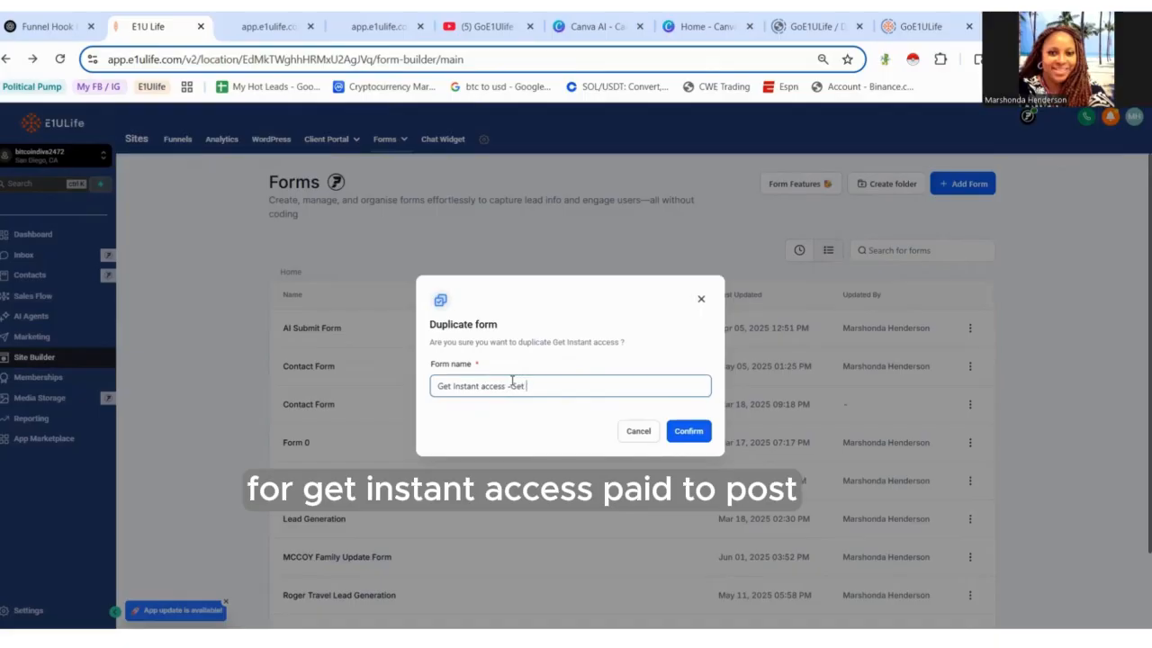
text(Paid to Poat)
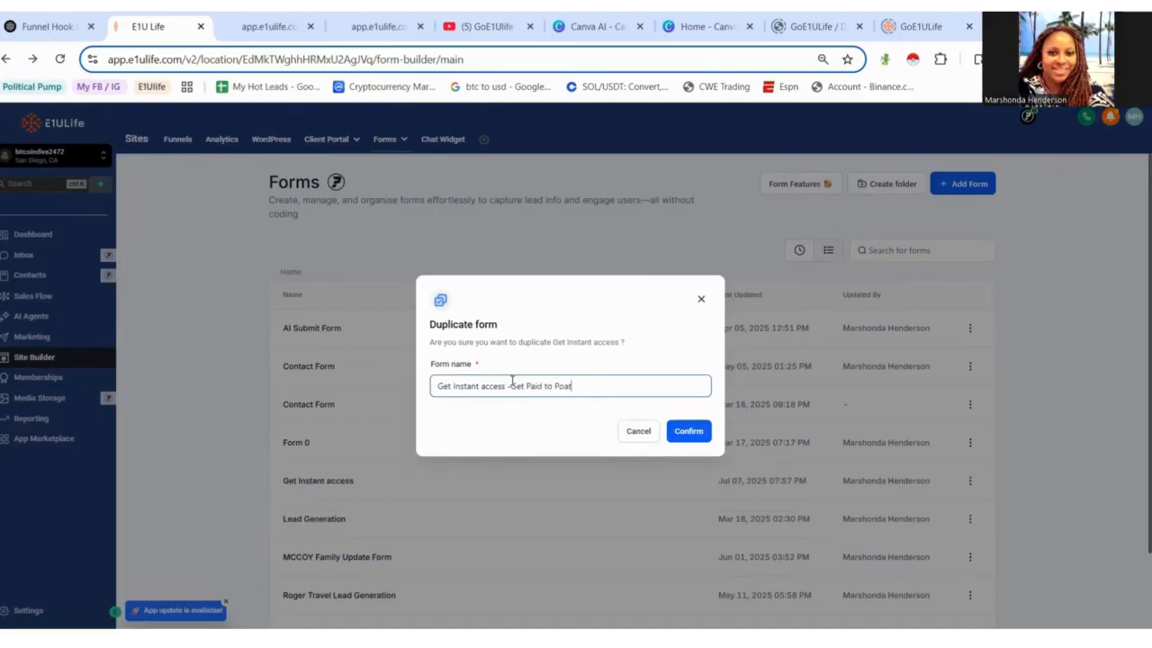
click(699, 437)
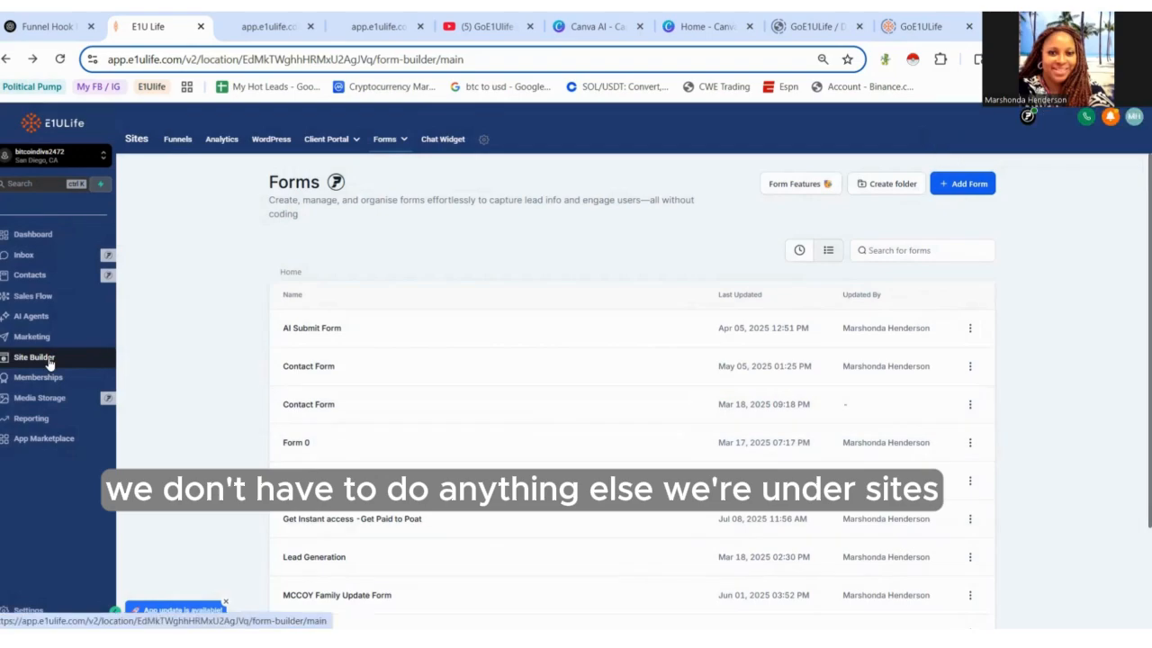
- Go to the Funnels list and open the PaidtoPost funnel from its second page
click(181, 141)
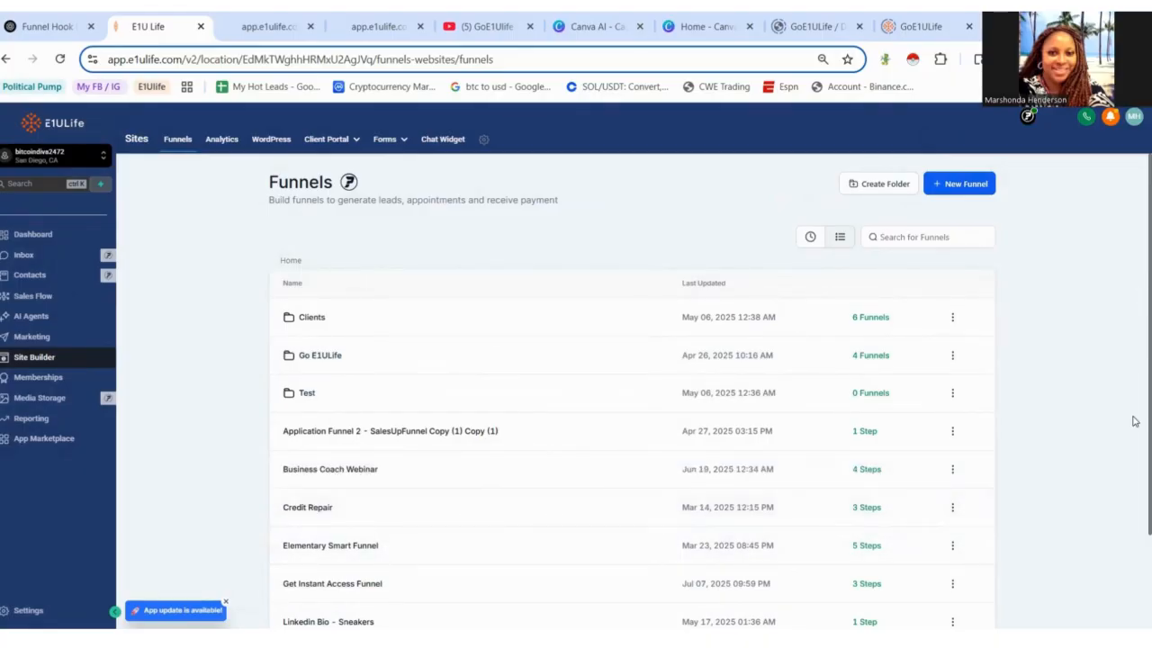
mouse_move(1135, 430)
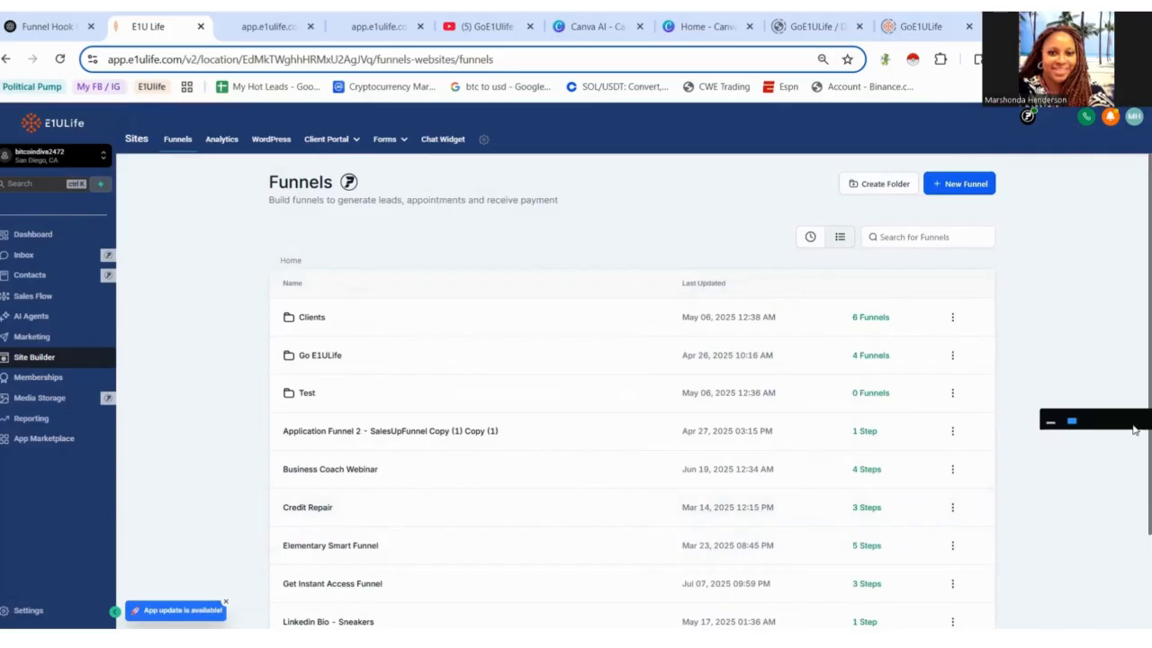
scroll(1136, 540, down, 2)
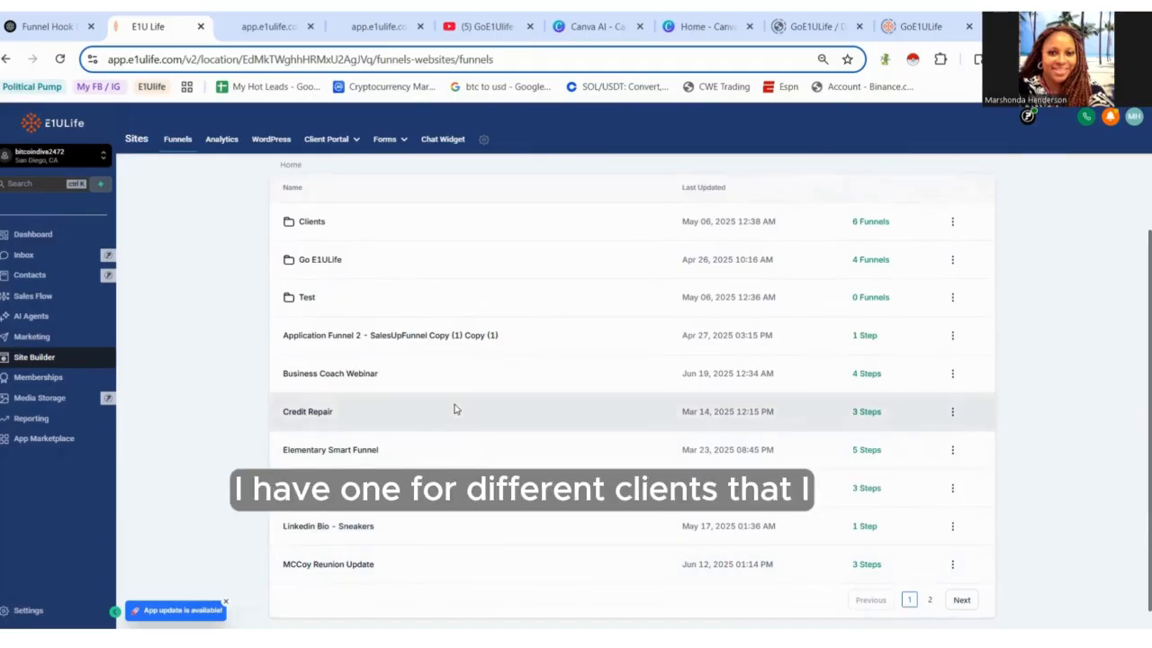
click(933, 601)
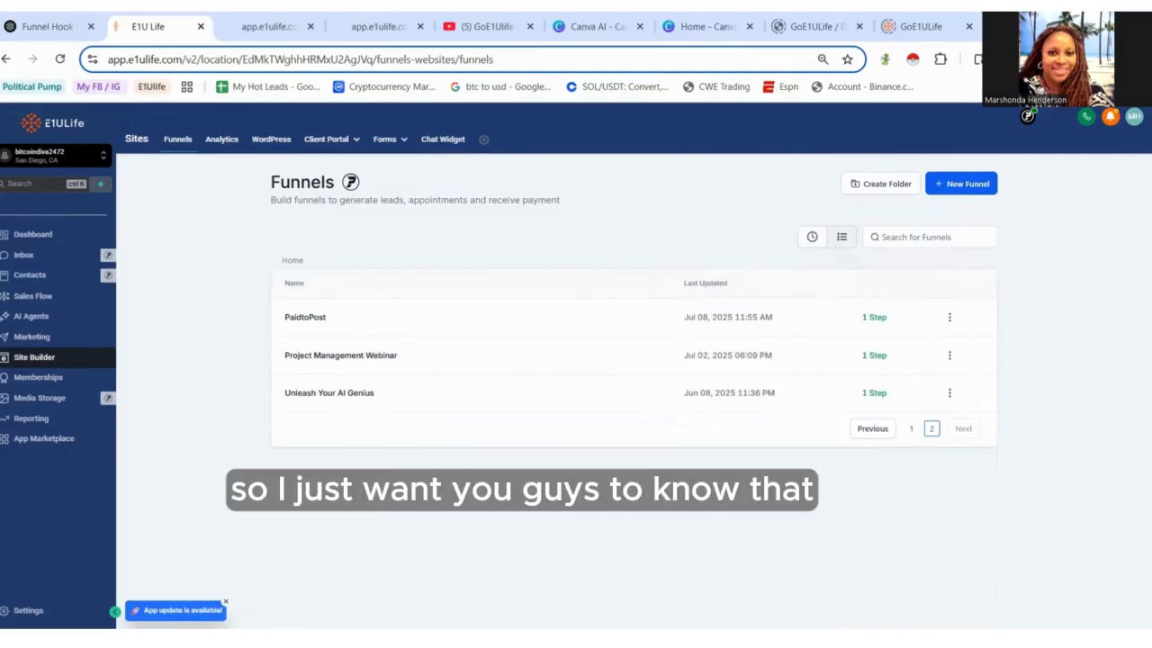
click(307, 319)
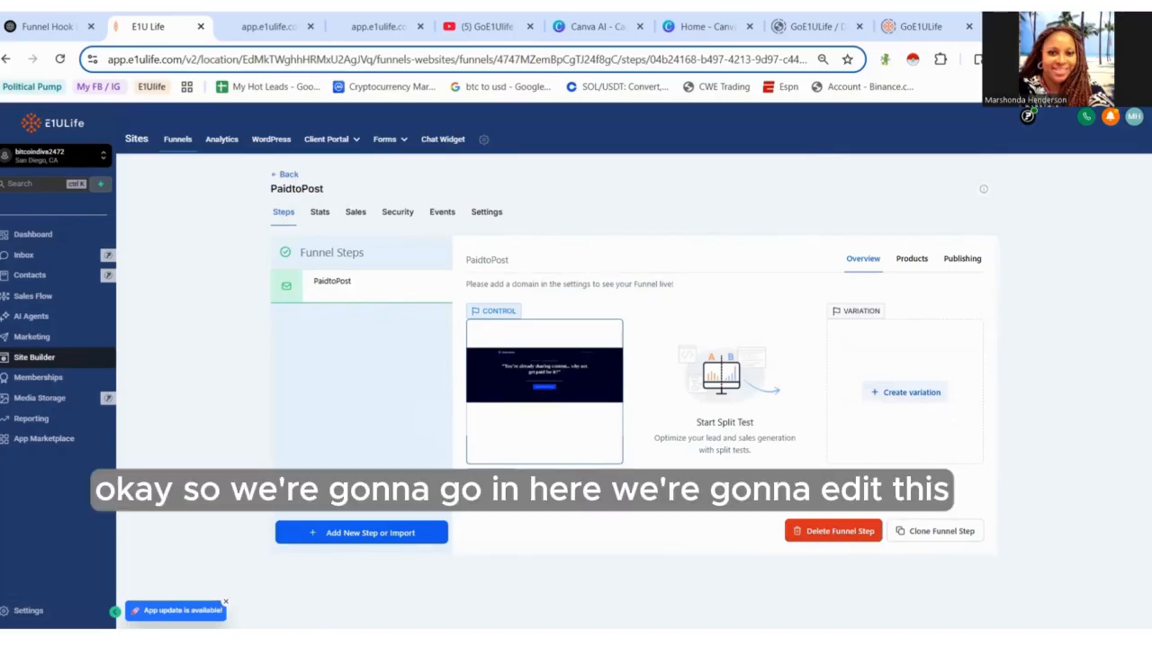
- Open the PaidtoPost page in the builder and scroll through it to review the current layout
click(486, 488)
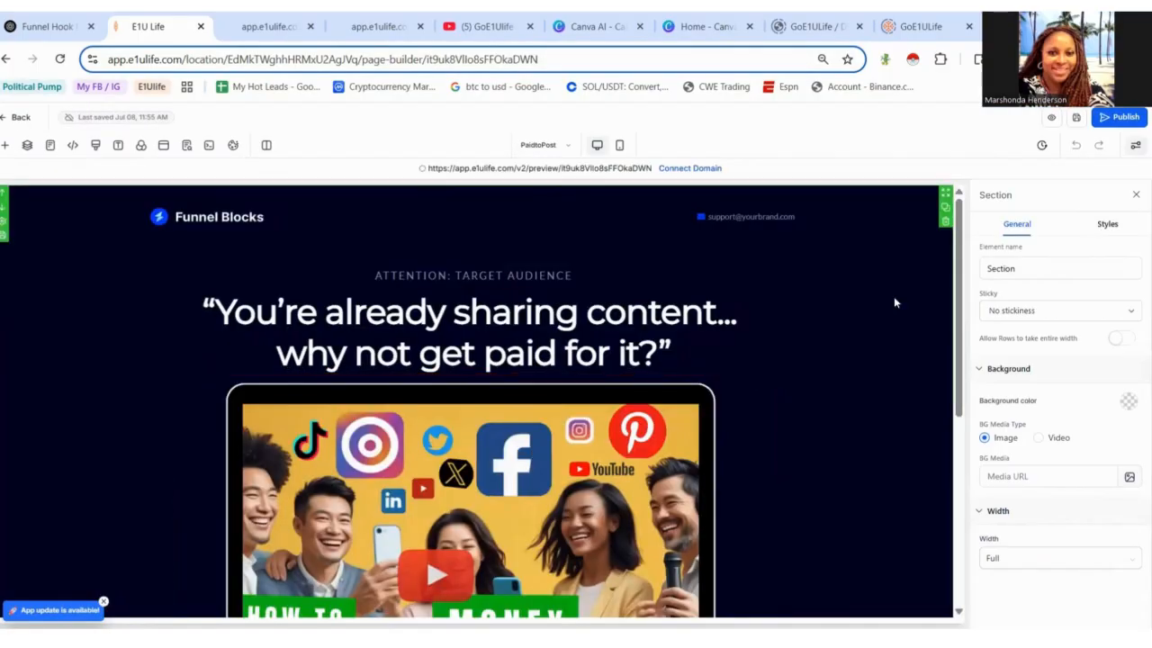
scroll(933, 246, down, 4)
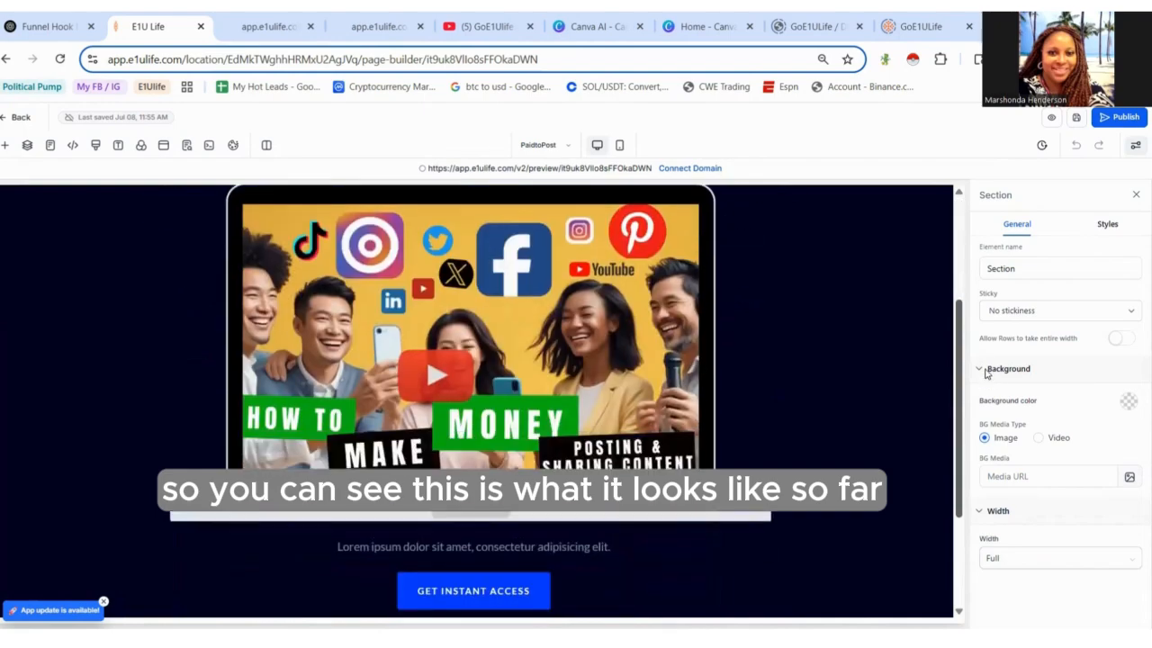
drag(1006, 431, 1011, 357)
scroll(1013, 364, down, 1)
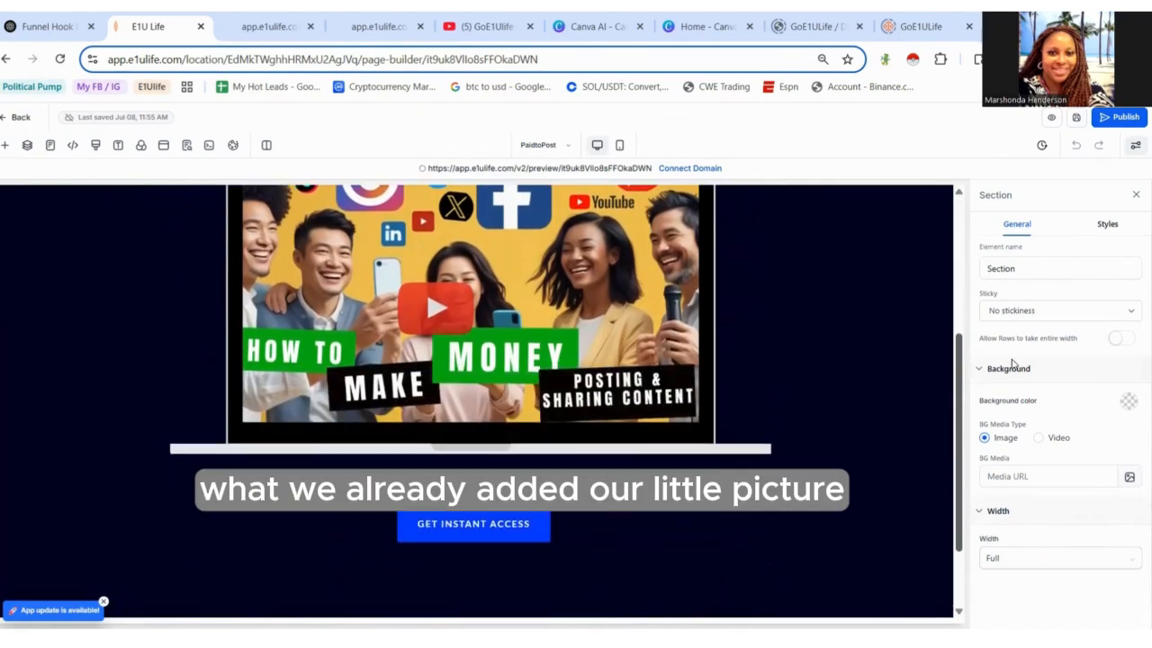
scroll(1012, 364, up, 2)
scroll(1013, 365, up, 2)
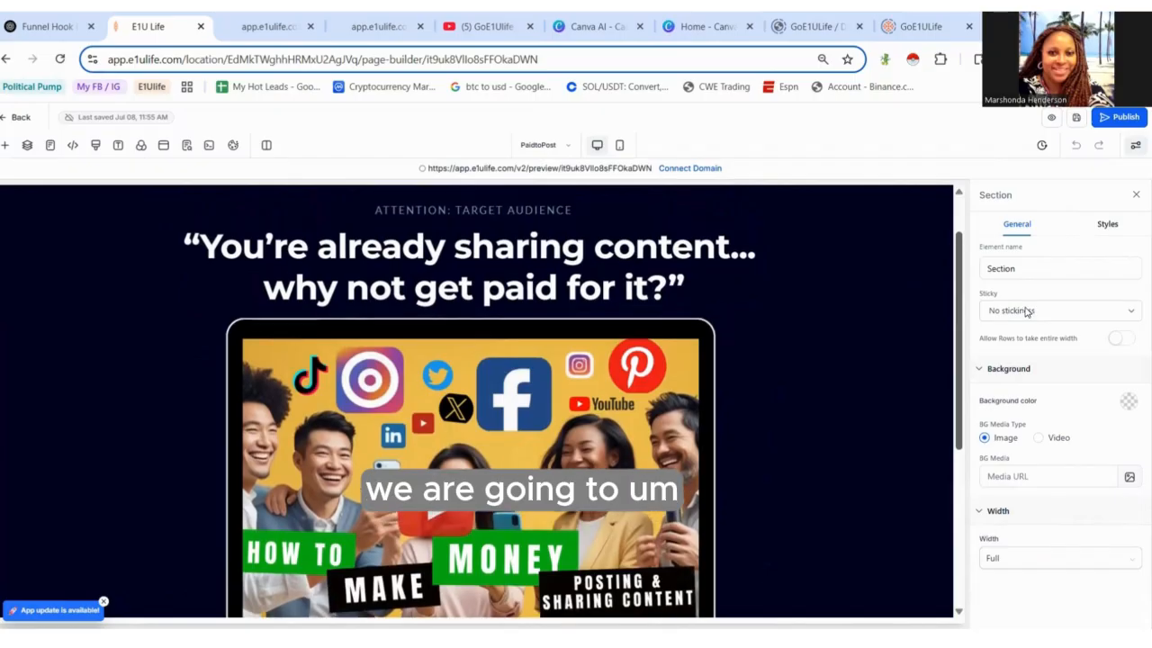
scroll(1022, 282, up, 1)
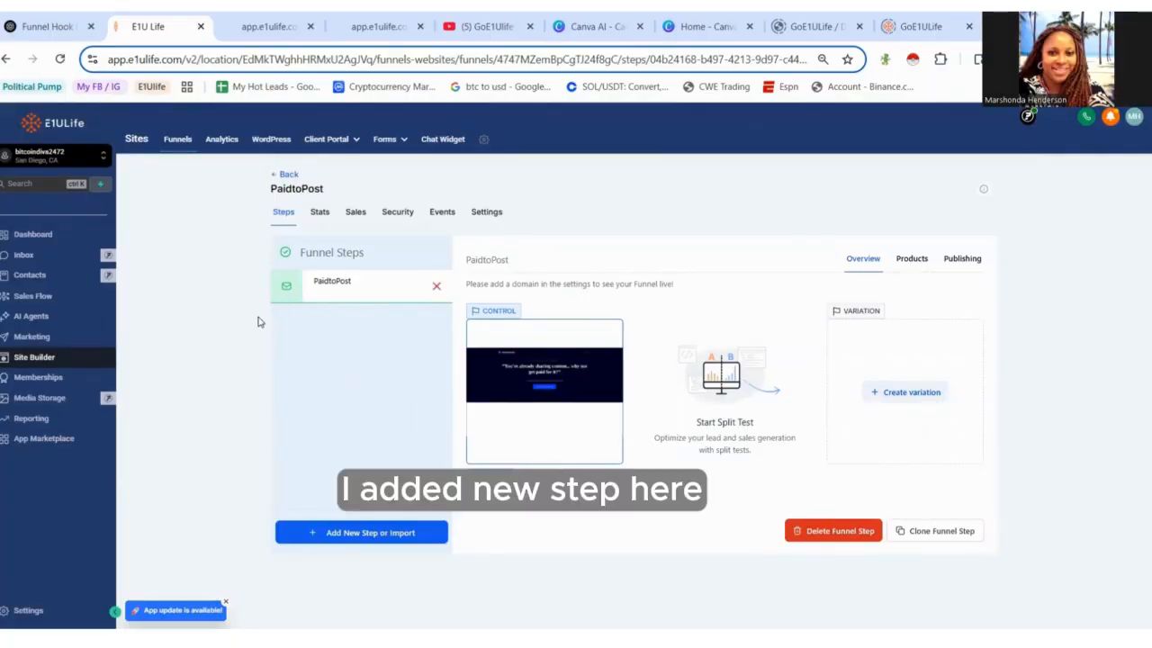
- Clone the PaidtoPost funnel step within the same funnel and select the cloned step
click(950, 537)
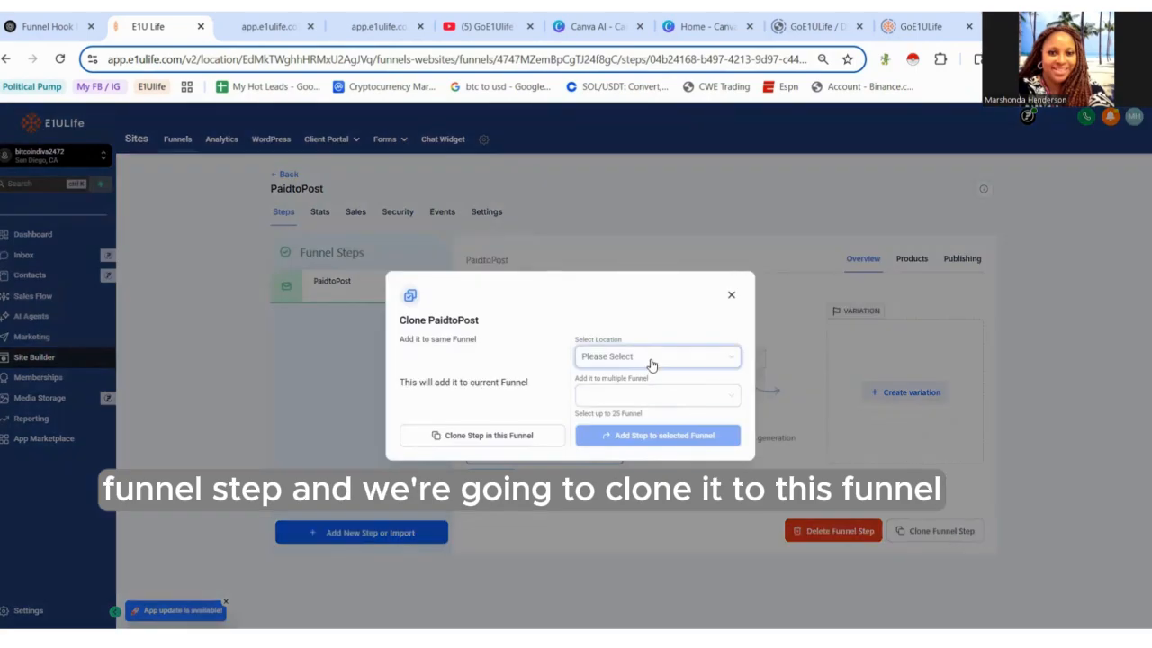
click(511, 441)
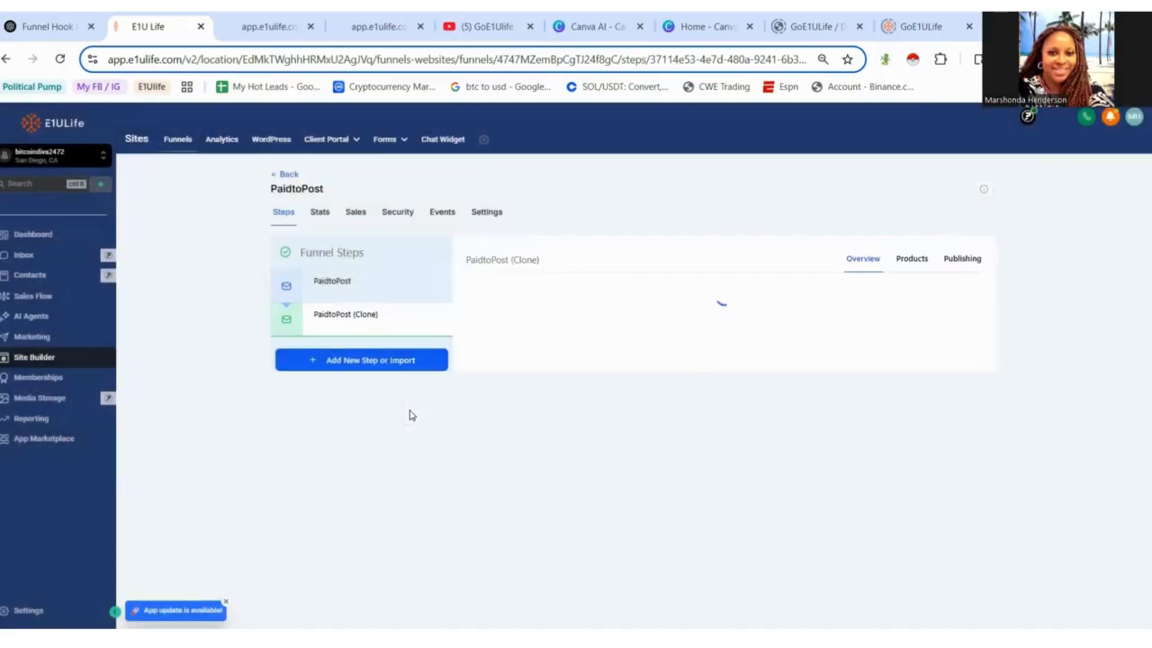
click(383, 314)
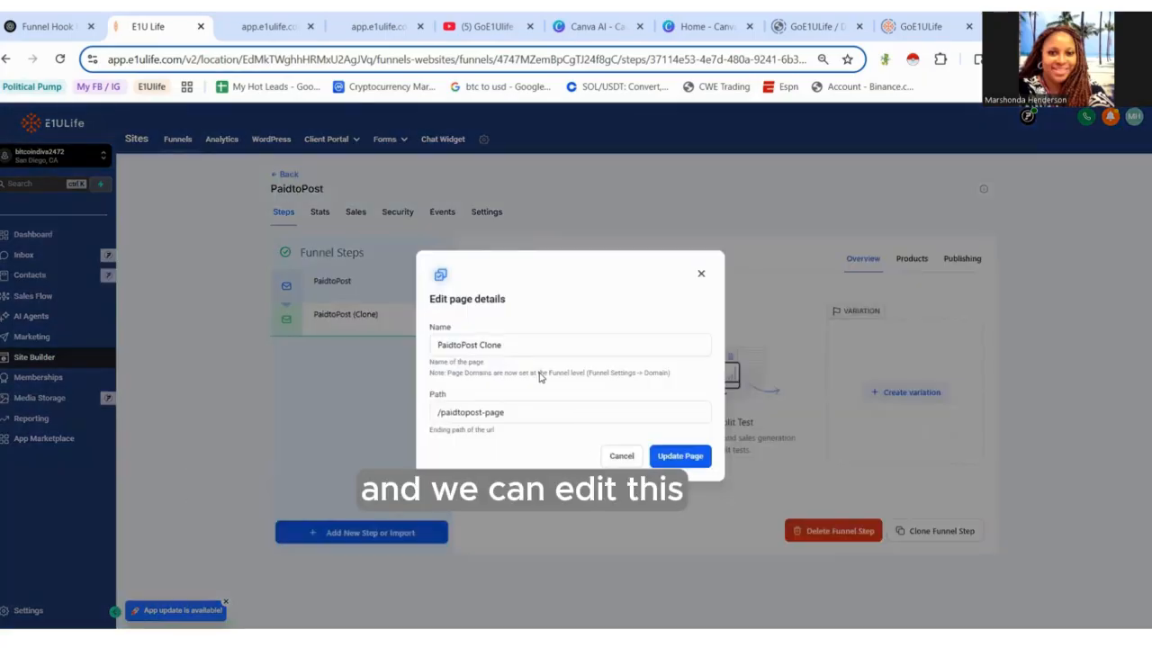
- Rename the cloned page to 'Paid to Post Video' and set its path to '/videopage'
click(522, 350)
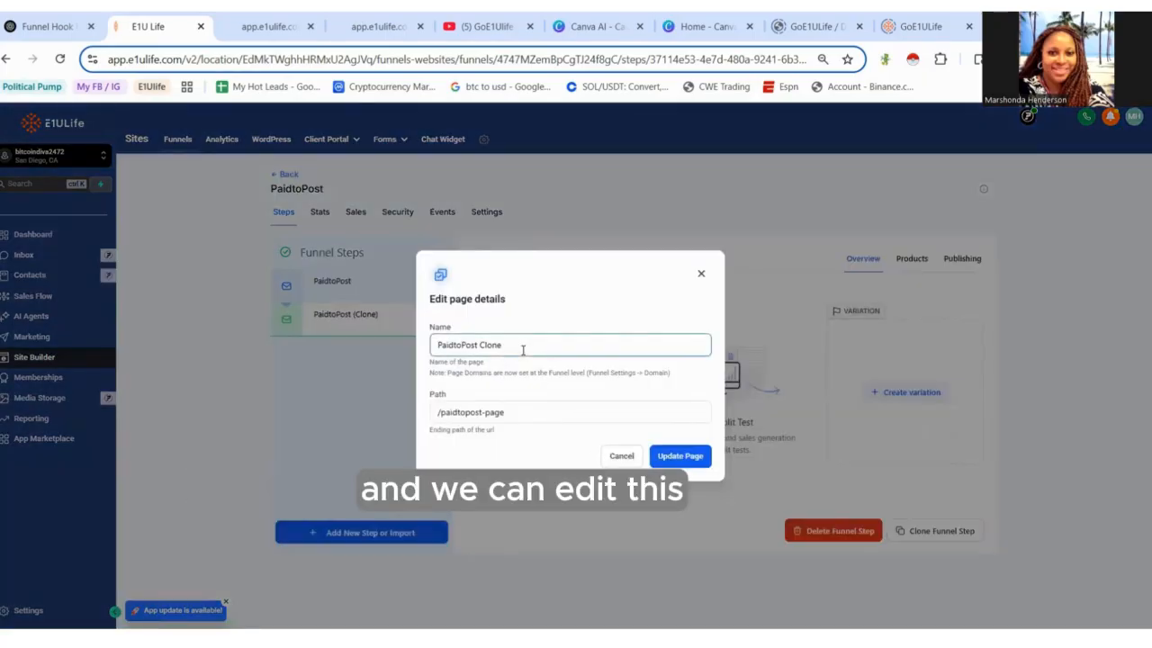
drag(523, 350, 437, 354)
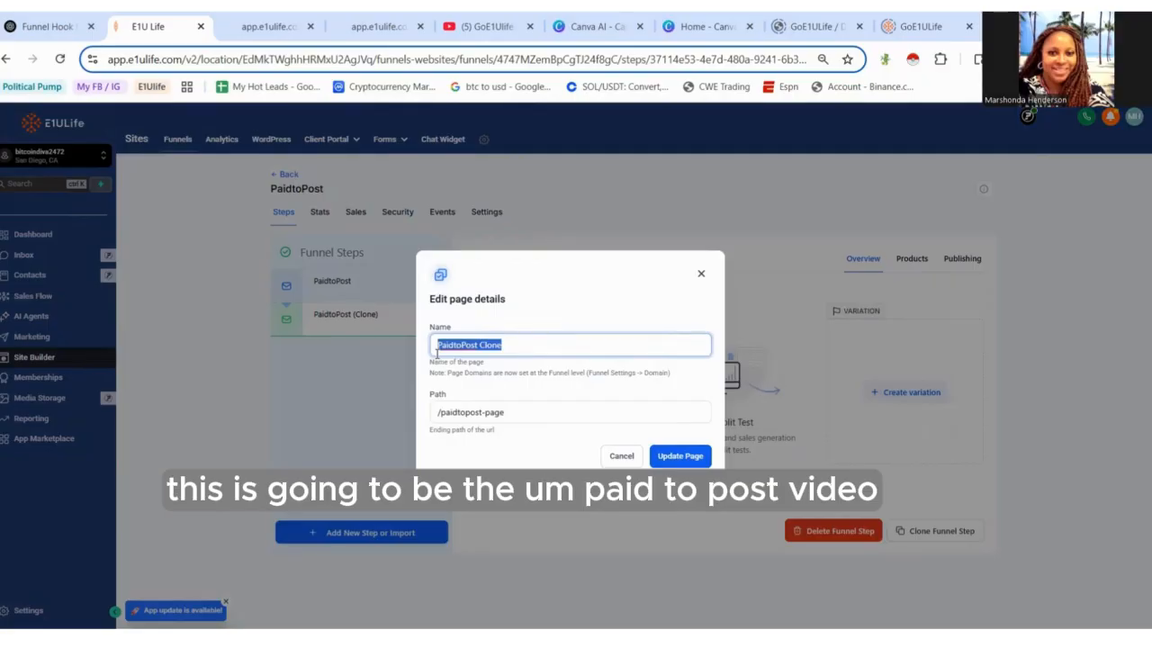
text(Paid to P)
text(ot )
text(st Video)
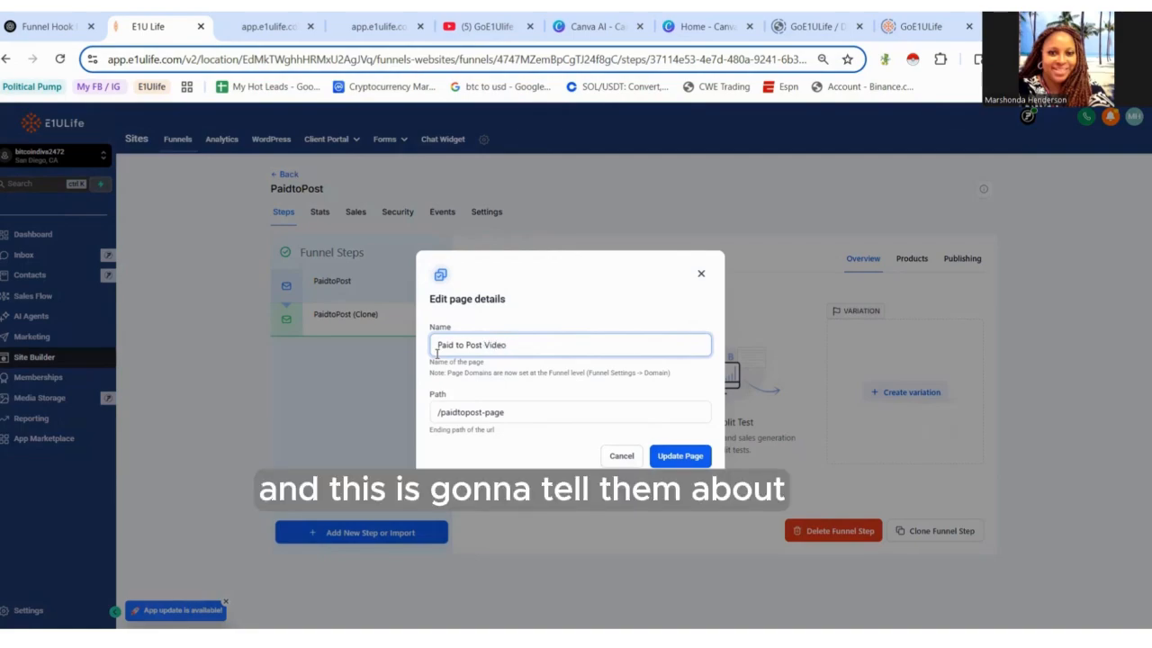
drag(506, 412, 441, 412)
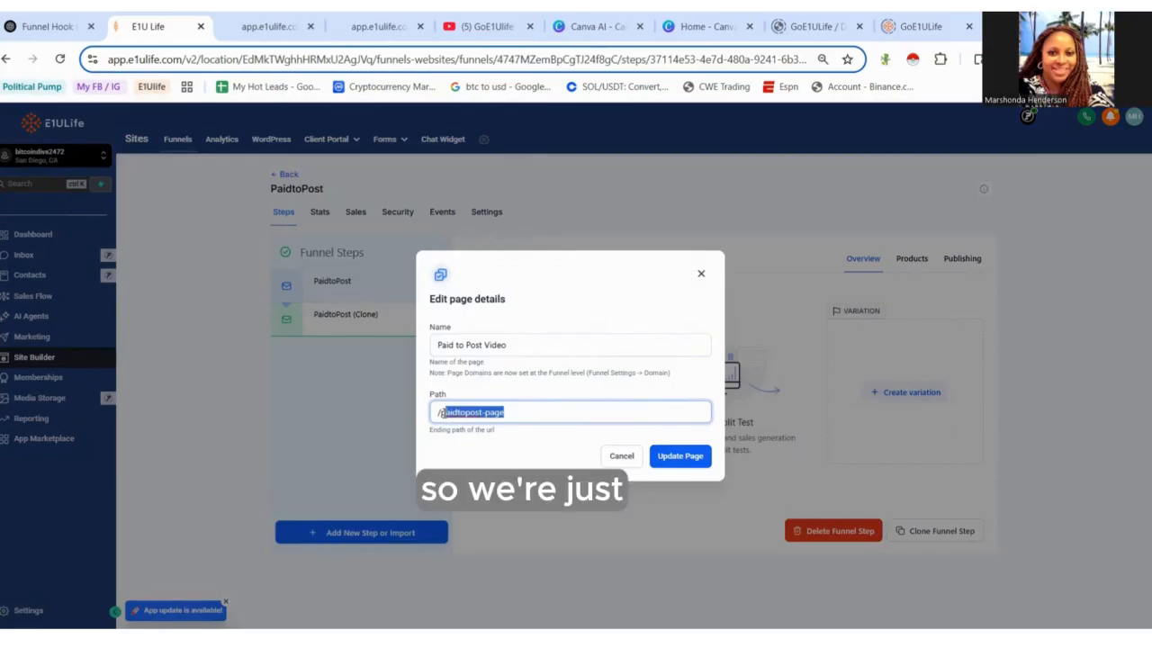
key(BackSpace)
text(video)
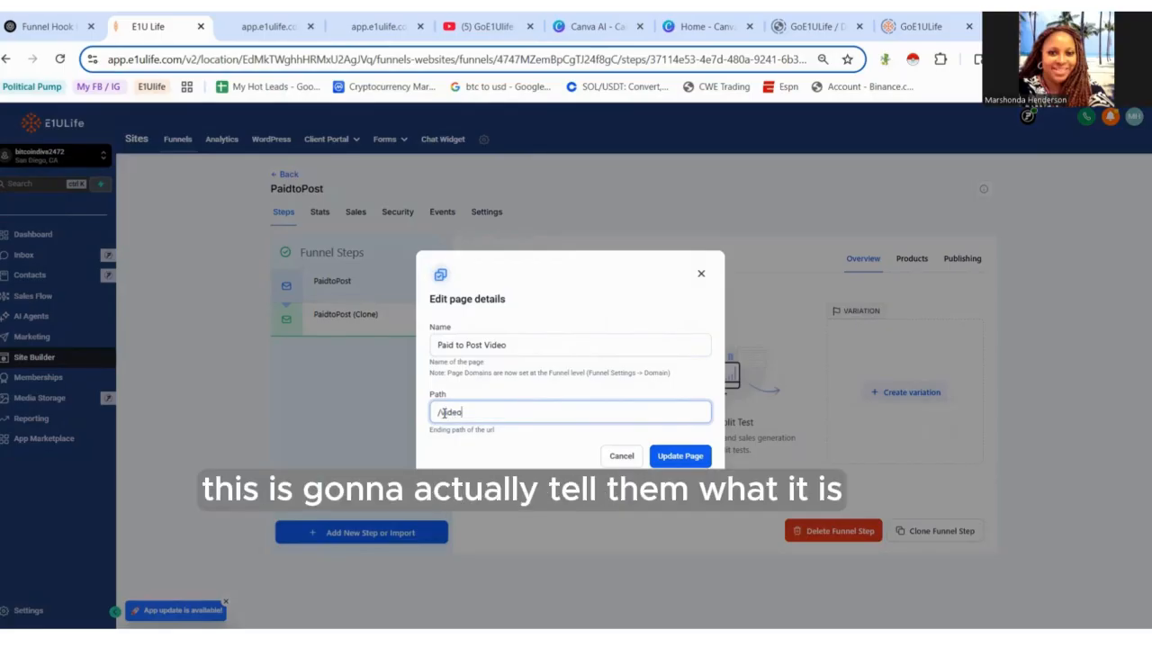
text(page)
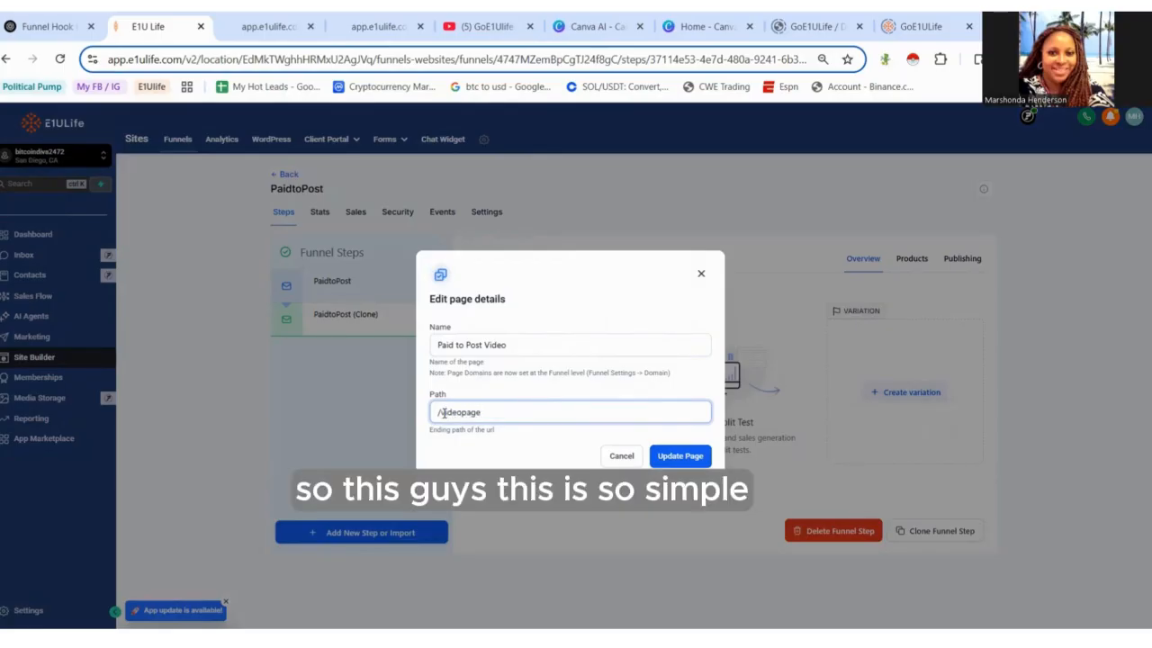
click(682, 461)
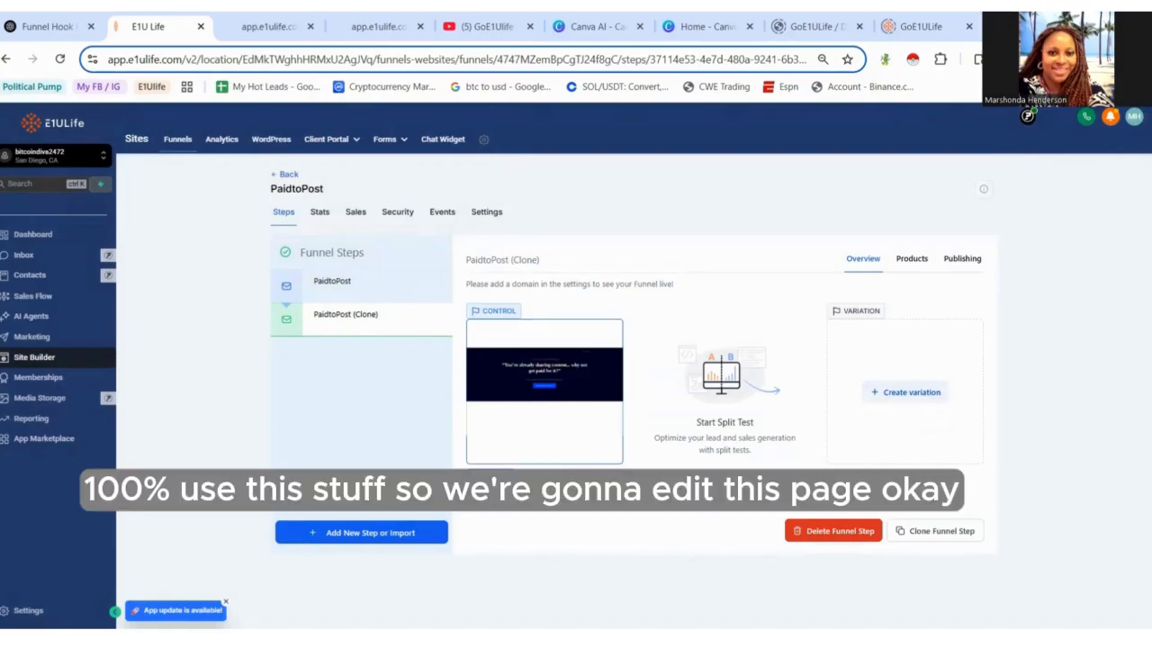
- Open the cloned page in the builder and delete the Funnel Blocks logo and its emptied row
click(478, 489)
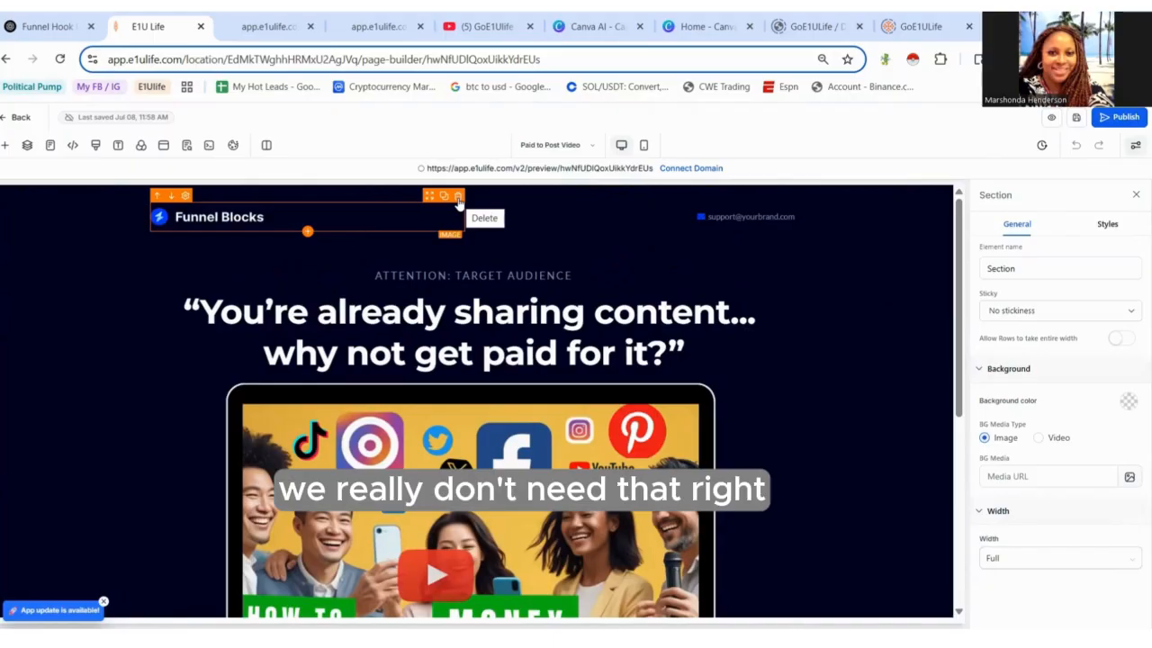
click(458, 196)
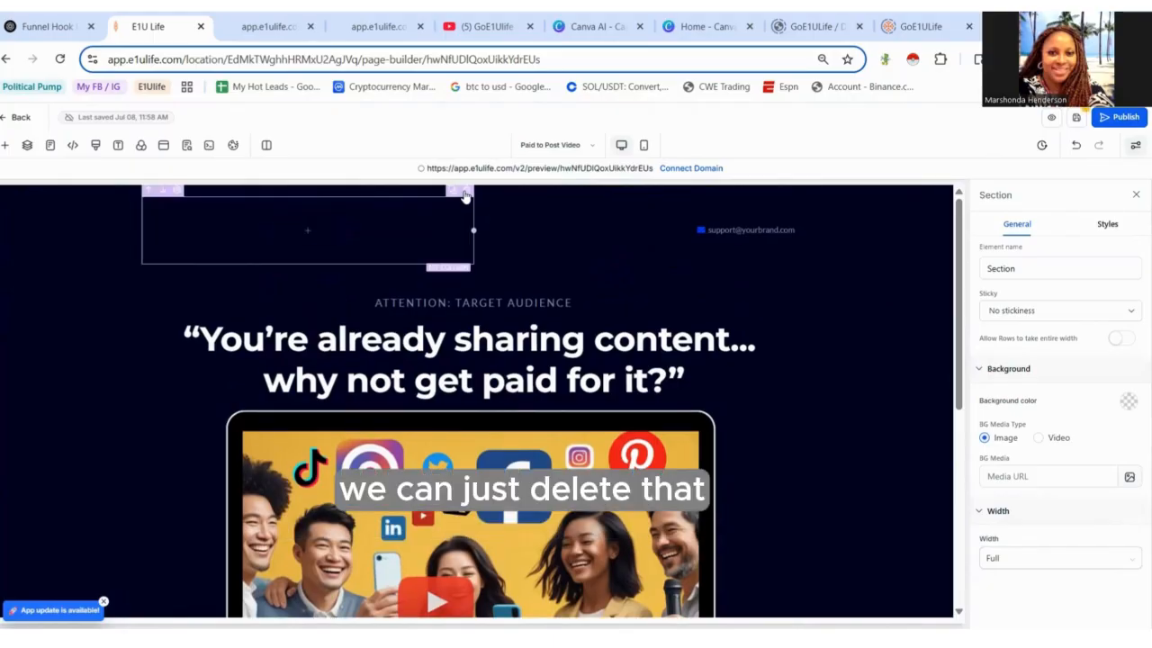
click(463, 190)
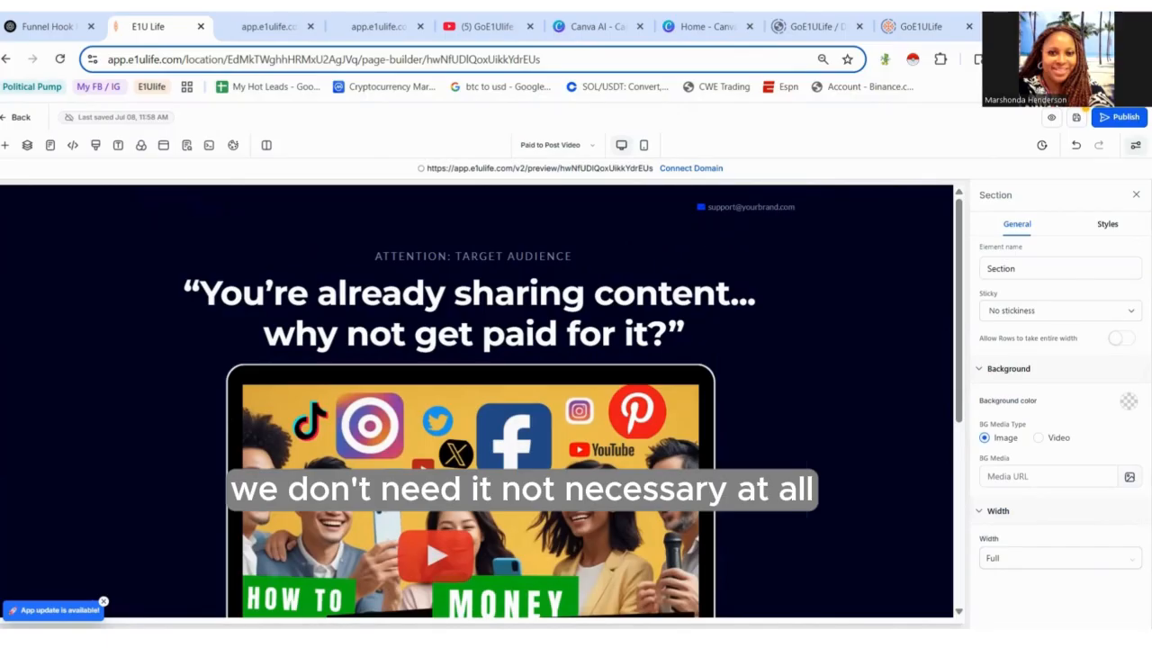
- Set the subheadline to 'ATTENTION: CONTENT PROVIDERS, COACHES, AUTHORS, TEACHERS, LEADERS'
click(577, 256)
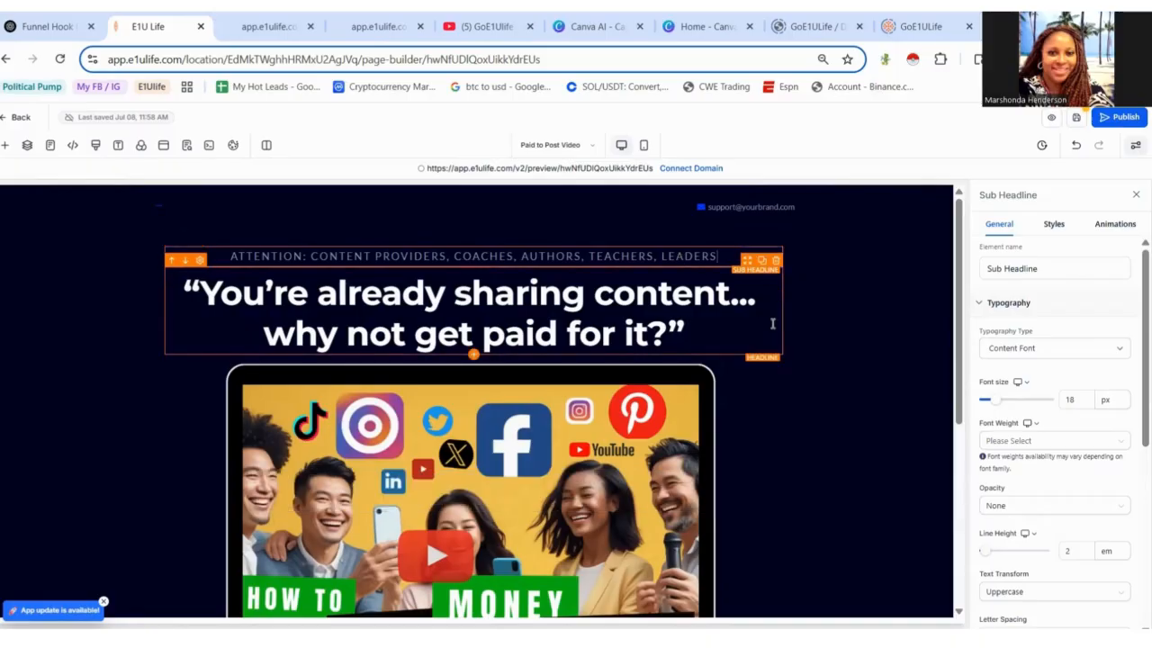
click(854, 392)
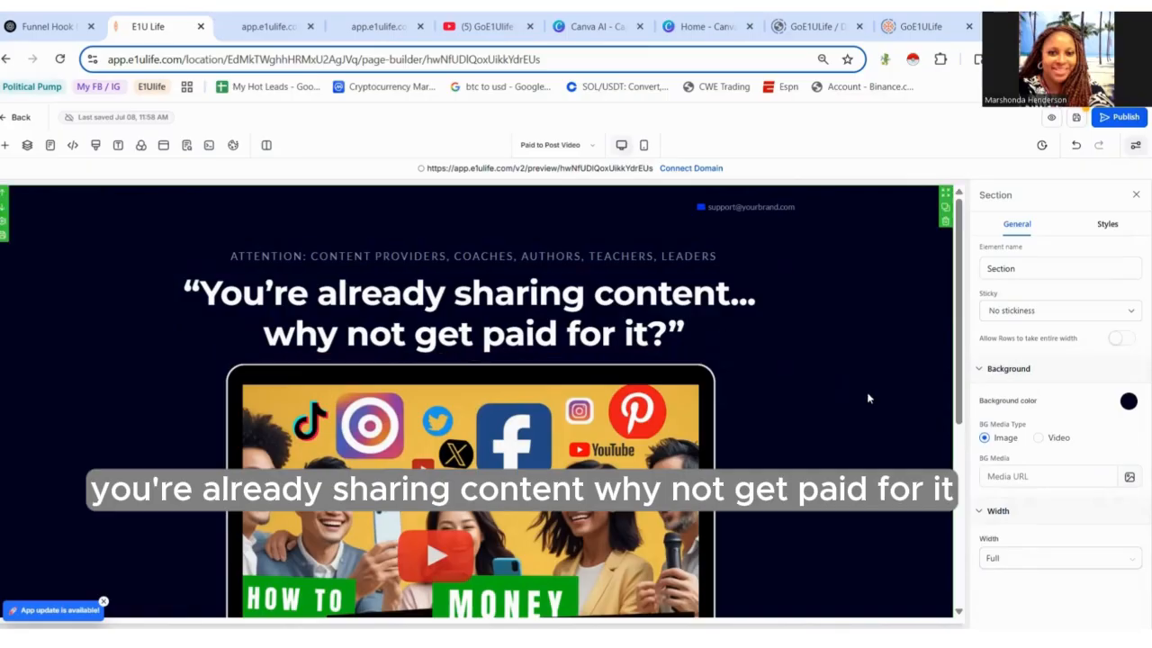
- Add a Video element to the page just above the thumbnail image
drag(959, 390, 983, 465)
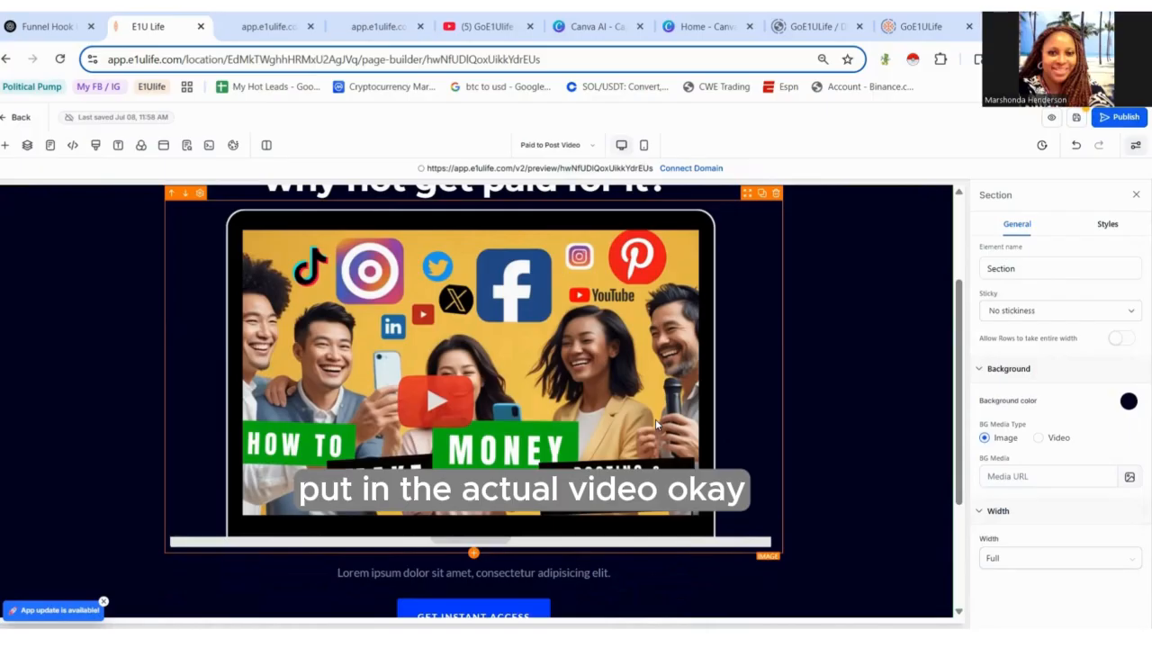
click(655, 418)
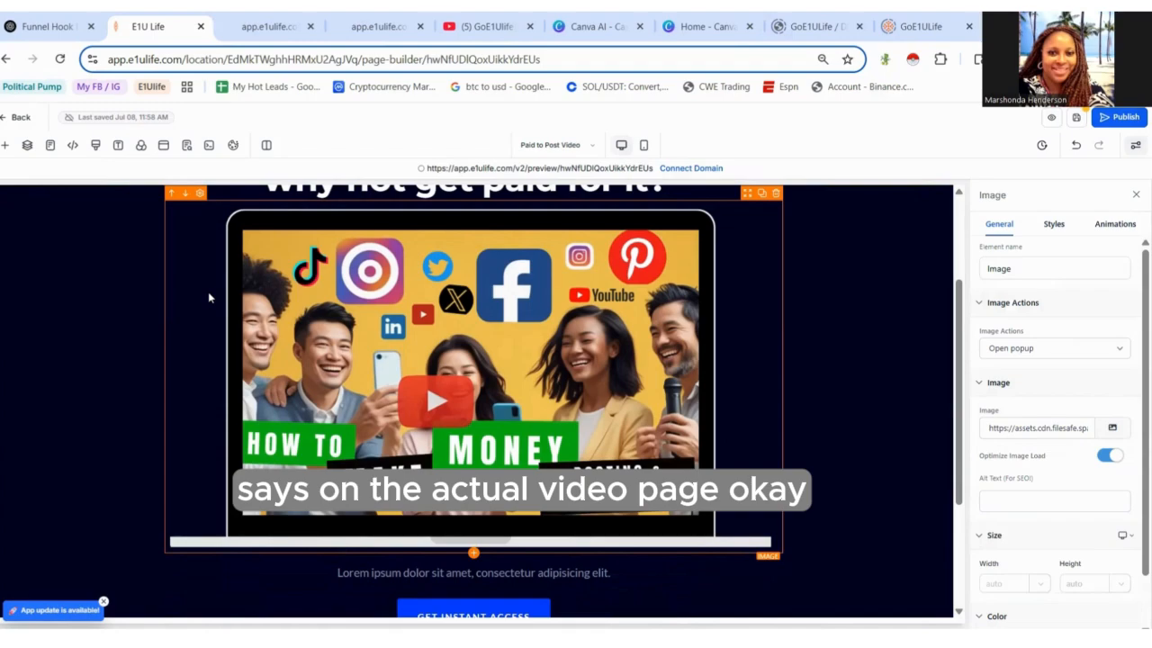
click(5, 148)
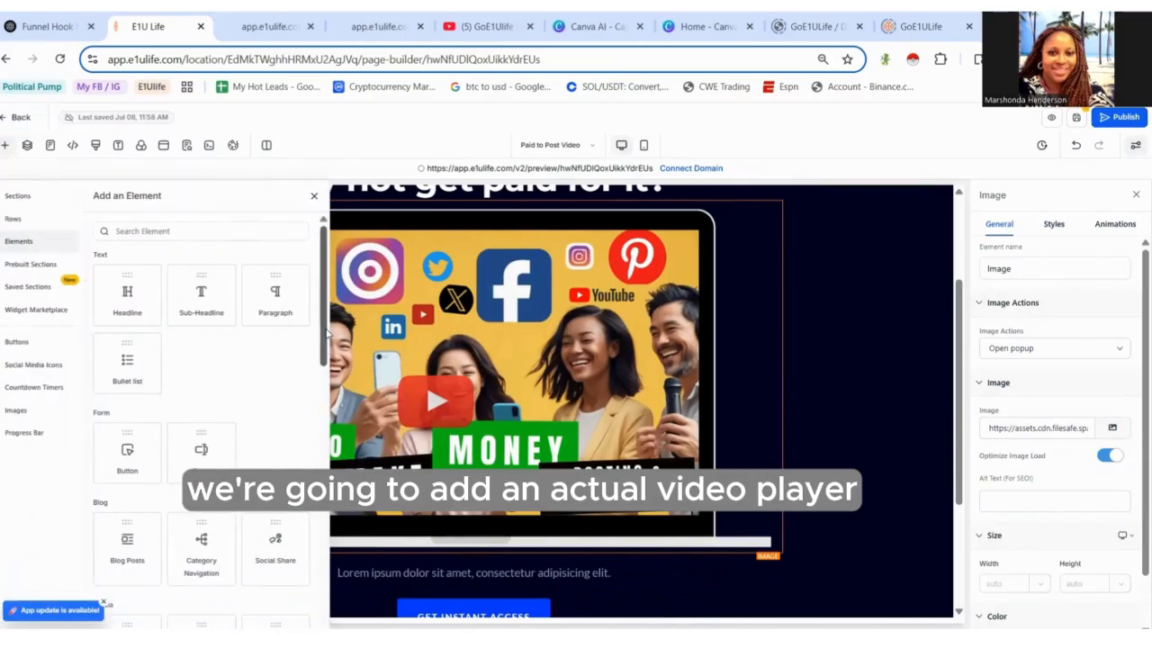
drag(327, 332, 342, 429)
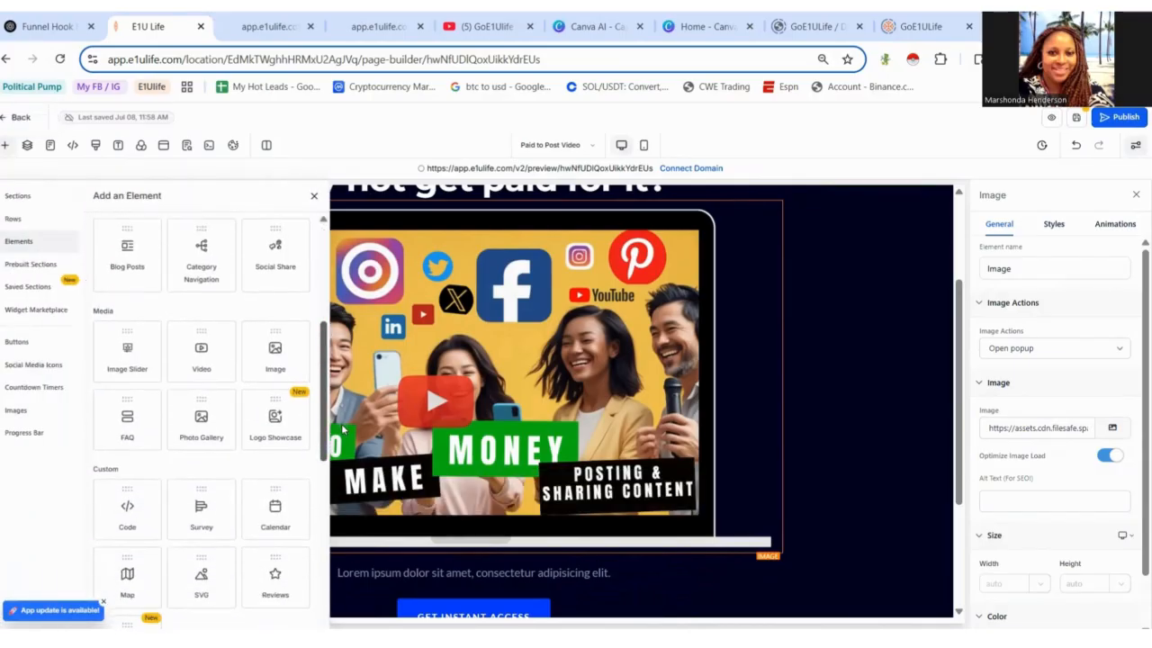
drag(208, 365, 408, 321)
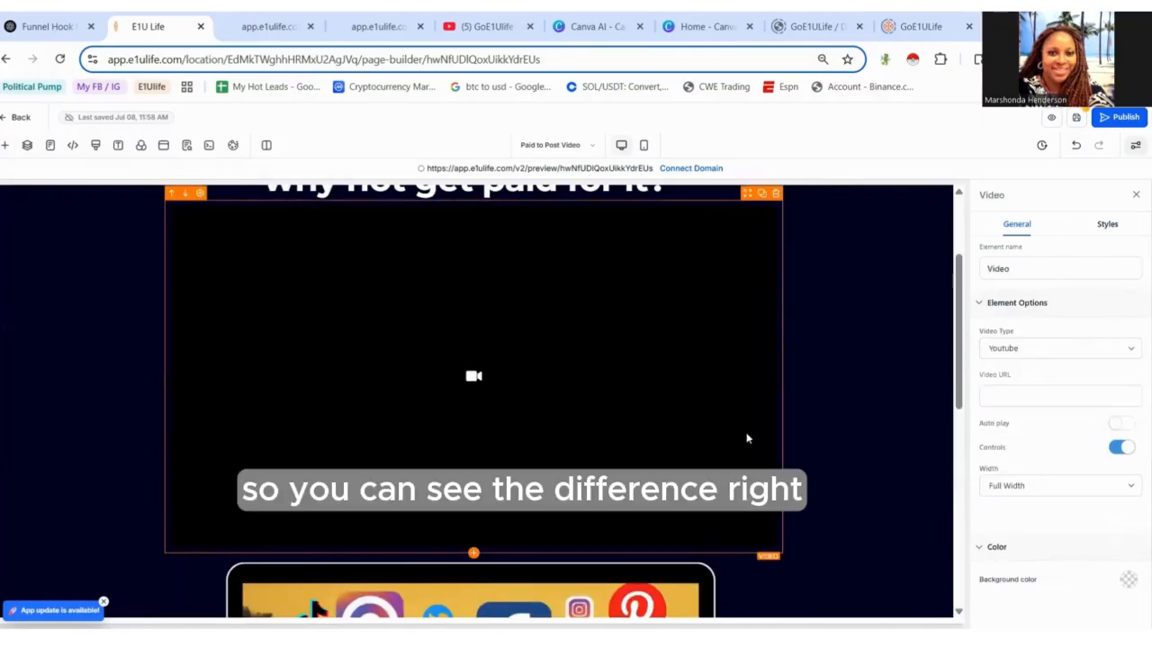
- On YouTube, open your channel's 'Hurry! This New Platform Pays You to Post & Share Content!' video and copy its share link
mouse_move(960, 399)
mouse_down()
mouse_move(974, 442)
mouse_move(972, 391)
mouse_up()
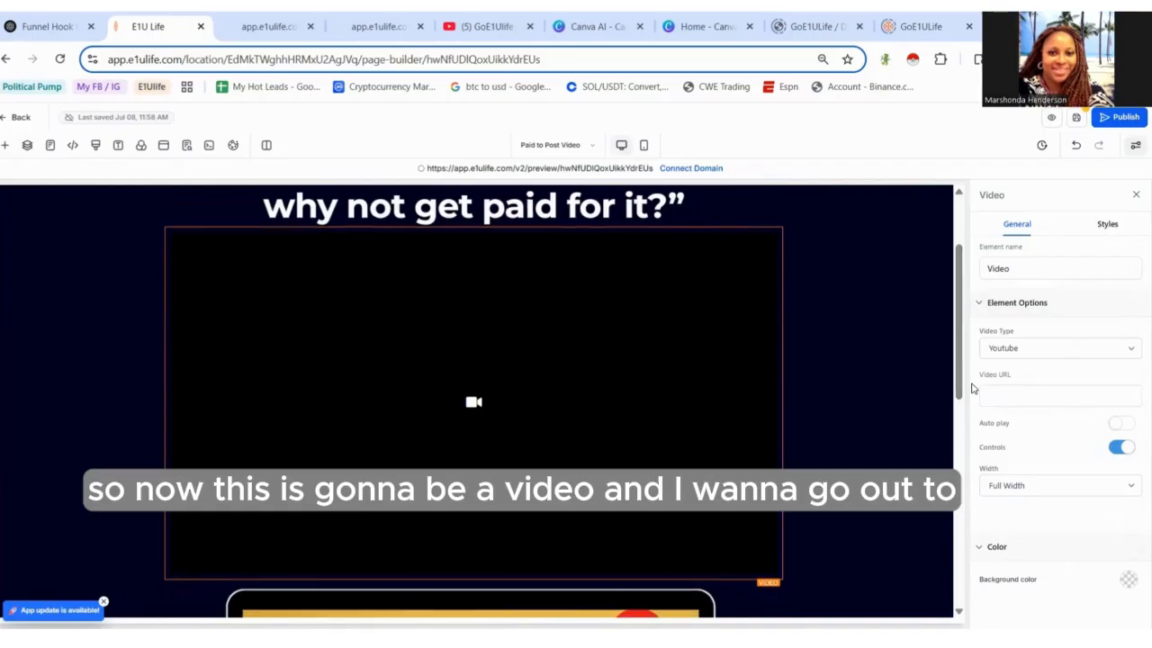
click(506, 28)
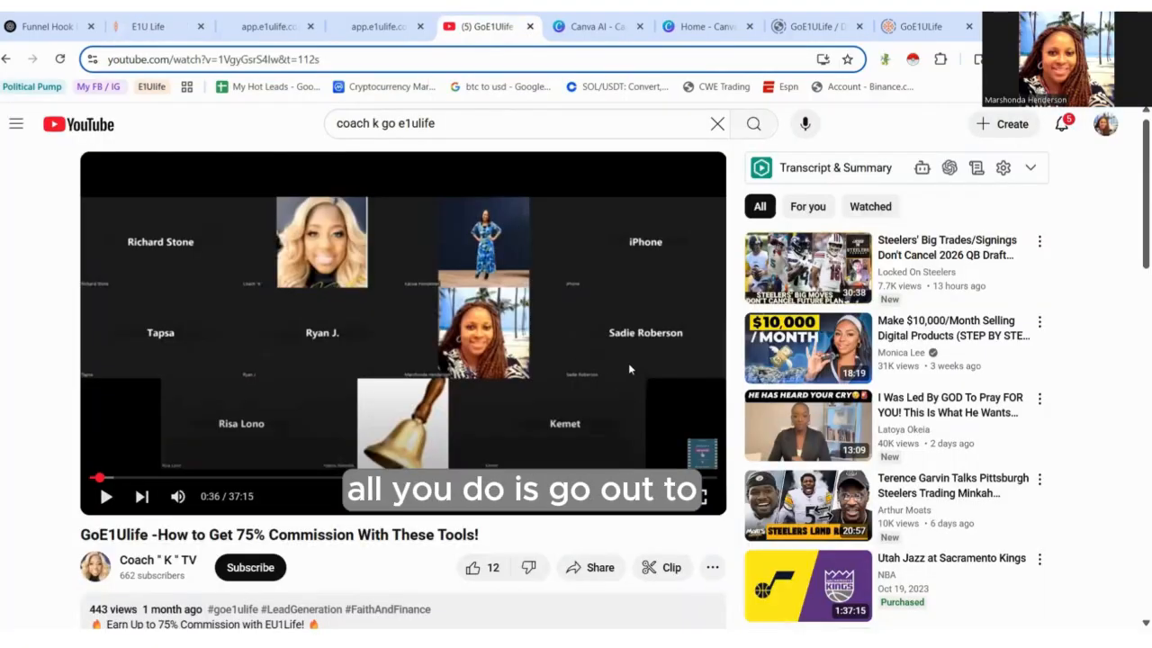
click(1105, 130)
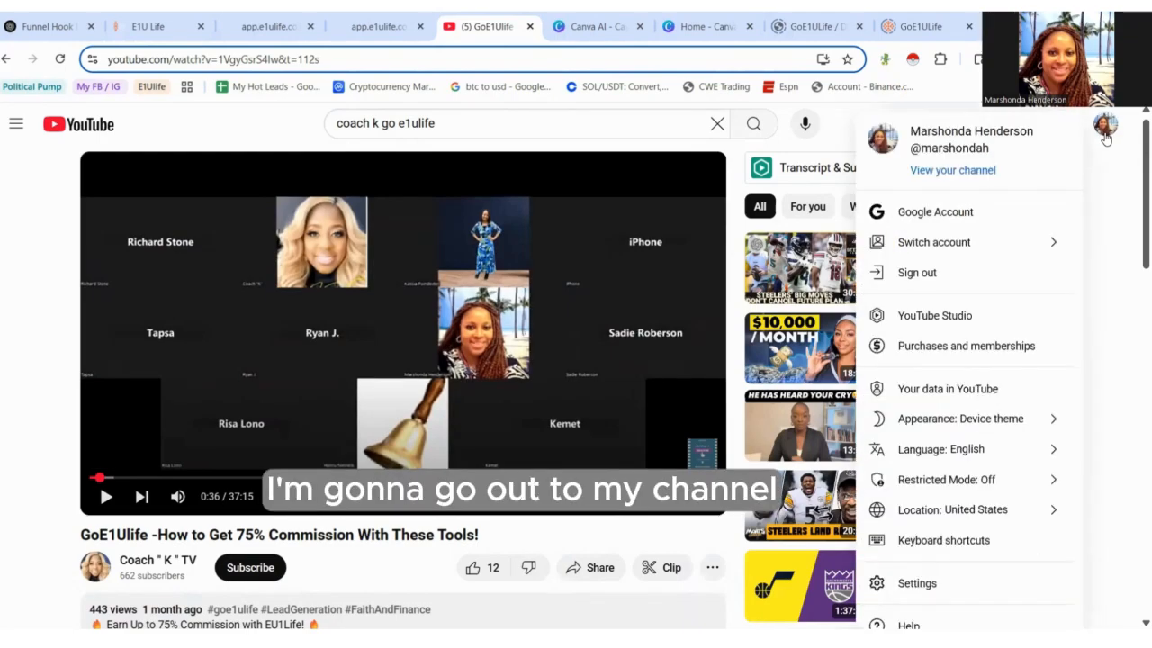
click(990, 171)
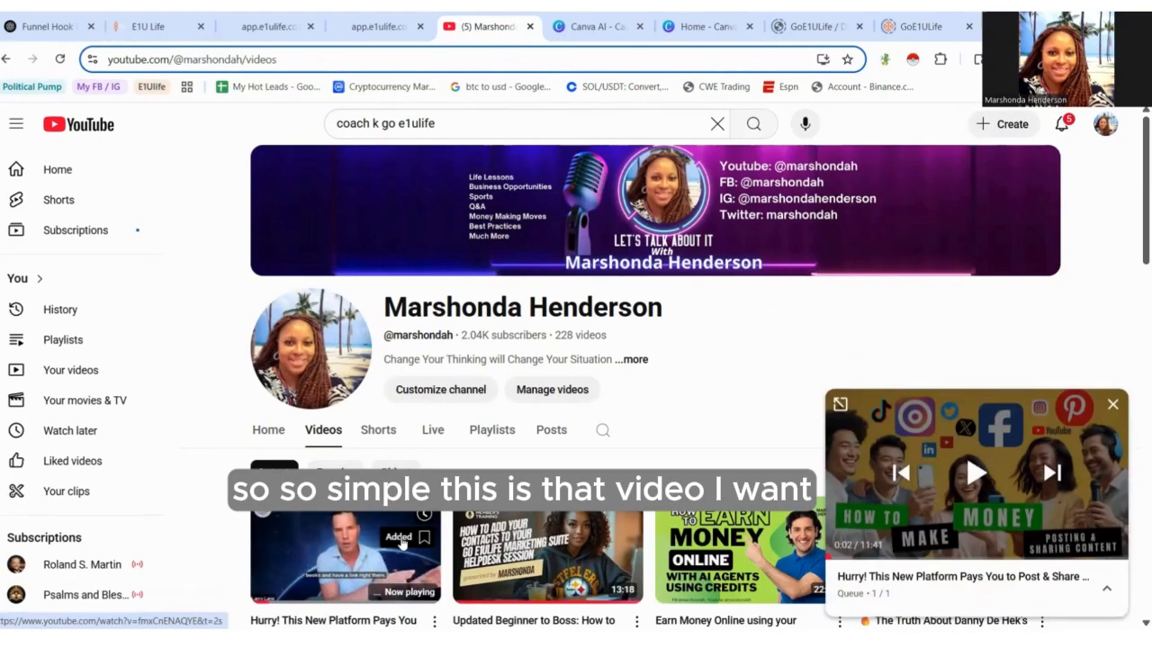
scroll(1134, 283, down, 3)
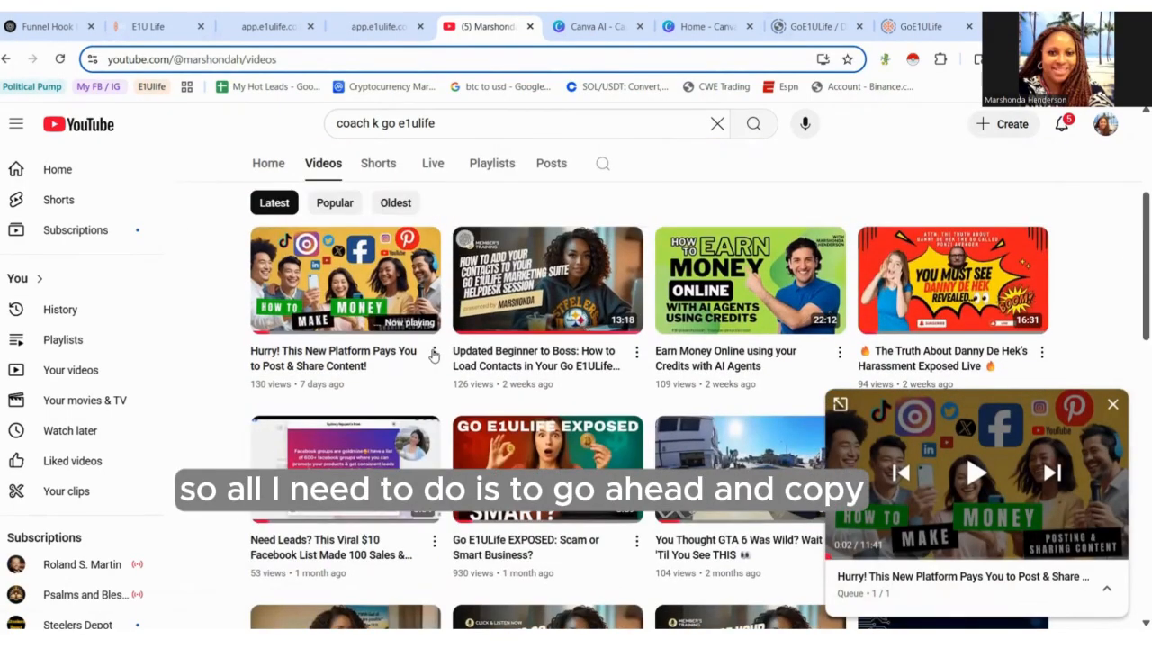
click(432, 353)
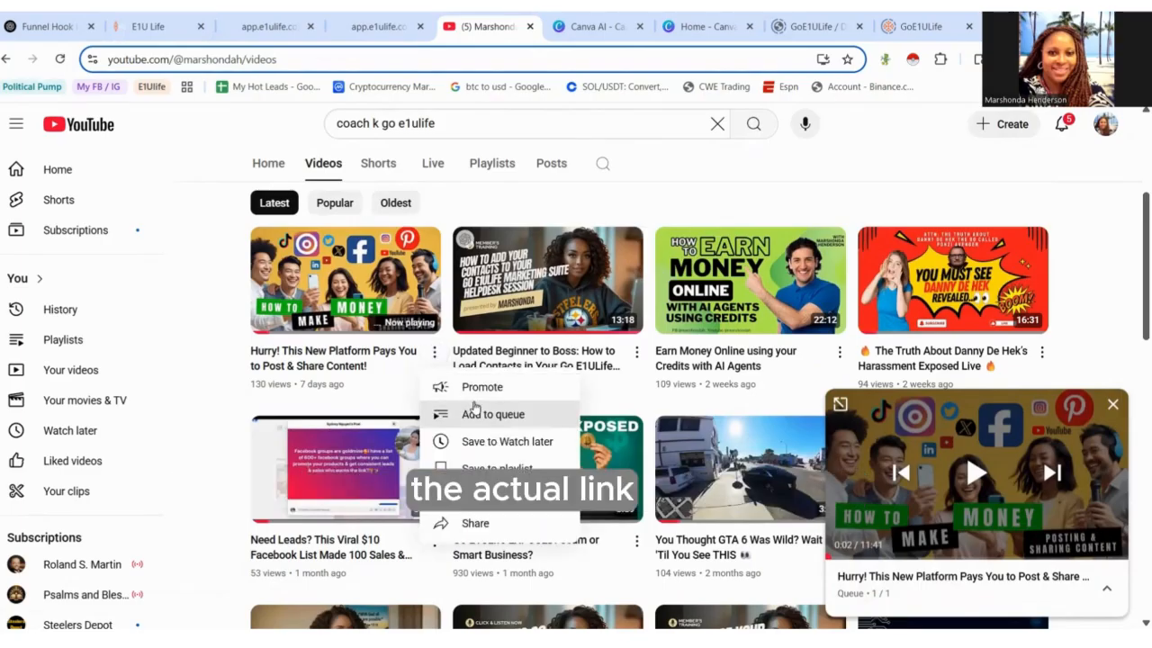
click(392, 288)
scroll(569, 336, down, 3)
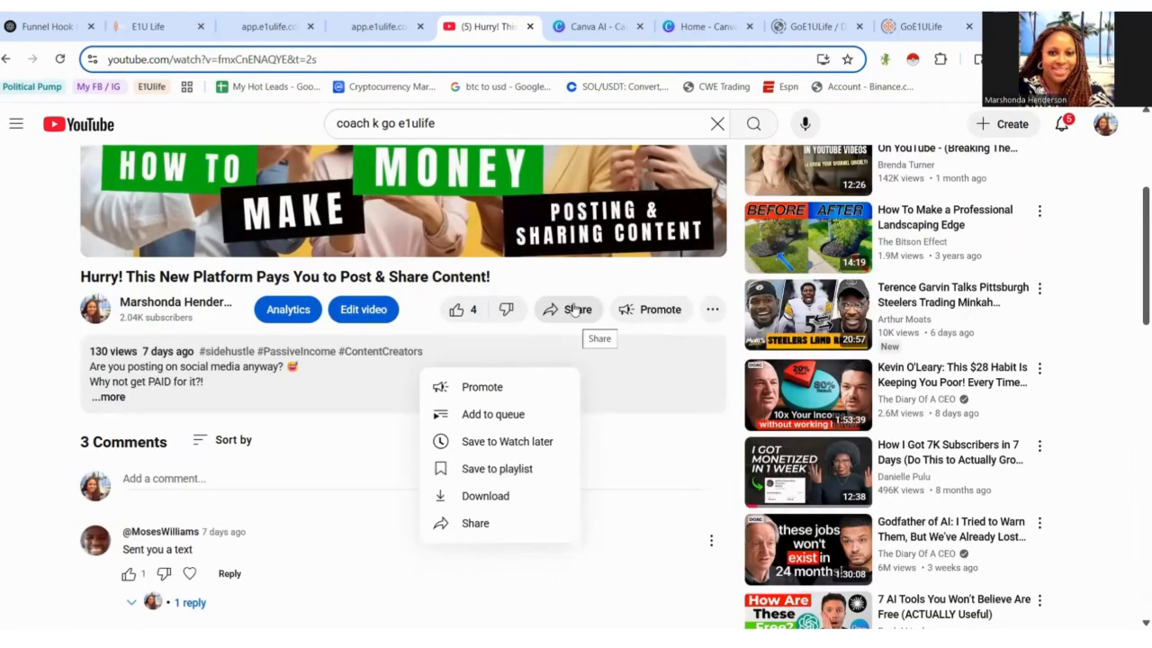
click(574, 310)
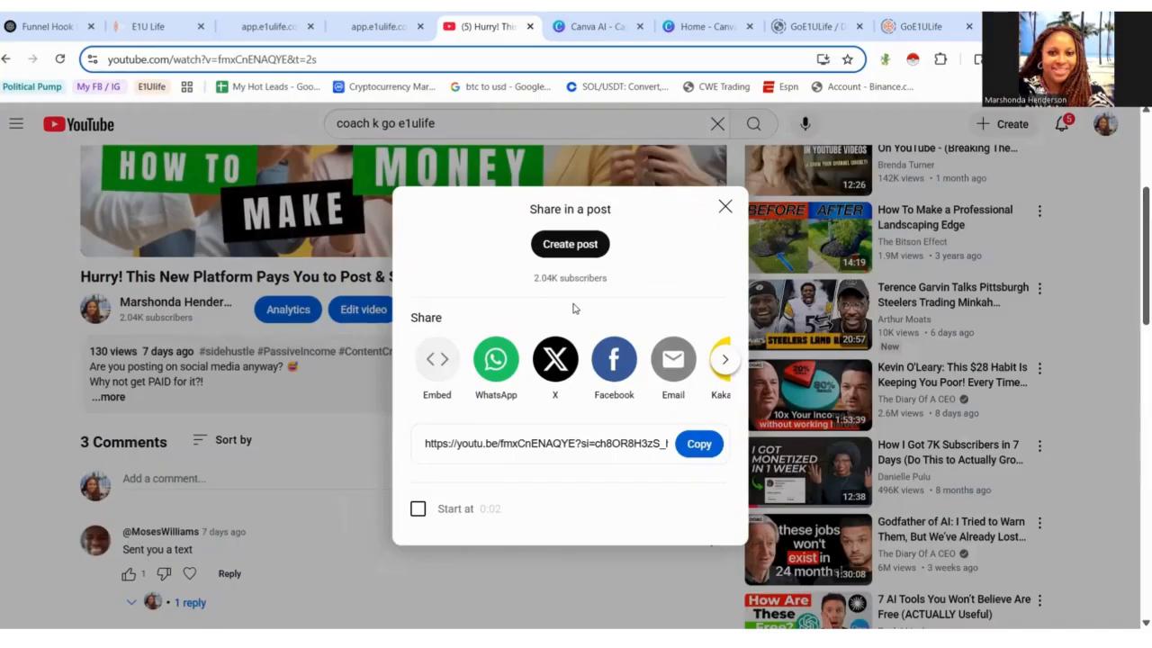
click(700, 445)
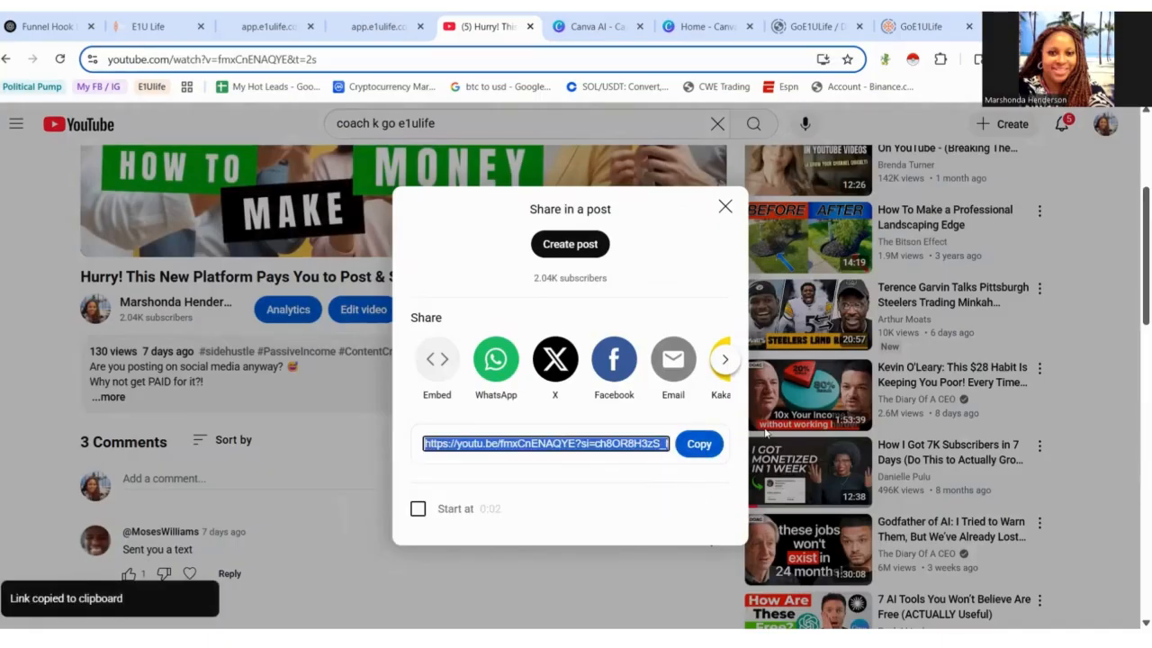
- Back in the page builder, paste the copied YouTube link as the video element's Video URL
click(135, 27)
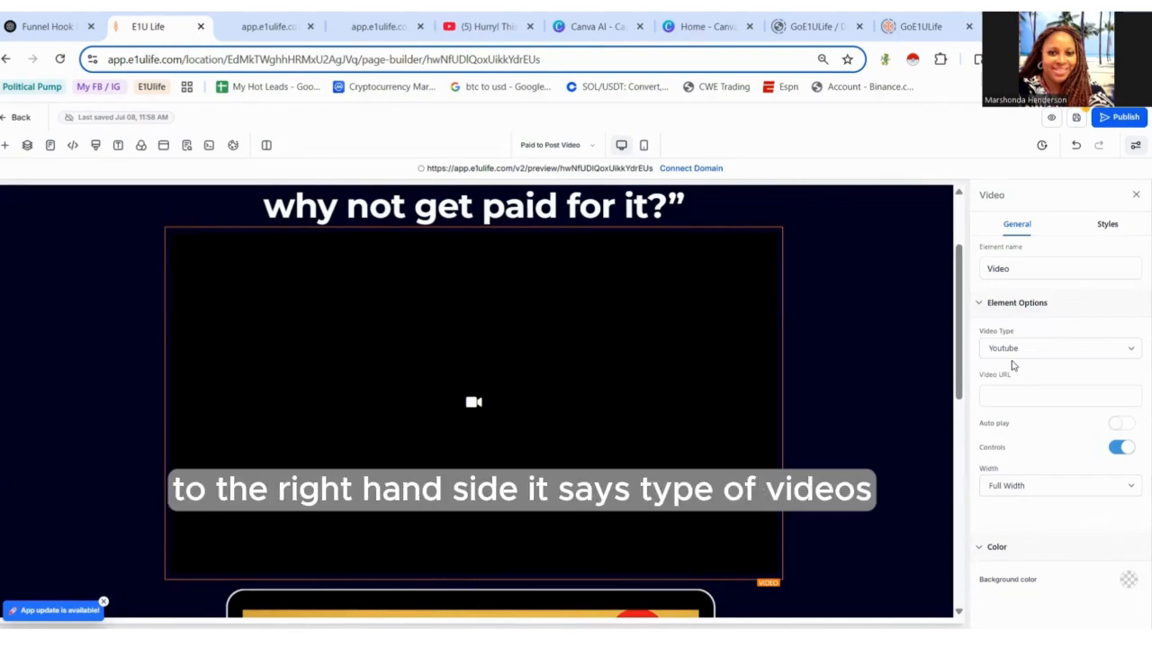
click(1017, 388)
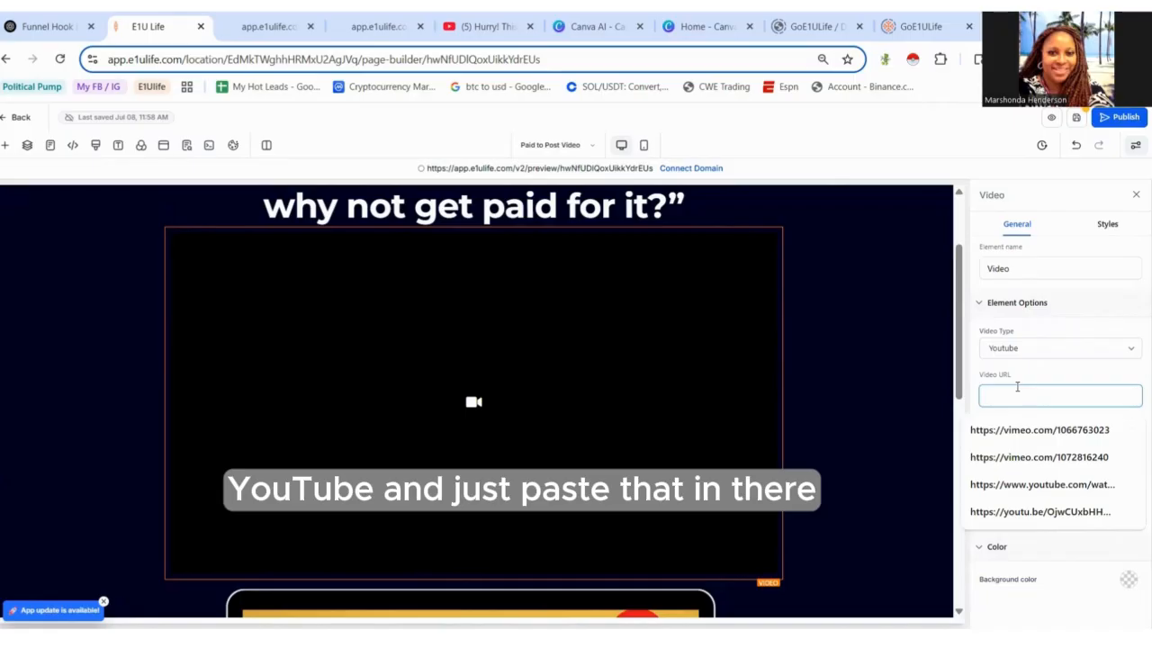
key(ctrl+v)
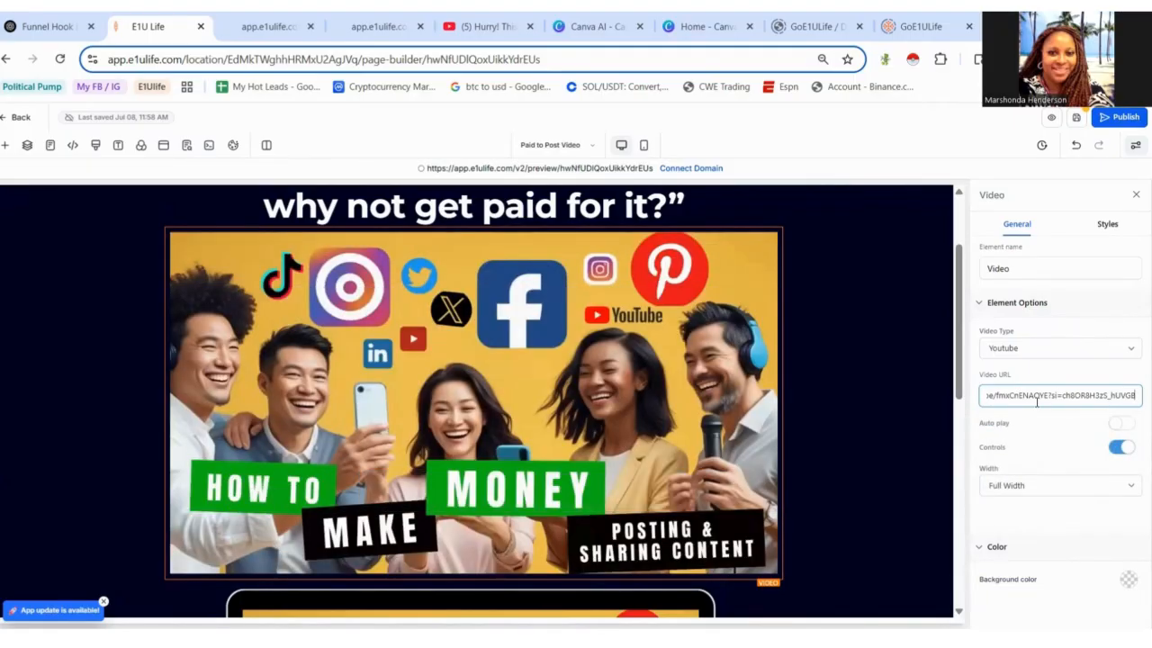
- Delete the old thumbnail image below the new video
drag(956, 391, 1005, 518)
click(655, 451)
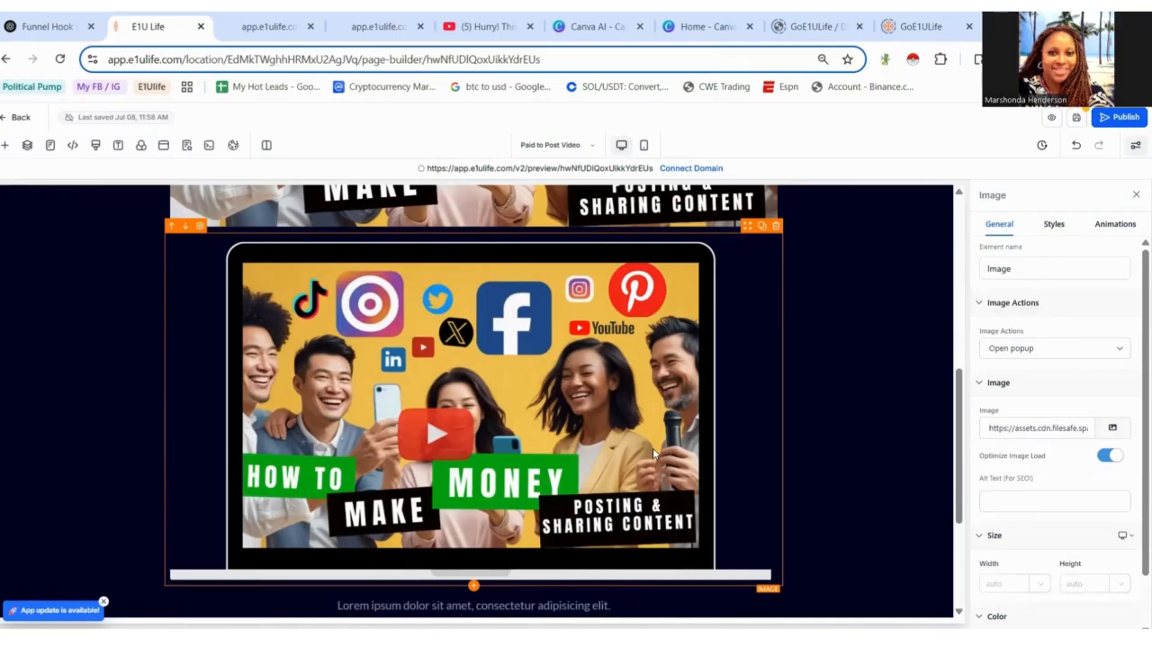
click(778, 235)
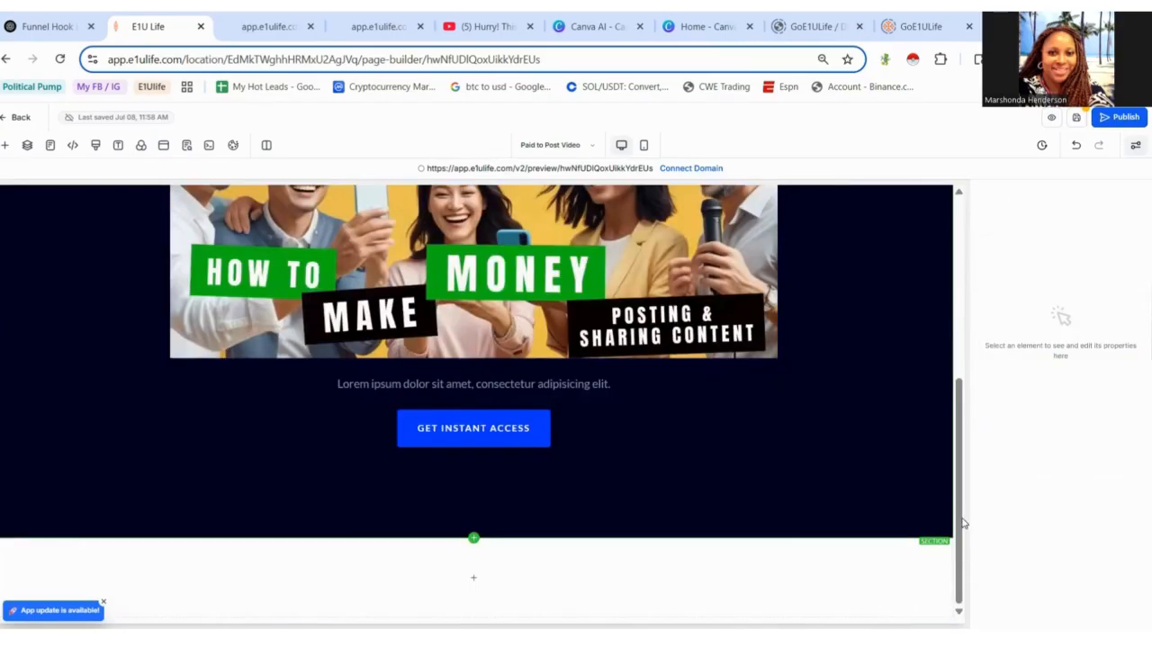
- Clone the main headline and replace the copy's text with 'Click below to Learn How...'
drag(959, 522, 967, 400)
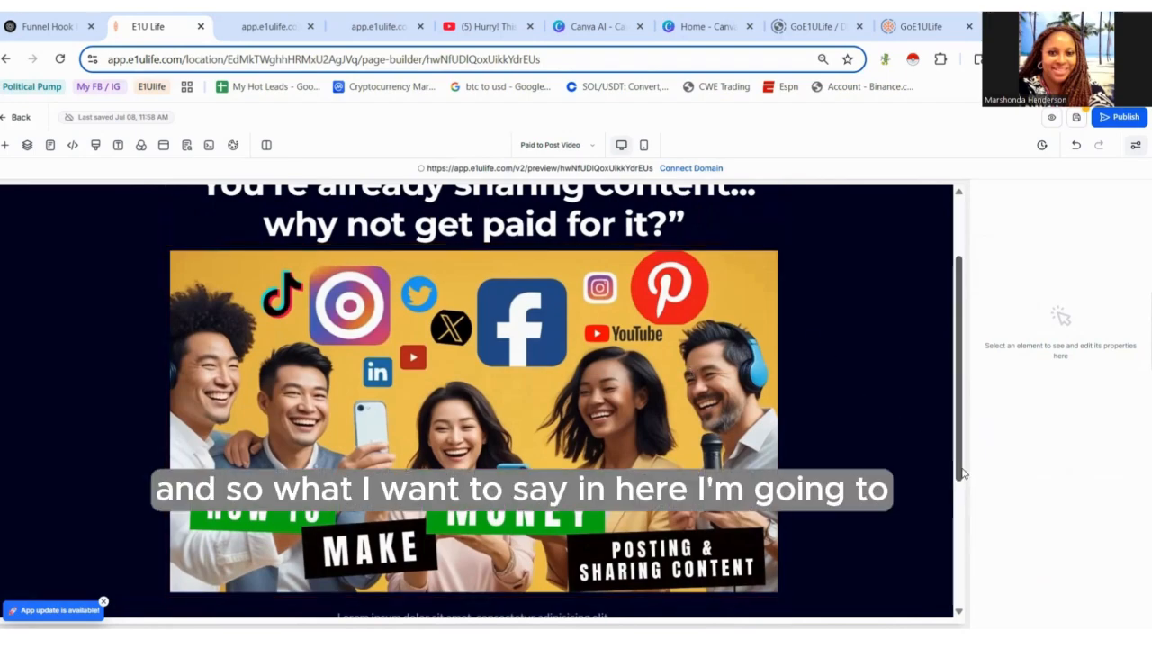
scroll(961, 469, up, 1)
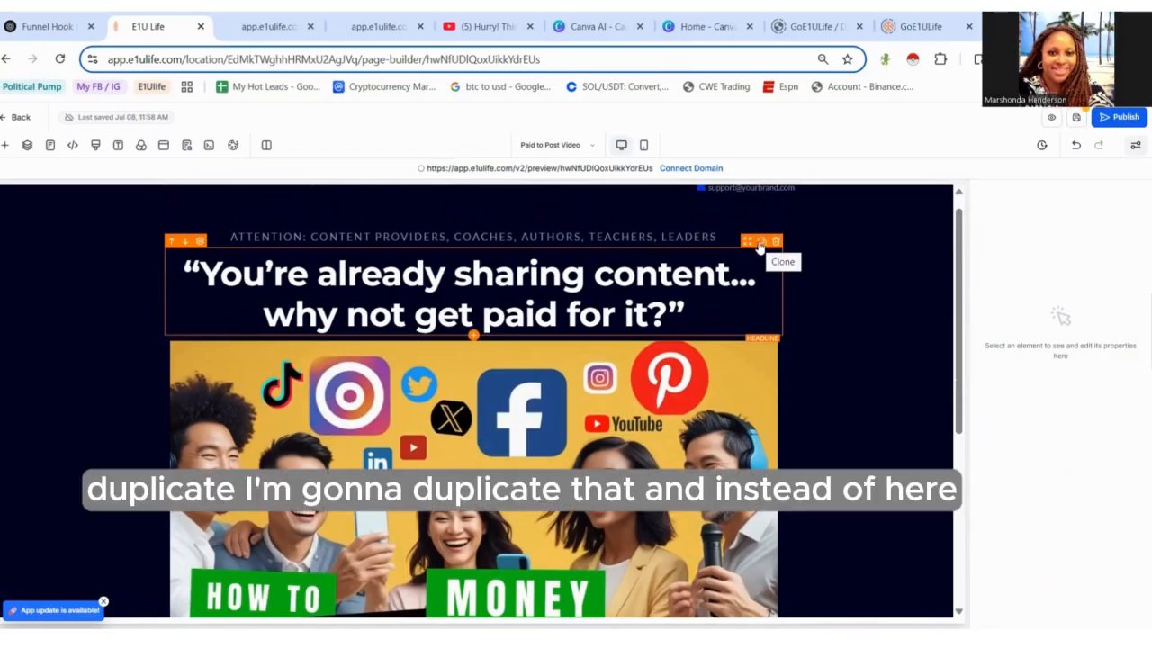
click(760, 243)
click(635, 402)
drag(701, 411, 174, 345)
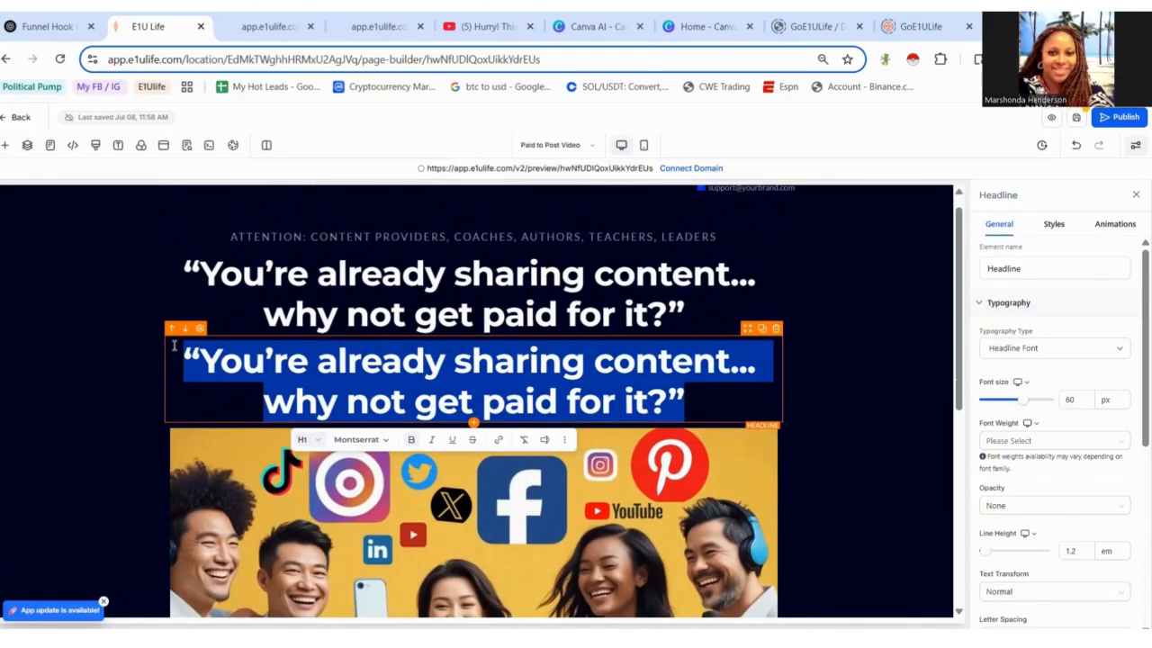
text(Cl)
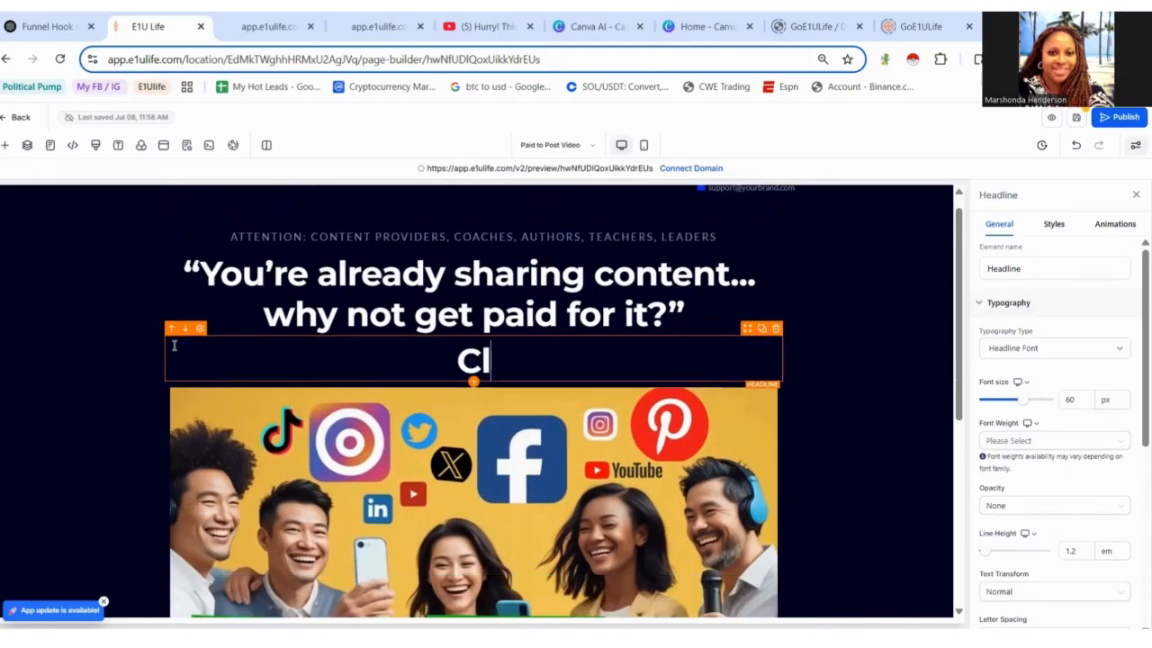
text(ick below t)
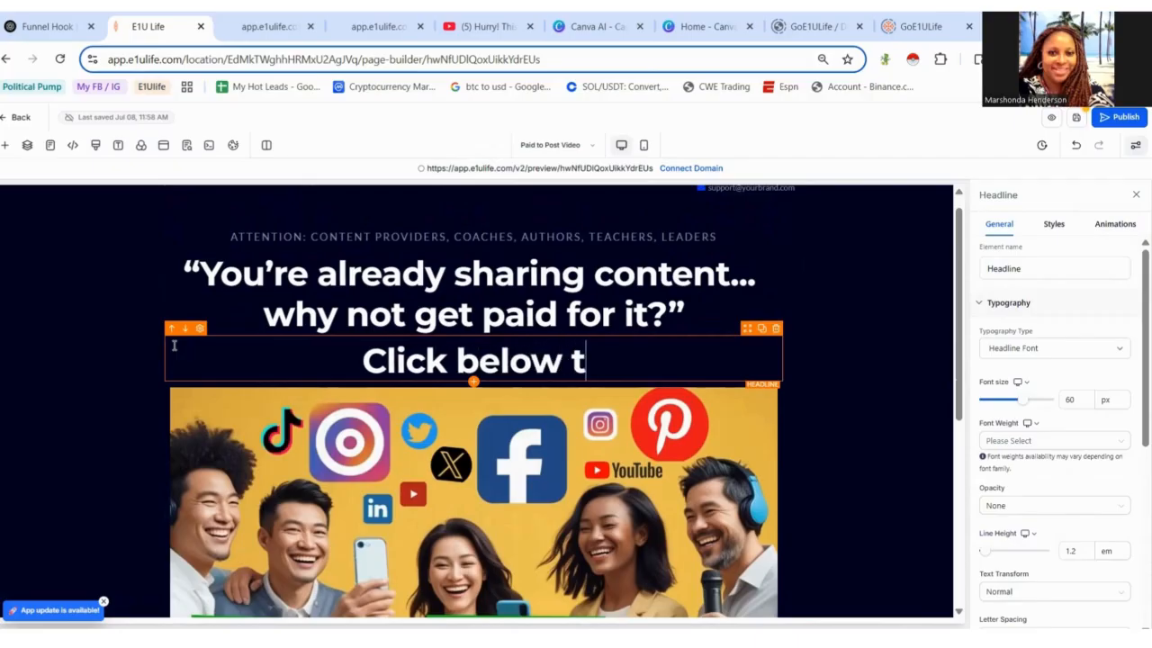
text(o Learn How)
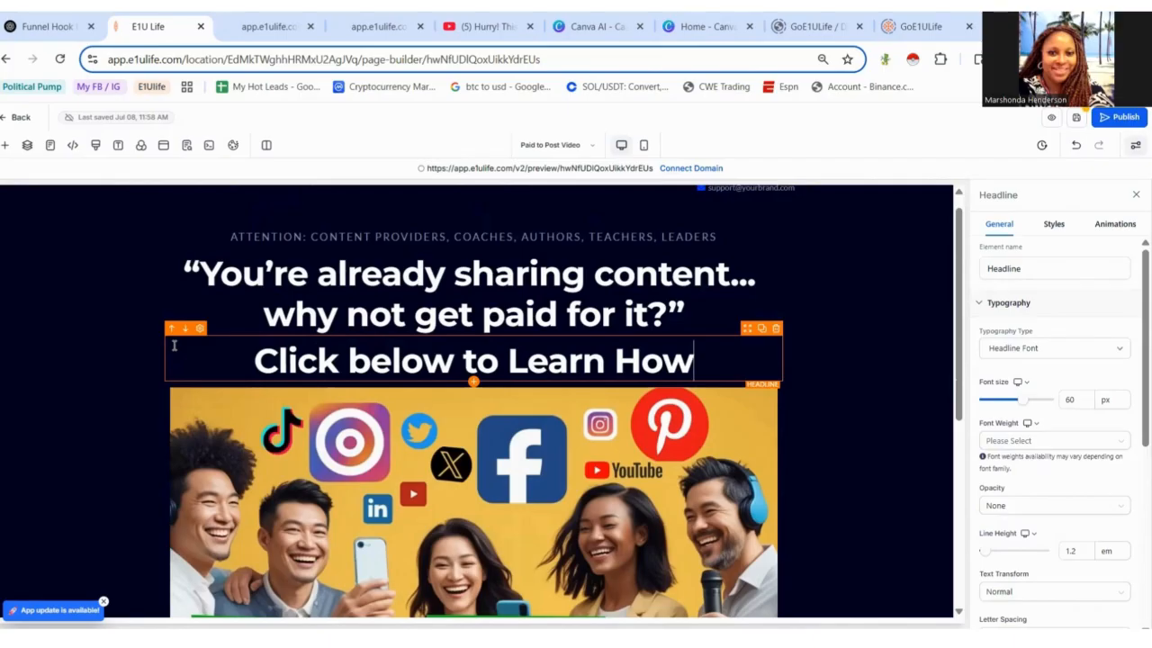
text(...)
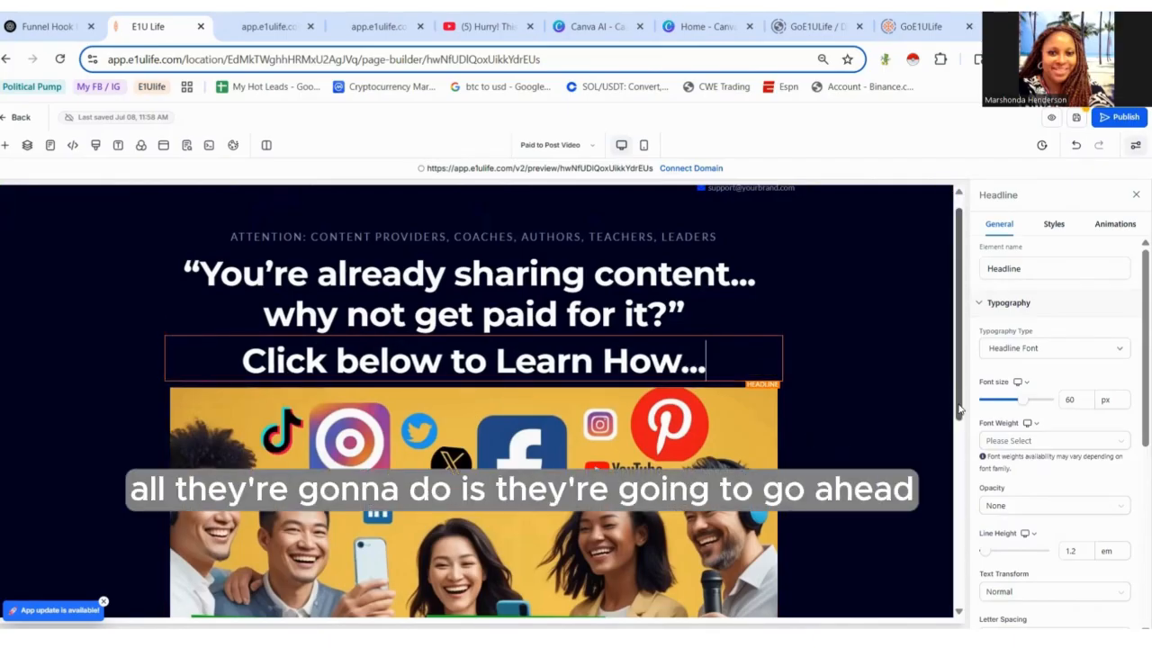
- Delete the Lorem ipsum paragraph beneath the video
drag(971, 441, 982, 464)
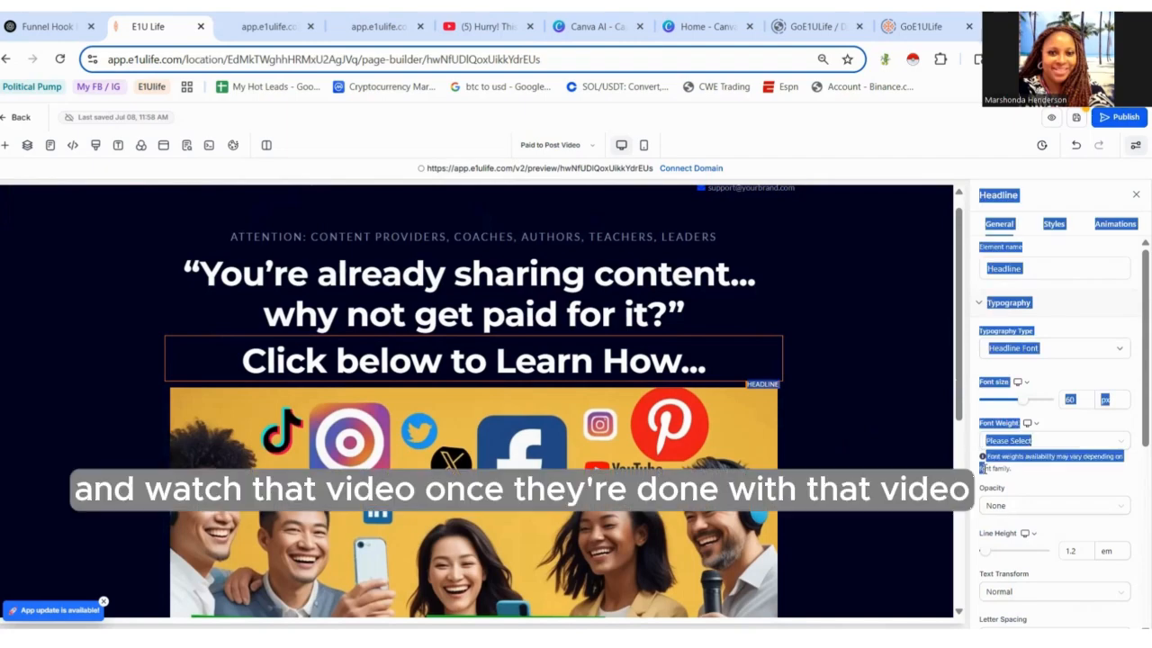
drag(960, 412, 1003, 539)
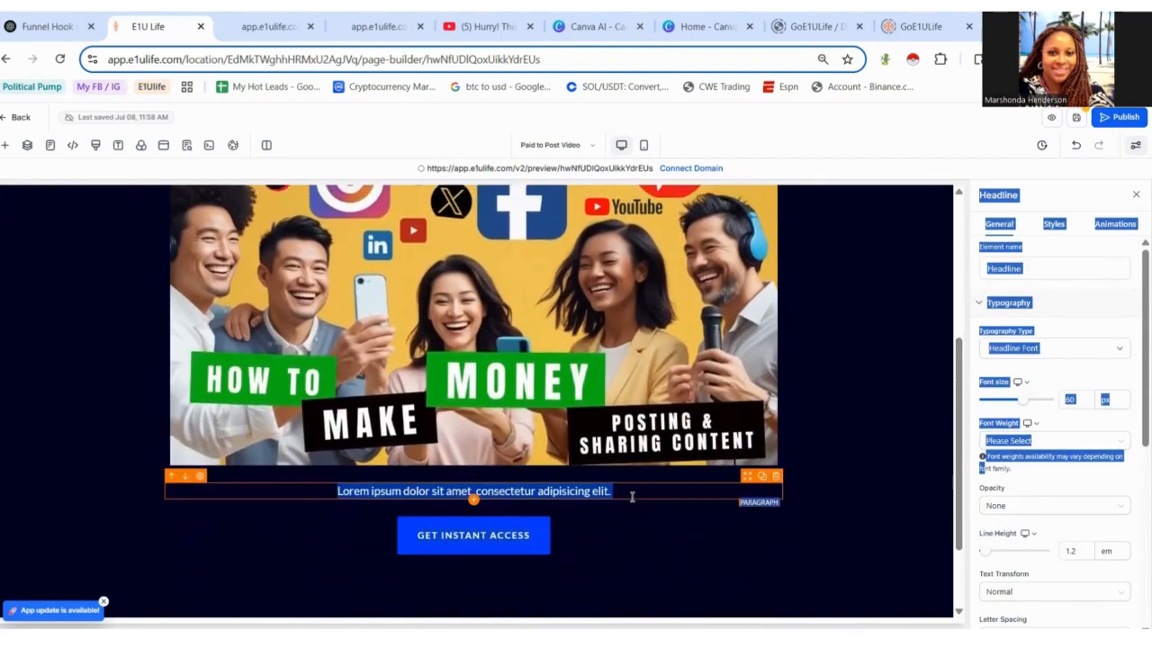
click(775, 482)
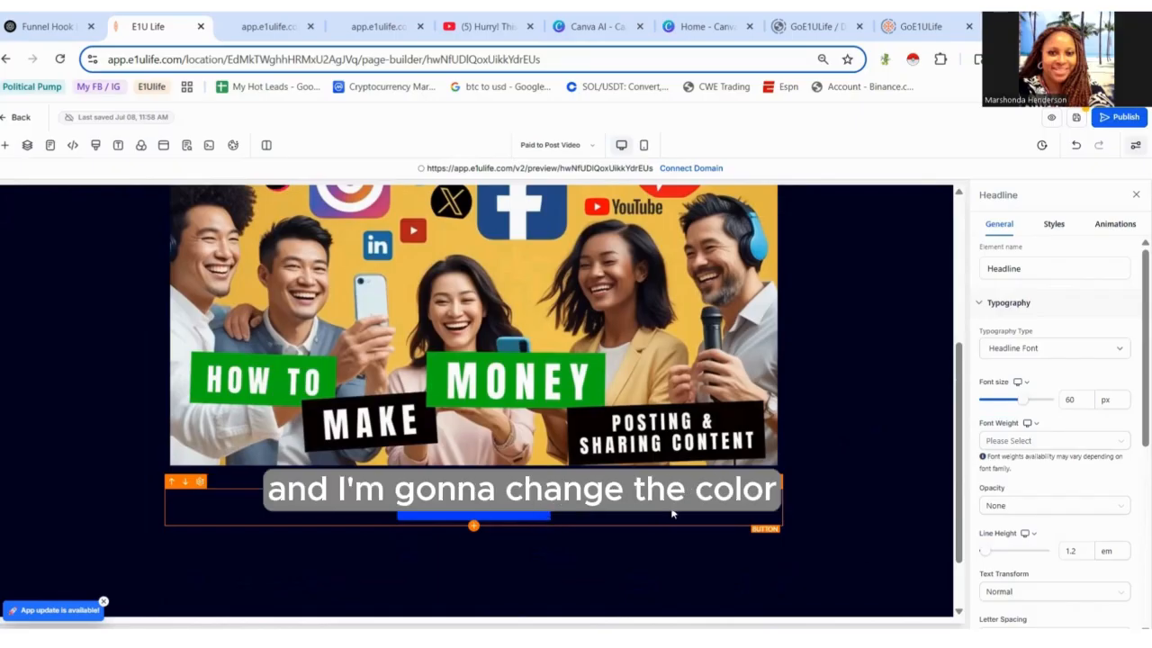
- Select the 'Click below to Learn How...' headline and examine its colour settings
drag(961, 561, 952, 388)
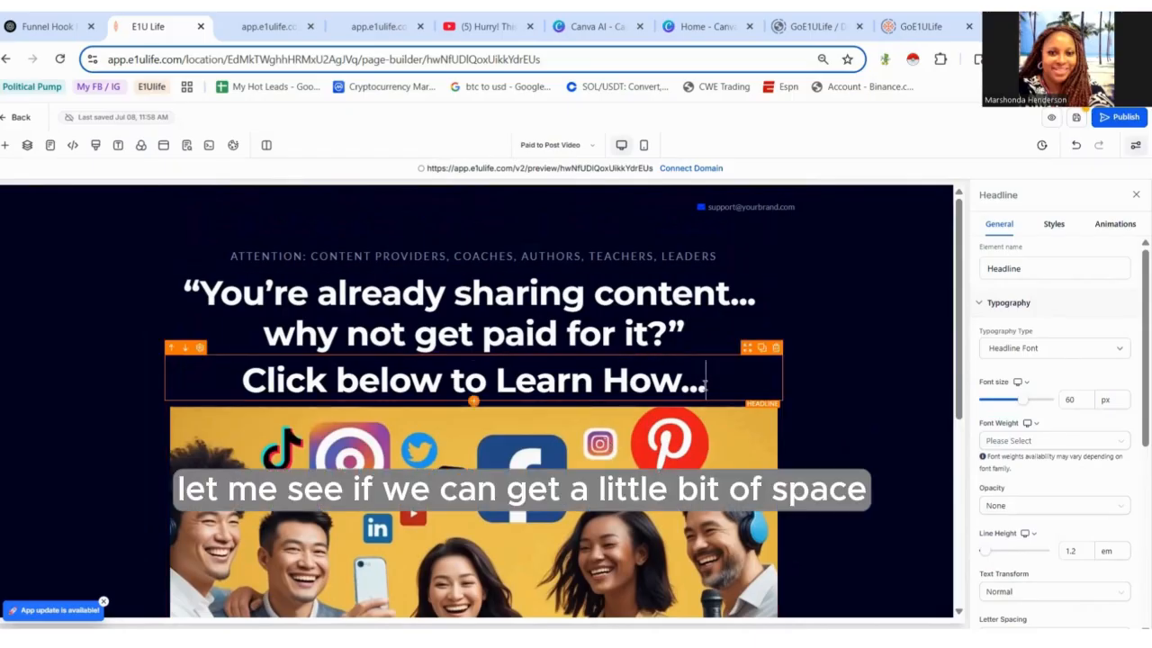
click(986, 259)
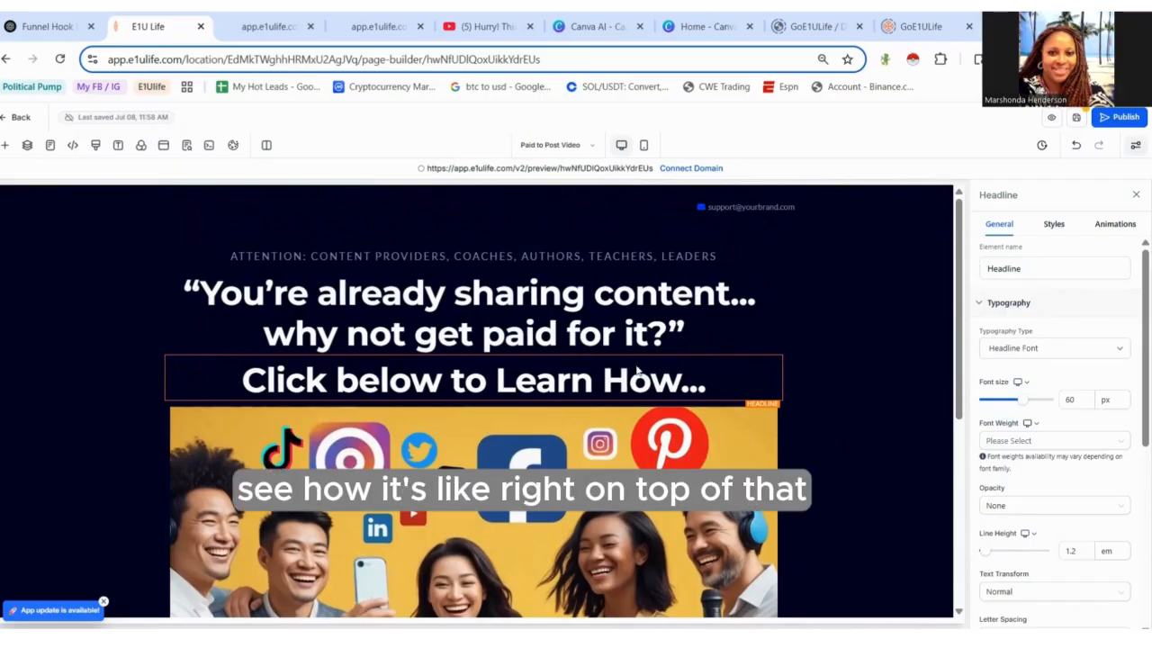
click(761, 362)
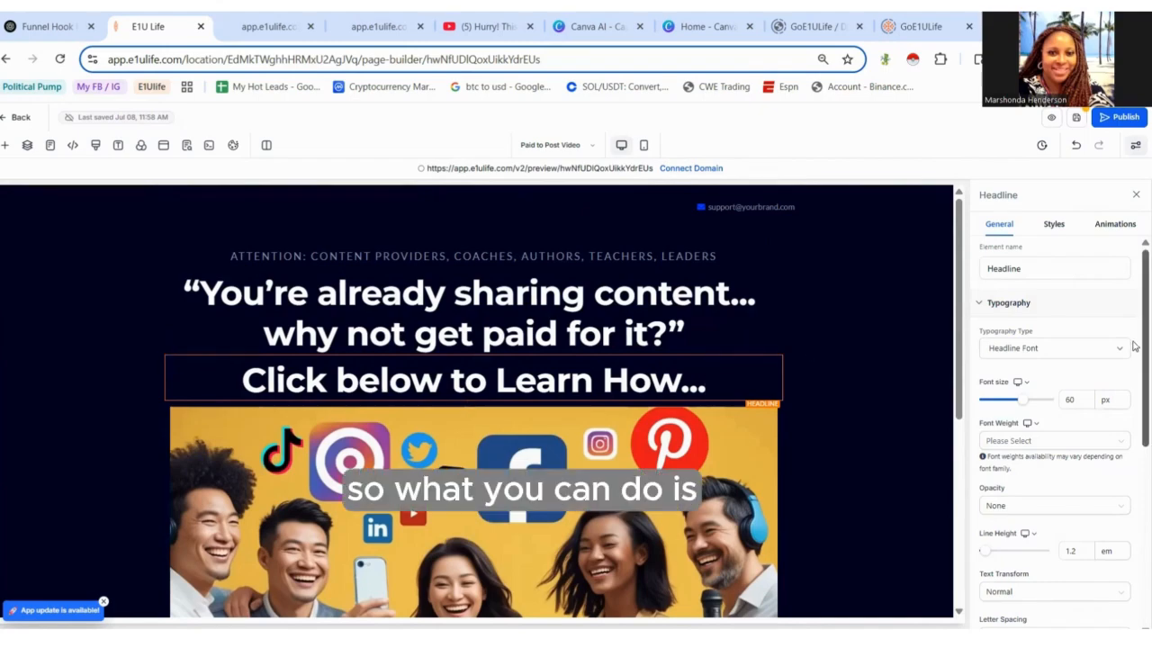
scroll(1131, 333, down, 5)
scroll(1133, 472, down, 1)
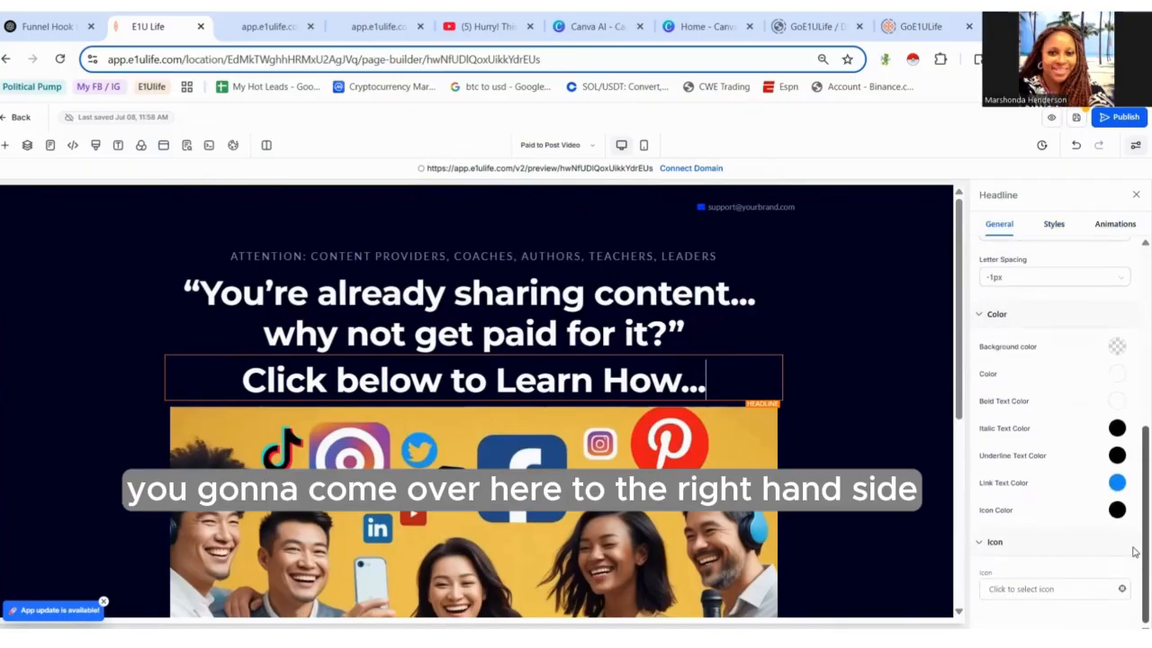
scroll(1134, 481, up, 1)
scroll(1133, 490, down, 1)
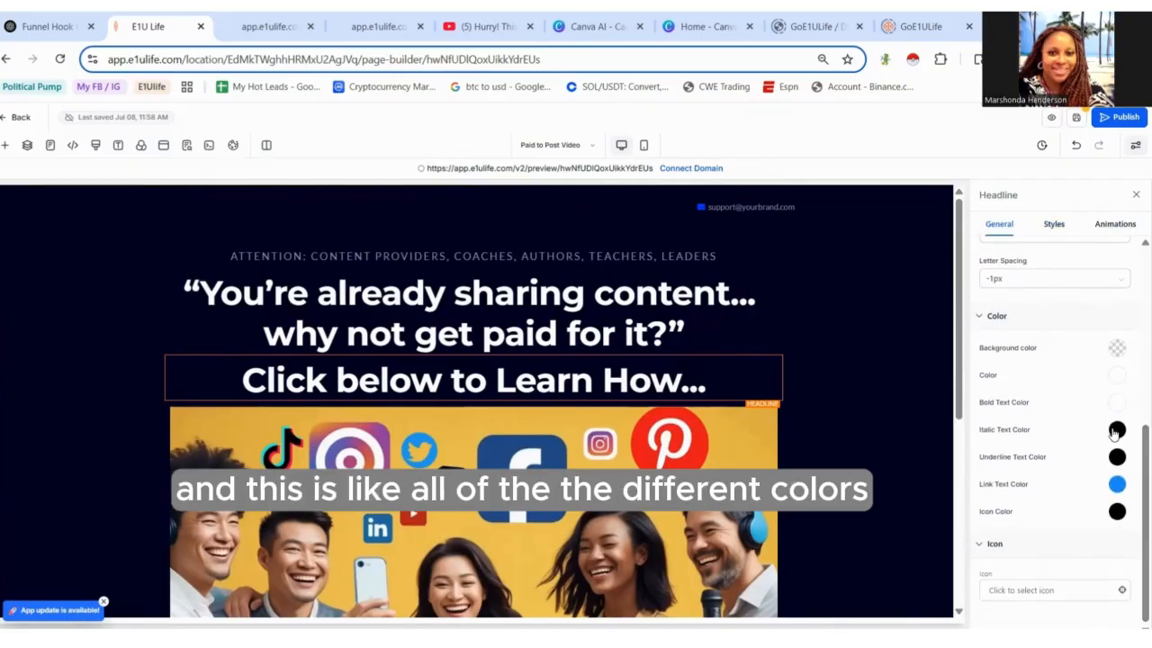
drag(1134, 506, 1134, 380)
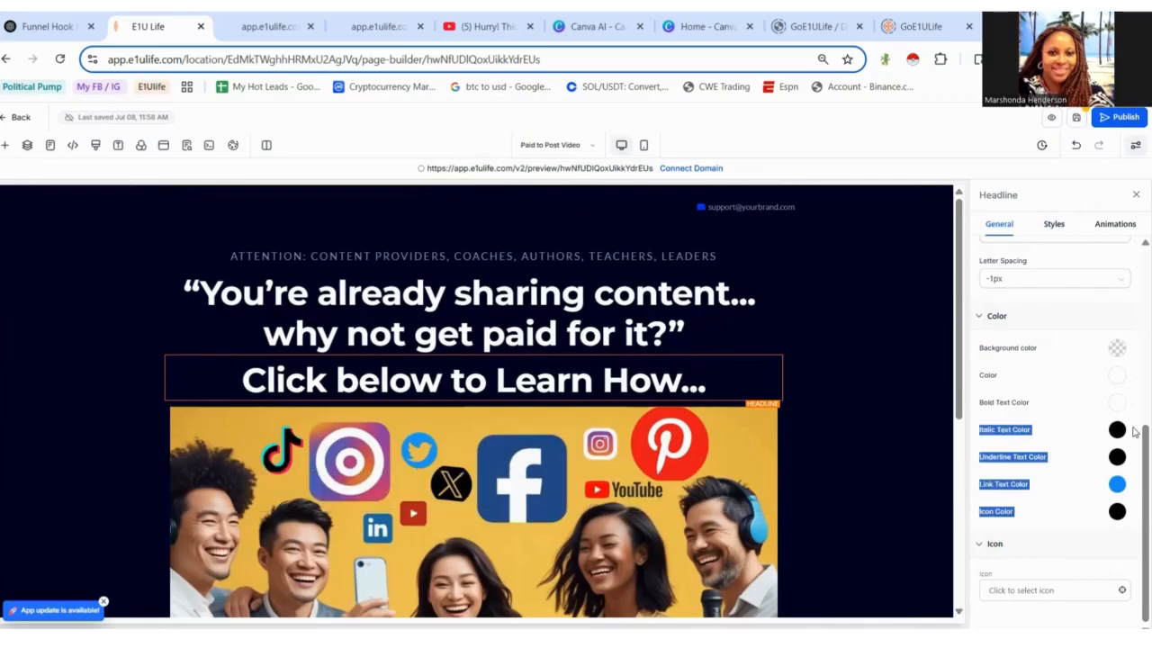
- Give the 'Click below to Learn How...' headline a top margin of 20 px
scroll(1133, 363, up, 5)
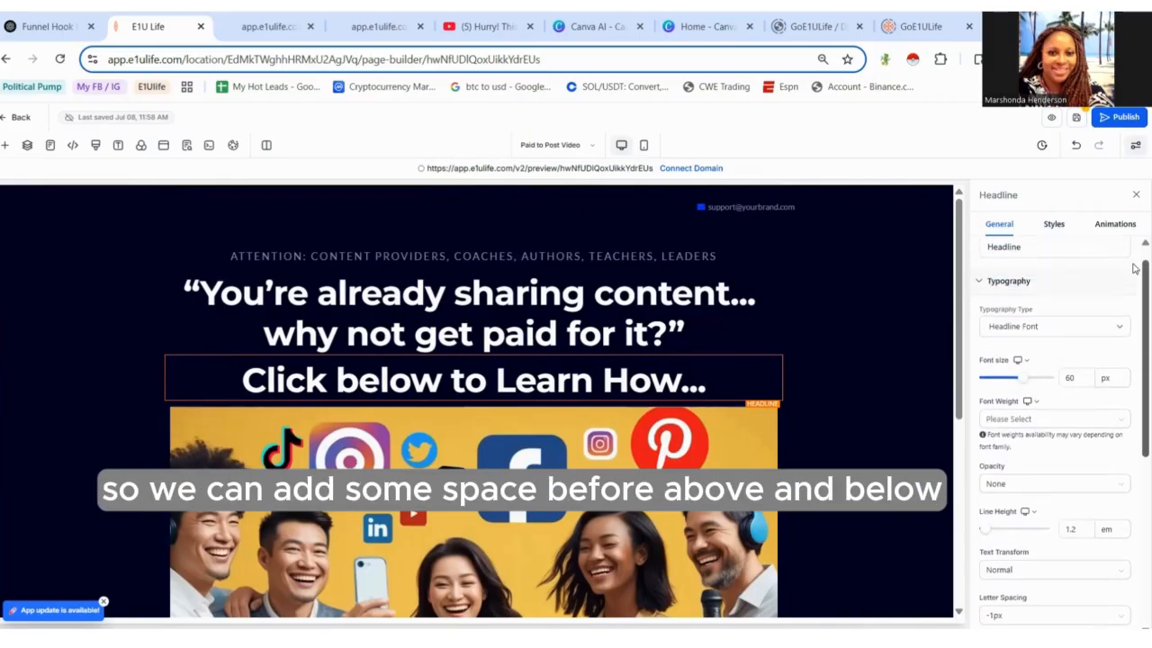
click(1064, 230)
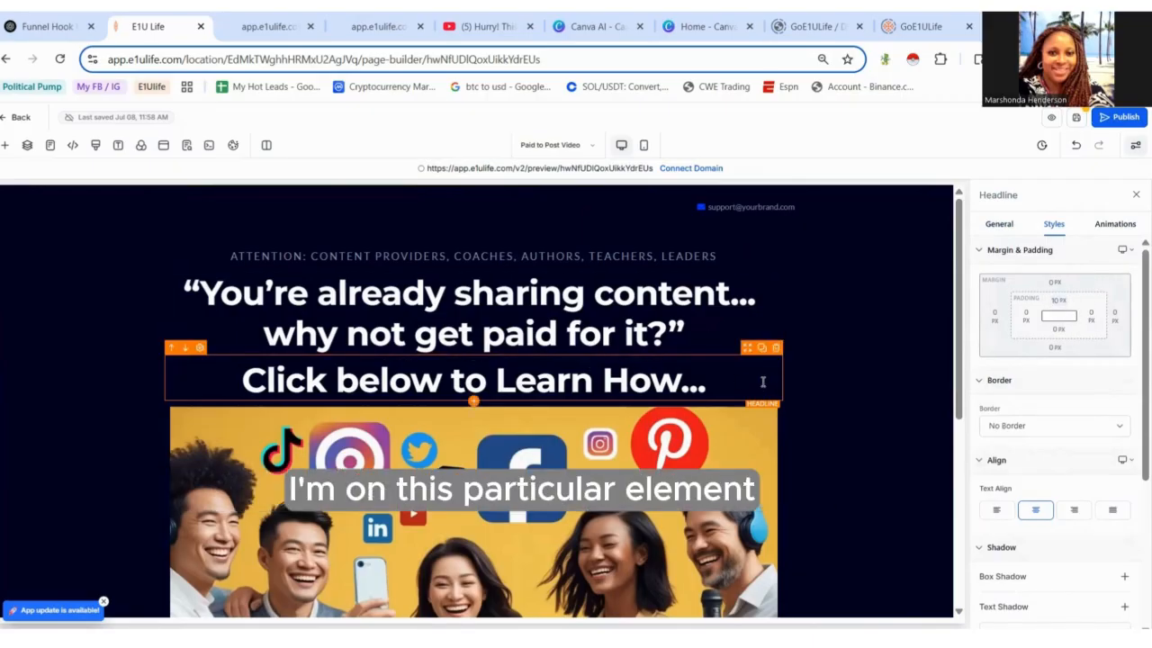
click(1055, 286)
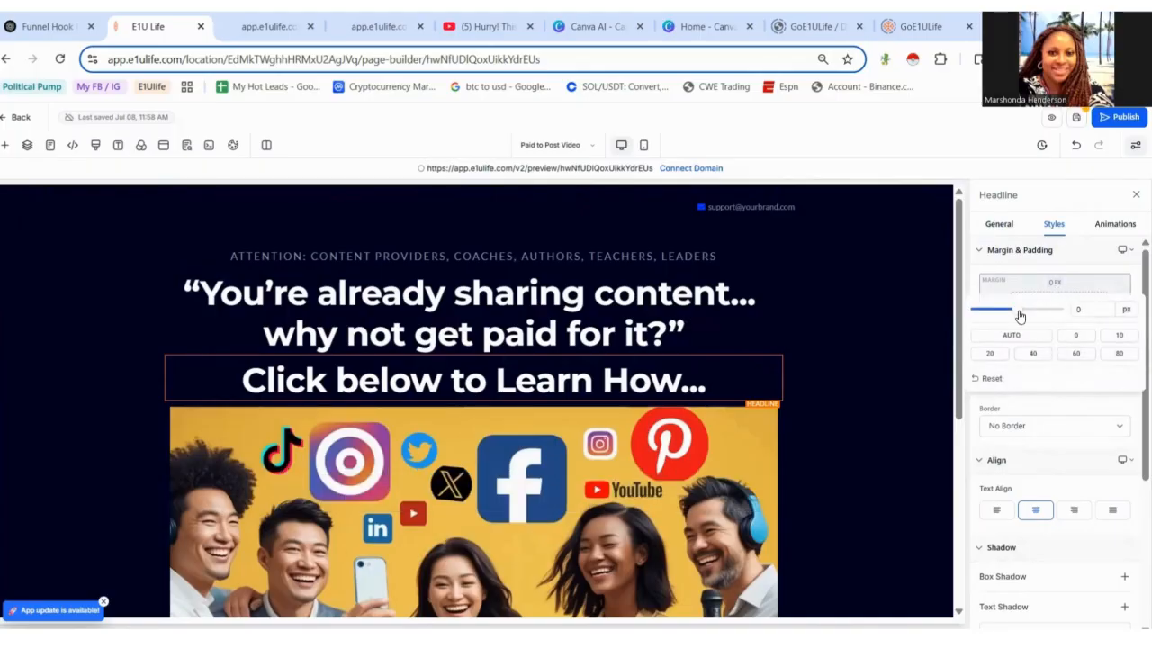
click(993, 353)
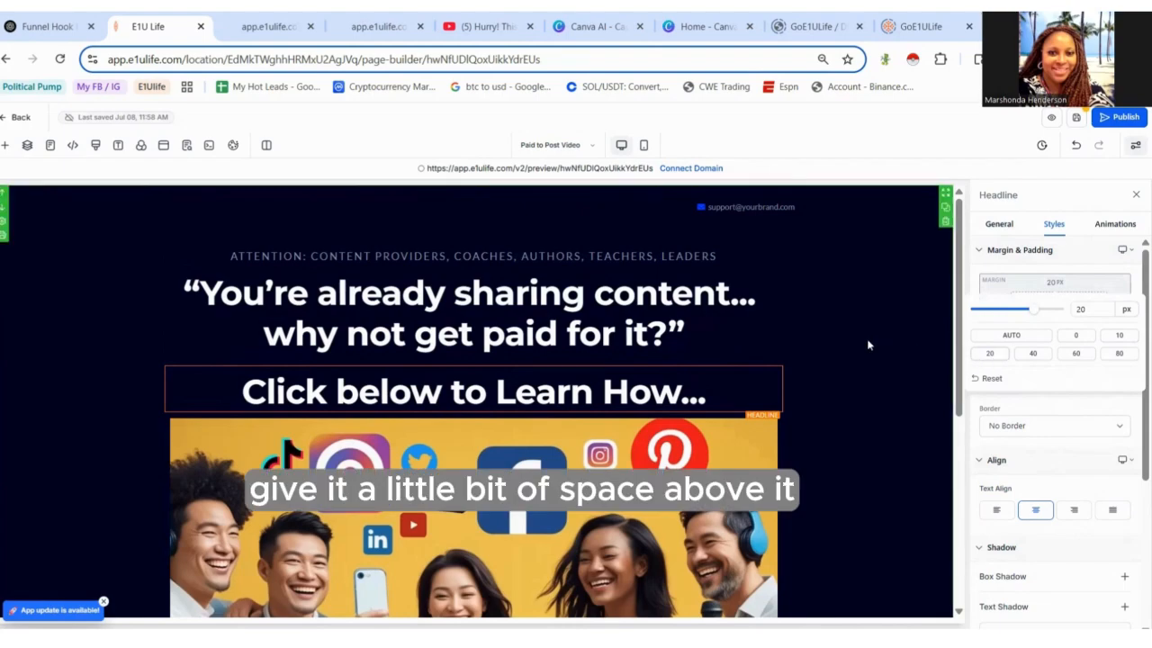
click(838, 347)
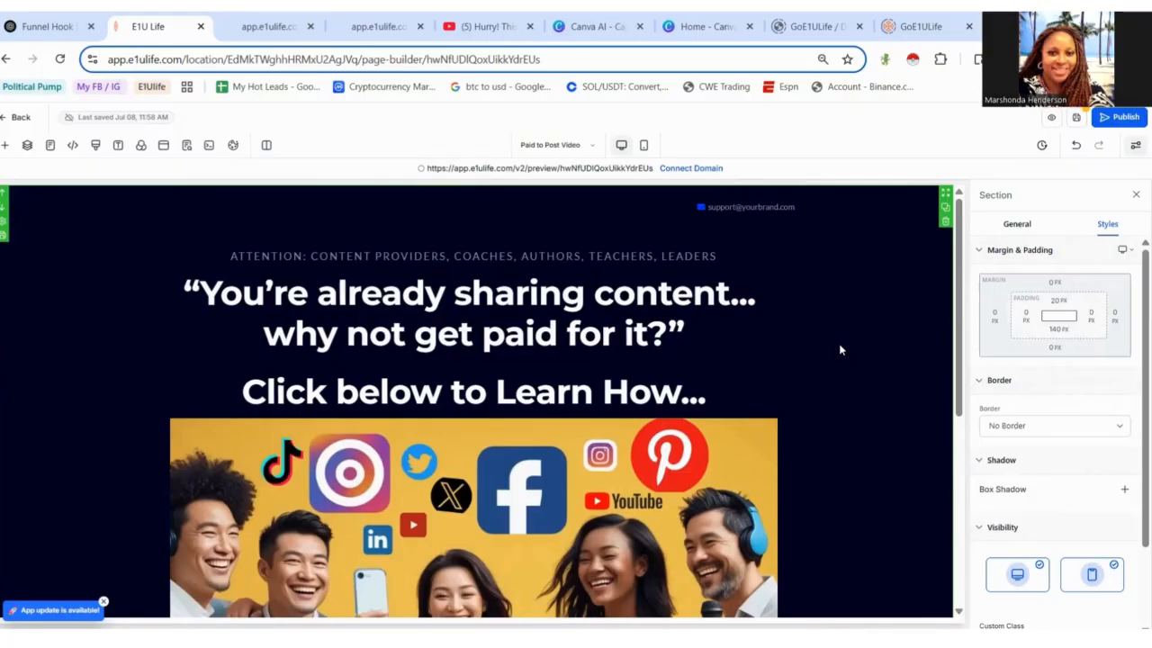
- Set the headline's bold text colour to green
drag(727, 395, 204, 405)
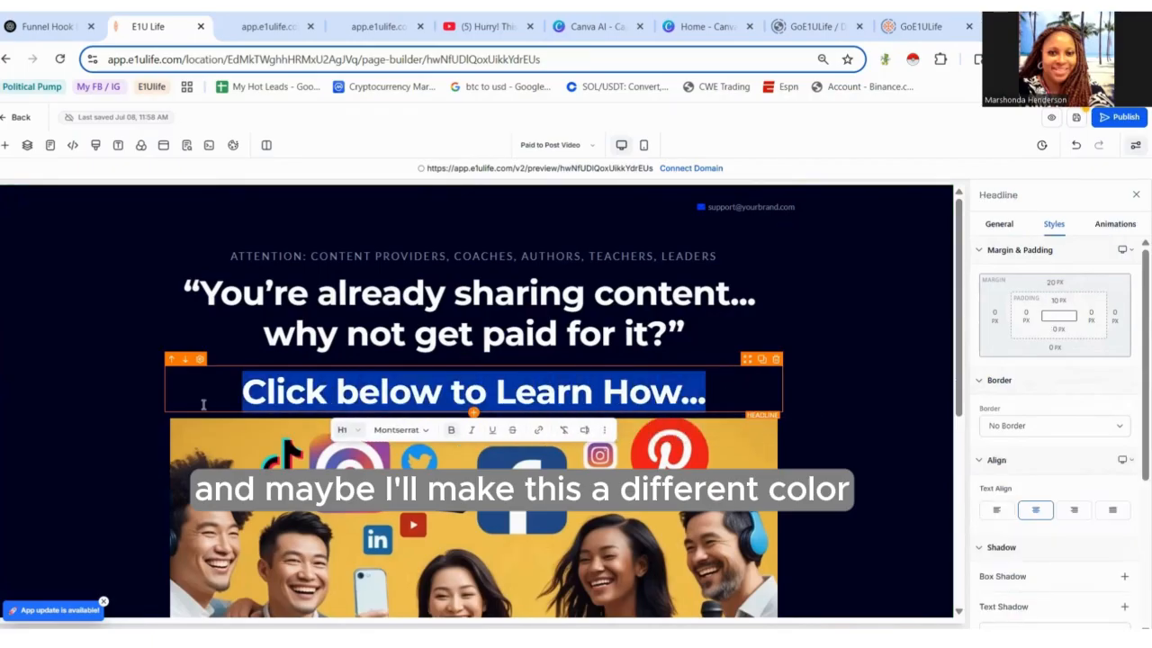
click(997, 227)
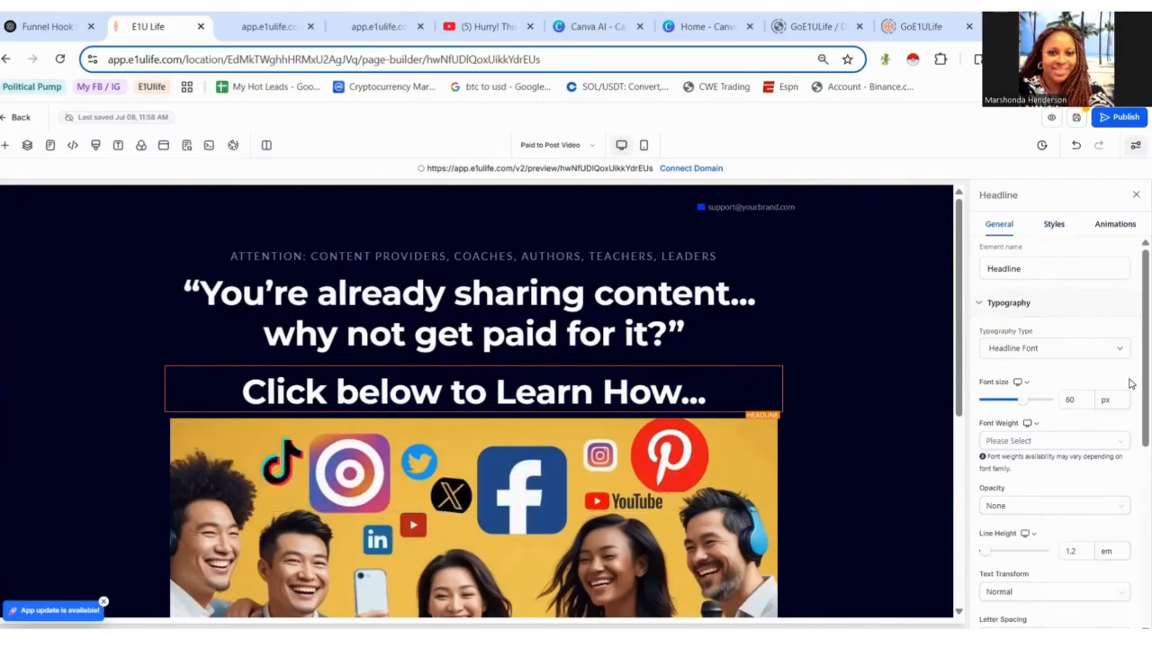
scroll(1132, 467, down, 5)
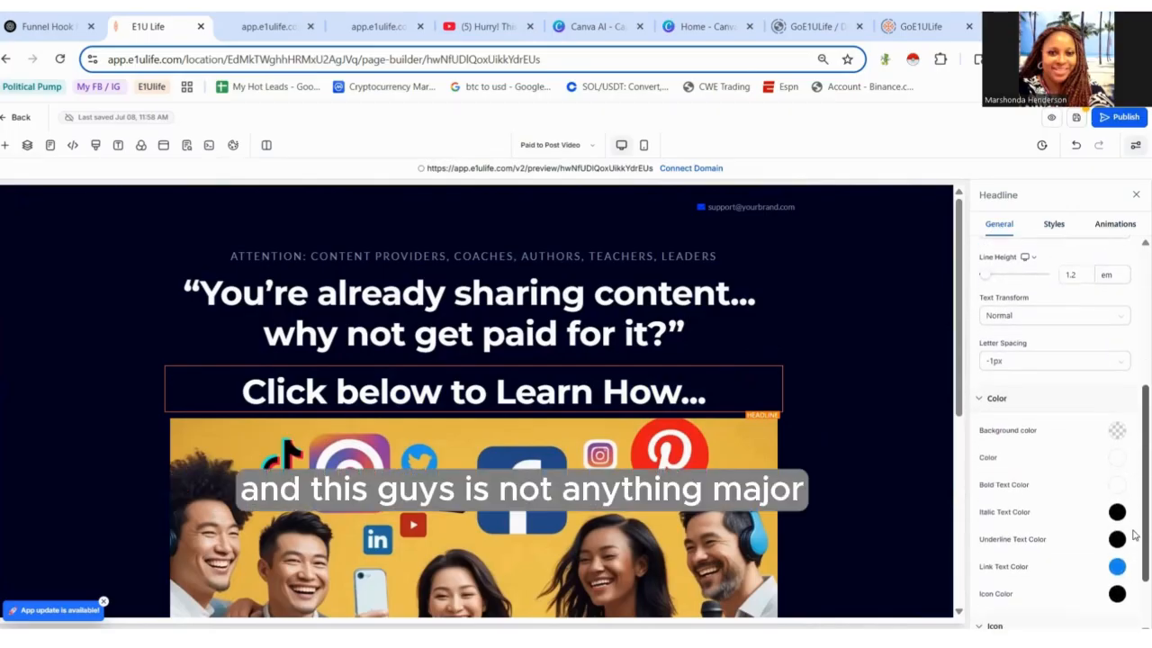
scroll(1133, 544, down, 1)
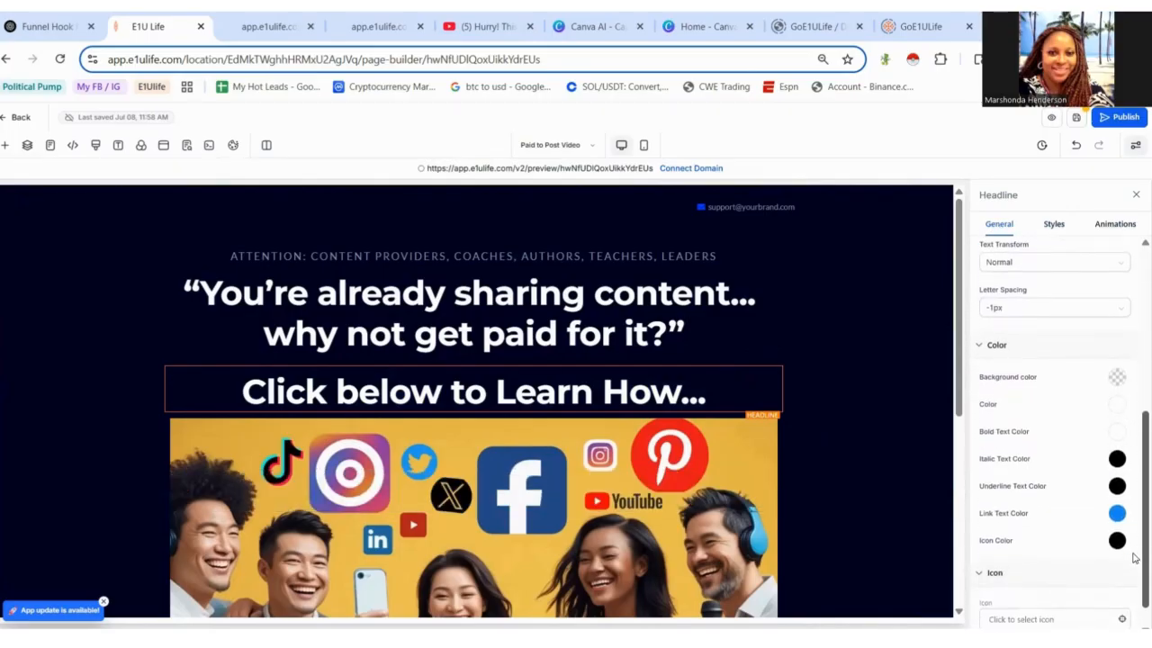
scroll(1133, 558, up, 1)
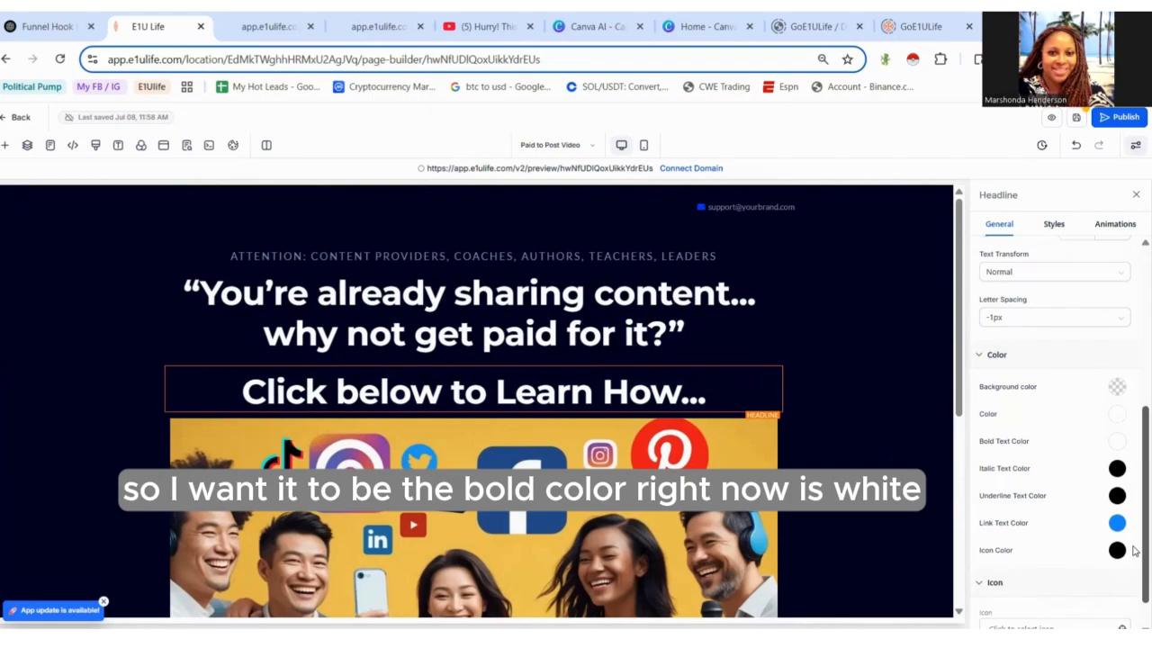
click(1116, 440)
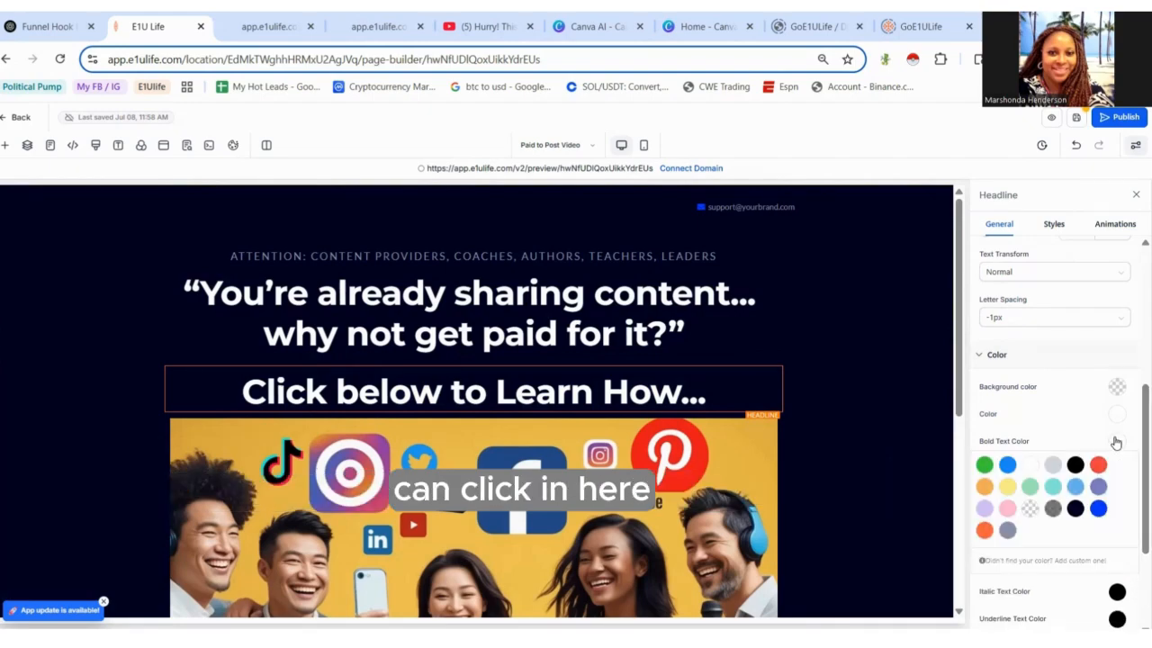
click(984, 466)
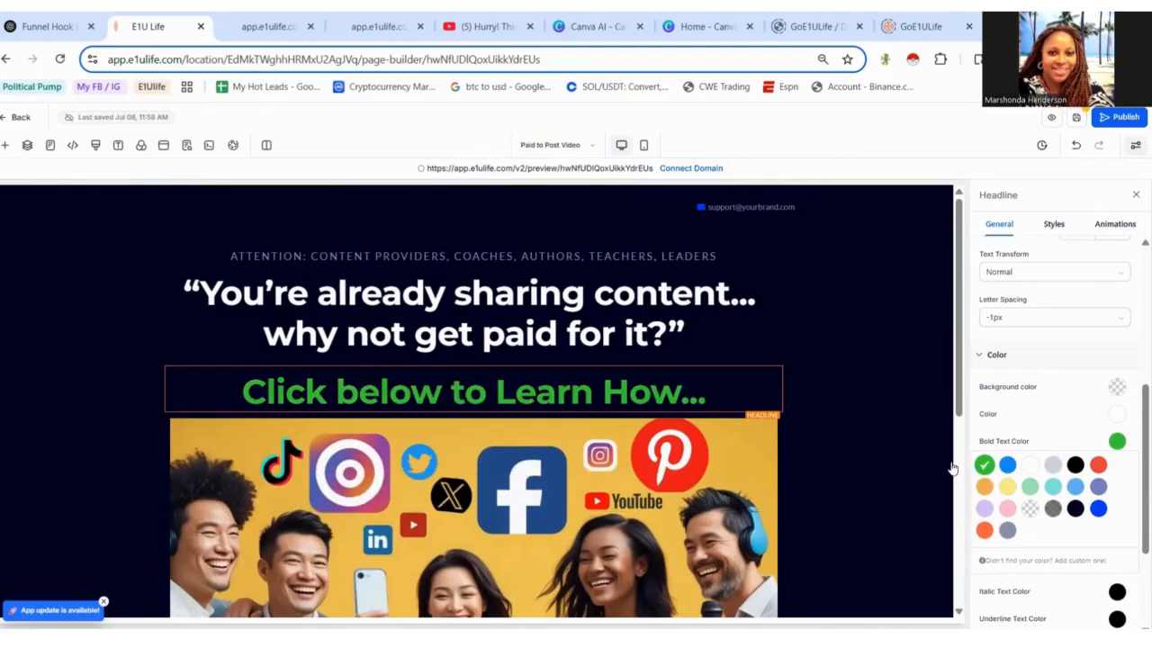
click(863, 438)
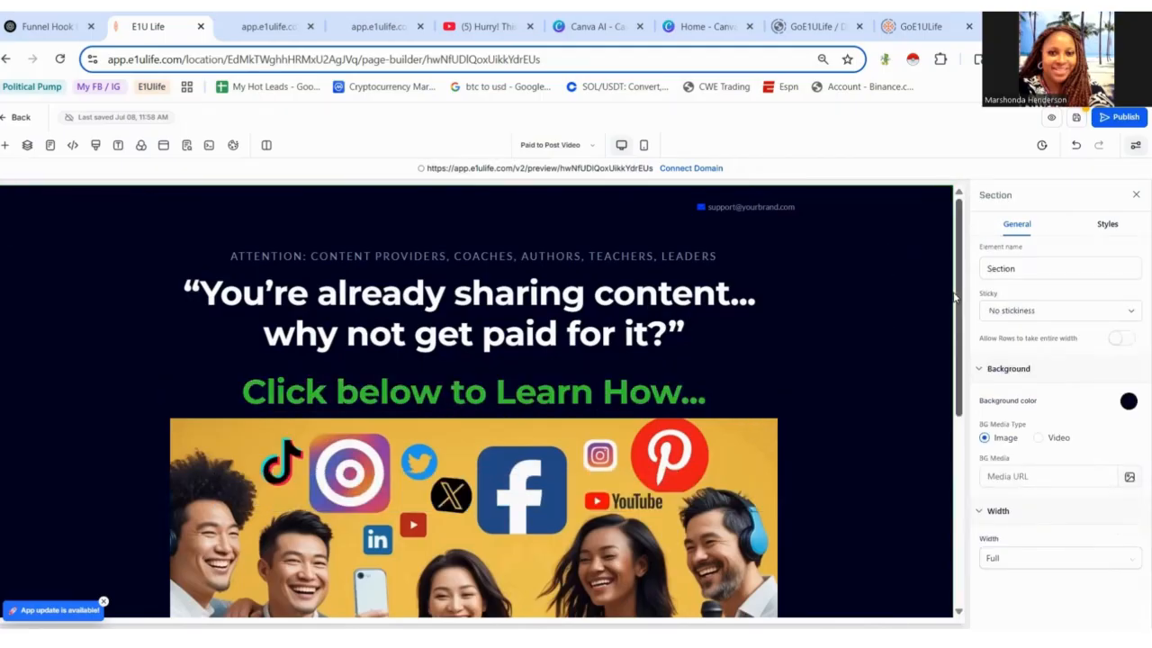
- Change the button text below the video to 'Get FREE Account Now'
scroll(963, 360, down, 3)
scroll(968, 352, down, 2)
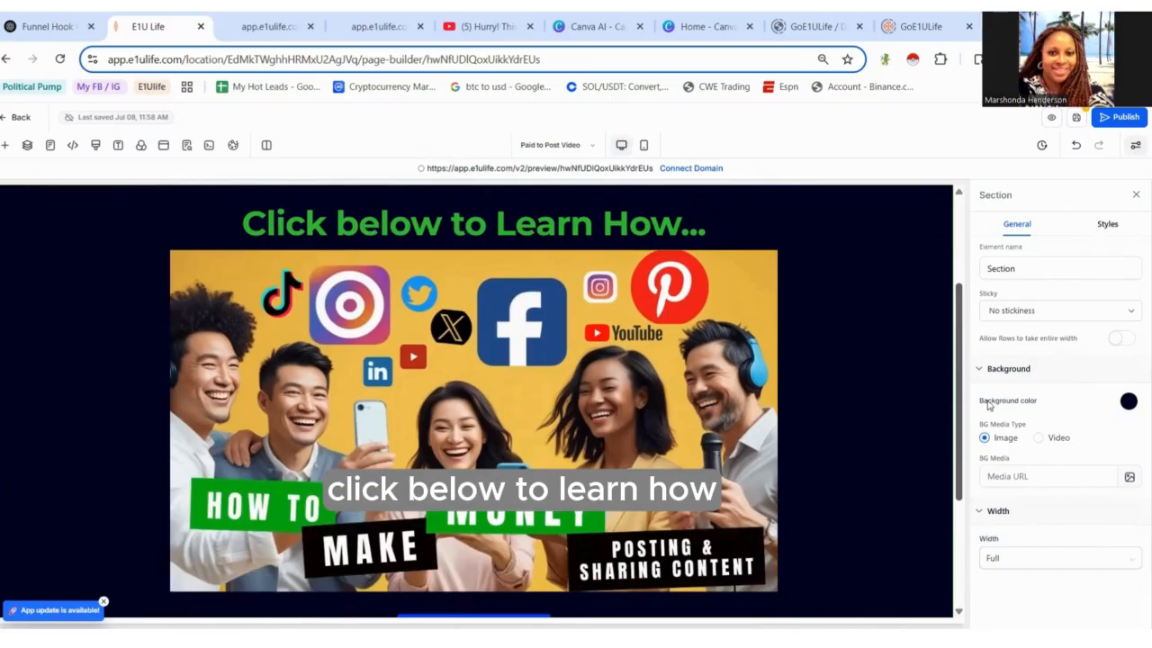
scroll(983, 396, down, 2)
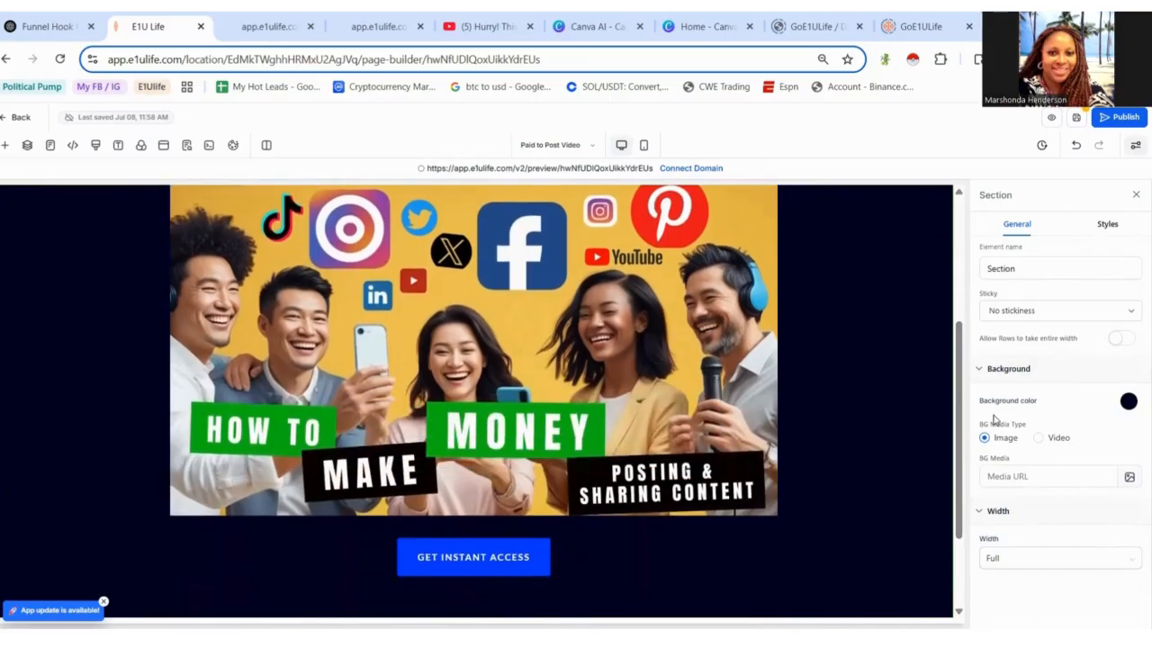
click(504, 342)
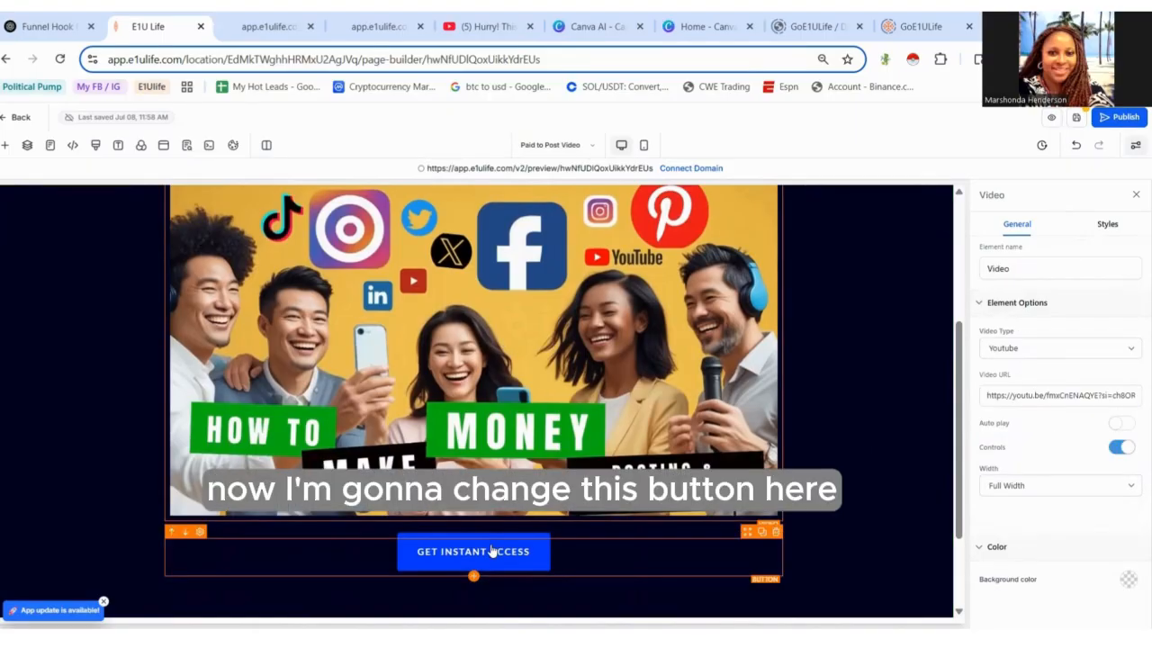
click(544, 562)
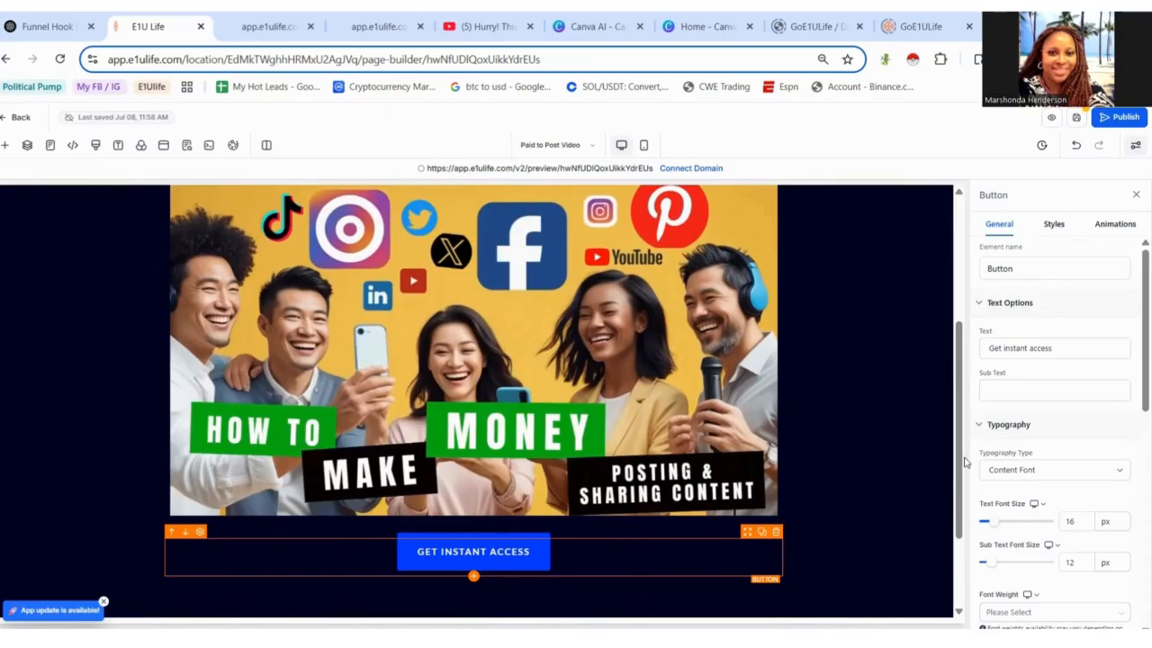
click(1058, 349)
drag(1058, 349, 1003, 348)
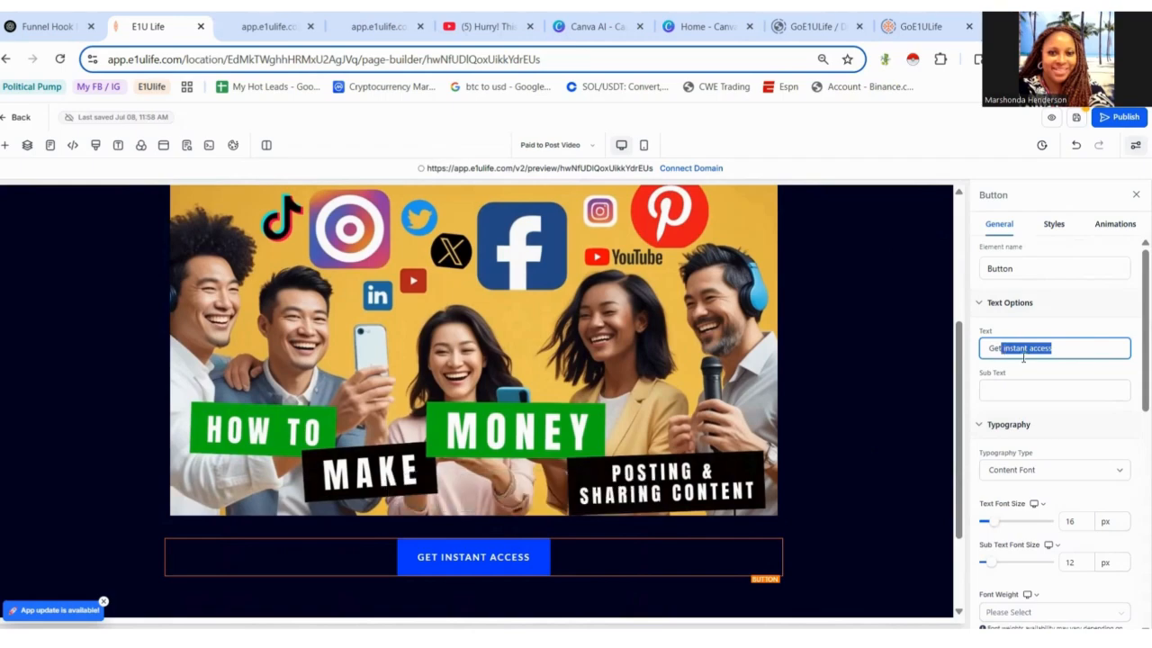
key(BackSpace)
text(FREE acc)
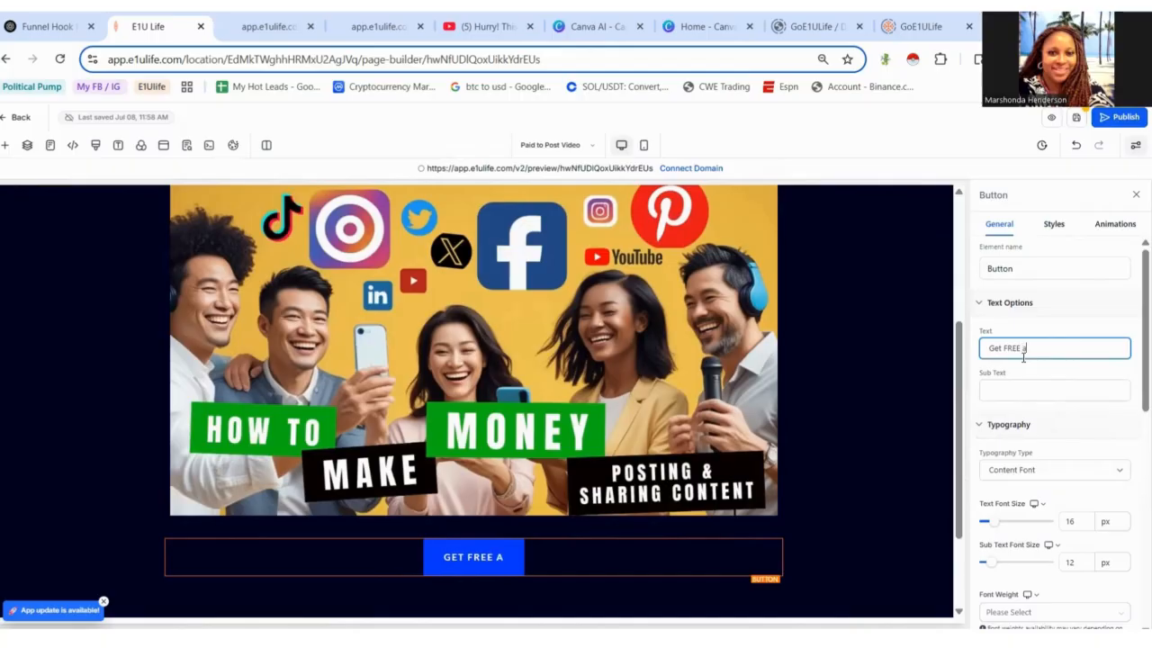
key(BackSpace)
key(BackSpace)
key(BackSpace)
text(Accou)
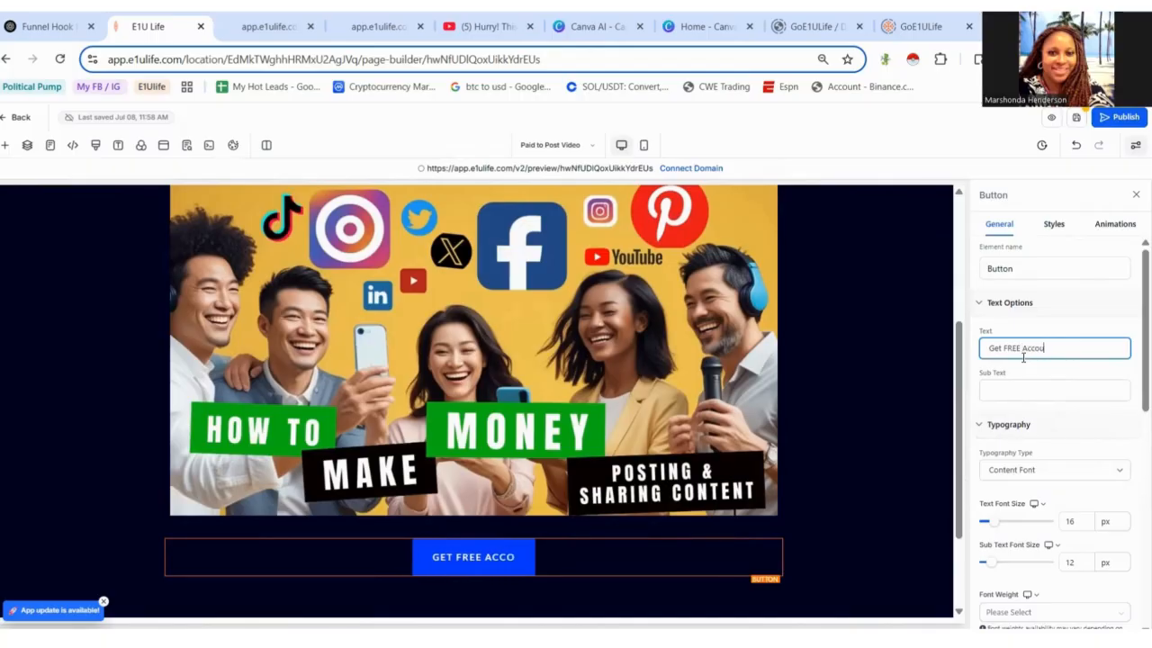
text(nt Now)
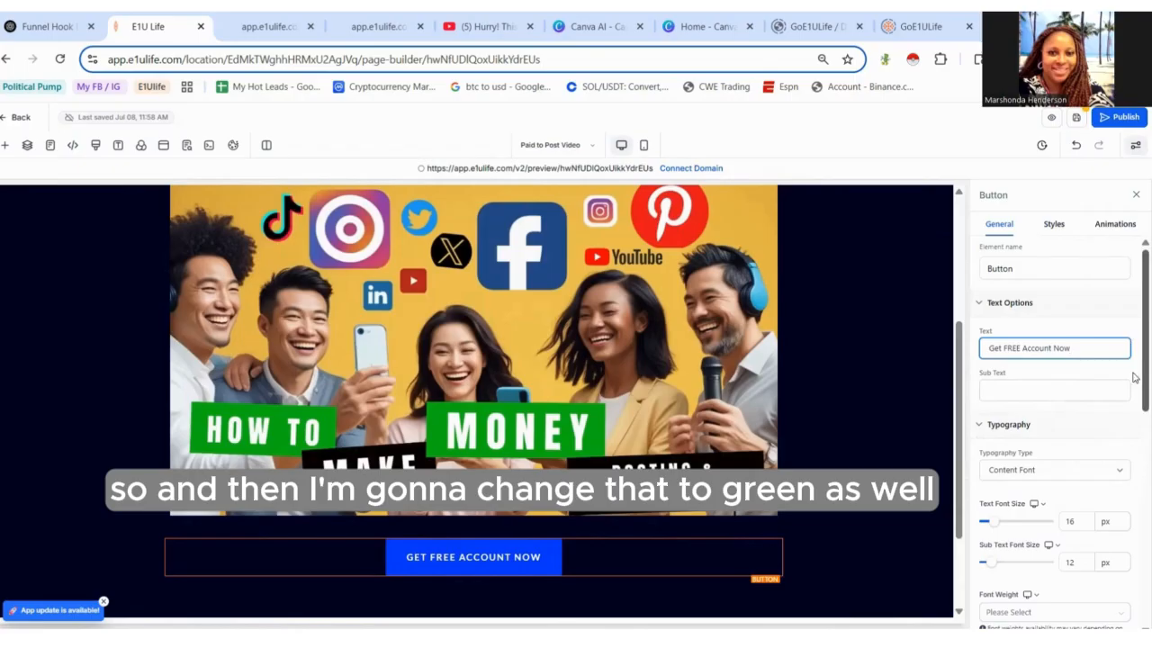
- Set the button's background colour to green
scroll(1125, 405, down, 10)
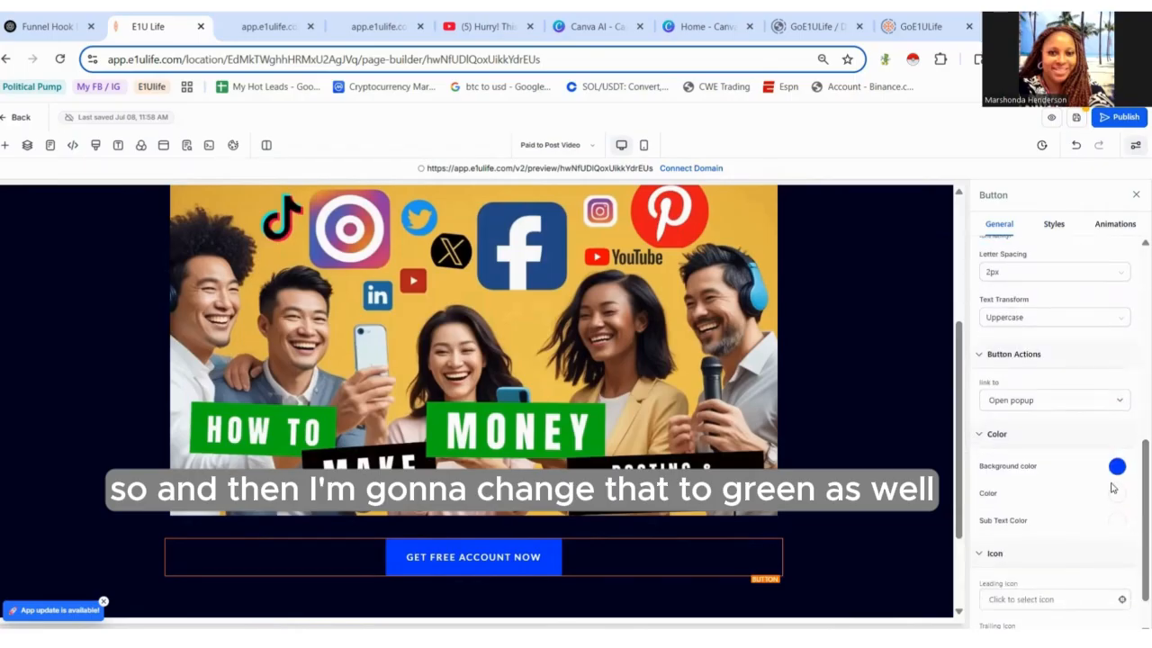
click(1117, 467)
click(984, 490)
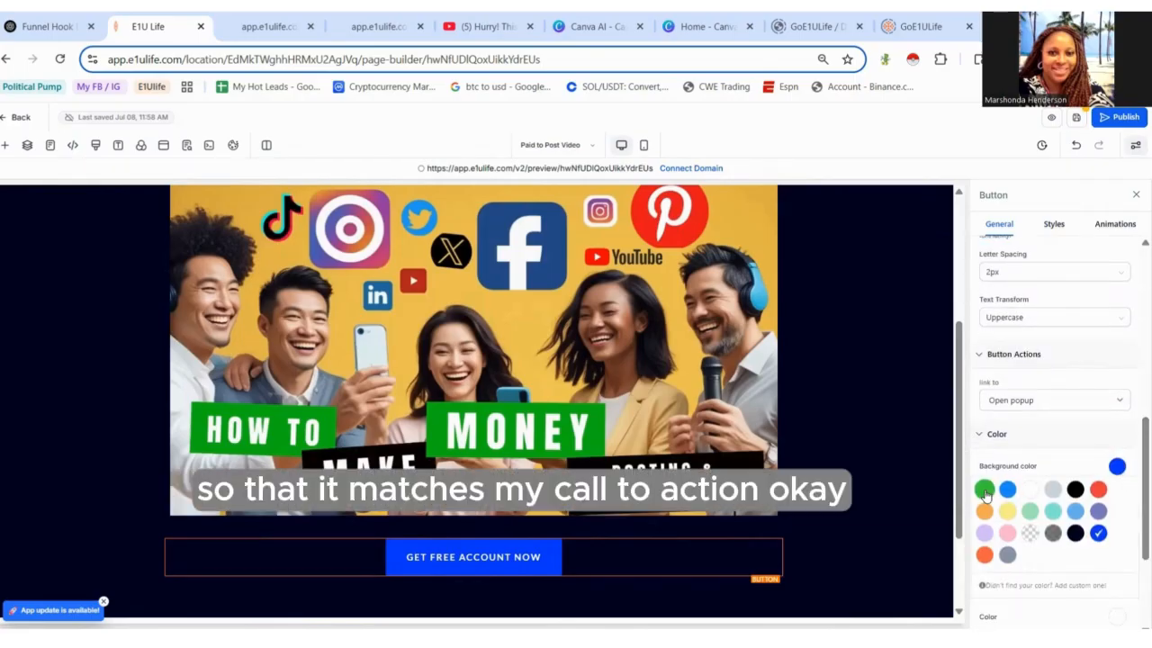
click(904, 508)
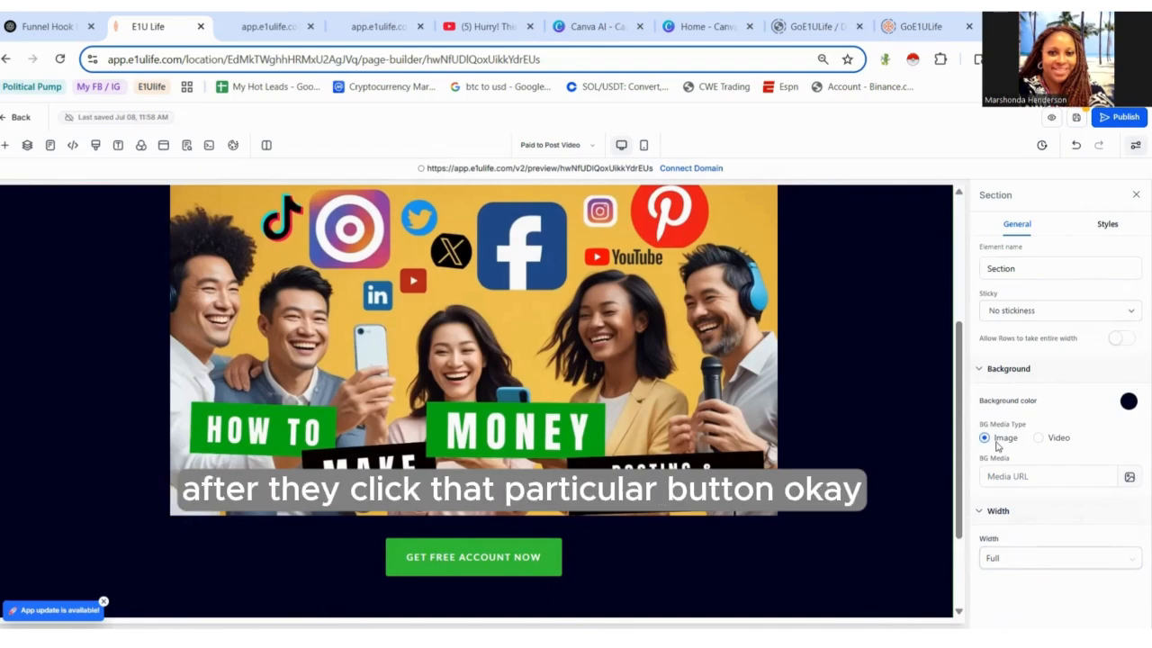
- Scroll through the PaidtoPost page to review its headline, video, paragraph and call-to-action button
scroll(963, 538, down, 1)
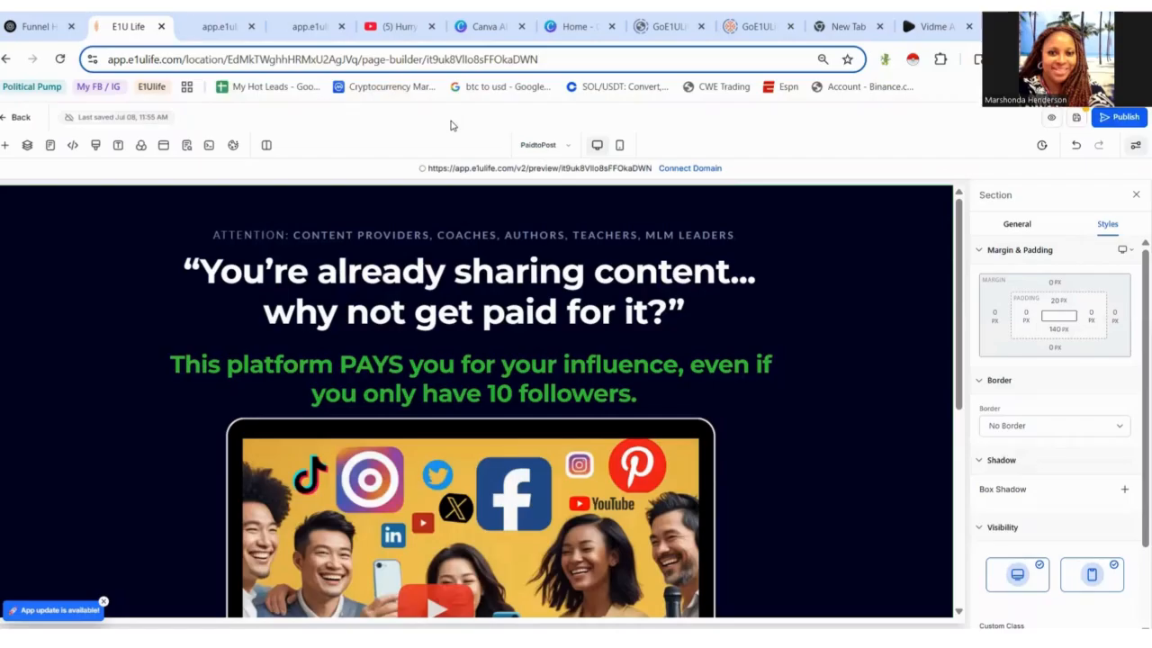
mouse_move(959, 356)
mouse_down()
mouse_move(1007, 512)
mouse_move(1007, 350)
mouse_up()
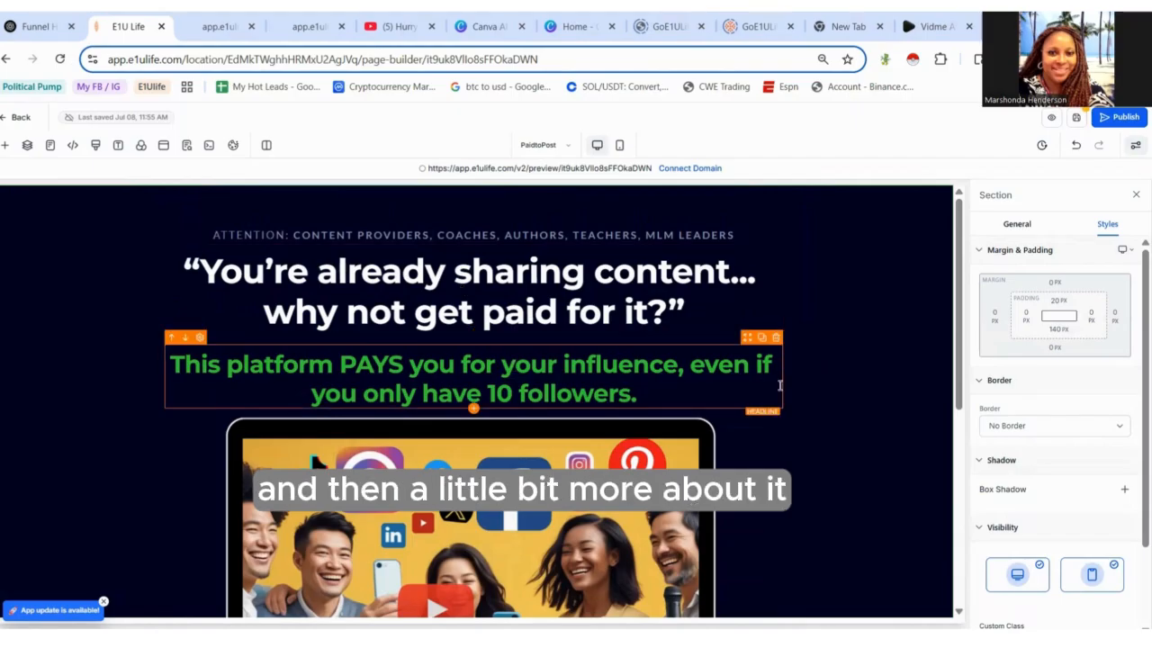
drag(956, 393, 997, 493)
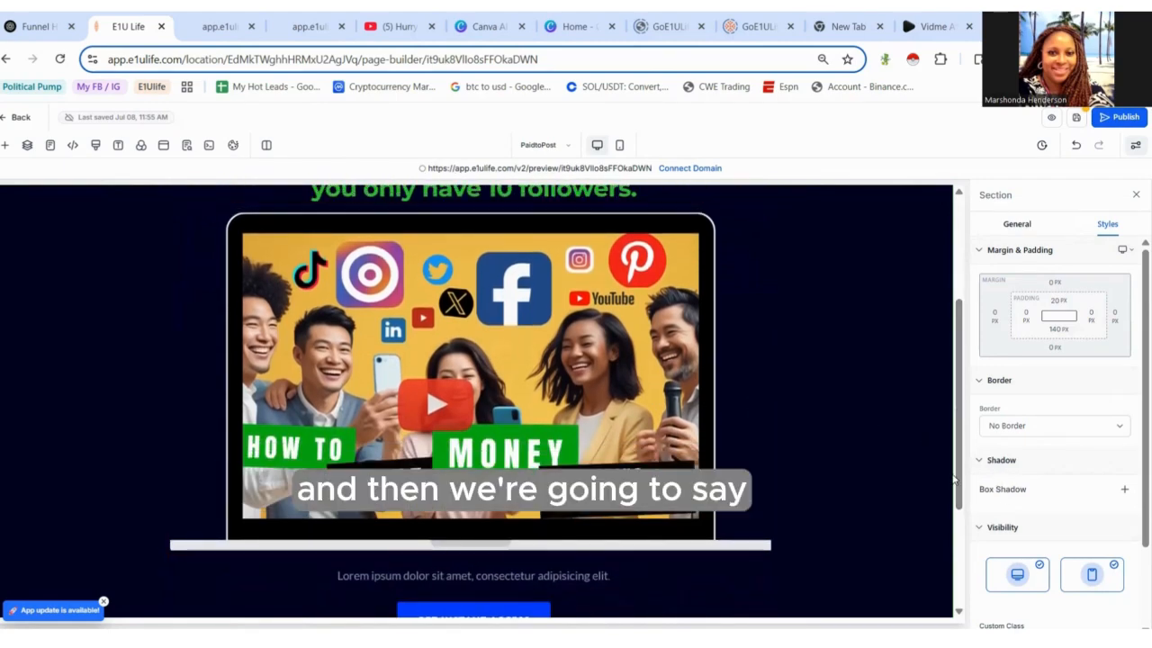
scroll(958, 483, down, 1)
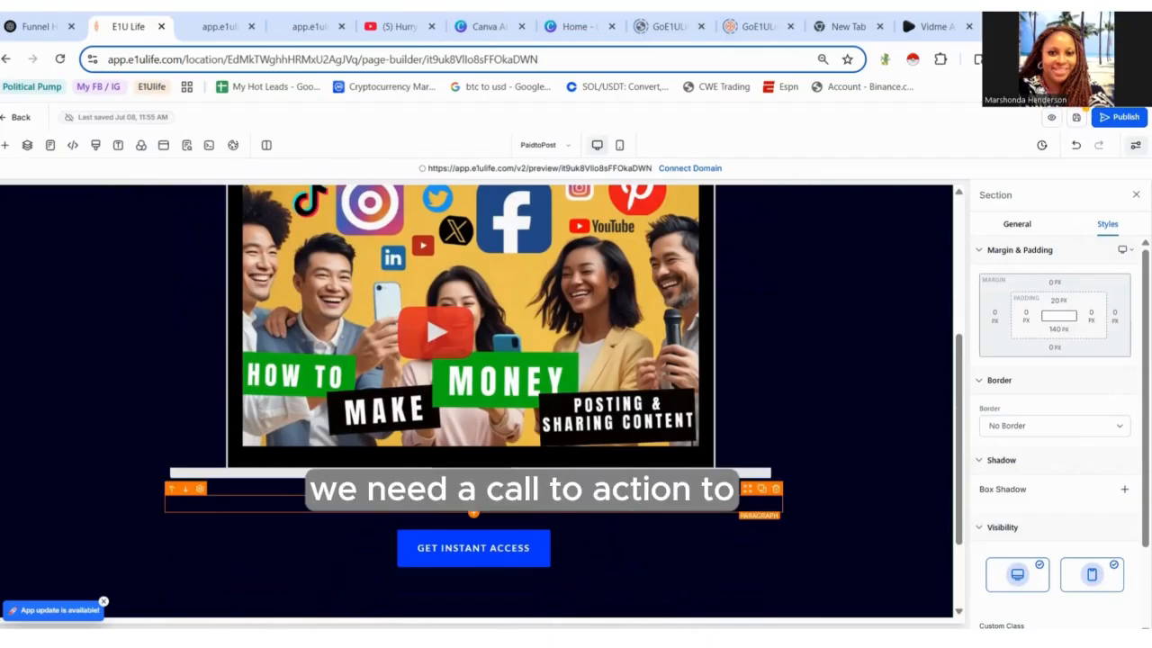
click(504, 504)
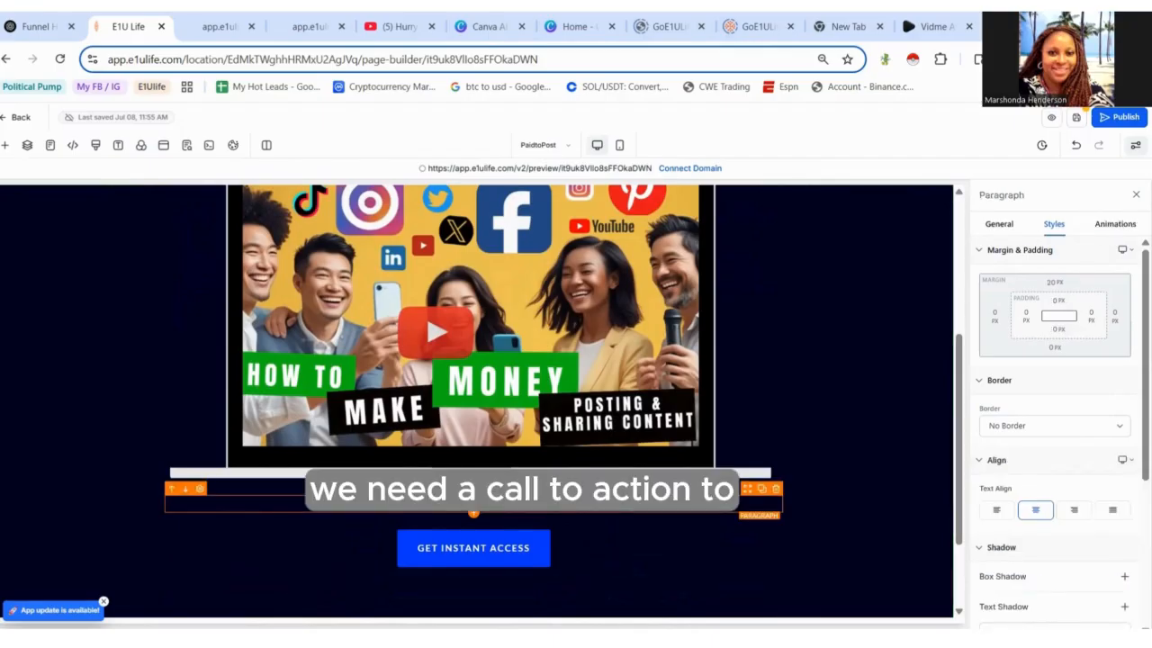
click(36, 27)
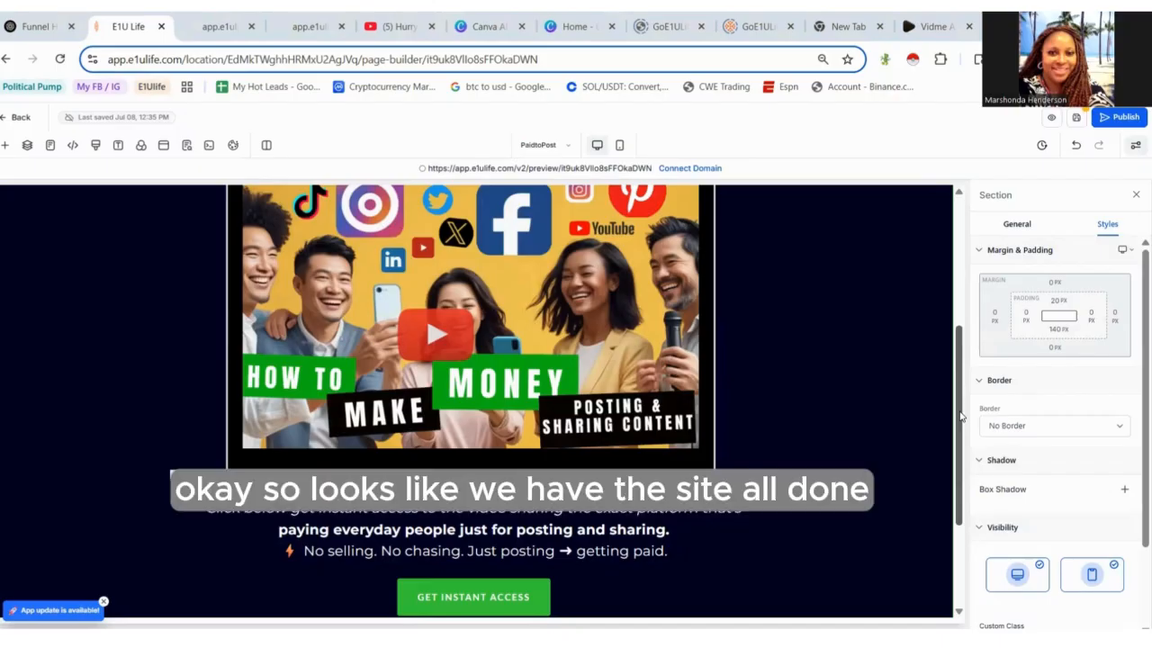
scroll(984, 444, down, 2)
drag(984, 445, 986, 282)
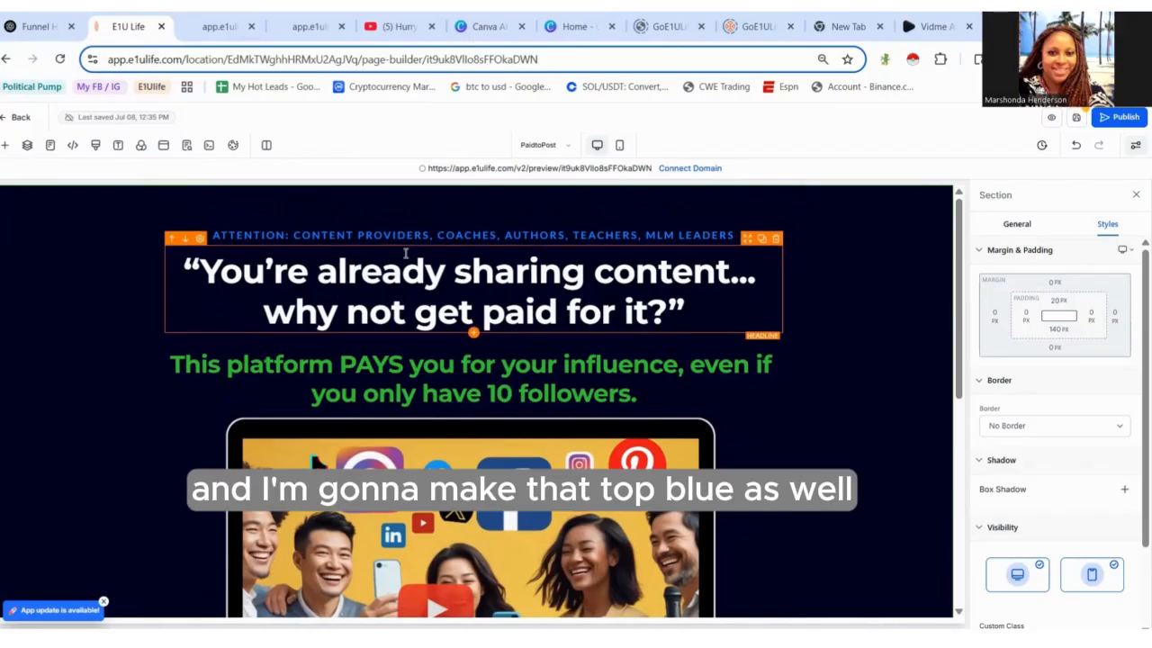
- Save the changes to the PaidtoPost page
click(50, 145)
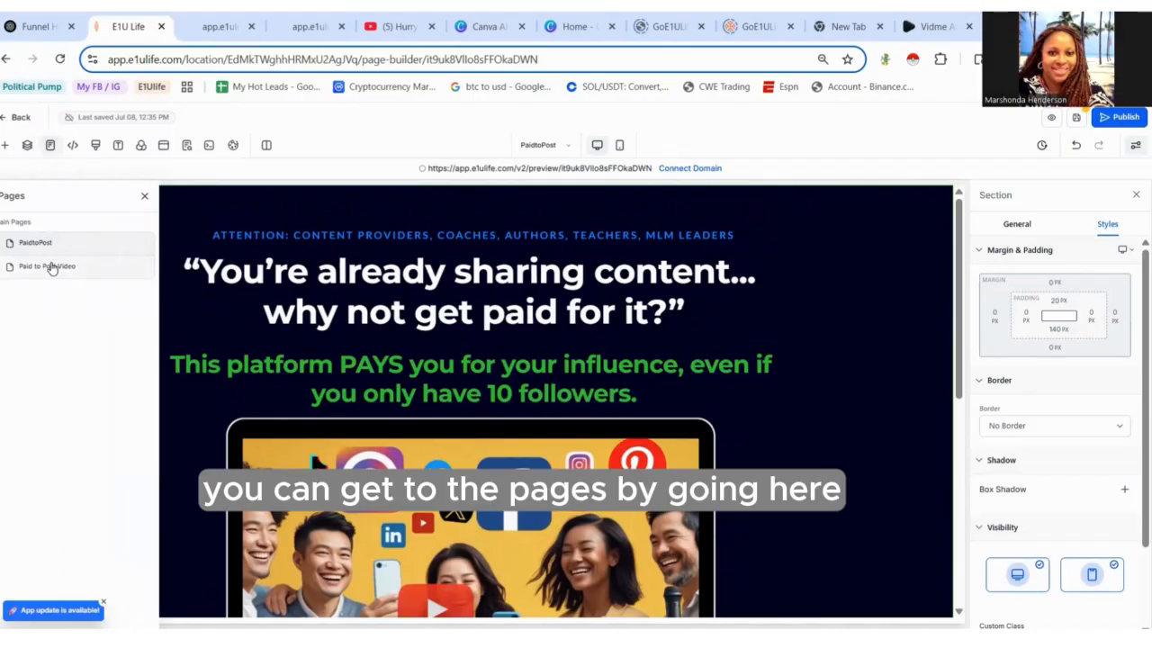
click(51, 266)
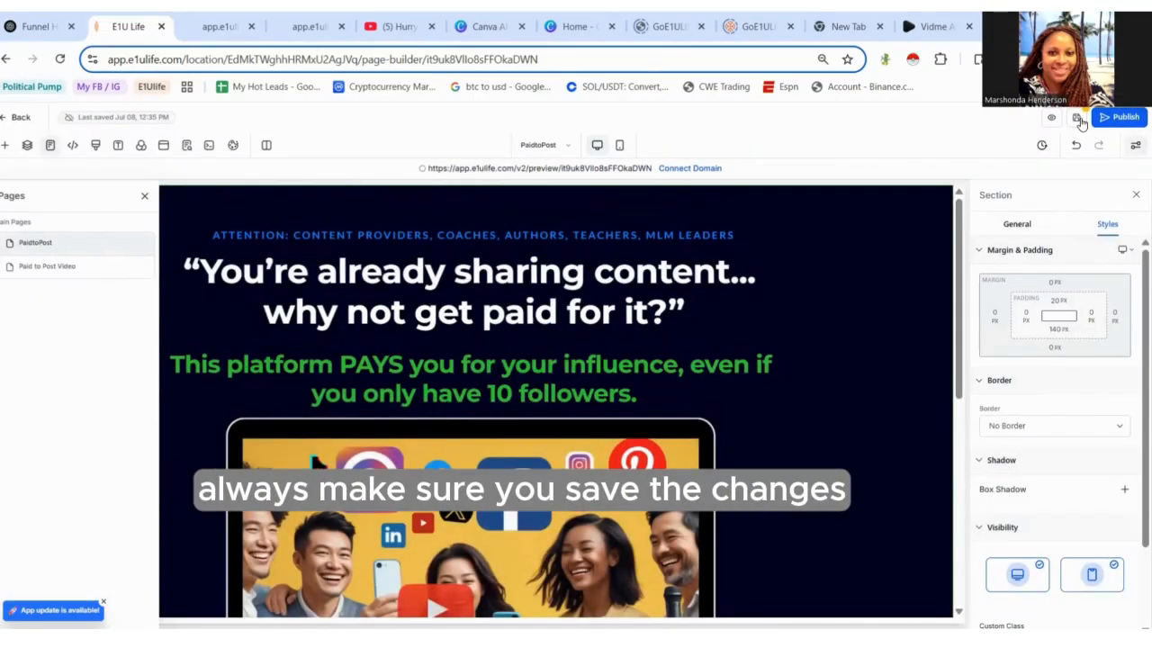
click(1078, 119)
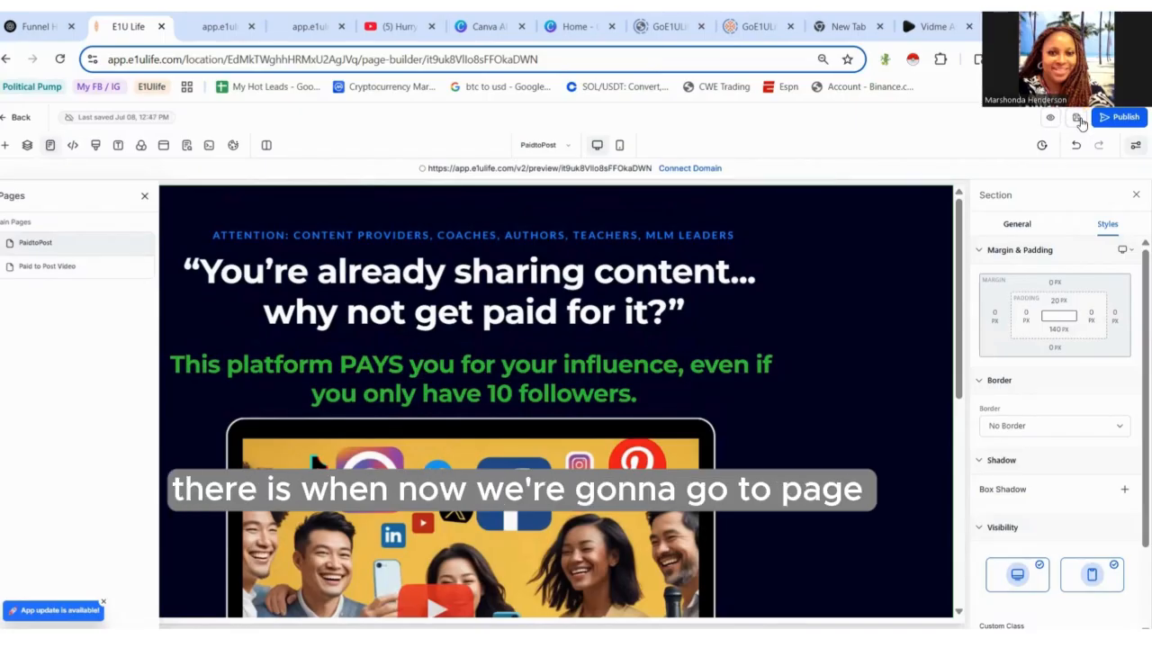
- Open the Paid to Post Video page from the pages list
click(51, 147)
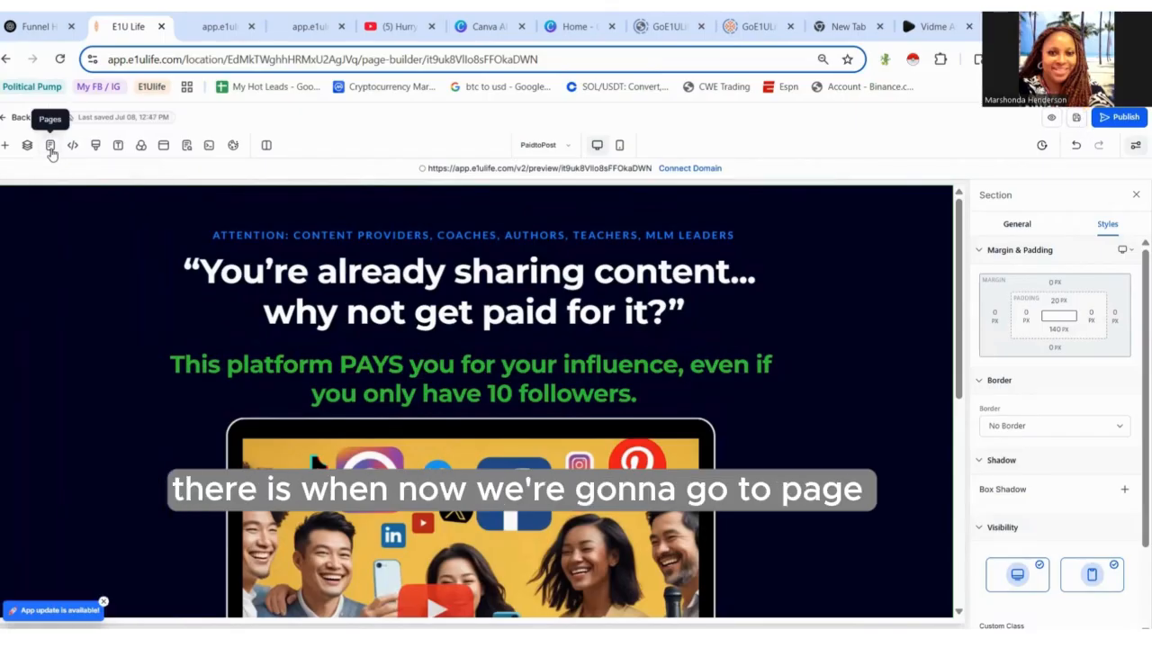
click(52, 149)
click(58, 268)
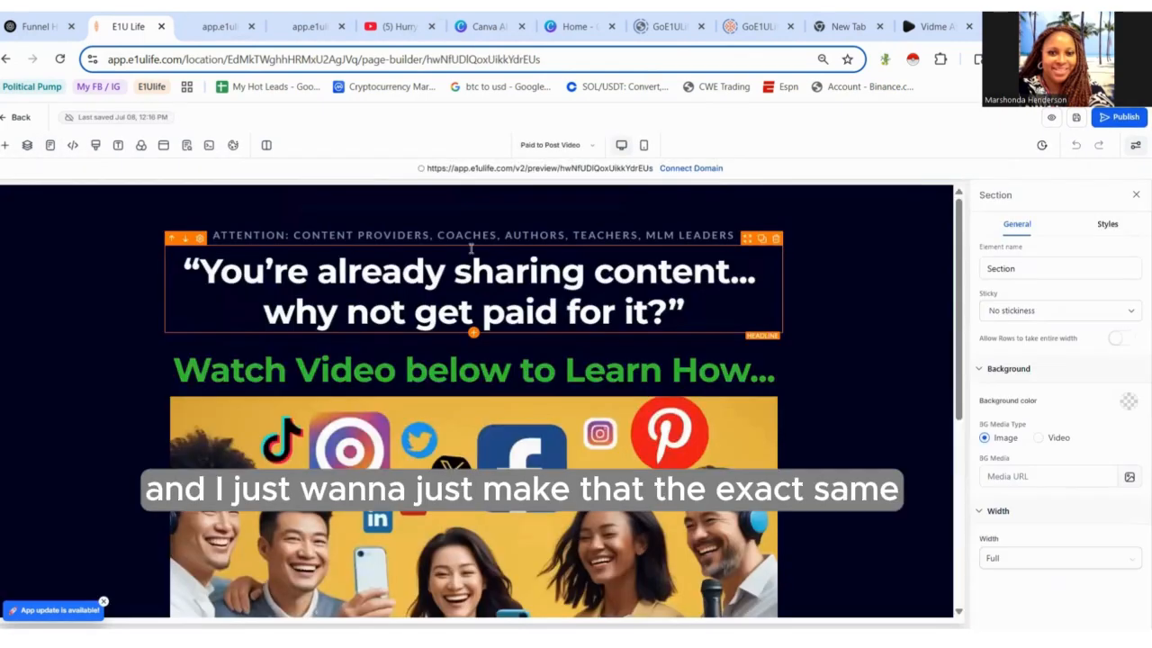
- Select the 'Attention: Content Providers…' sub-headline text and make it bold
click(531, 235)
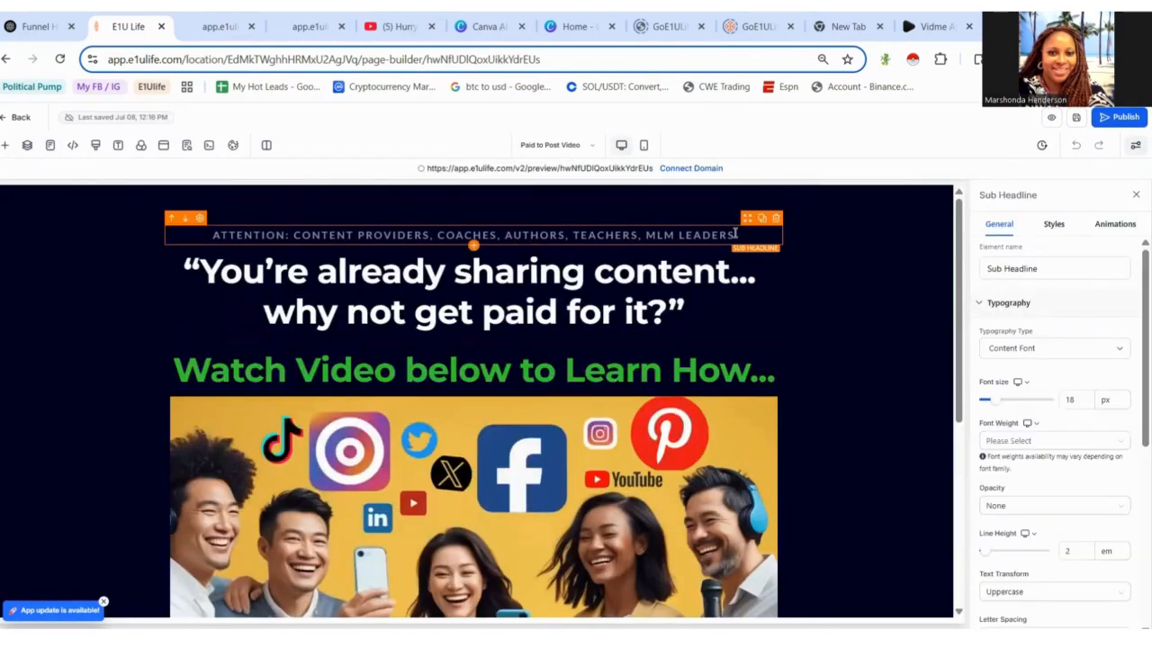
drag(741, 235, 204, 254)
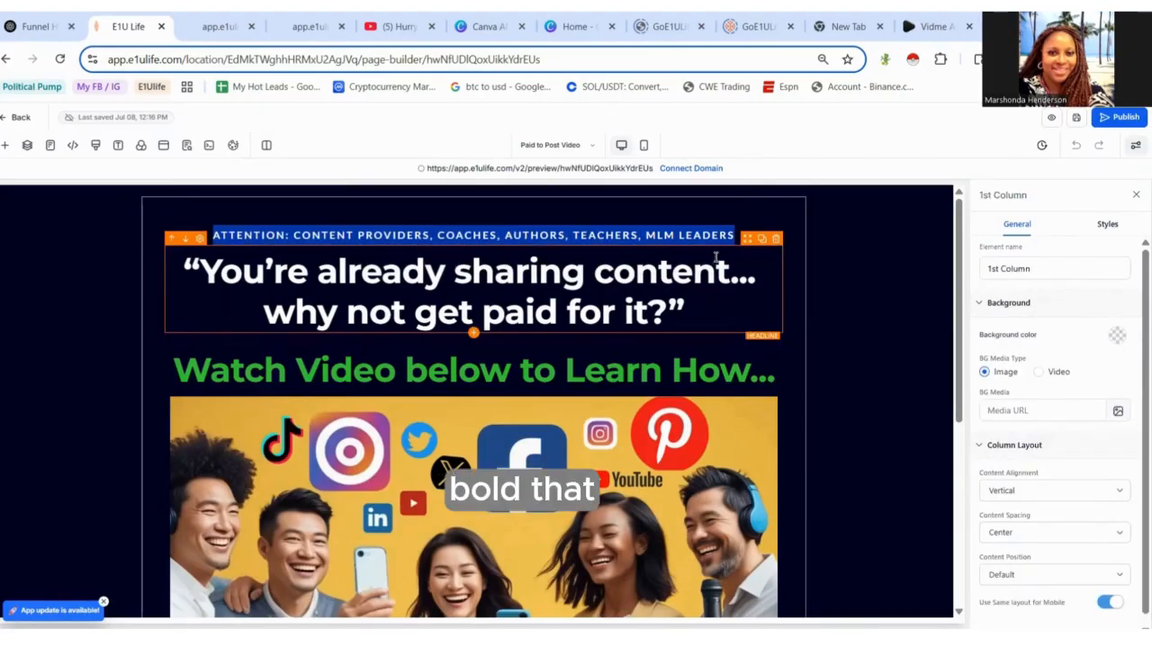
click(754, 230)
drag(736, 235, 214, 236)
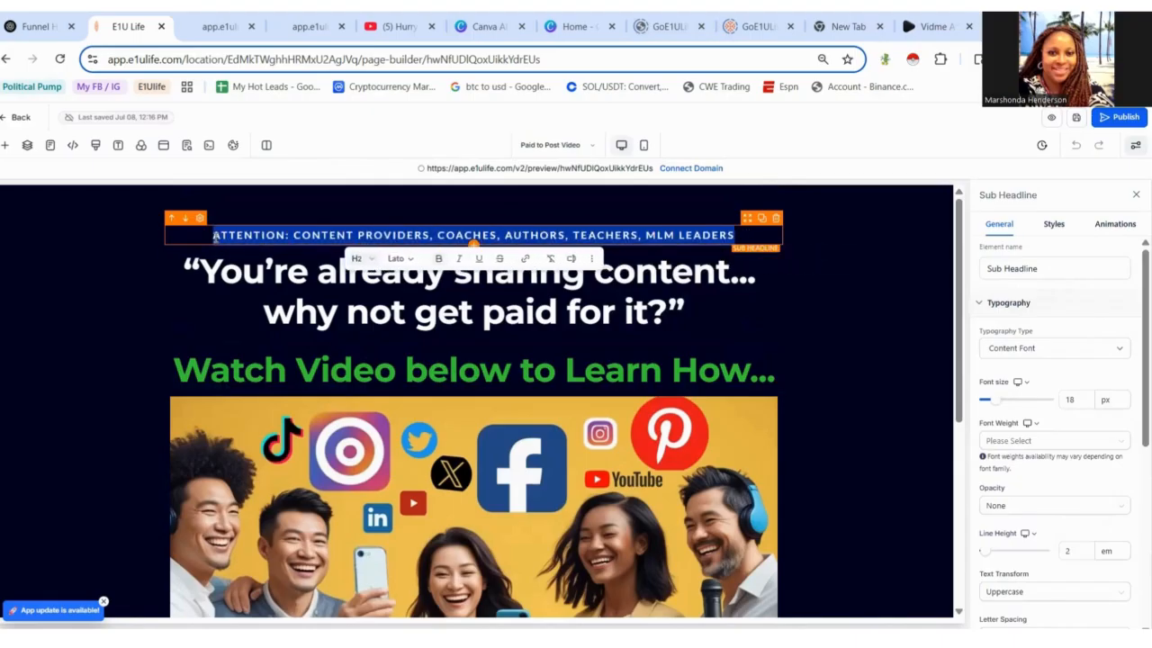
click(437, 259)
click(436, 262)
- Set the sub-headline's bold text colour to blue
drag(1145, 433, 1145, 609)
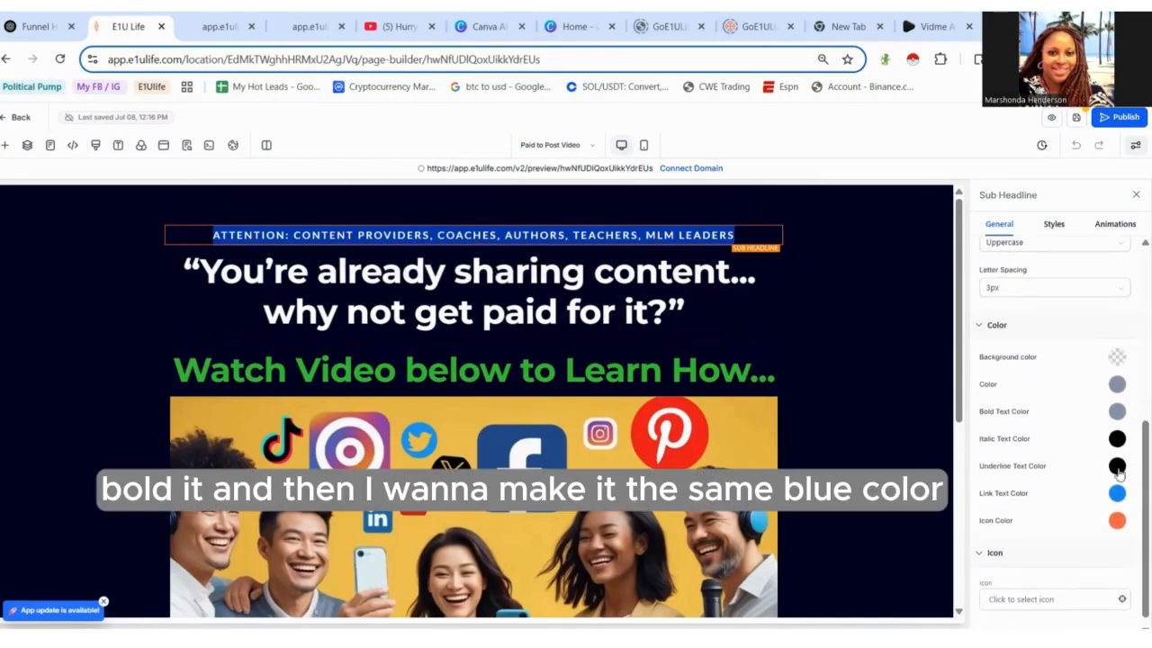
click(1115, 412)
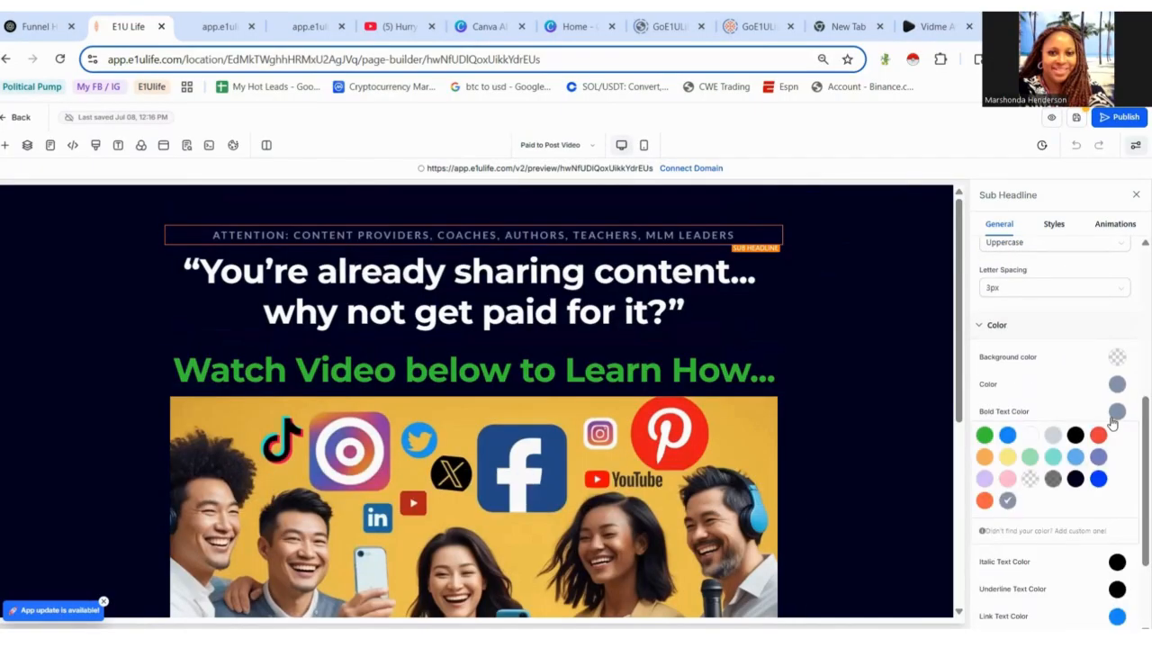
click(1006, 435)
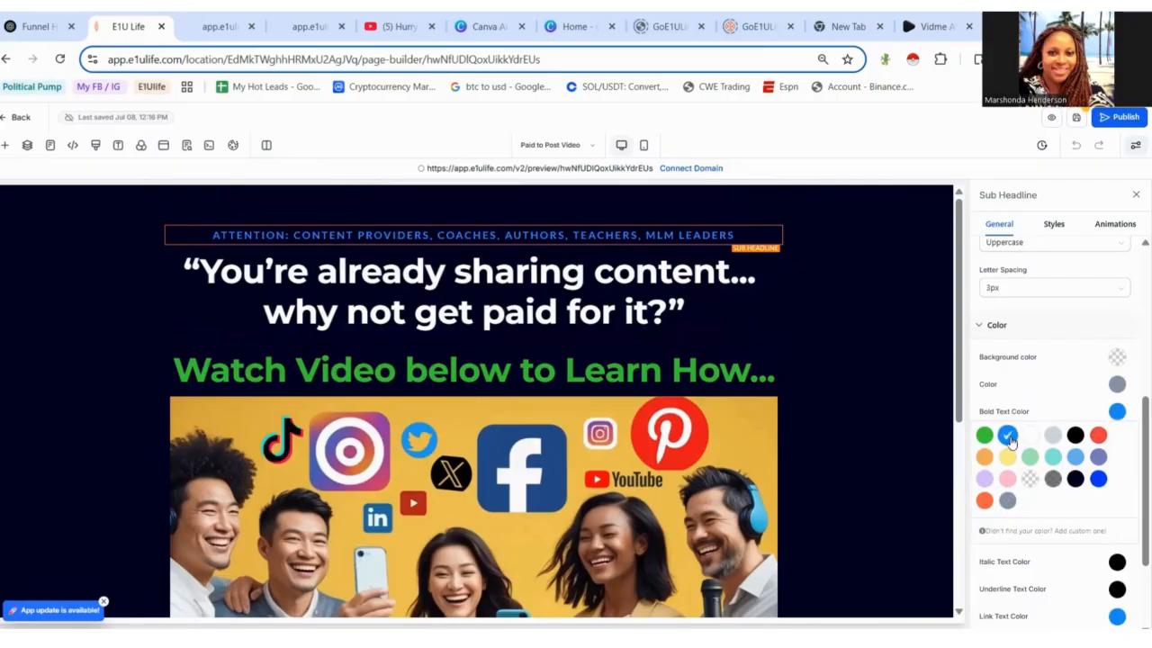
click(907, 425)
- Save the Paid to Post Video page and open its preview
drag(961, 280, 1009, 232)
click(1076, 120)
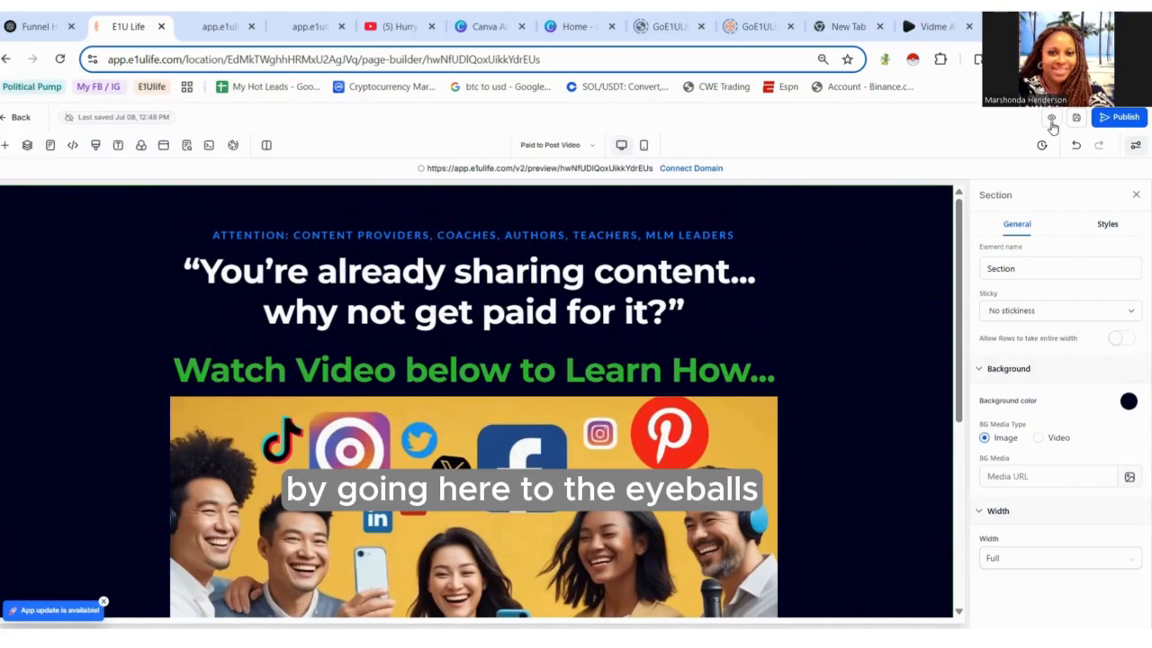
click(1051, 120)
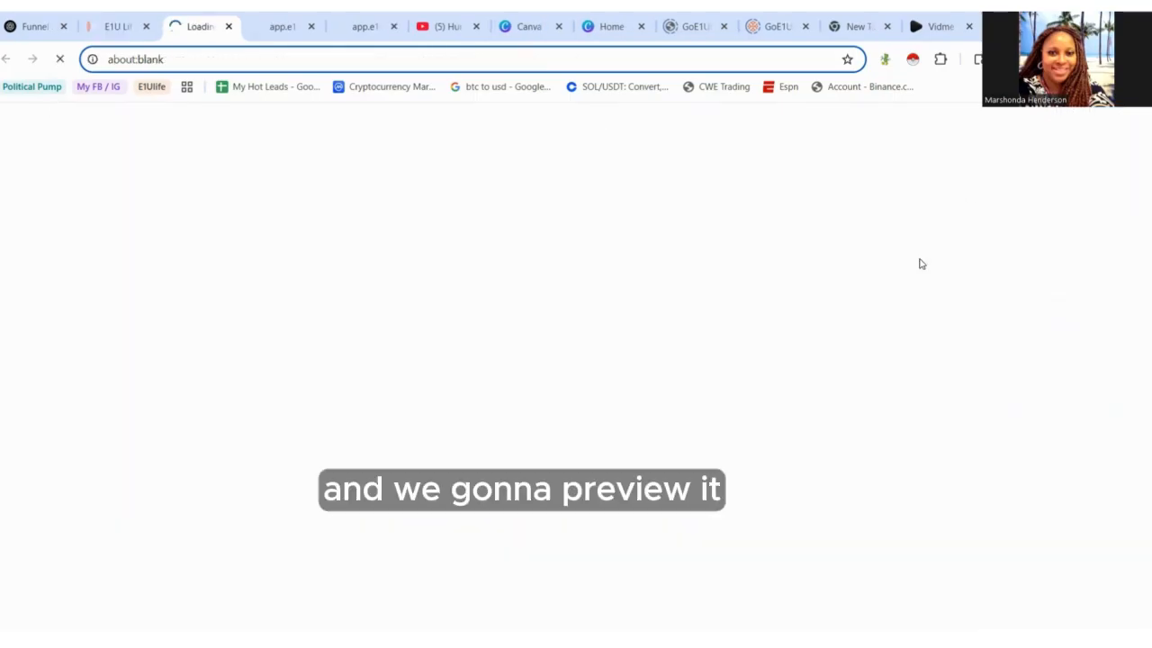
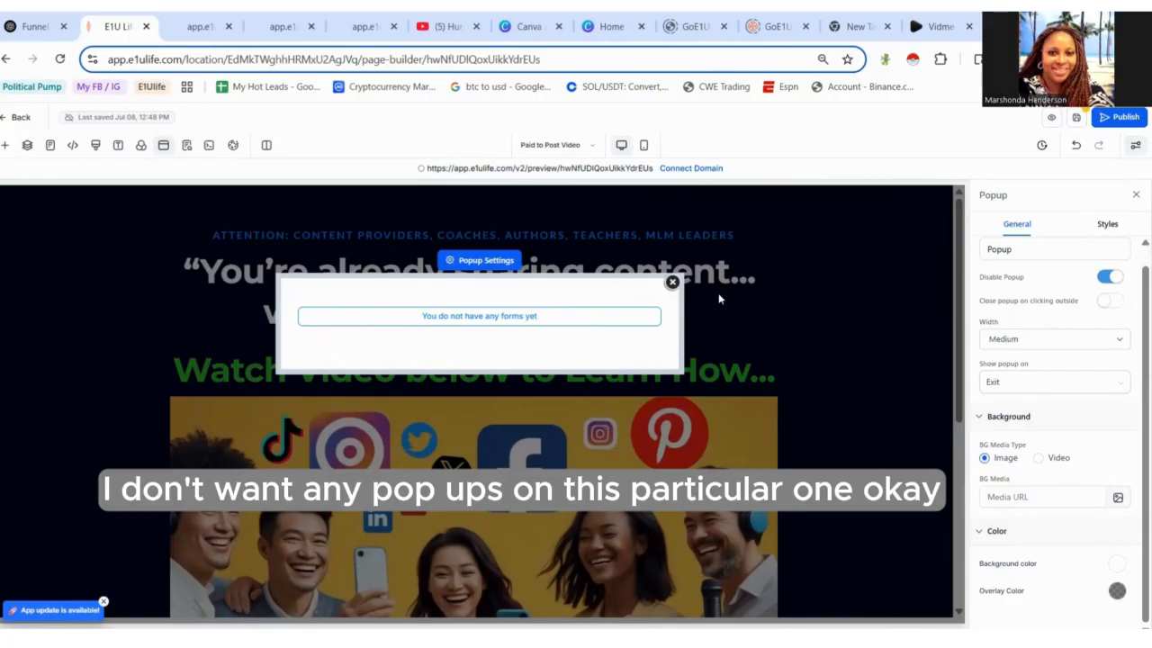
- Close the popup editor and switch to the PaidtoPost page
click(674, 283)
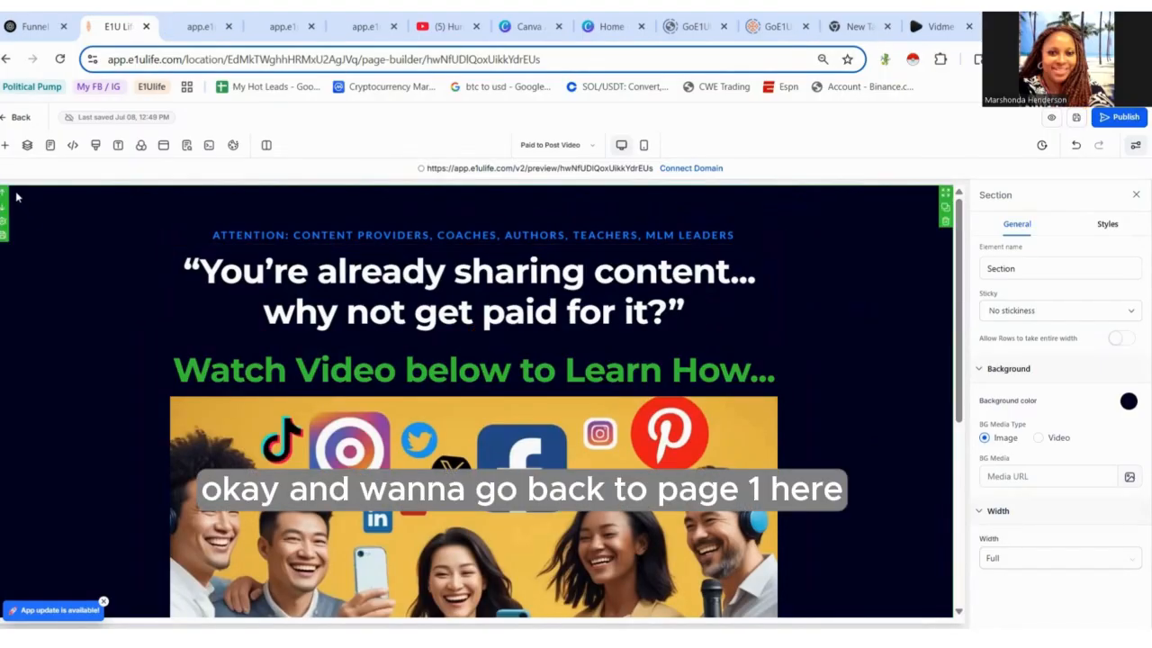
click(52, 147)
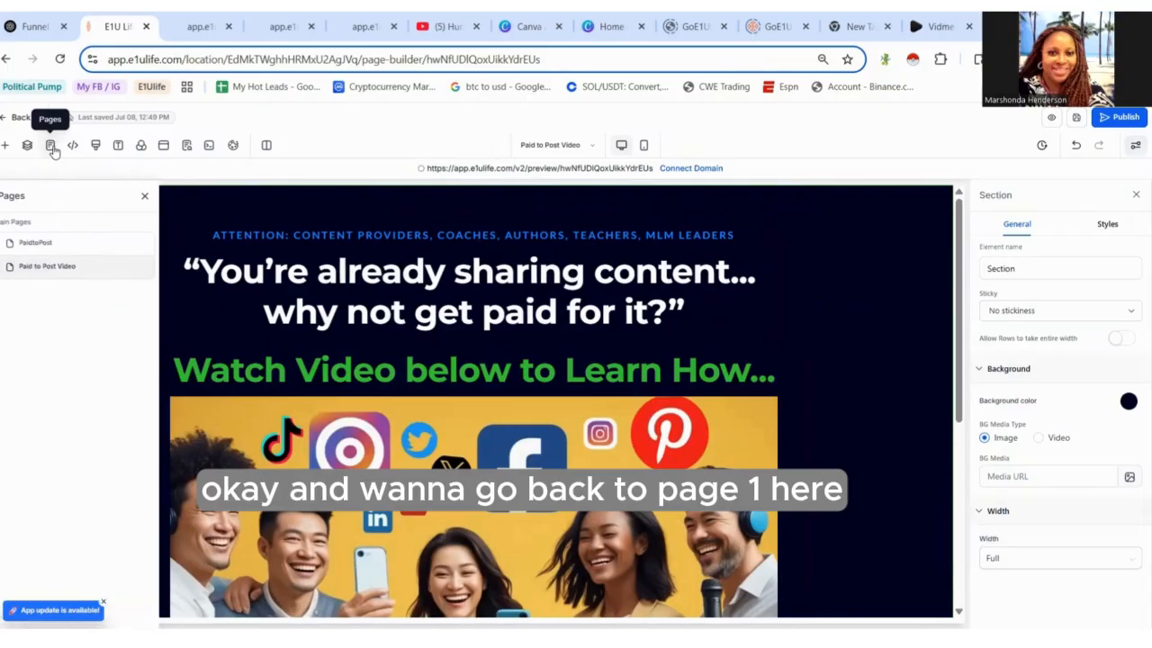
click(36, 243)
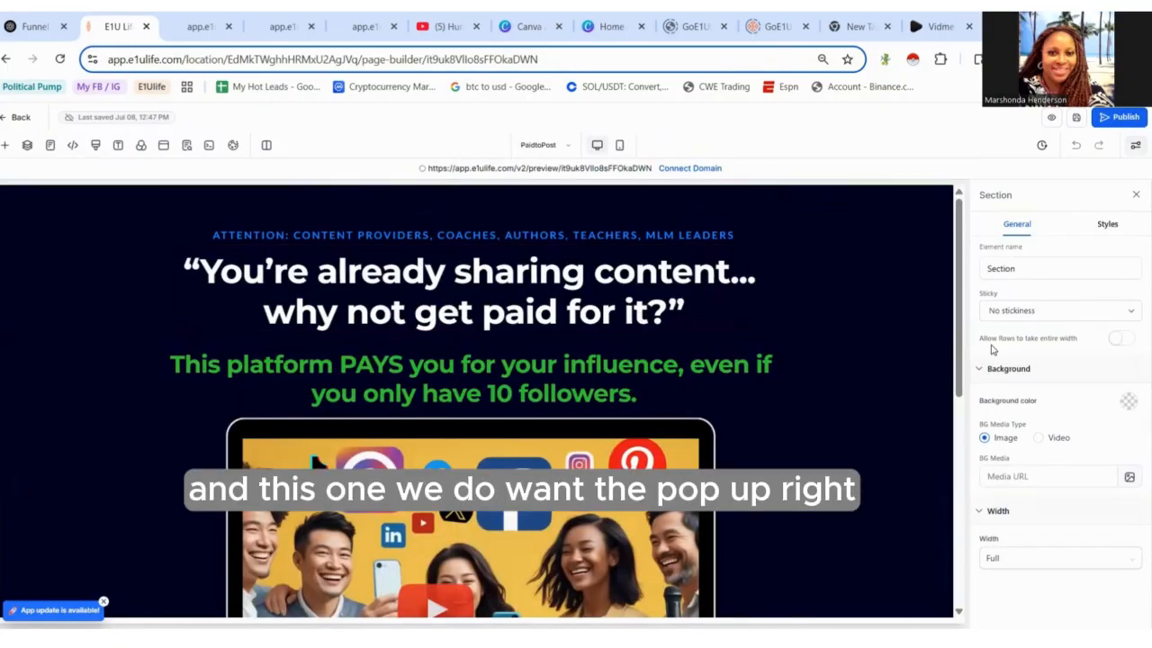
- Preview the PaidtoPost page, trigger the popup from the video, then return to the editor
drag(958, 389, 1023, 398)
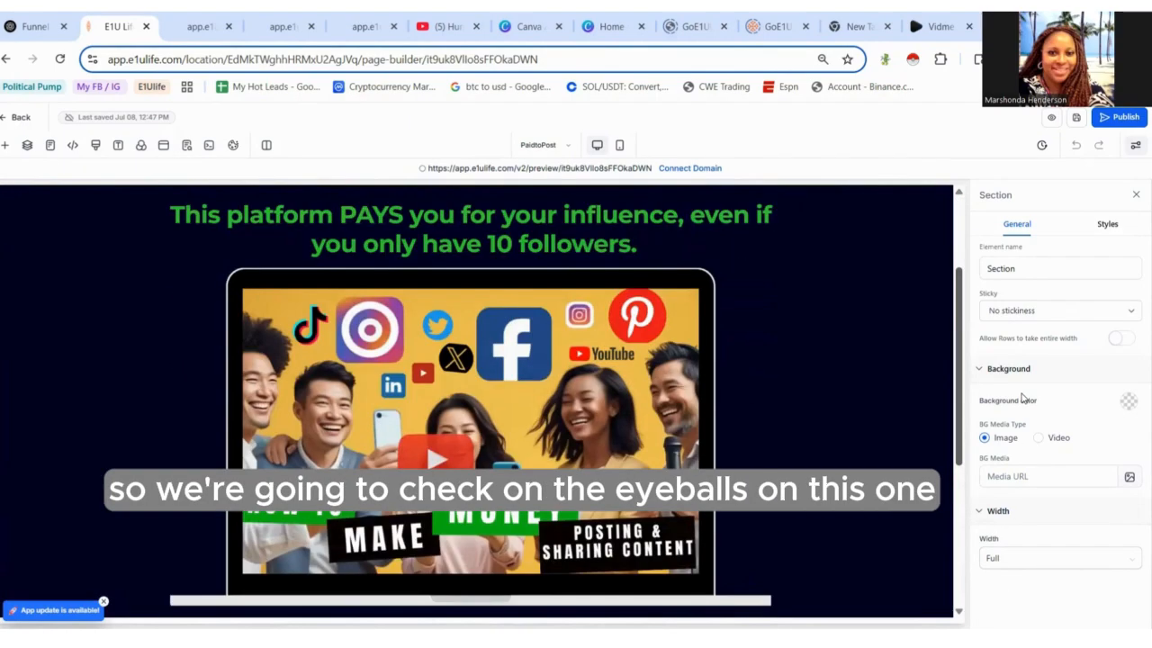
click(1050, 120)
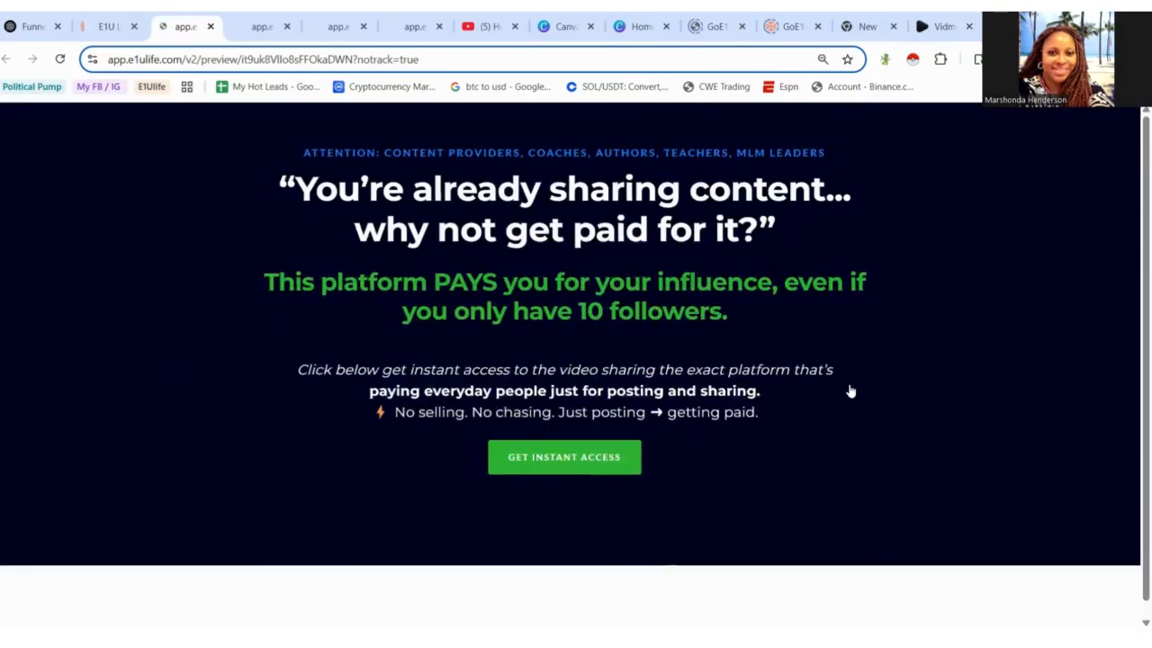
mouse_move(1134, 301)
mouse_down()
mouse_move(1131, 466)
mouse_move(1134, 291)
mouse_up()
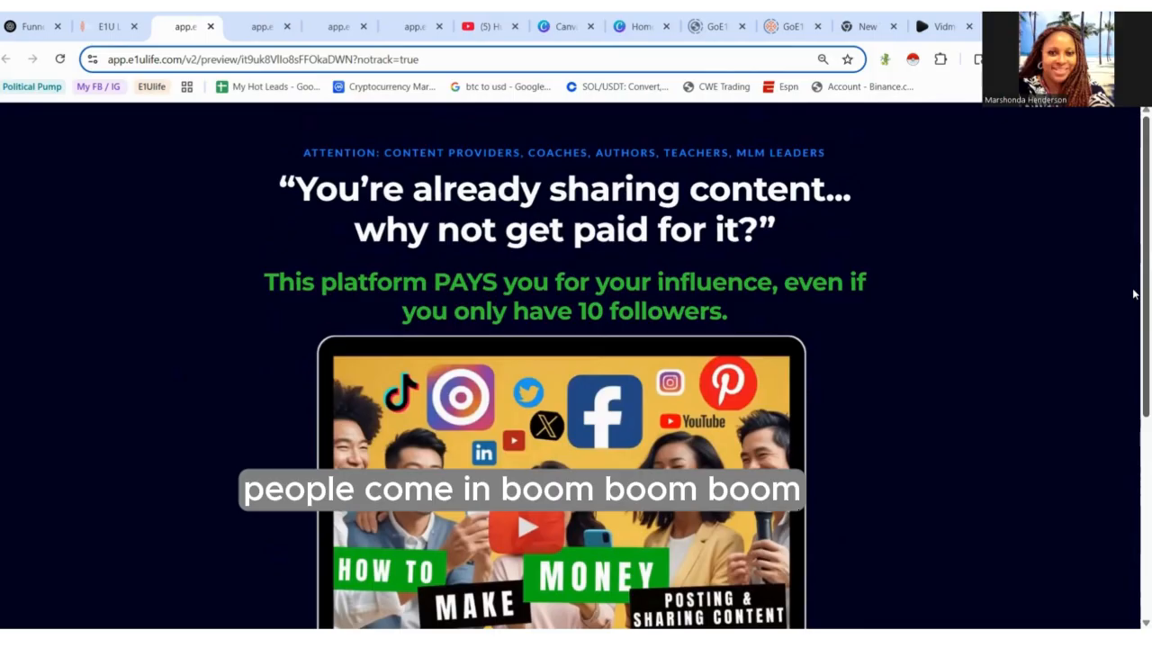
drag(1133, 296, 1133, 415)
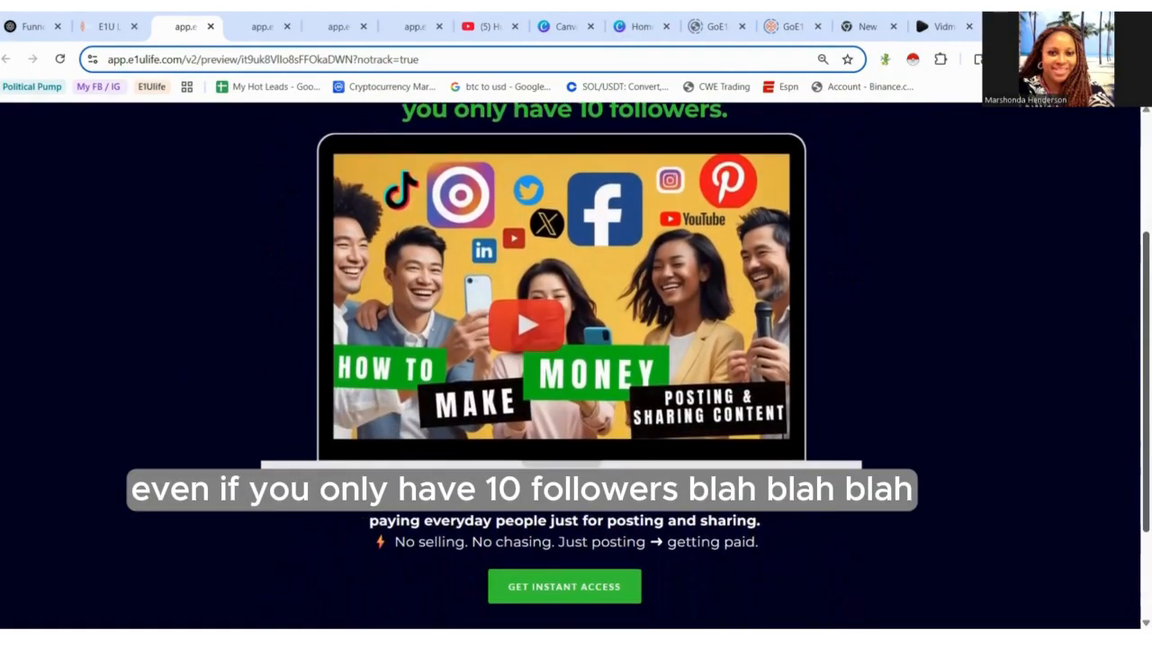
click(543, 332)
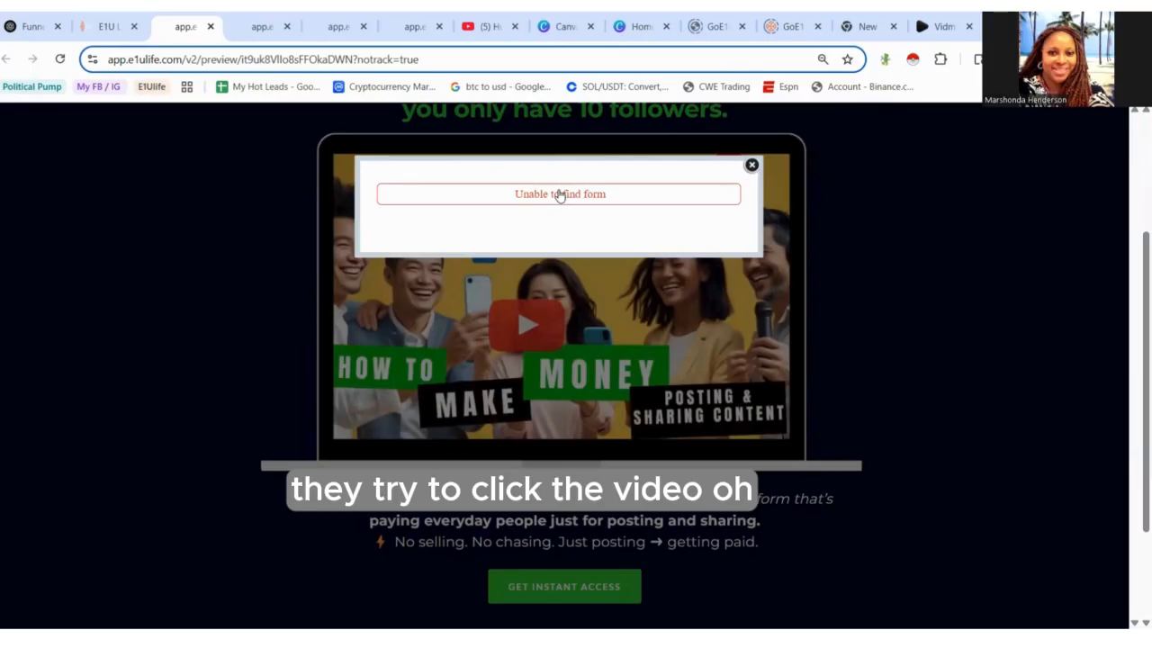
click(752, 166)
click(359, 143)
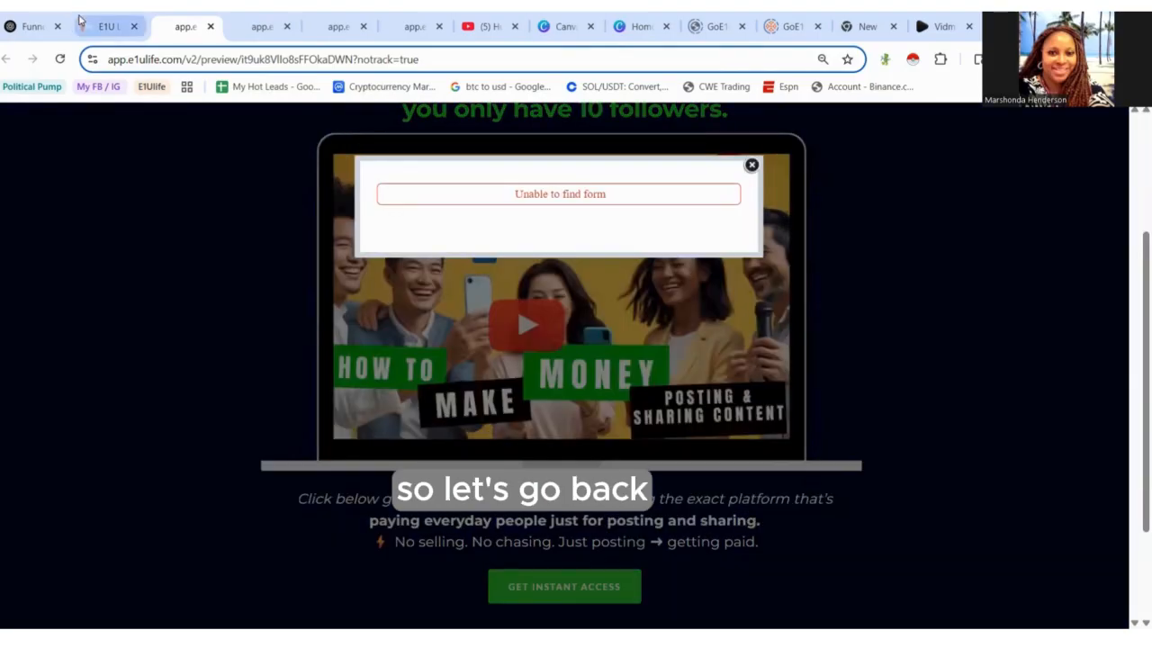
click(85, 23)
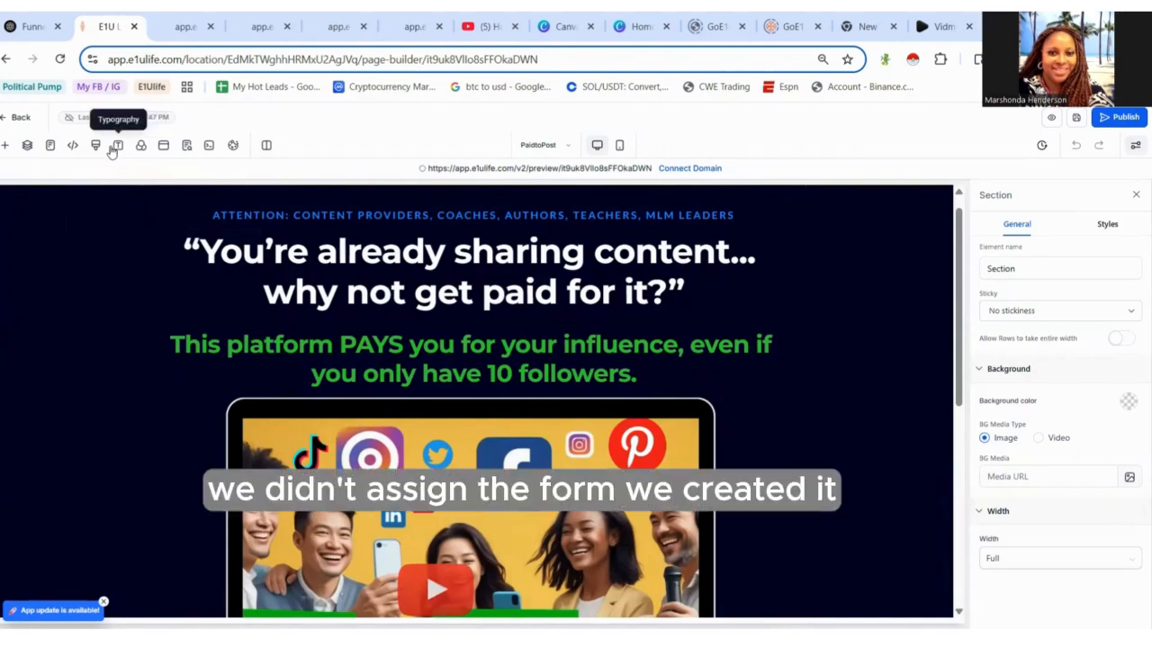
- Add a form element to the page's popup and assign the 'Get Instant access -Get Paid to Post' form
click(164, 148)
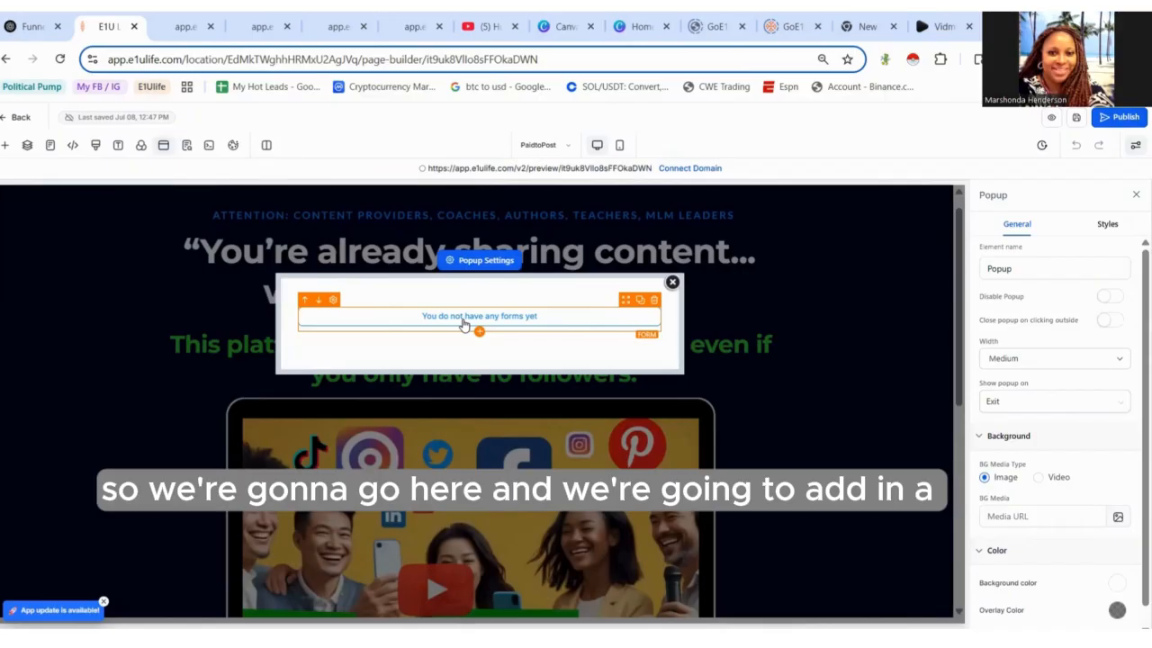
click(463, 324)
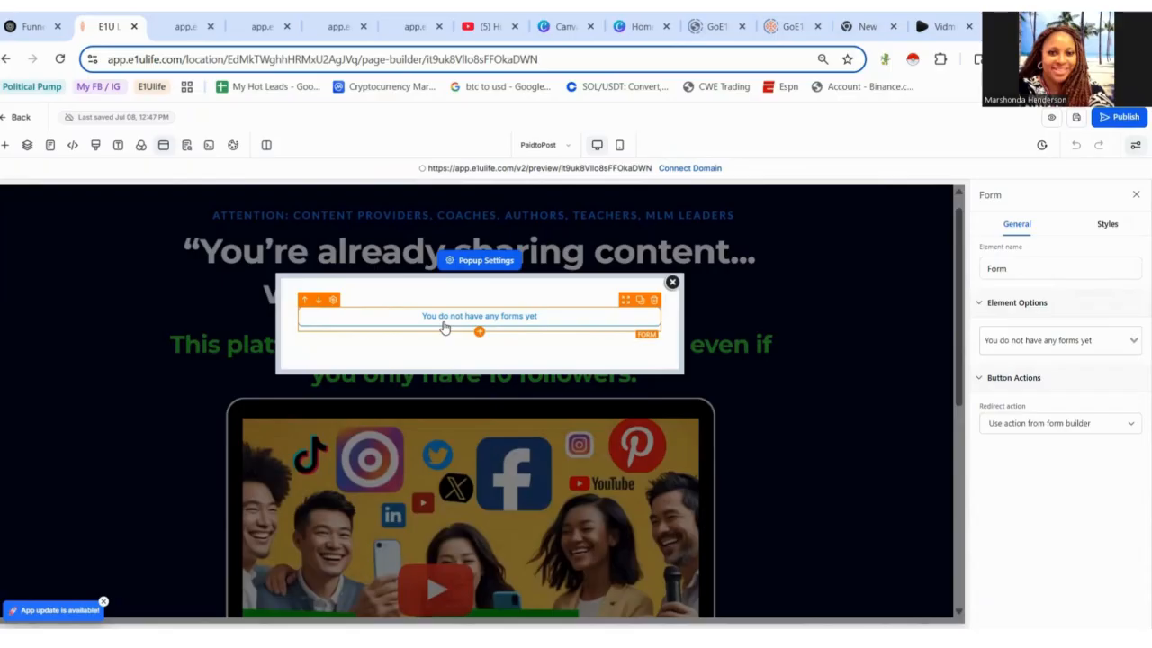
click(329, 294)
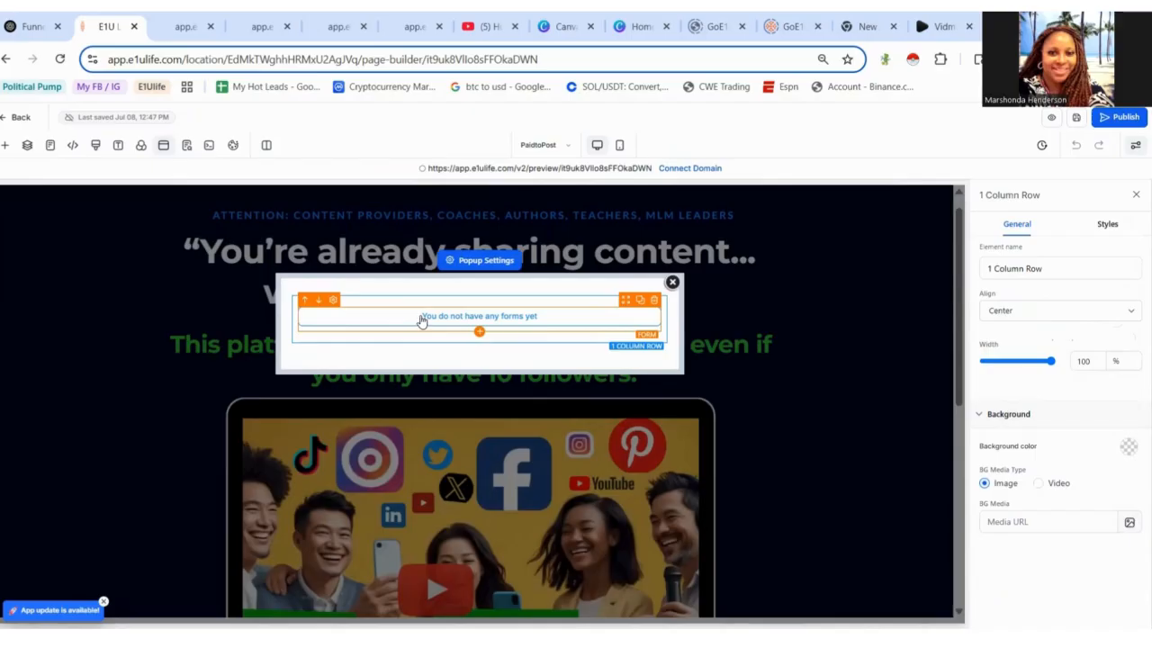
click(424, 321)
click(479, 333)
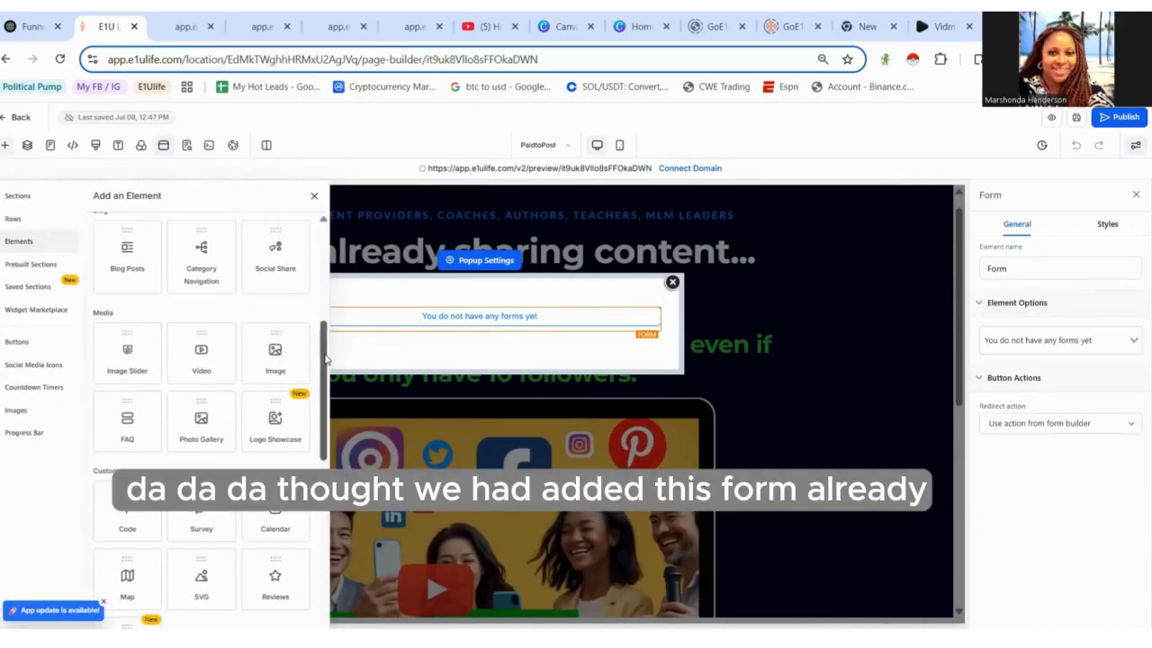
mouse_move(326, 351)
mouse_down()
mouse_move(333, 522)
mouse_move(330, 362)
mouse_up()
scroll(261, 315, up, 3)
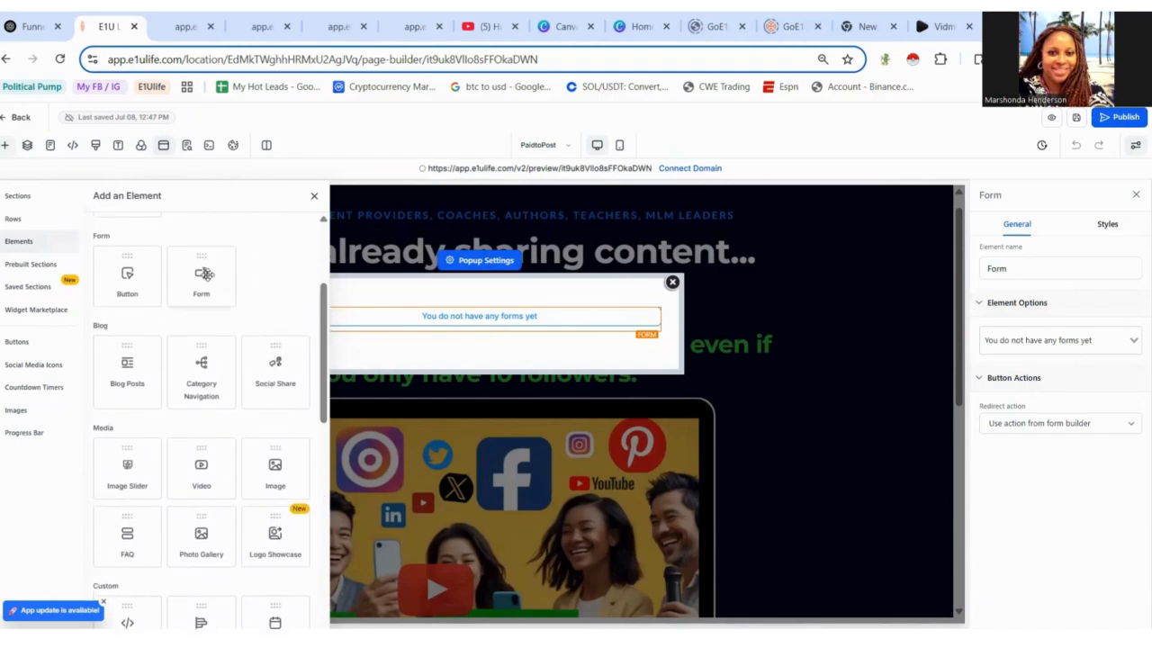
click(476, 322)
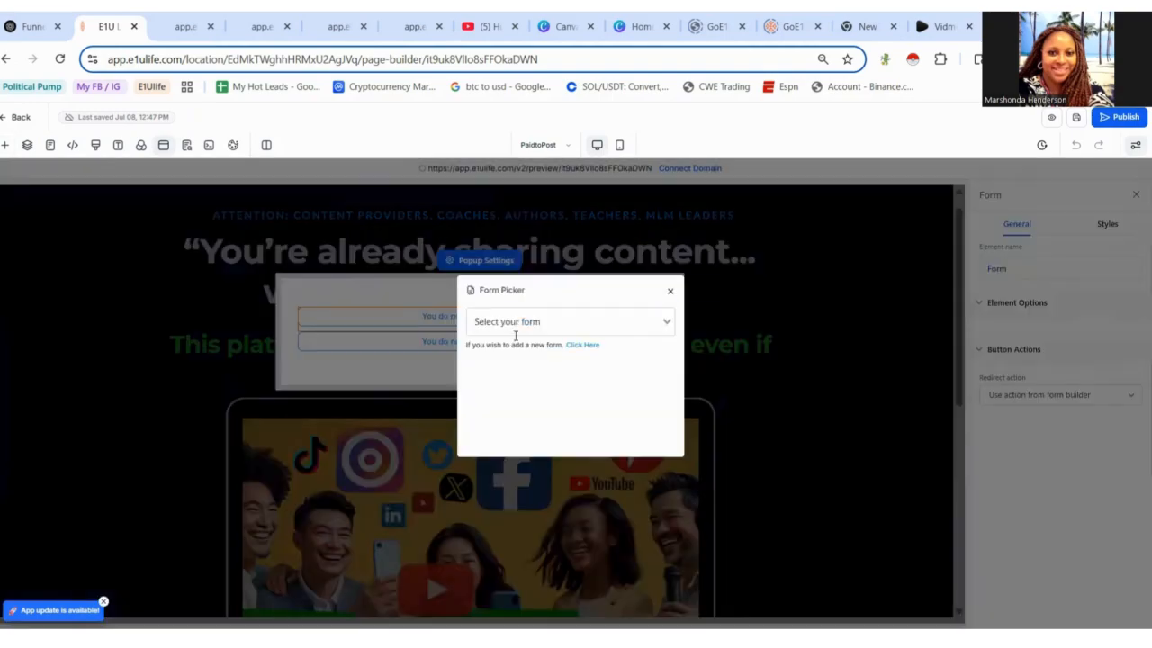
click(610, 315)
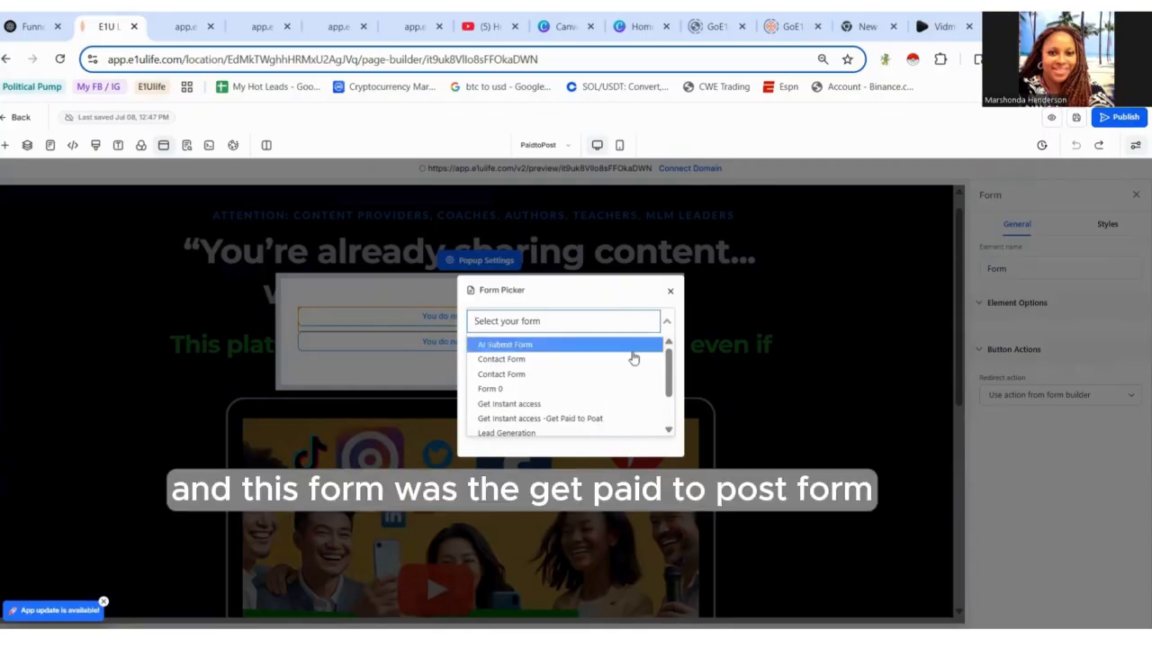
click(633, 418)
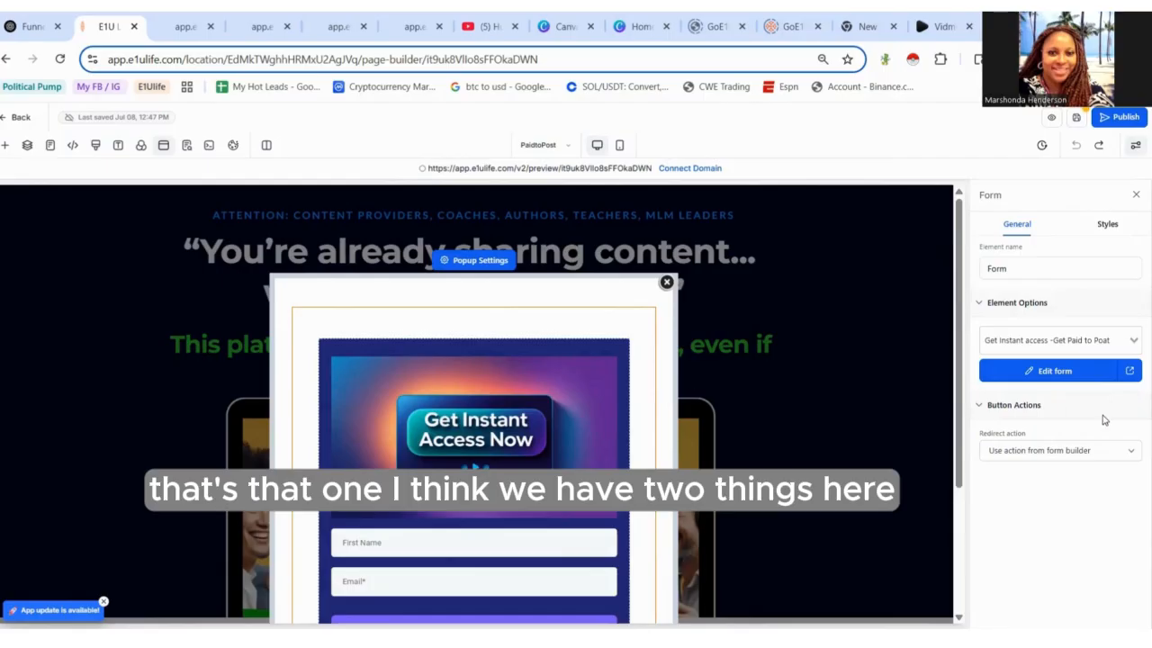
- Delete the empty leftover form element below the new form in the popup
scroll(947, 369, down, 3)
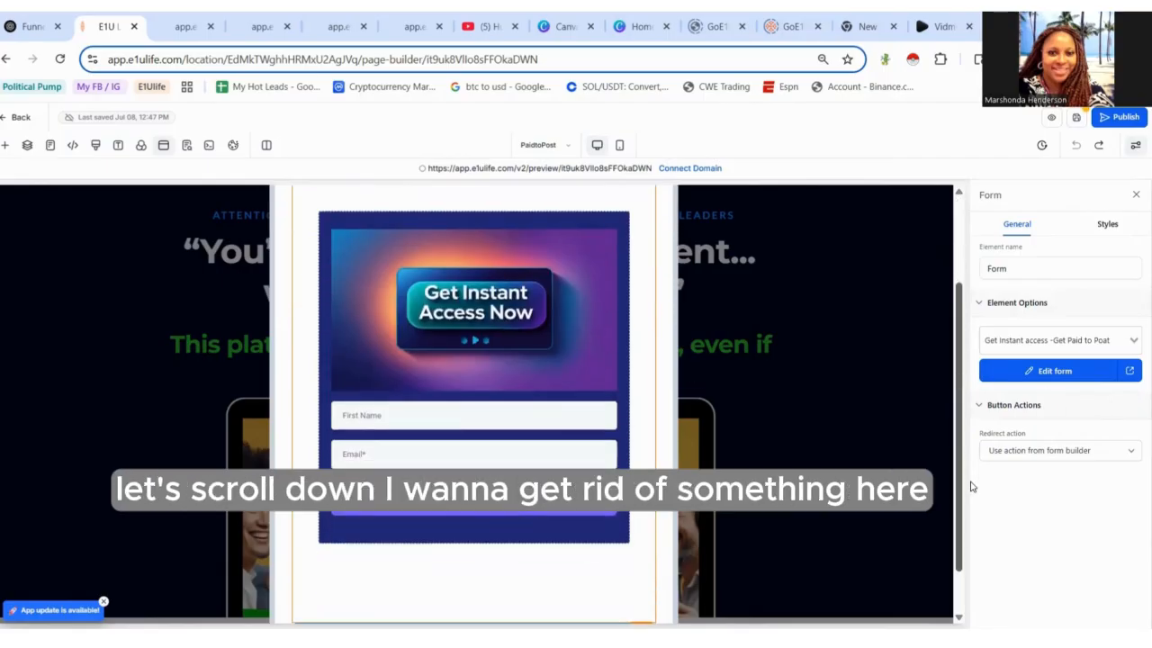
drag(969, 461, 987, 539)
mouse_move(643, 577)
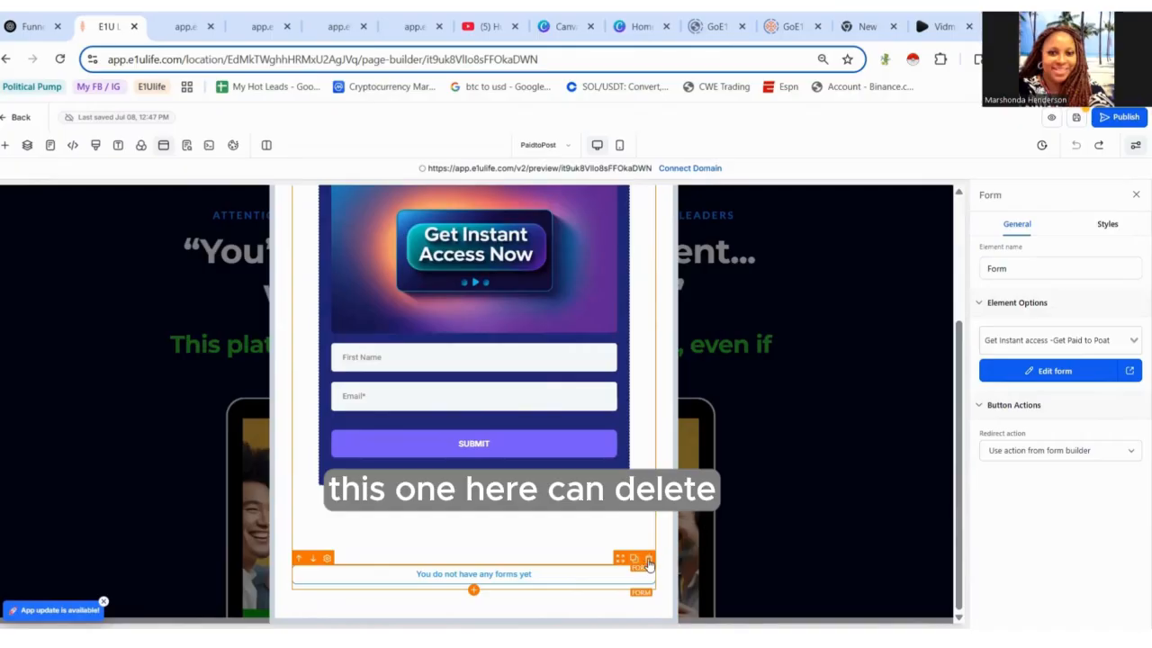
click(648, 563)
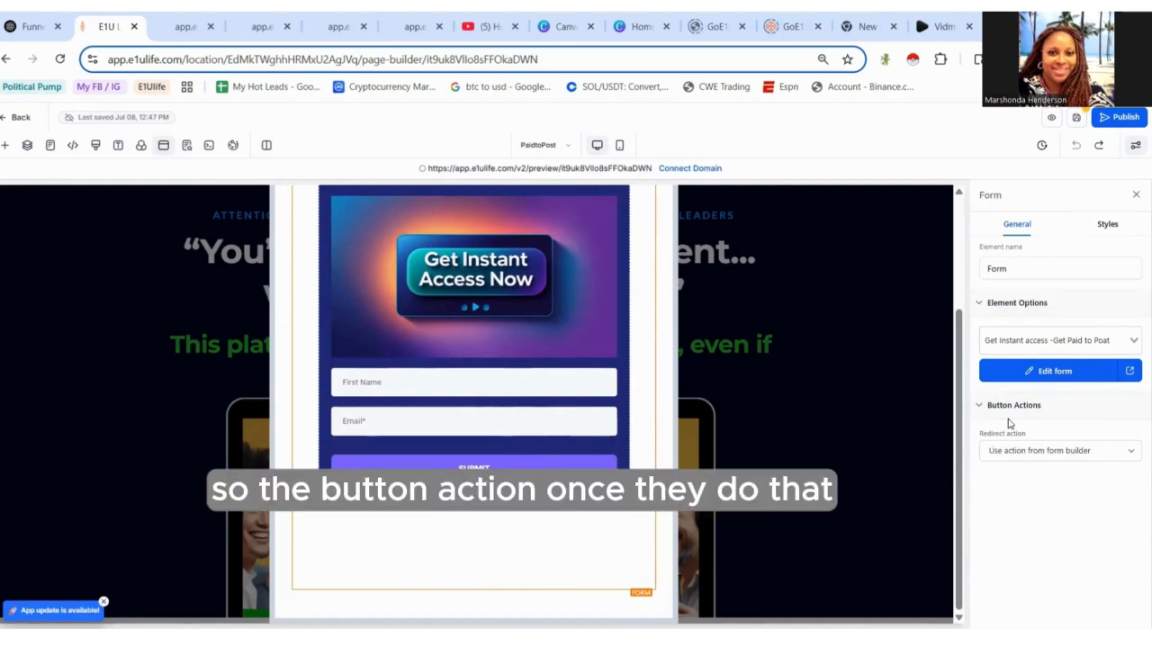
- Set the form's redirect action to Go to Next step and save the page
click(1062, 452)
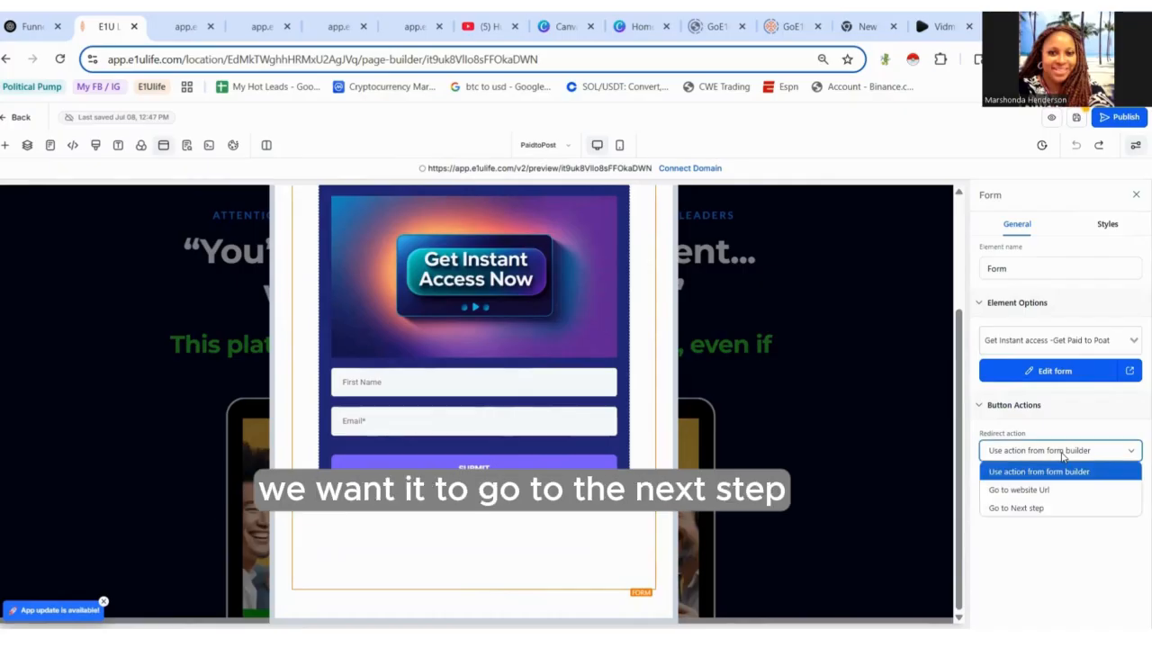
click(1056, 508)
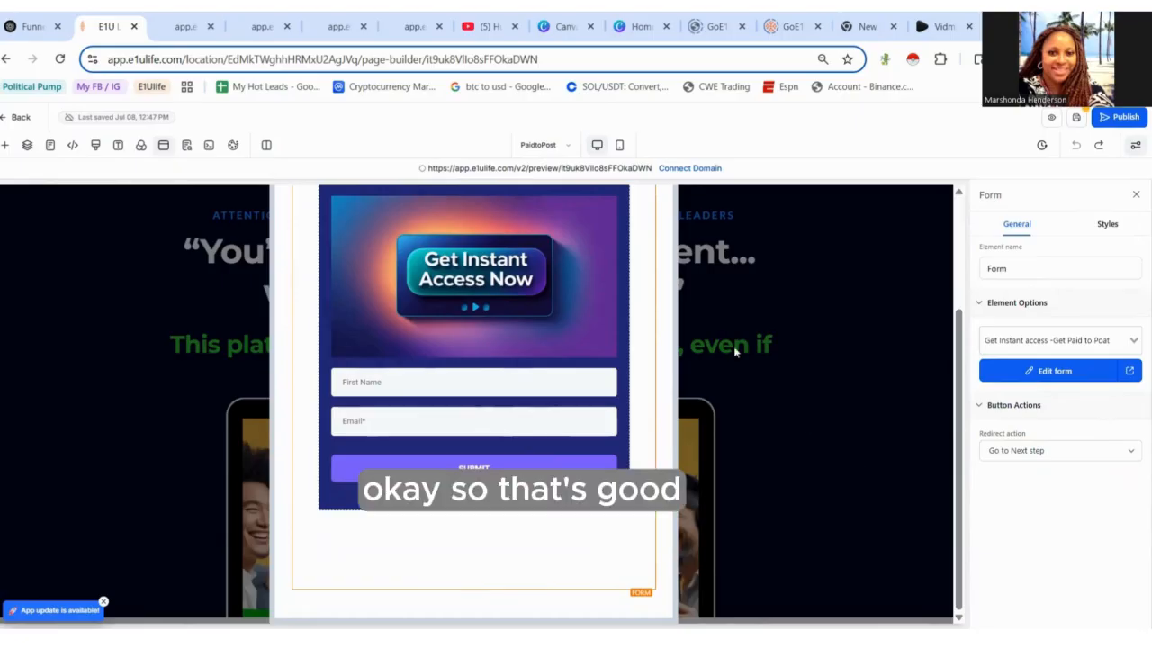
click(1076, 119)
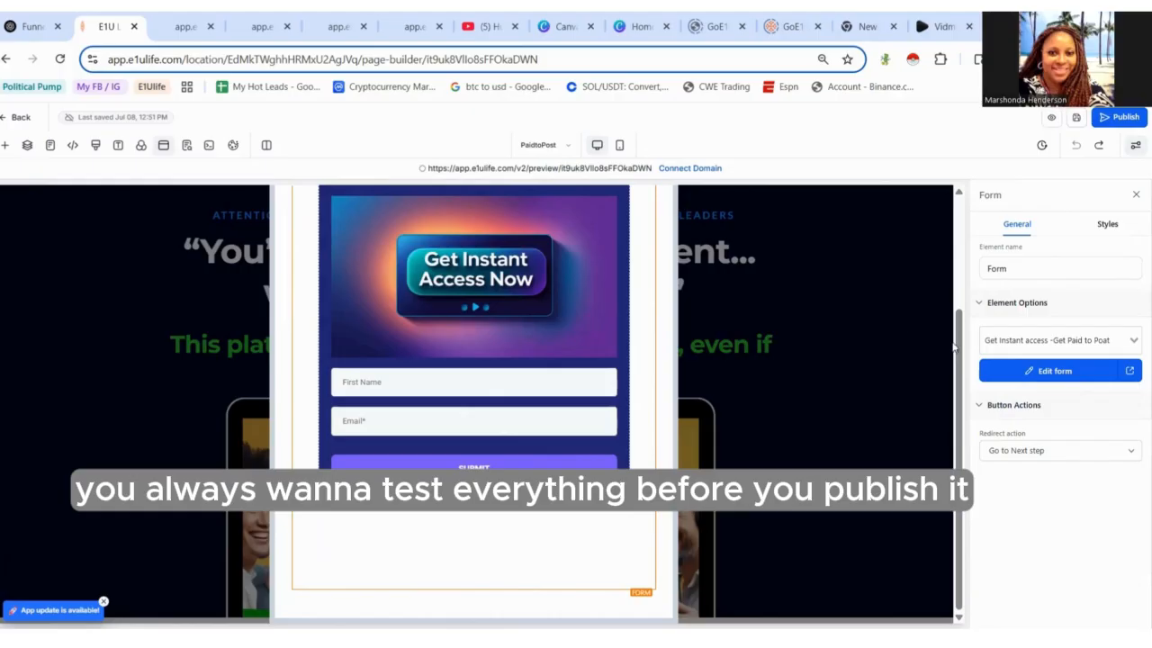
- Preview the page, open the popup from the video, and submit the form with a first name and email
drag(961, 358, 961, 200)
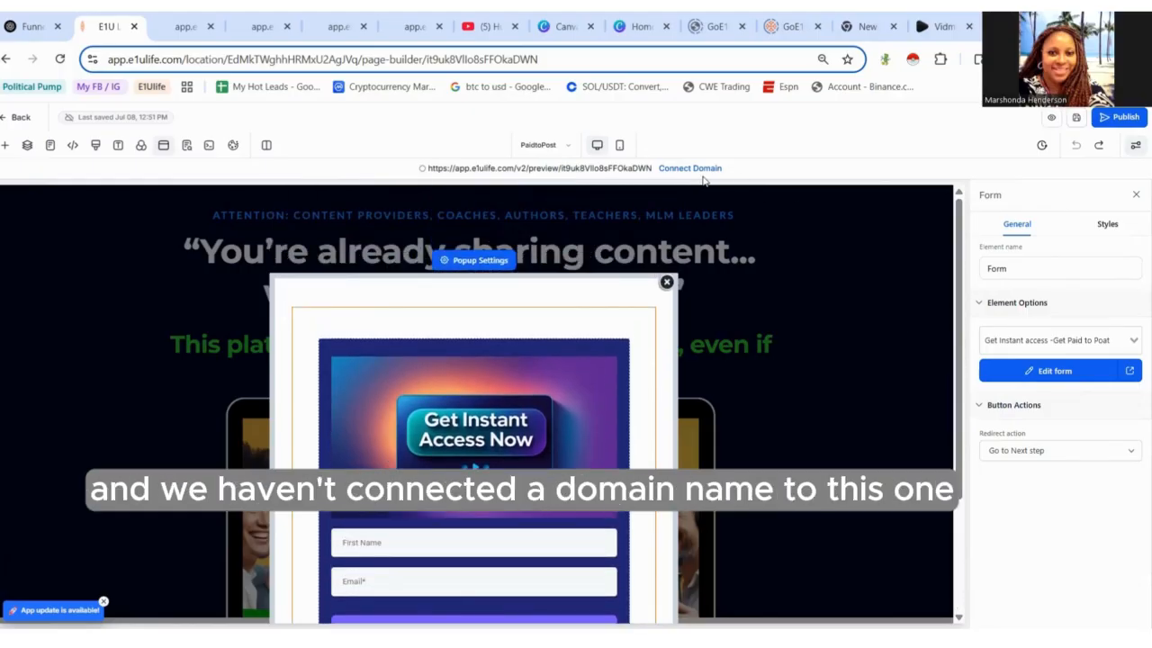
click(665, 282)
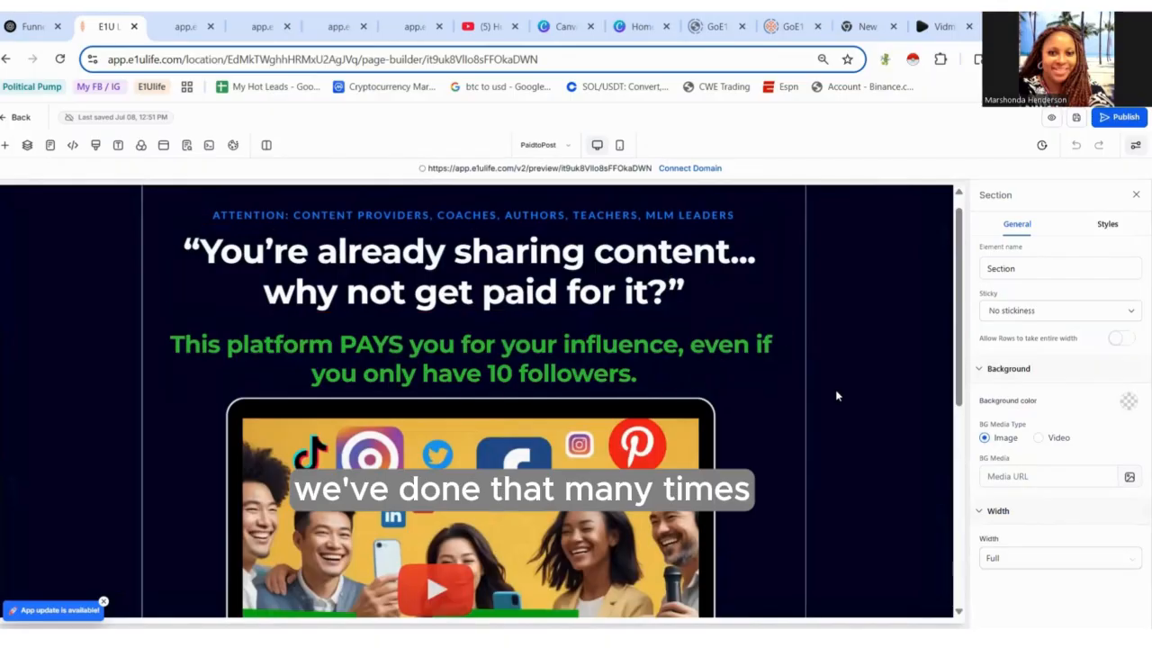
click(1053, 120)
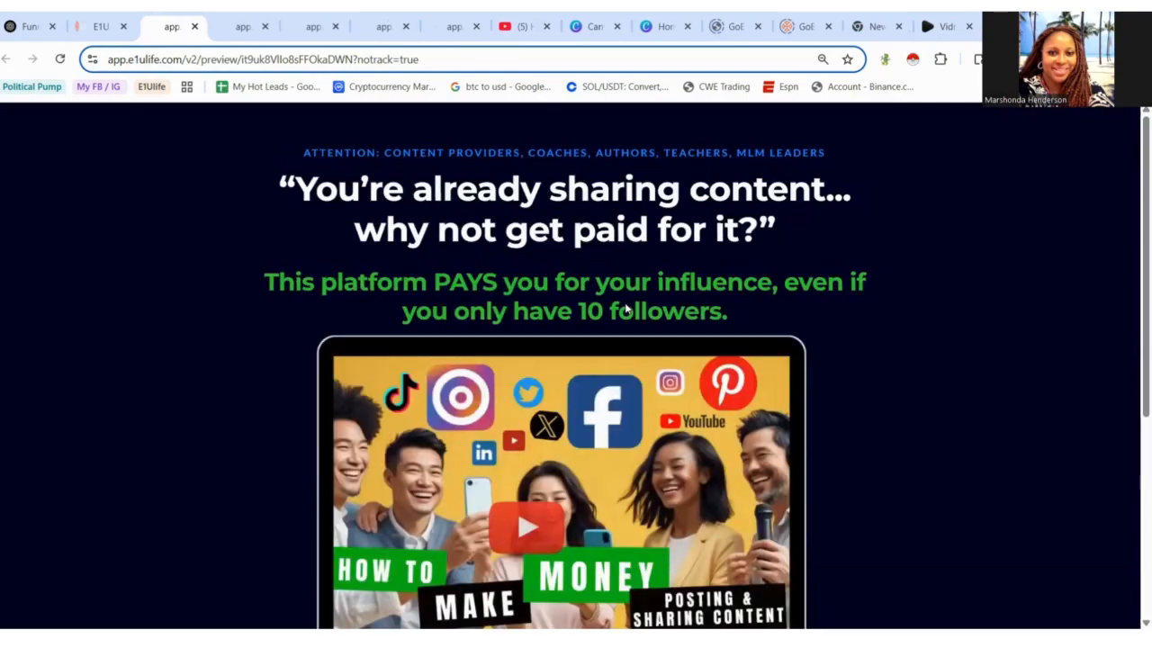
drag(1133, 321, 1133, 424)
click(606, 333)
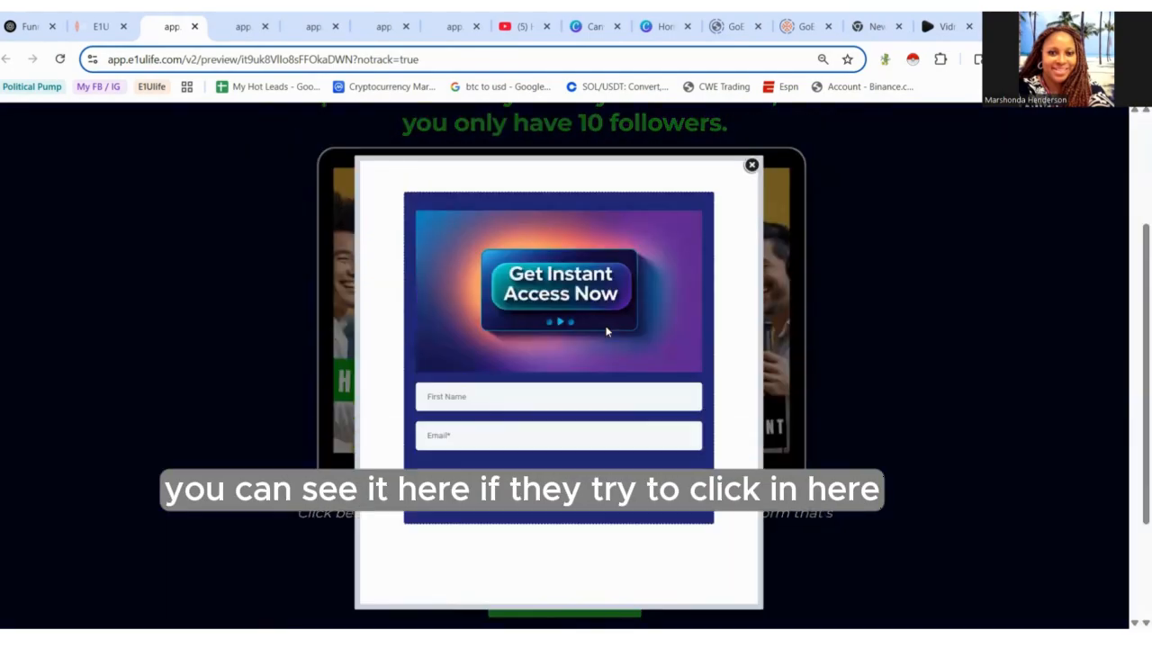
click(592, 396)
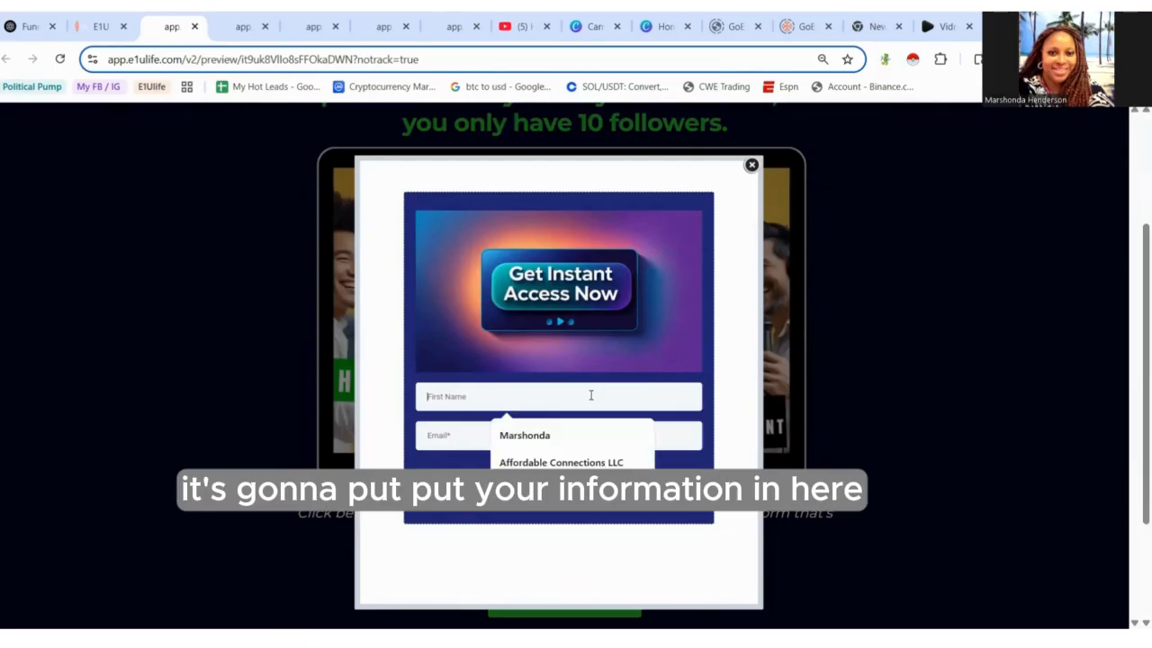
click(558, 440)
click(558, 442)
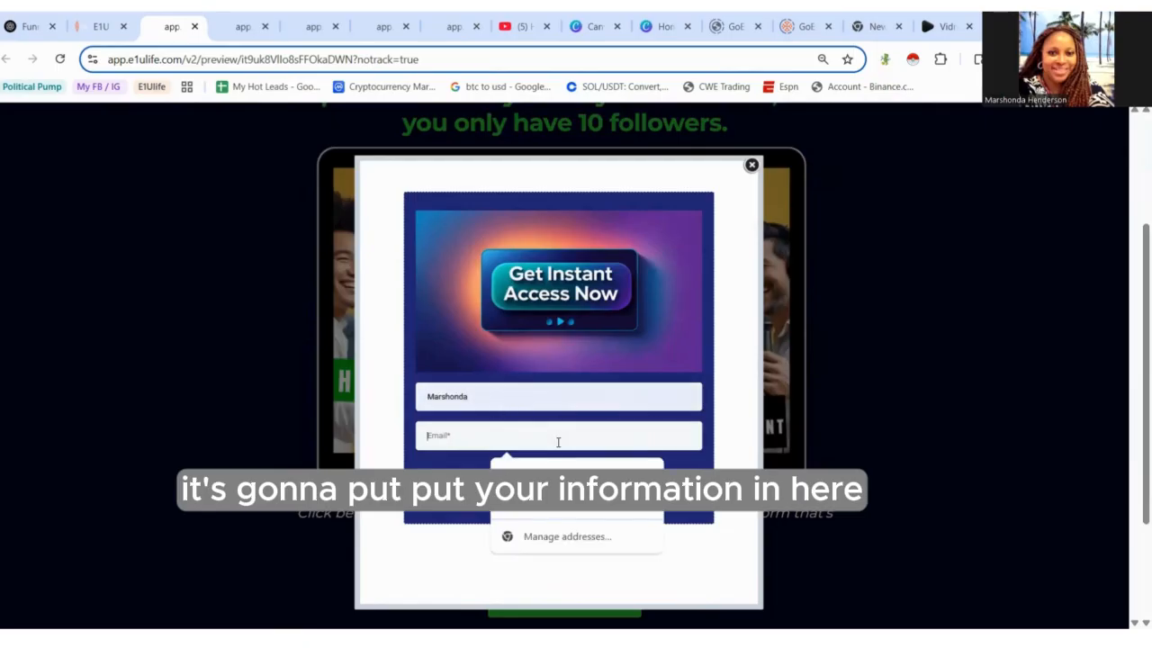
click(574, 476)
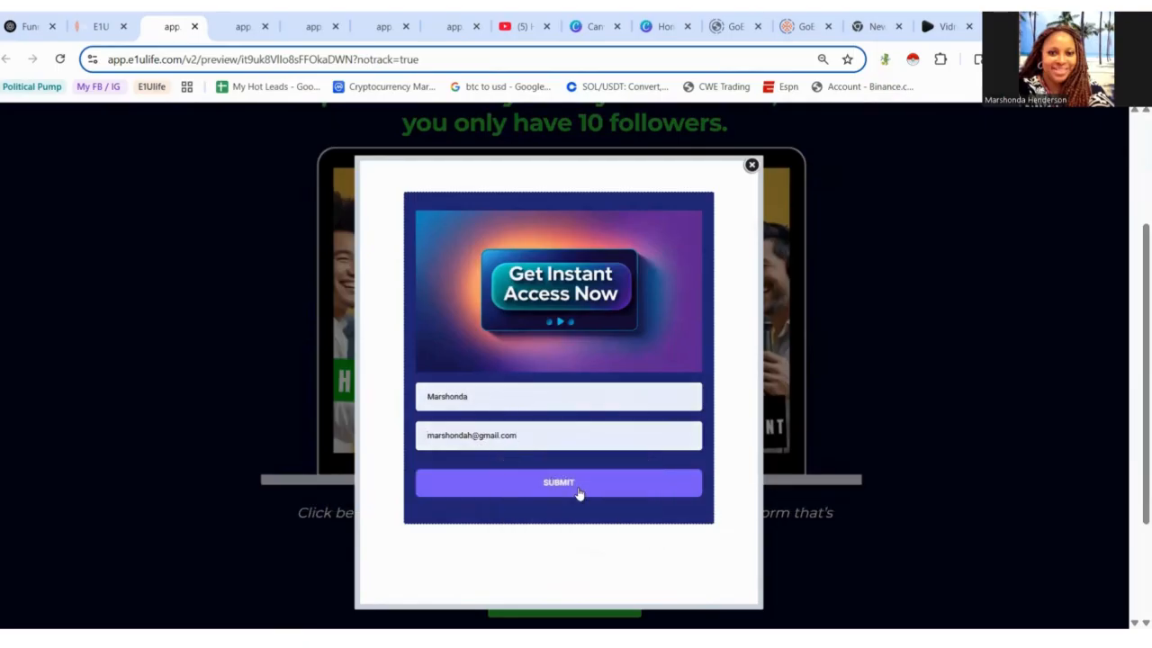
click(579, 493)
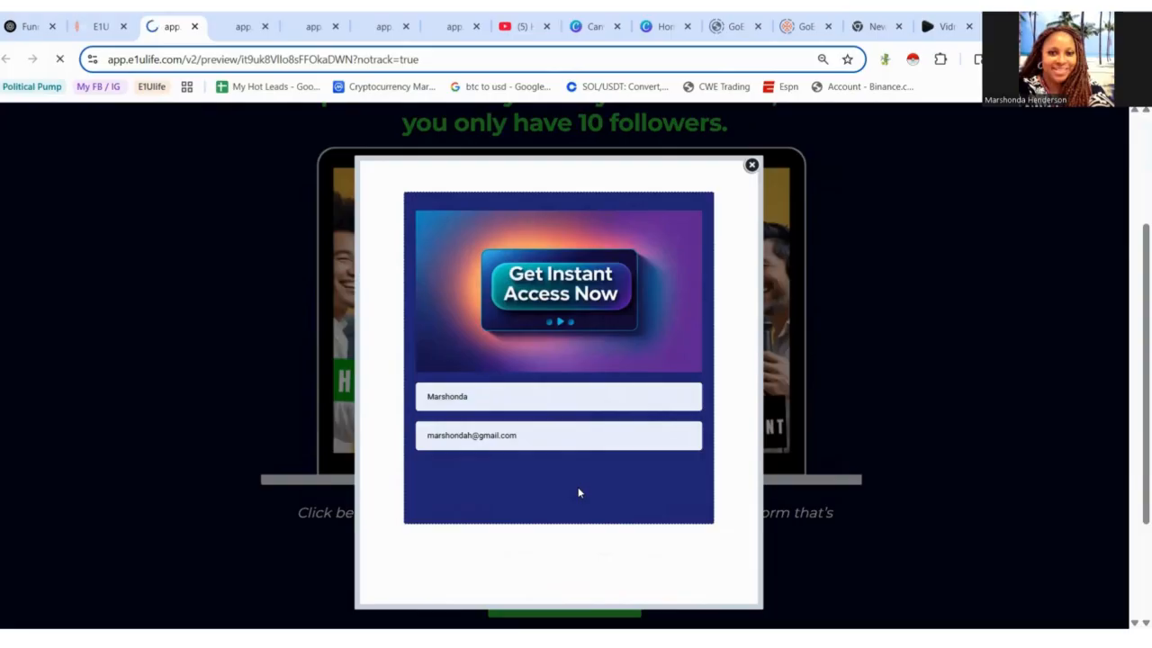
- Test that the Get Instant Access button also opens the popup form in the preview
scroll(579, 493, down, 2)
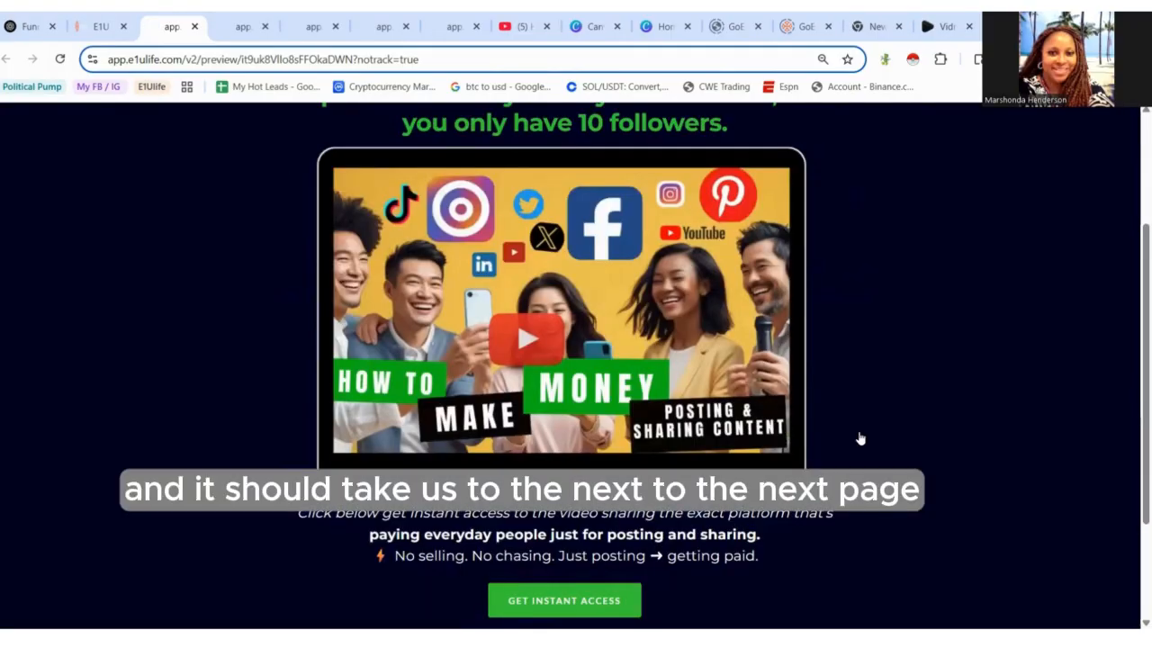
drag(1126, 415, 1132, 510)
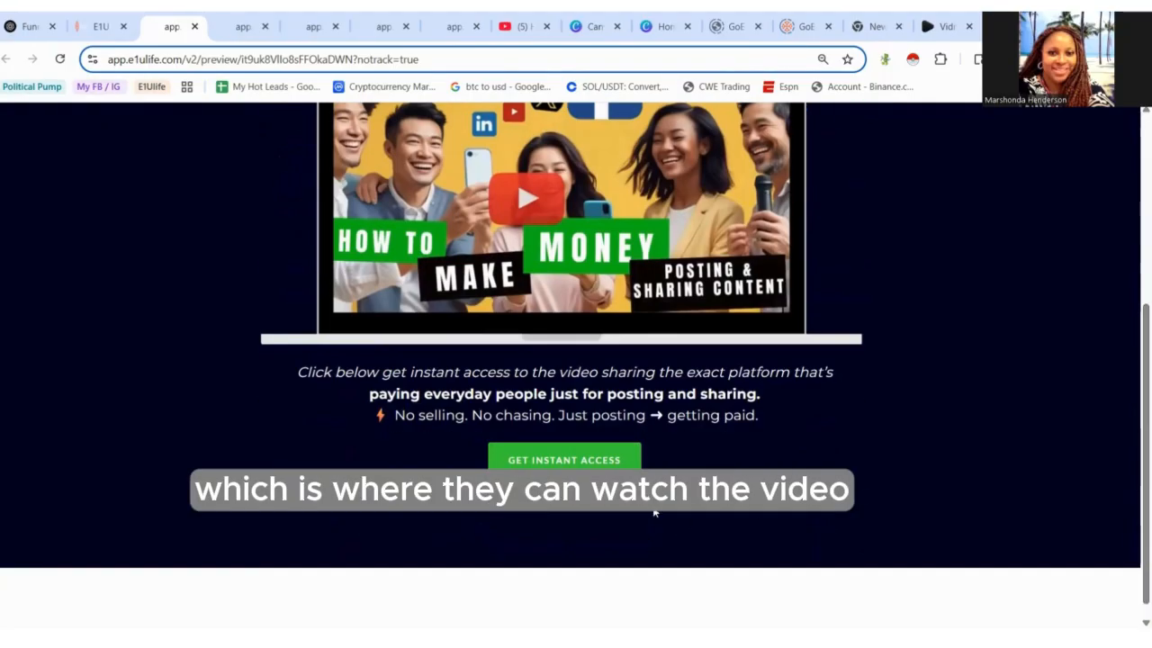
click(603, 464)
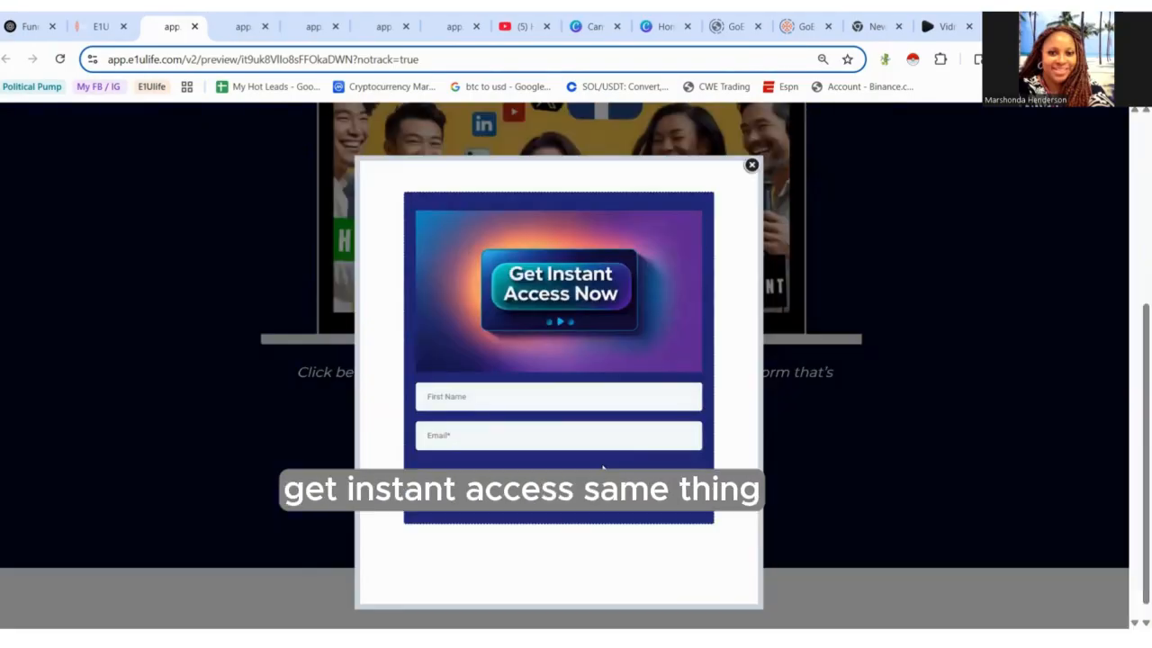
- Fill in the preview popup form with a first name and email and submit it
click(573, 408)
click(571, 432)
click(575, 433)
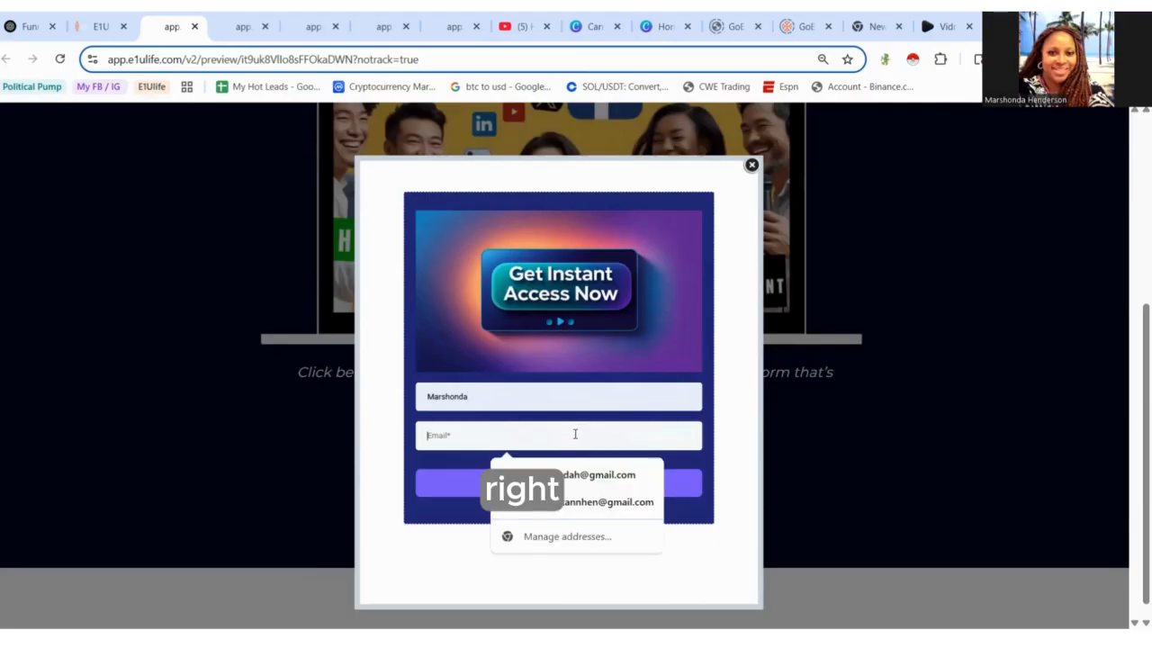
click(580, 474)
click(578, 494)
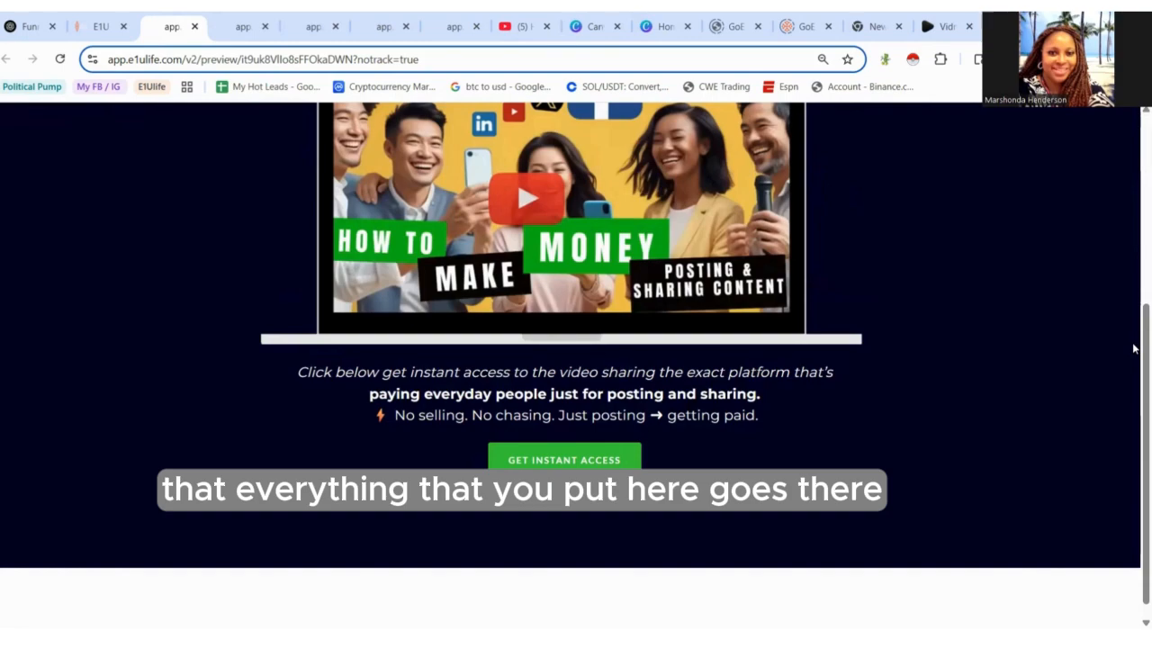
drag(1134, 348, 1134, 157)
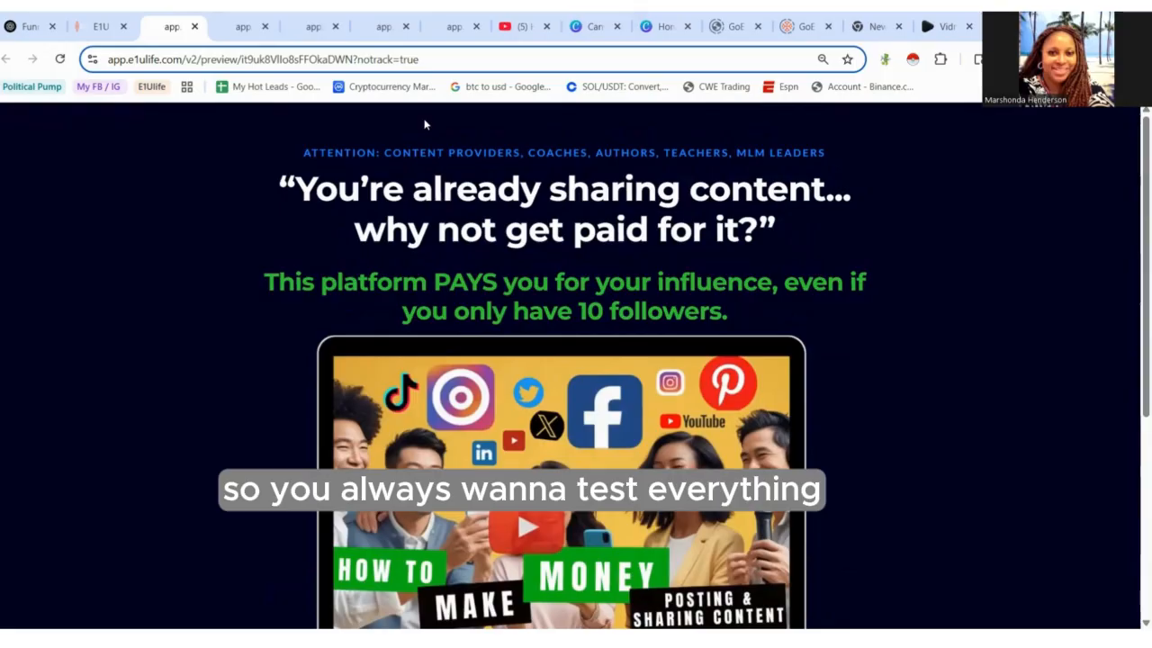
- Return to the PaidtoPost funnel step and open its page in the page builder
mouse_move(102, 87)
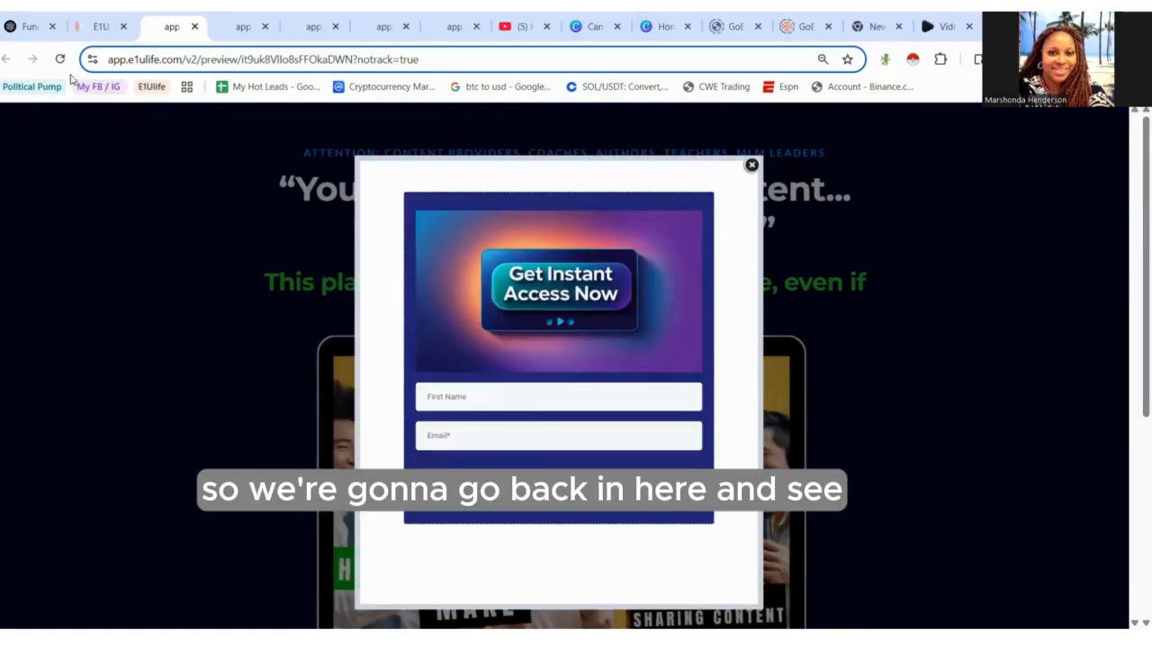
click(101, 26)
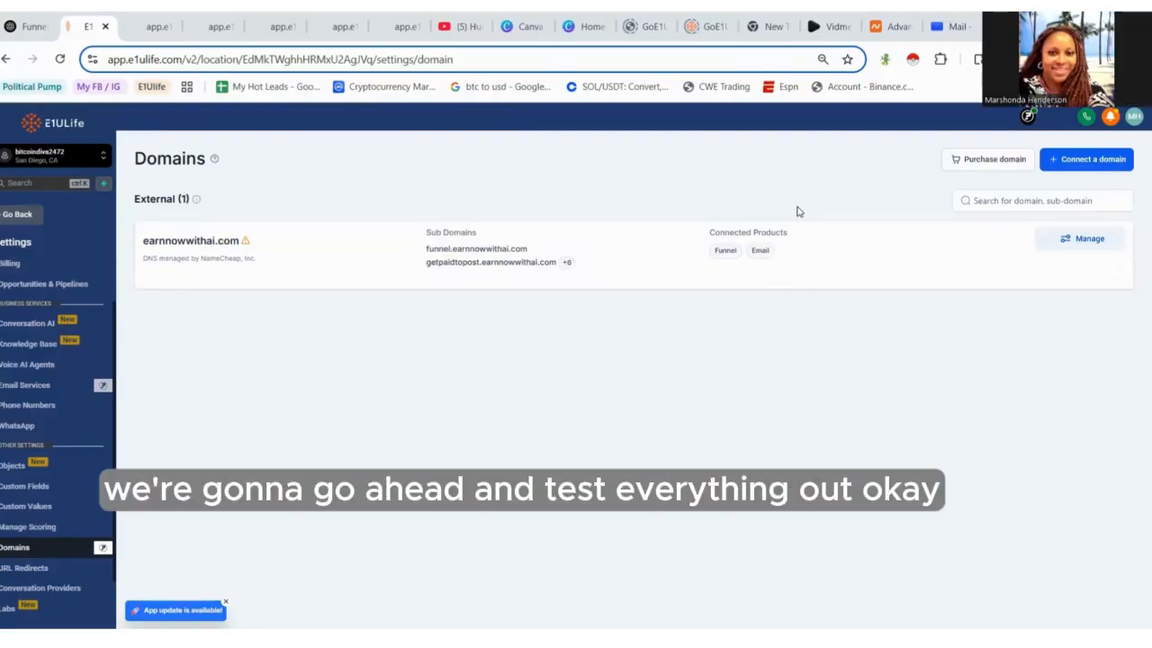
click(11, 219)
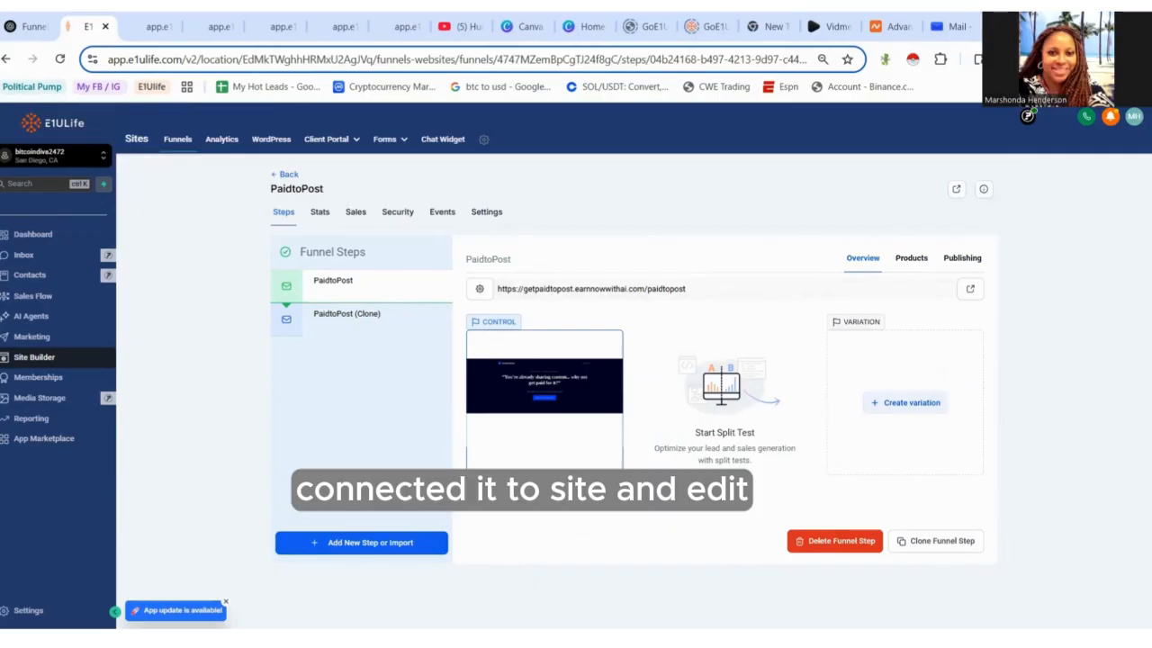
click(601, 423)
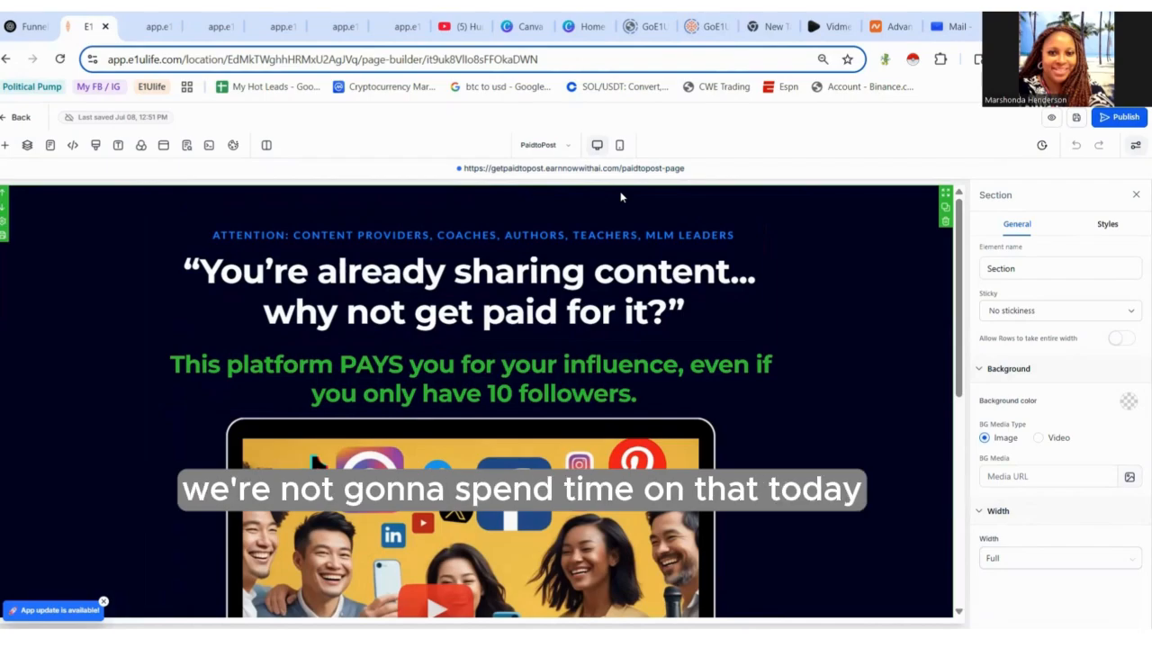
- Open the Paid to Post Video page and review its content
drag(958, 286, 1011, 469)
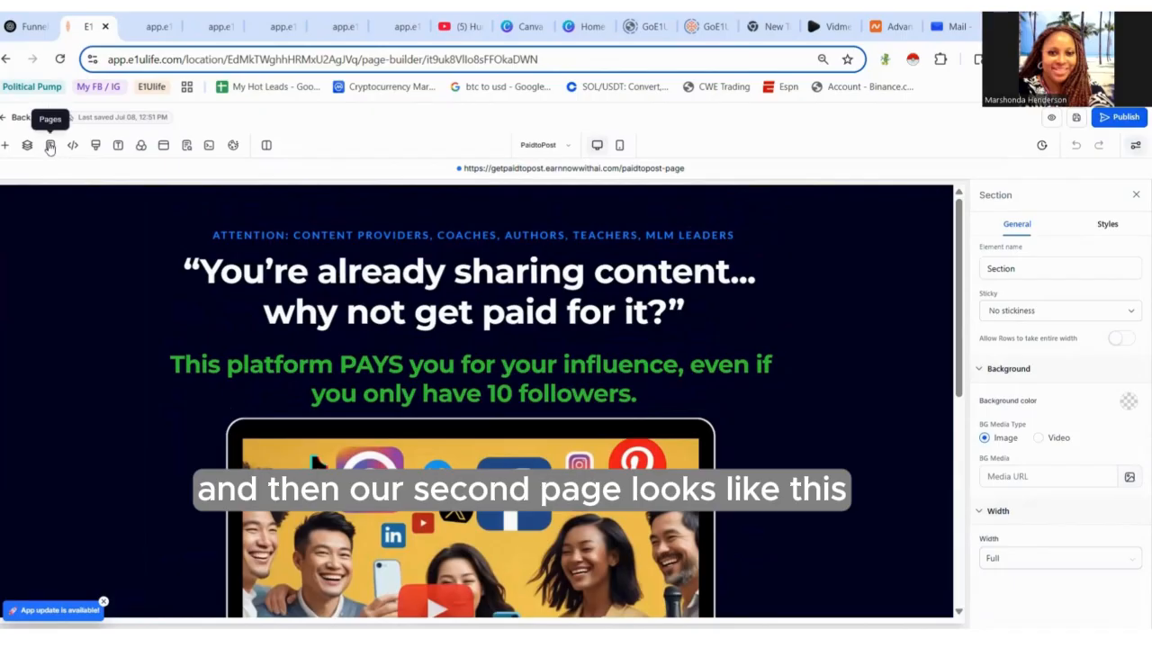
click(50, 145)
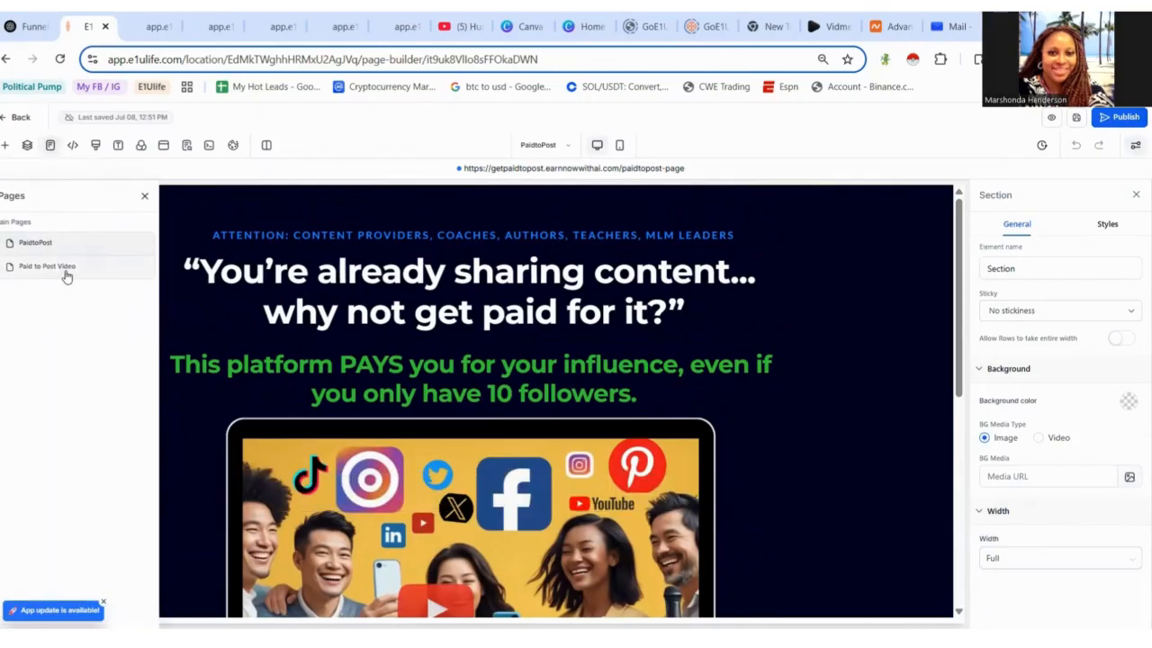
click(64, 275)
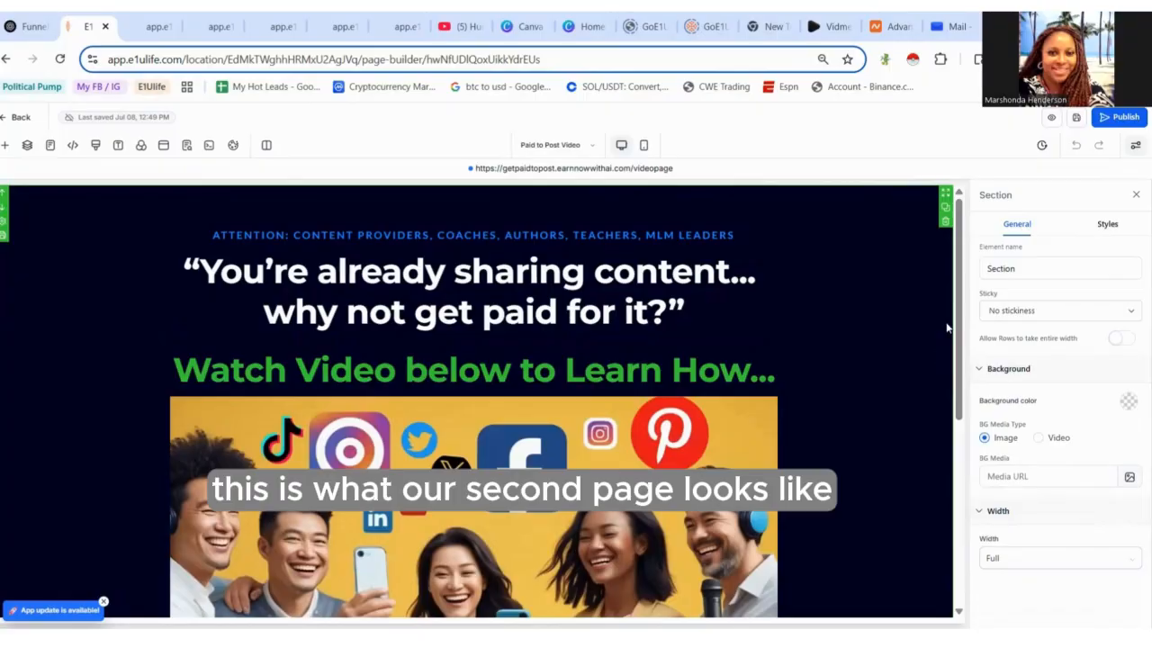
scroll(952, 328, down, 2)
scroll(977, 432, down, 3)
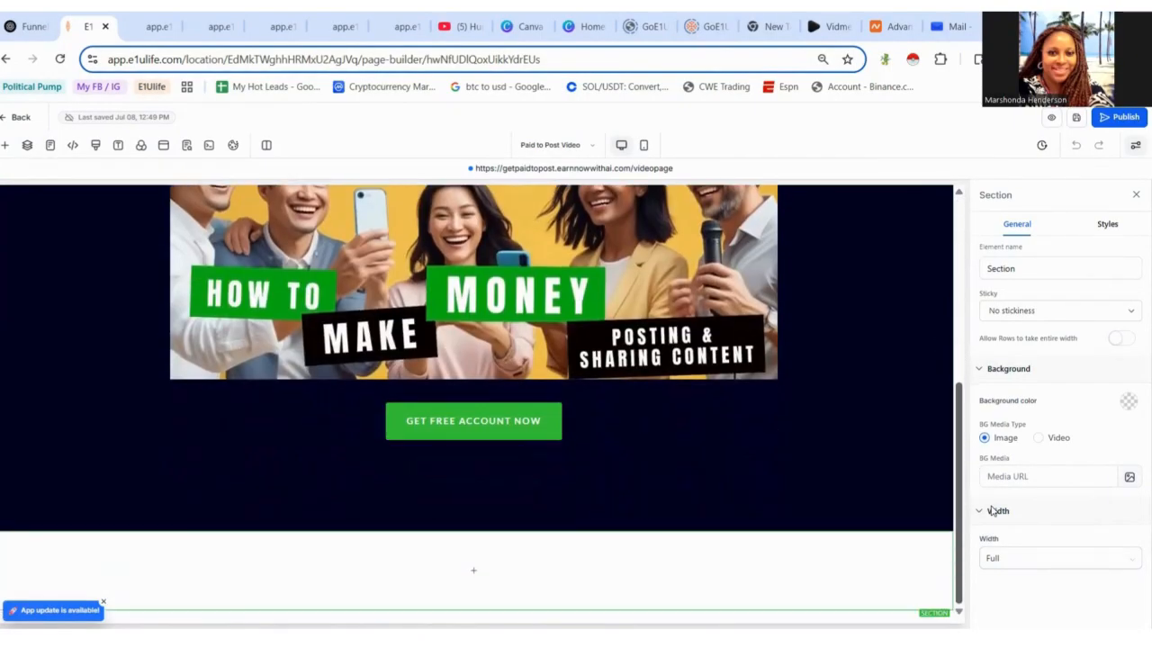
scroll(978, 334, up, 5)
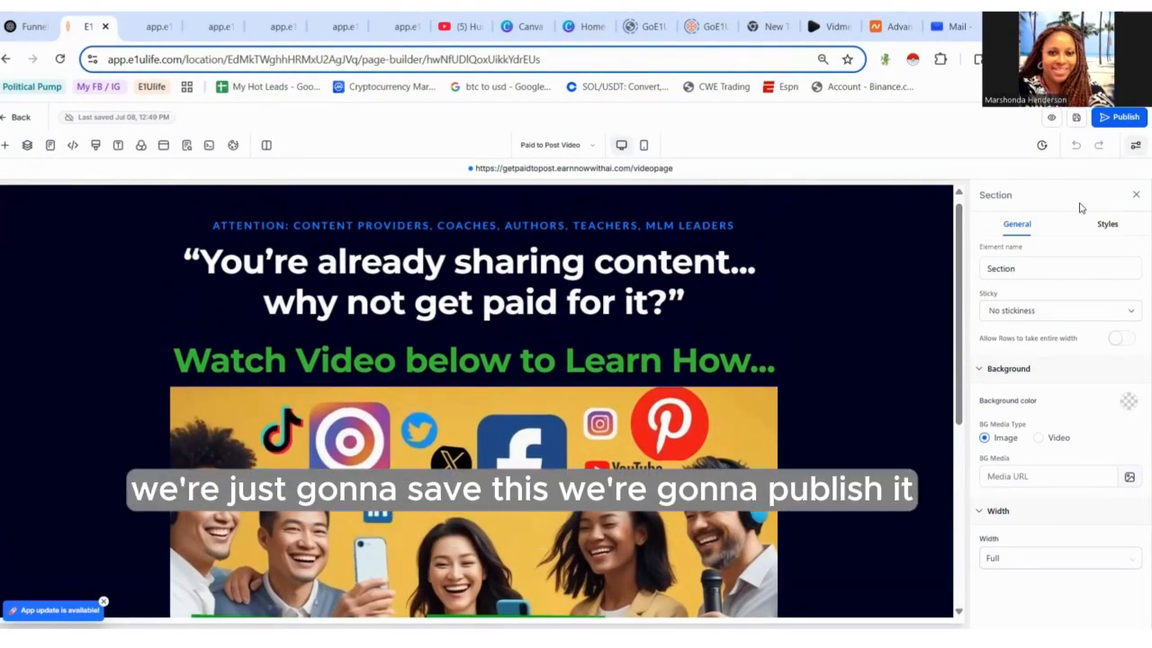
- Save and publish the Paid to Post Video page
click(1079, 117)
click(1116, 117)
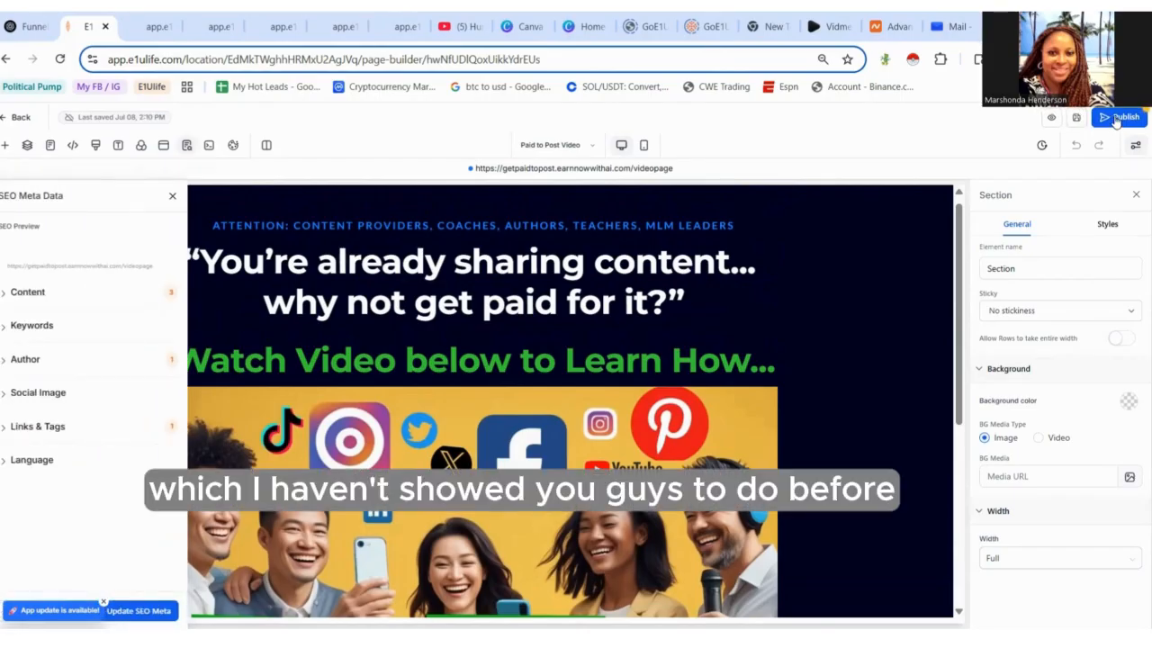
click(1116, 118)
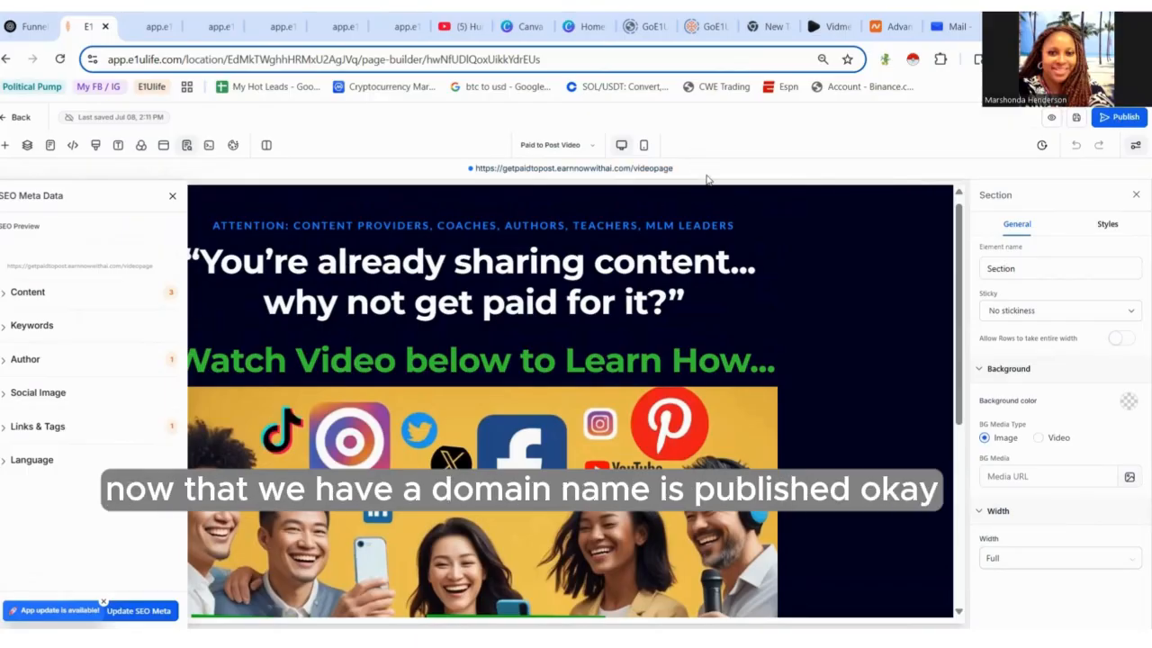
- Switch to the PaidtoPost page, then save and publish it
click(51, 146)
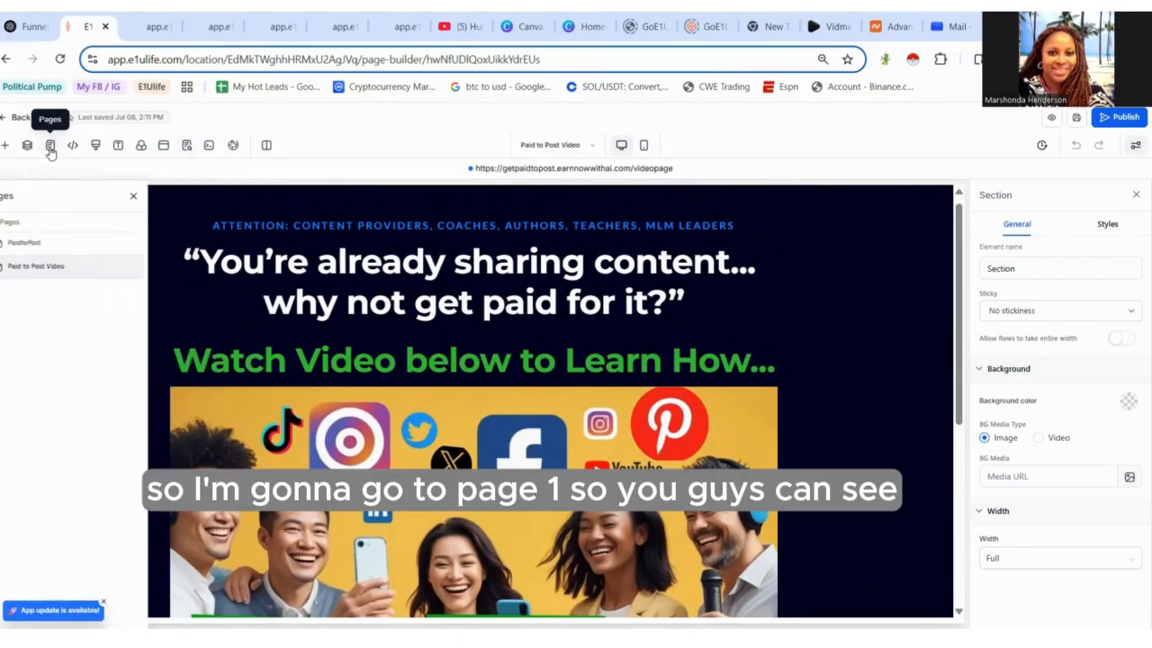
click(49, 240)
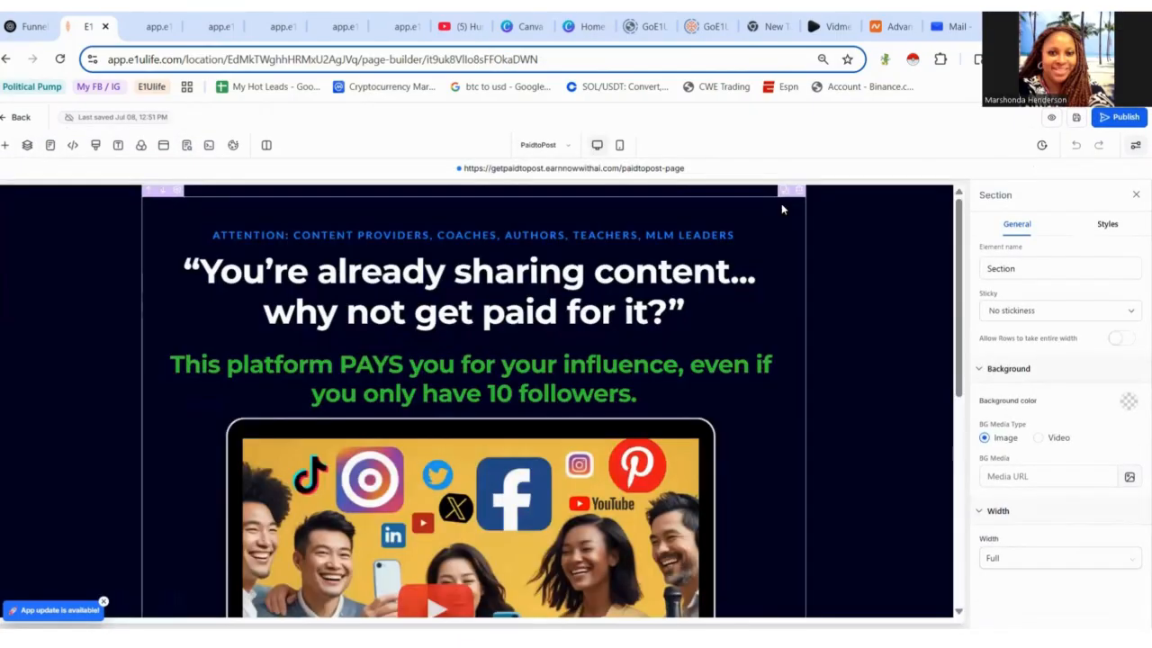
click(1076, 116)
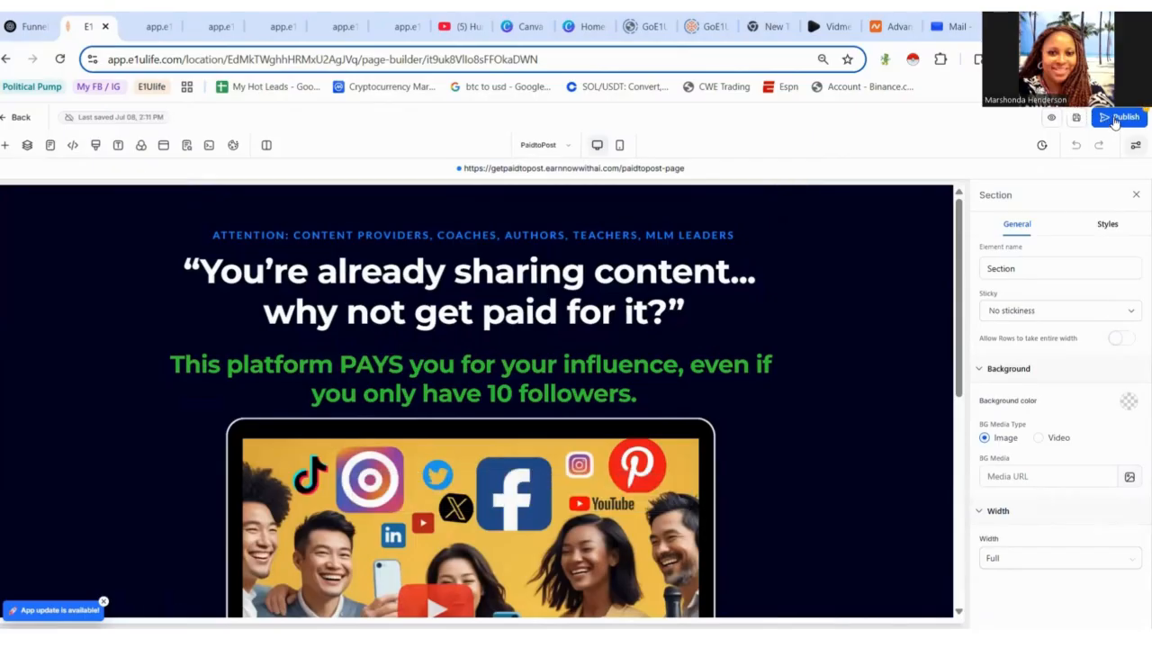
click(1112, 118)
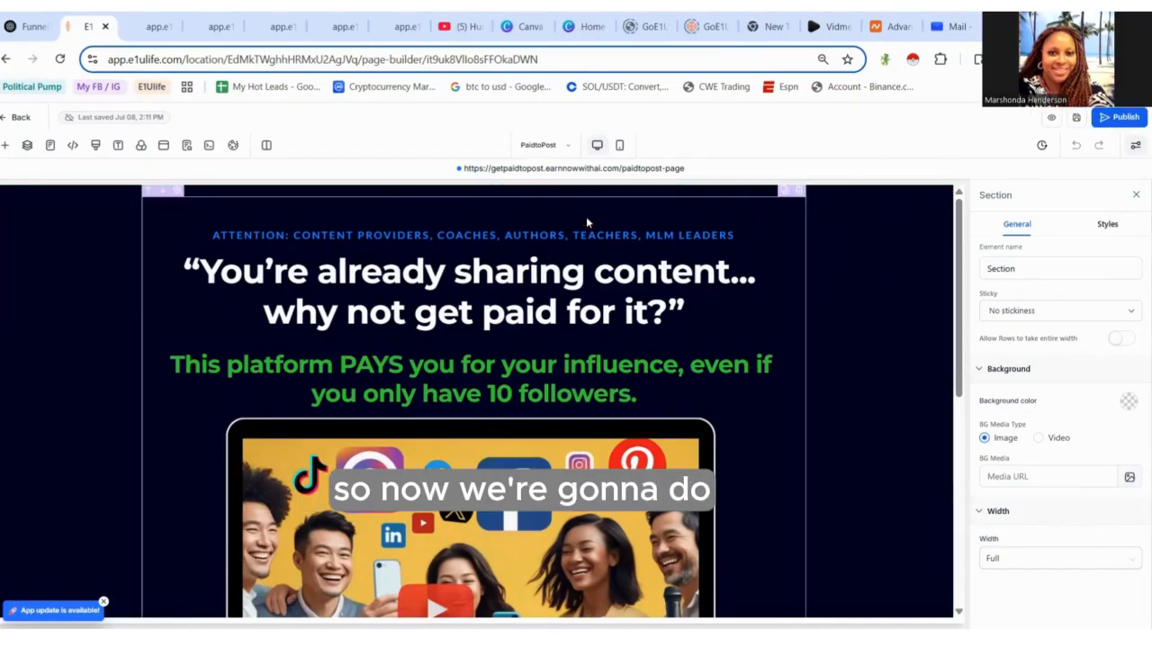
- Open the live PaidtoPost page URL and scroll through the published page
click(512, 171)
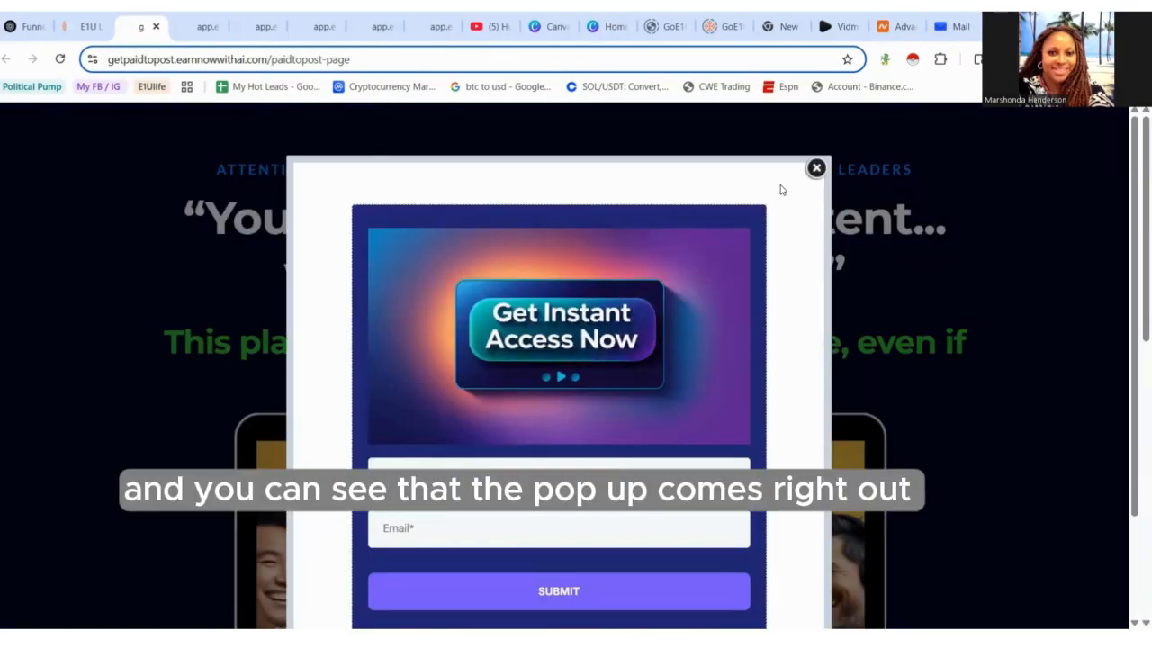
click(817, 170)
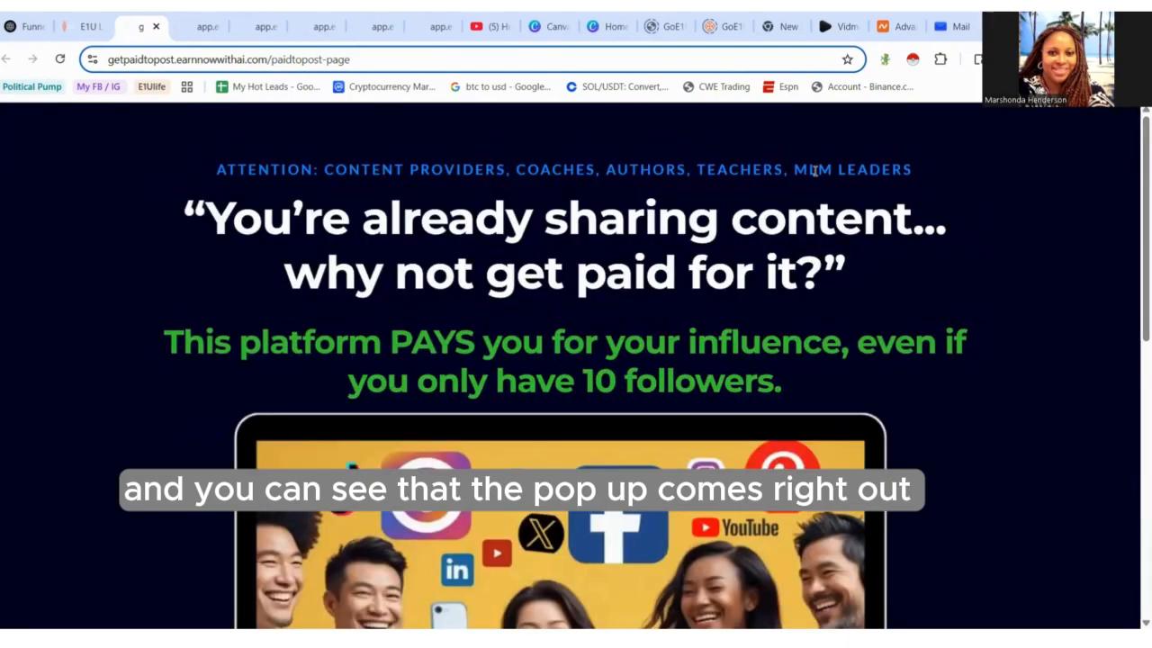
scroll(1133, 229, down, 2)
scroll(1133, 203, up, 2)
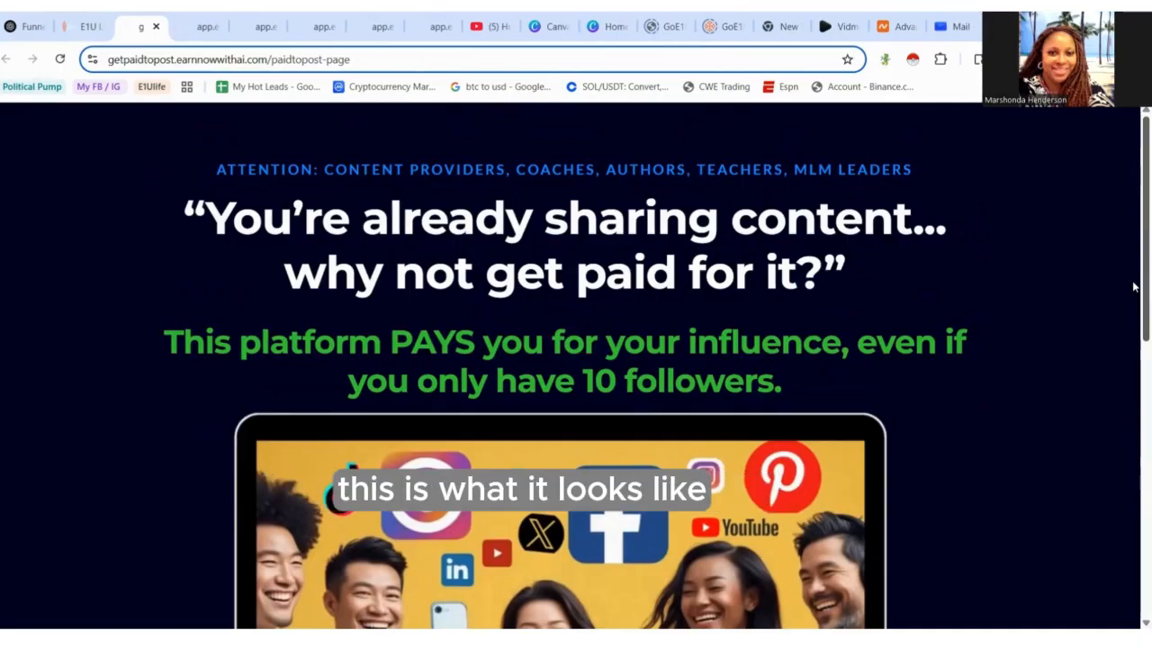
scroll(1134, 288, down, 3)
scroll(1132, 420, down, 2)
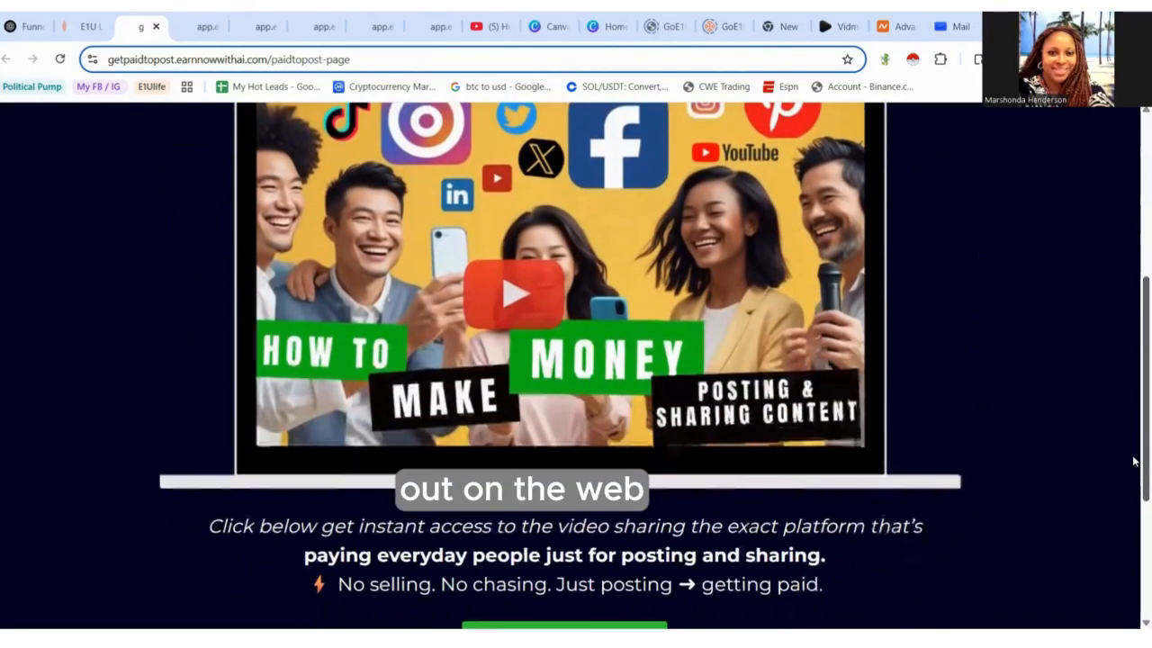
scroll(1133, 485, up, 5)
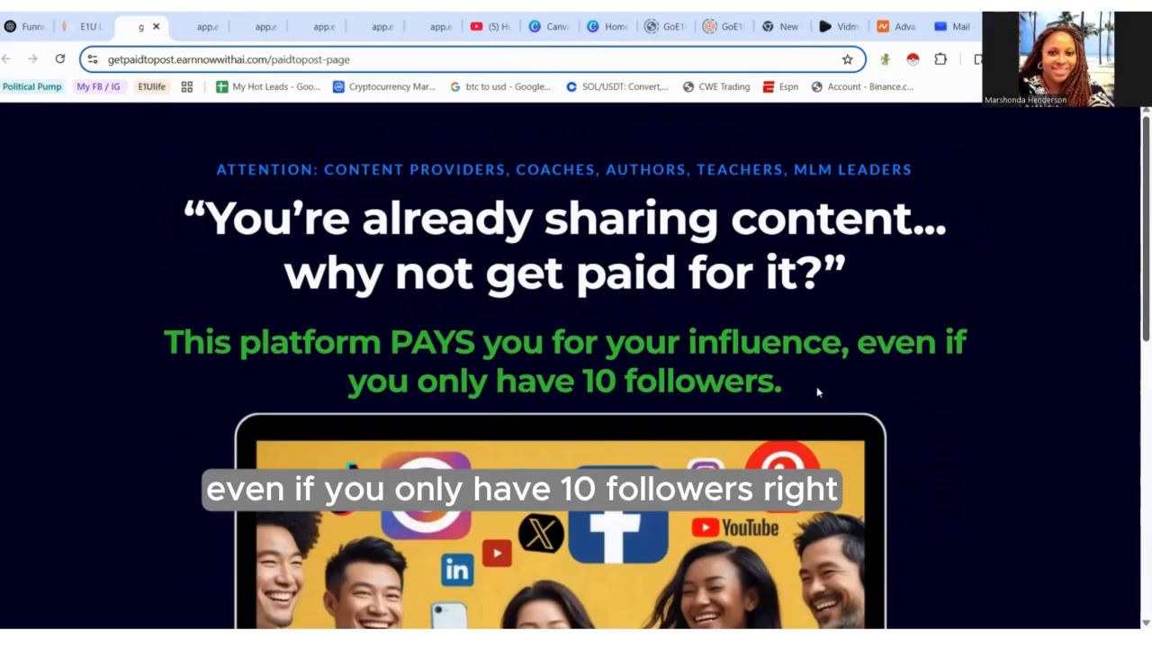
scroll(1134, 378, down, 2)
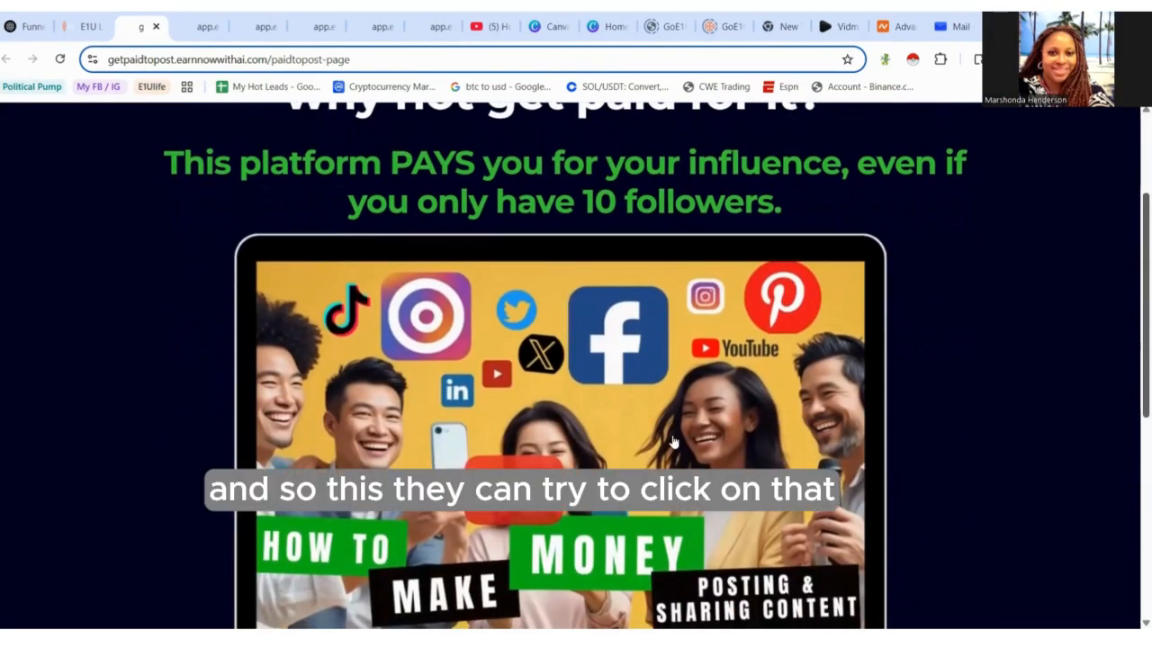
- Test on the live page that the video and the Get Instant Access button open the popup form
click(618, 462)
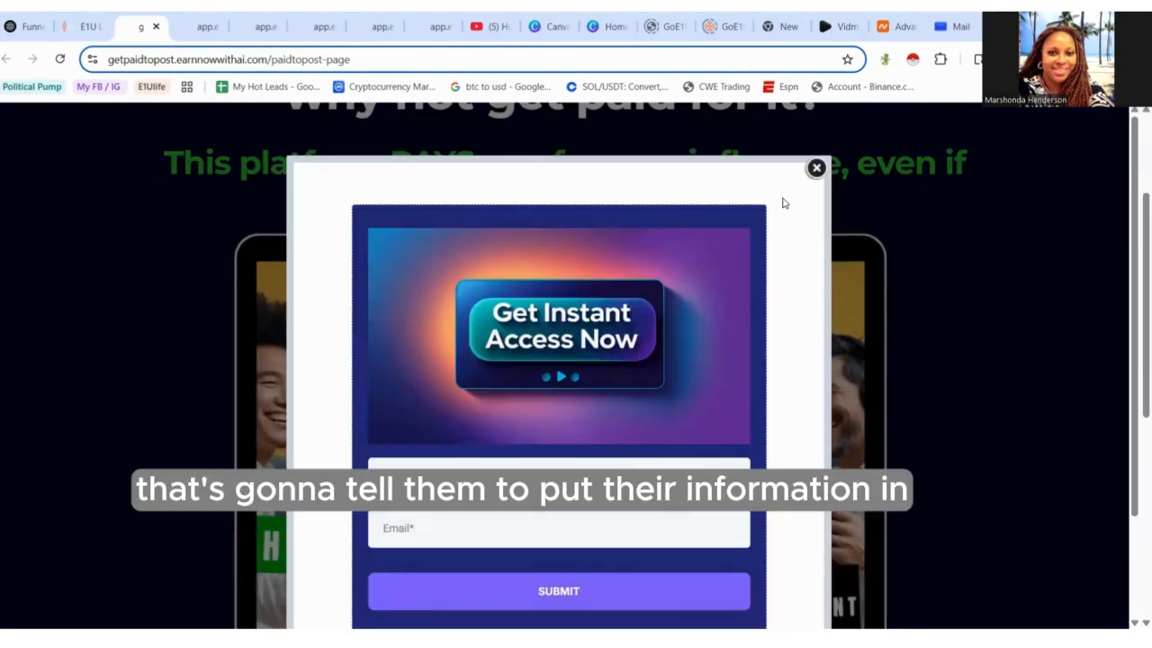
click(816, 168)
drag(1133, 365, 1133, 477)
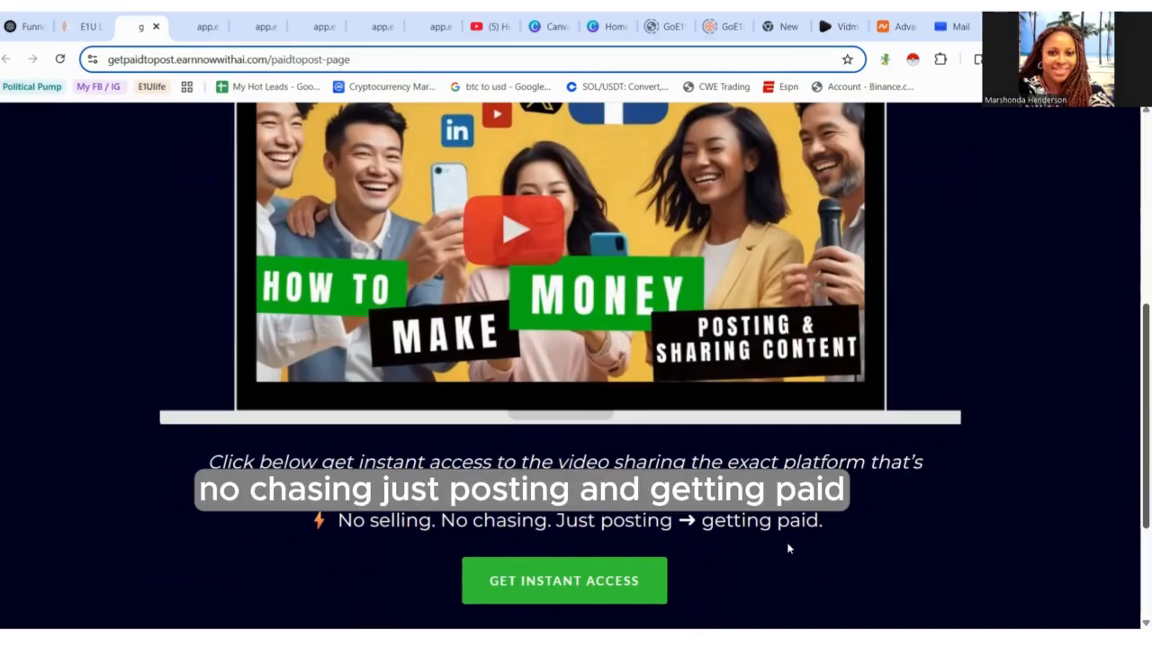
click(569, 587)
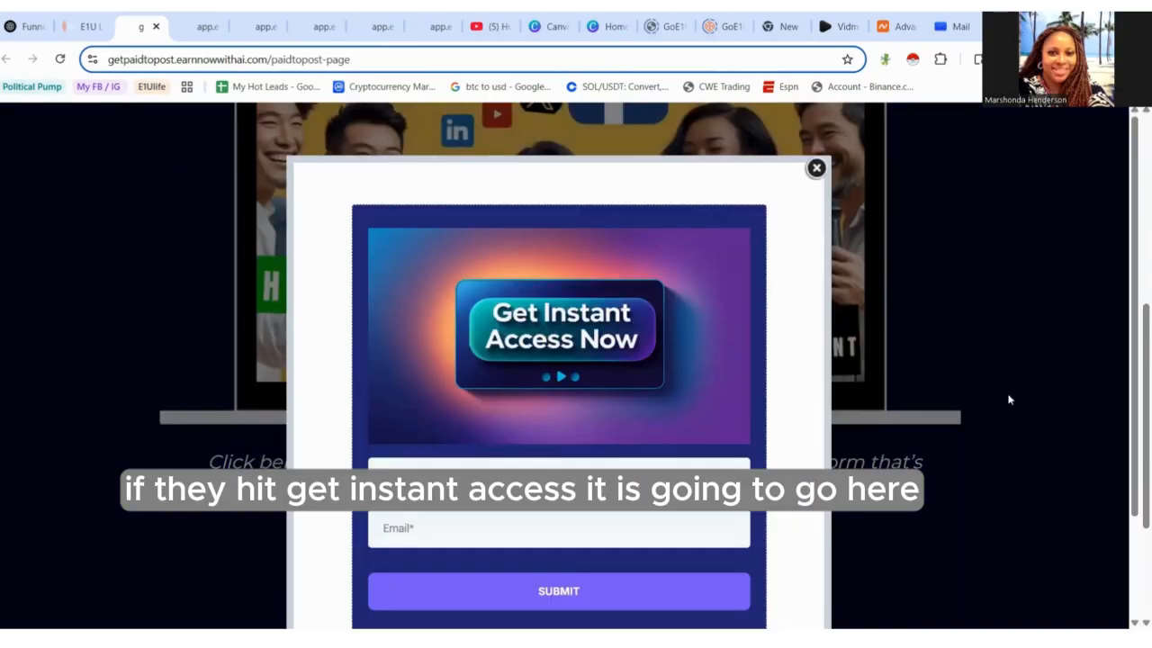
- Fill the live popup form with a first name and email address and submit it
drag(1136, 362, 1136, 435)
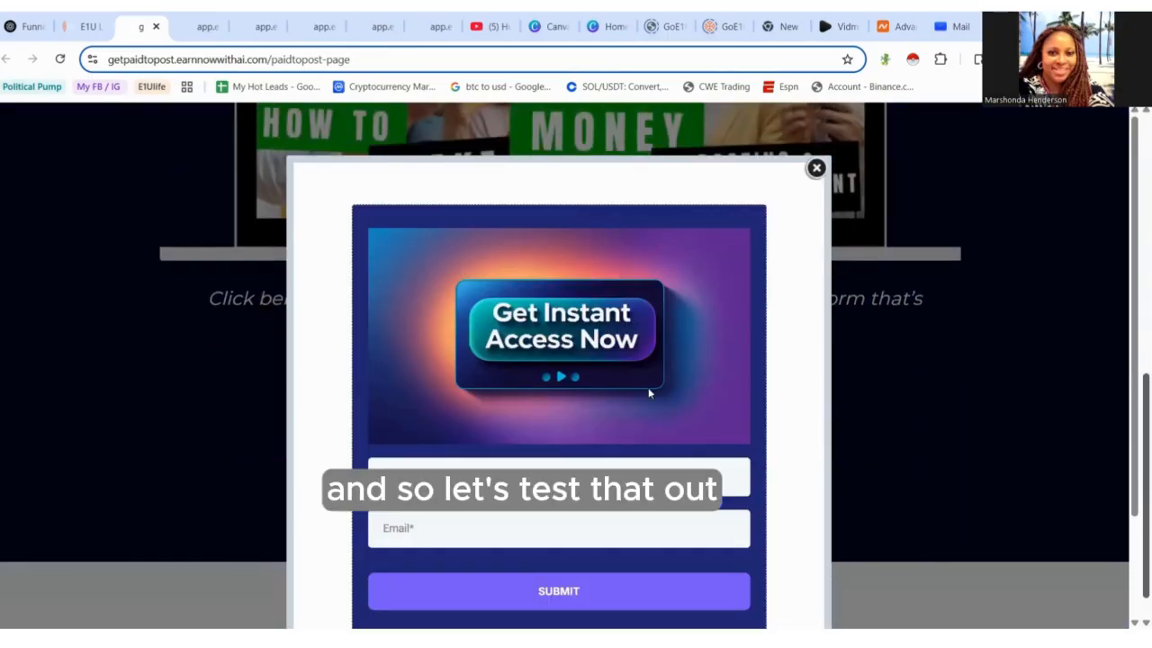
click(555, 477)
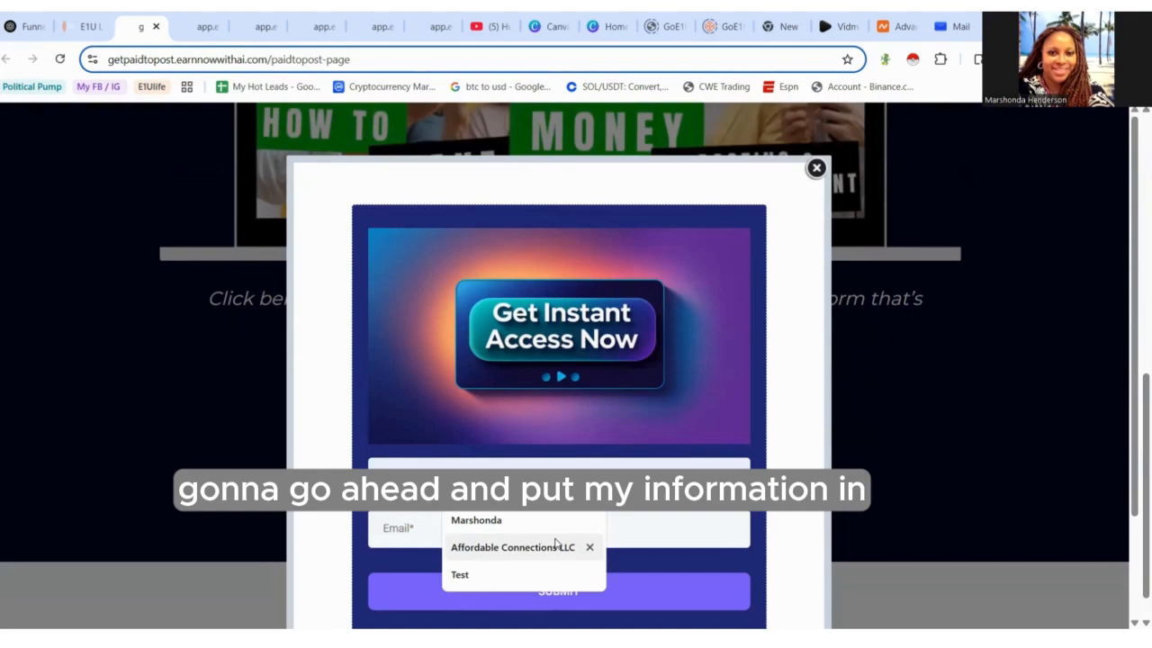
click(556, 543)
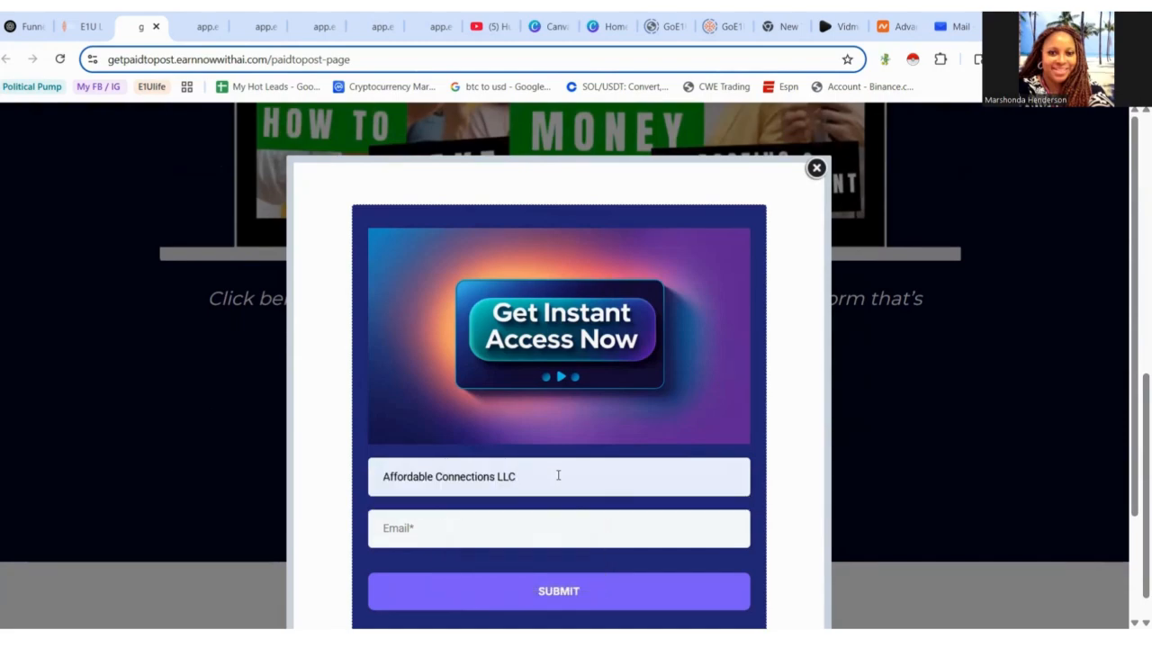
drag(543, 476, 377, 483)
text(M)
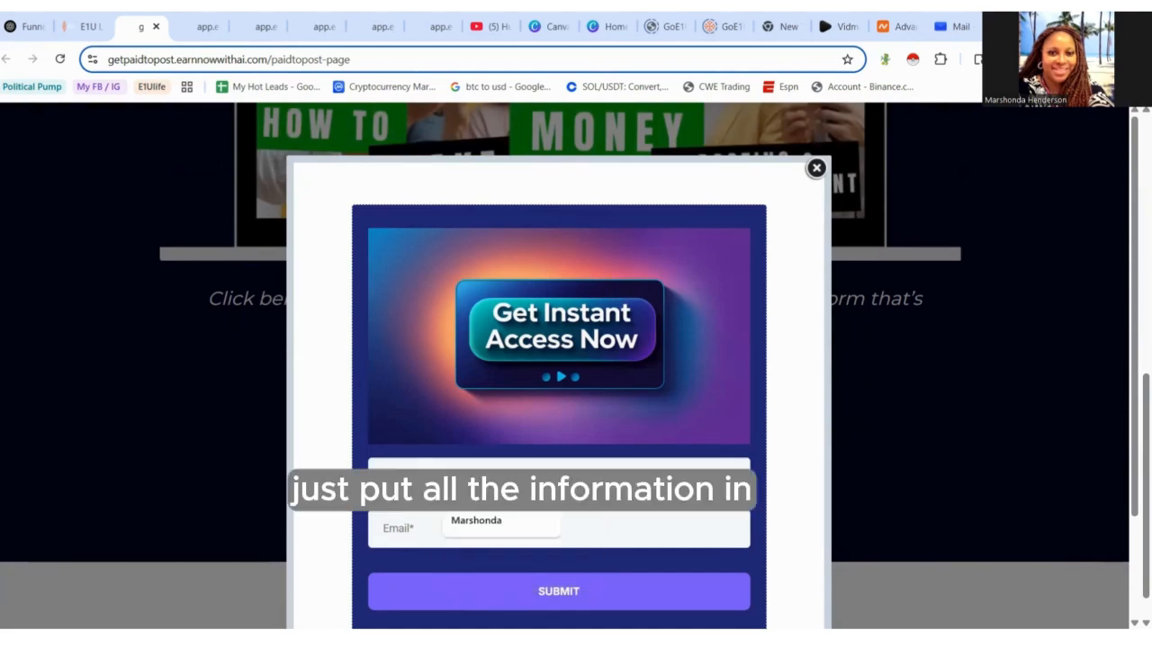
click(461, 529)
click(459, 522)
click(531, 424)
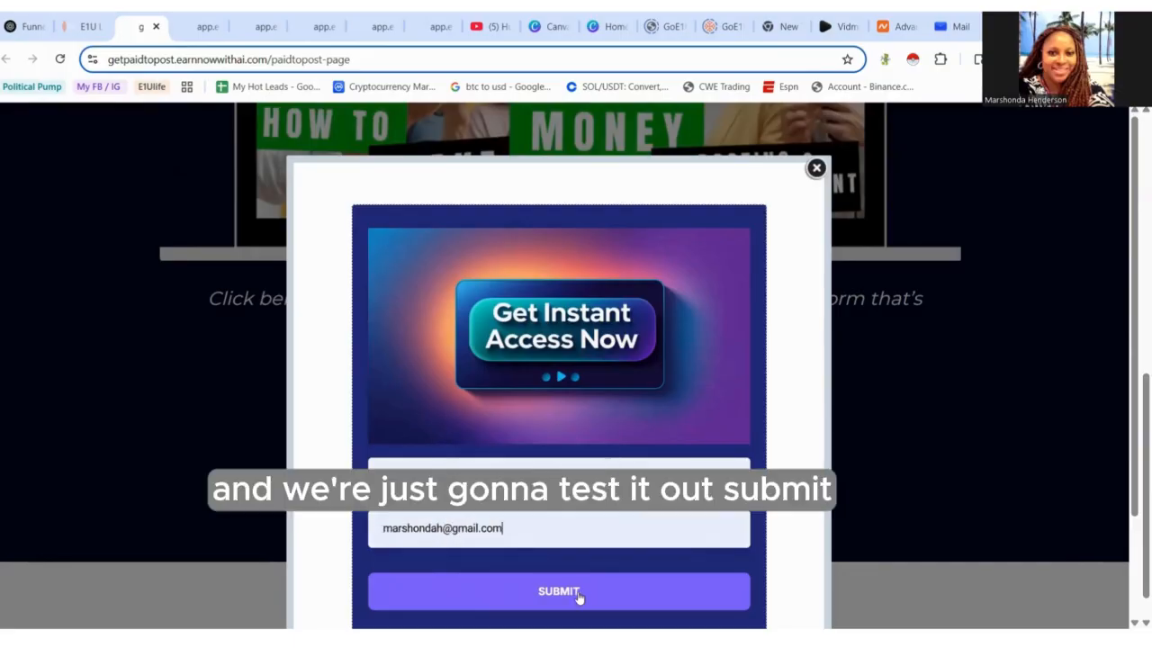
click(558, 593)
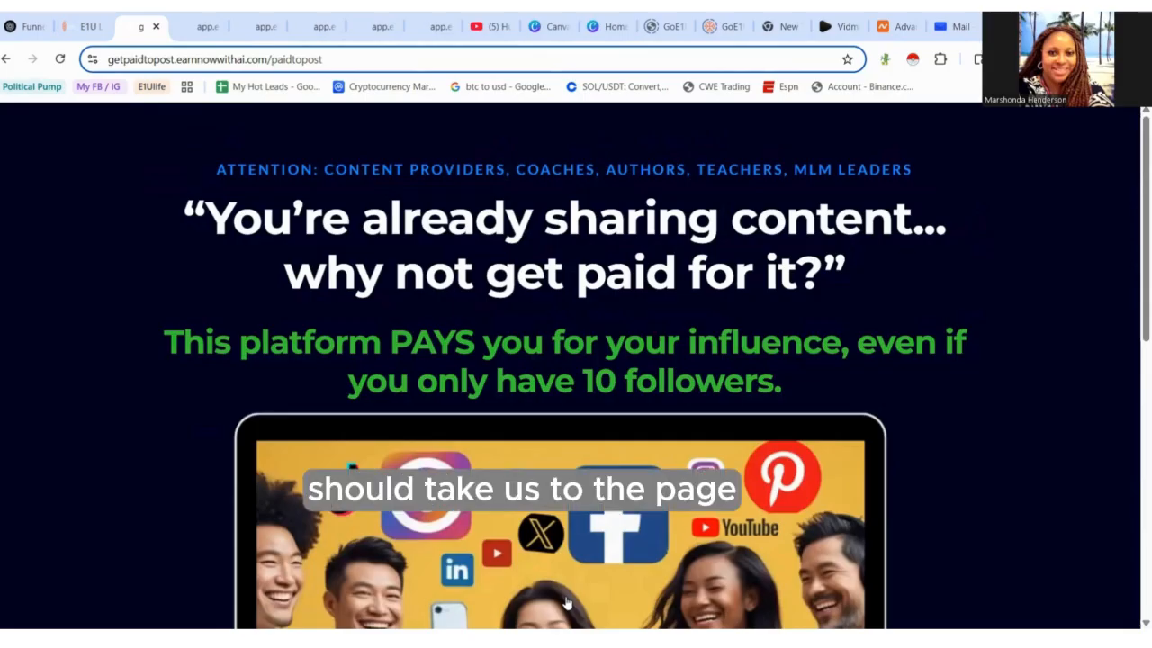
- Scroll through the page reached after submitting to check where the form redirected
scroll(1134, 296, down, 4)
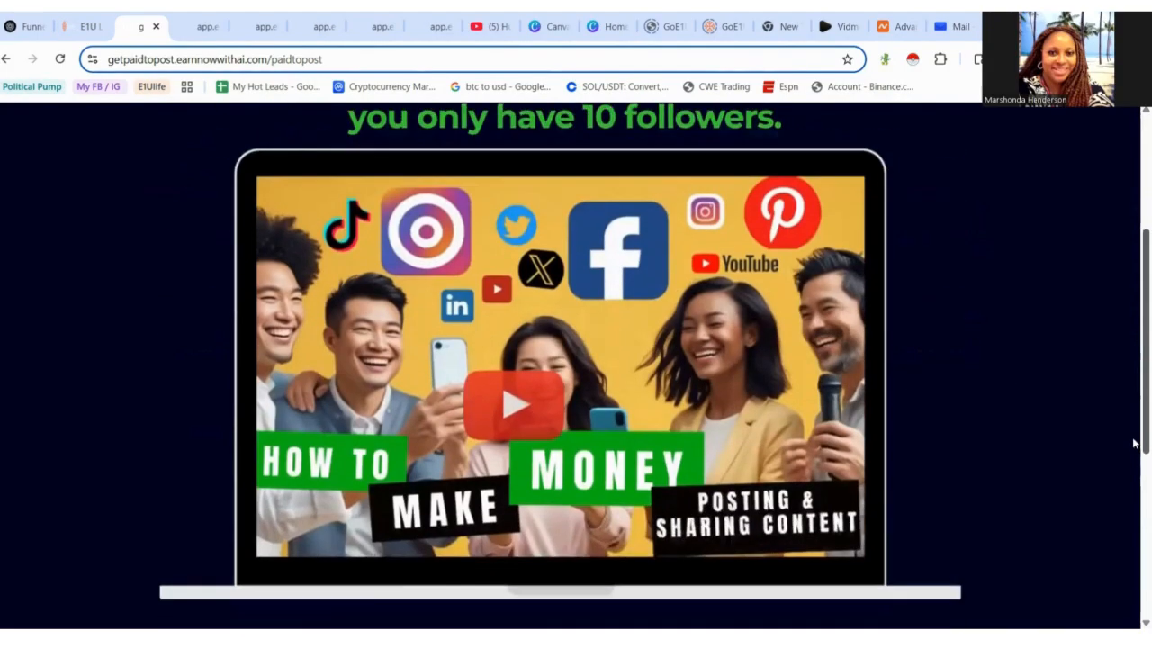
scroll(1130, 387, up, 5)
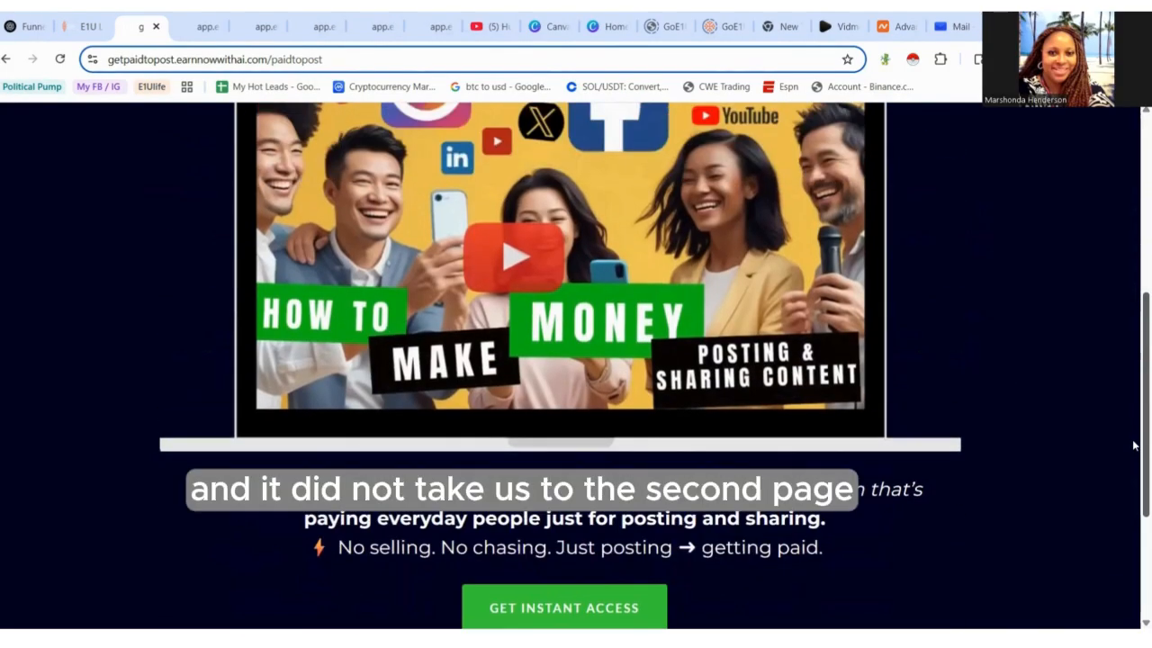
scroll(1124, 288, up, 1)
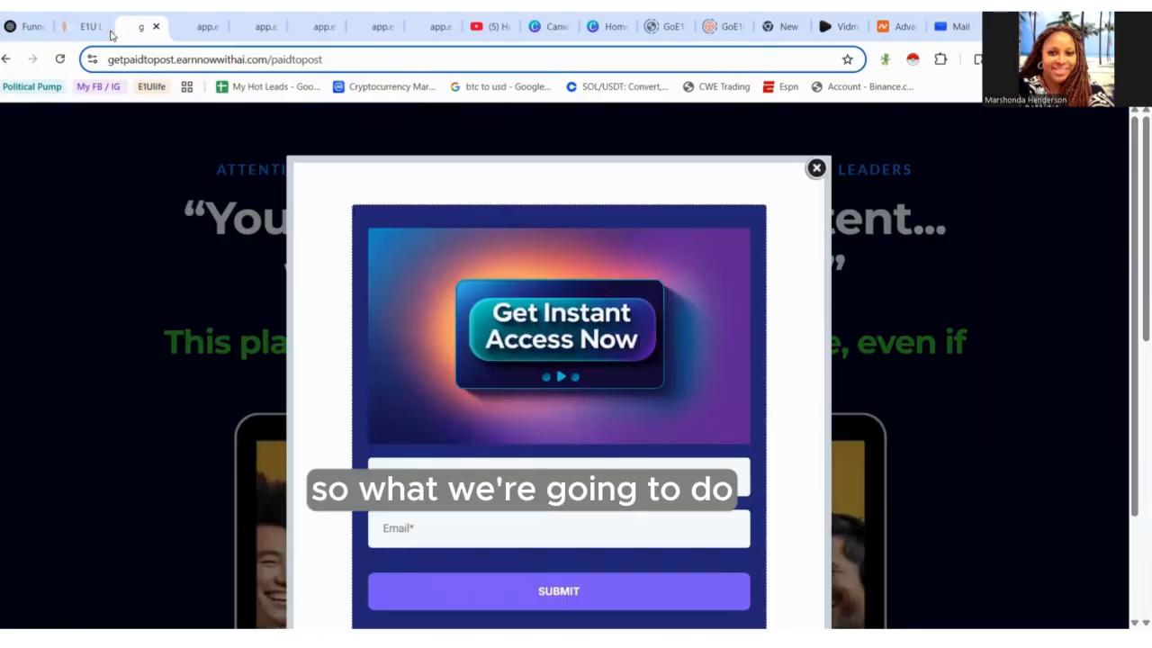
- Open the Paid to Post Video page in the builder and copy its page URL
click(83, 27)
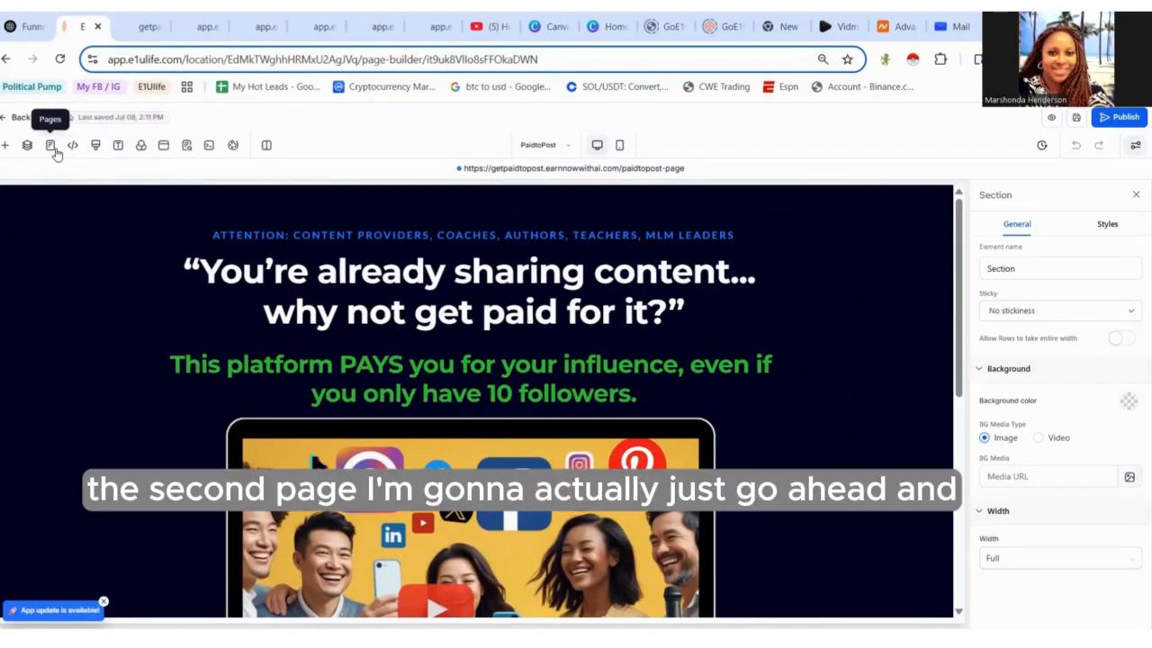
click(52, 146)
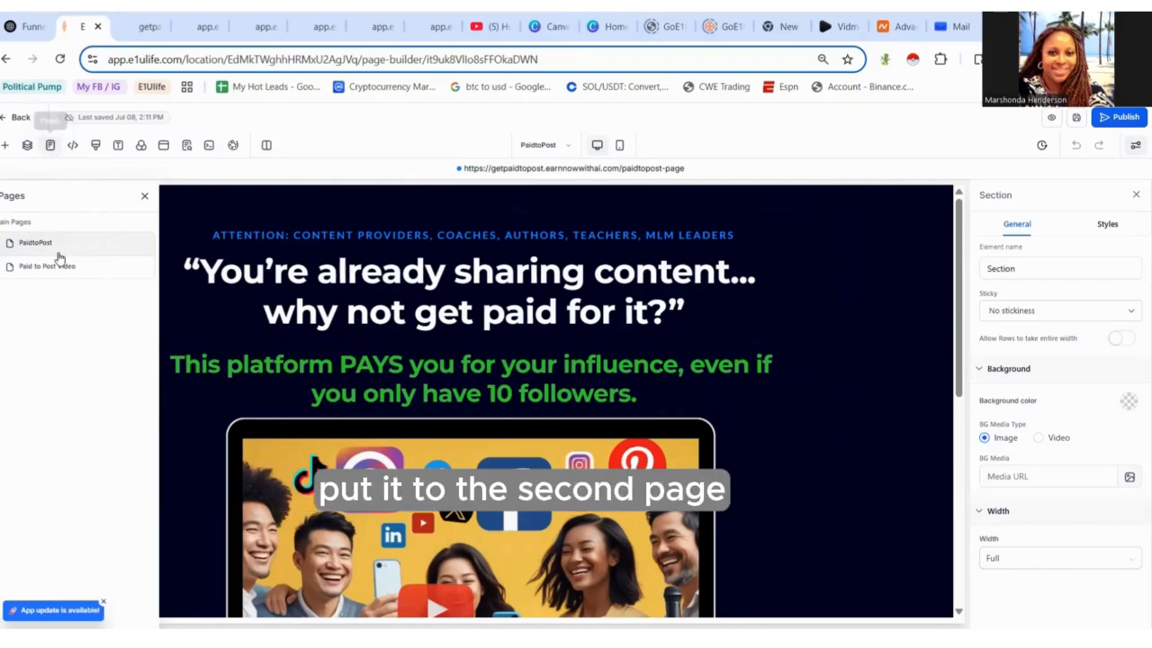
click(63, 267)
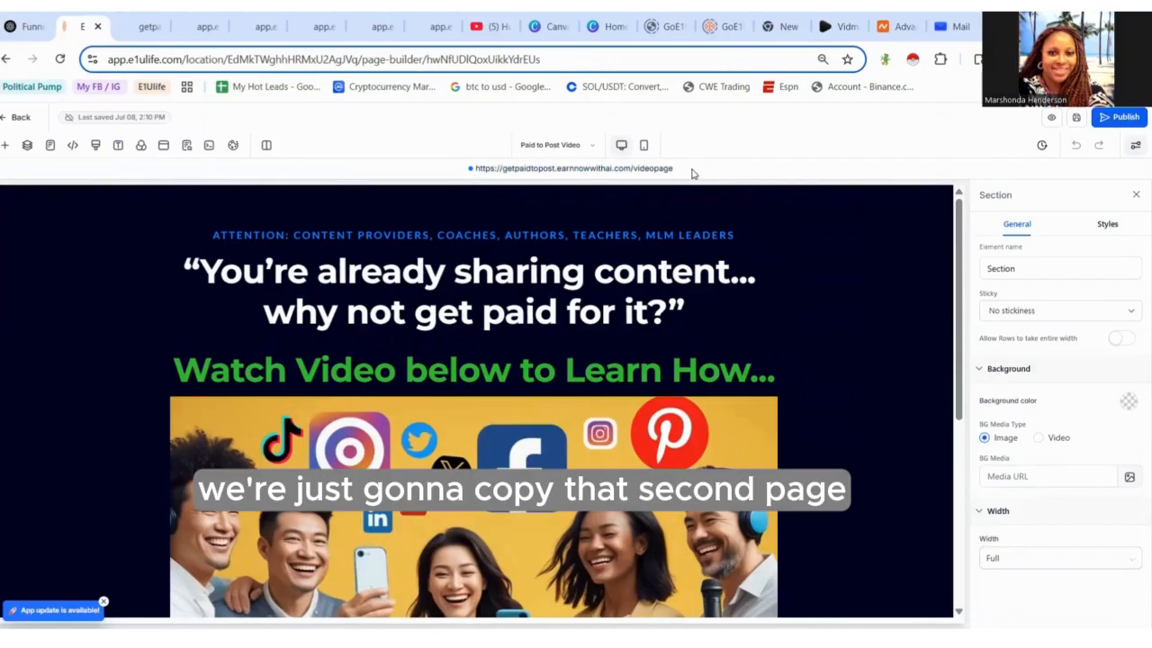
triple_click(696, 172)
drag(699, 176, 699, 179)
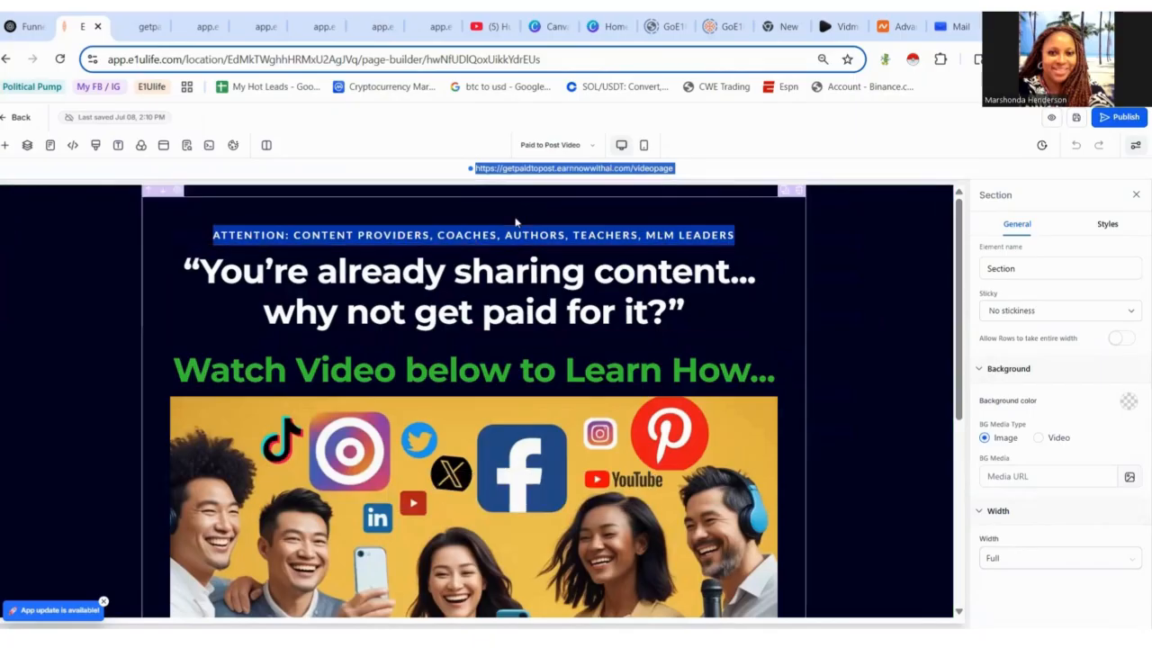
- Switch back to the PaidtoPost page and scroll down to the Get Instant Access button
click(50, 146)
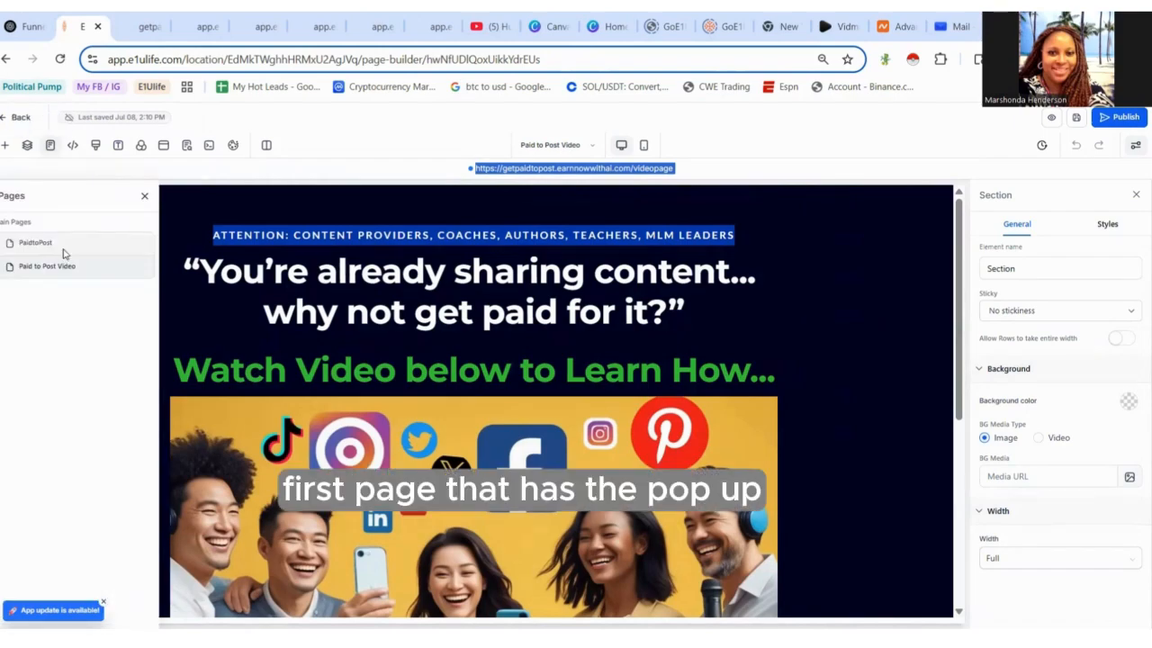
click(63, 253)
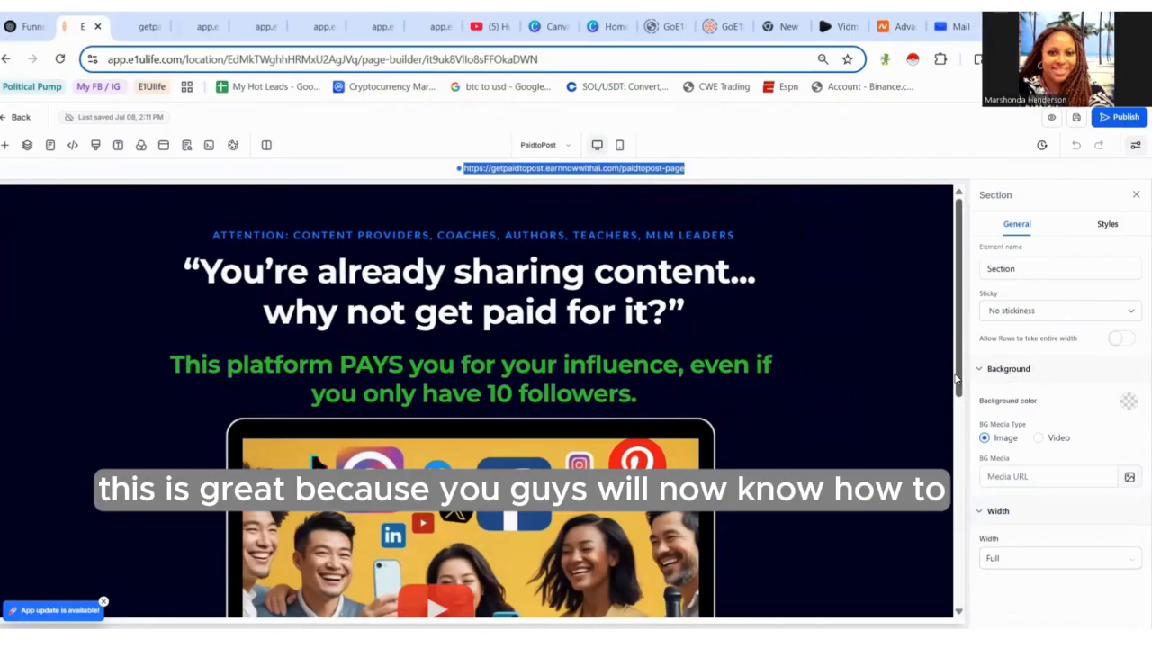
scroll(967, 415, down, 1)
scroll(967, 415, up, 1)
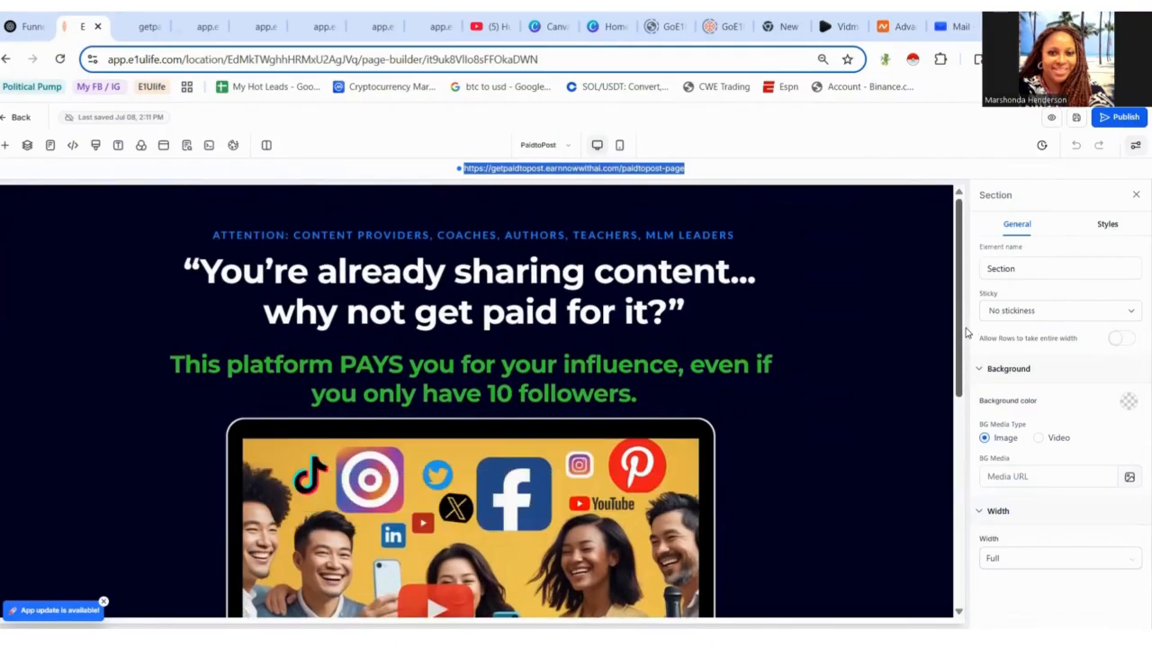
scroll(966, 333, down, 5)
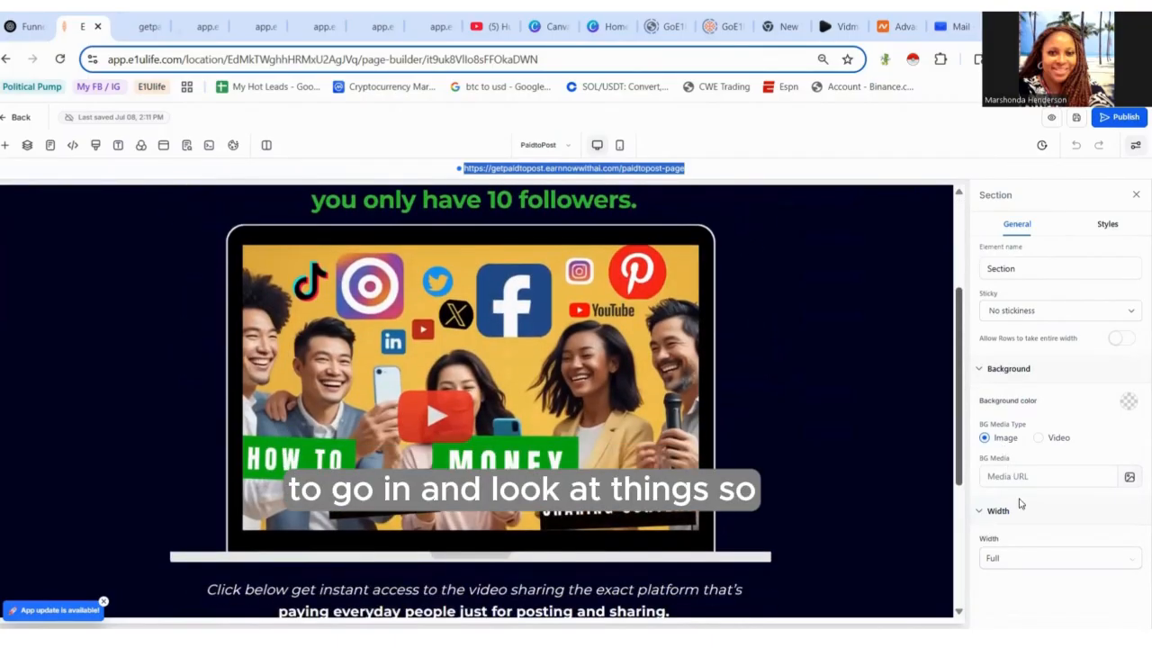
drag(1041, 552, 1040, 526)
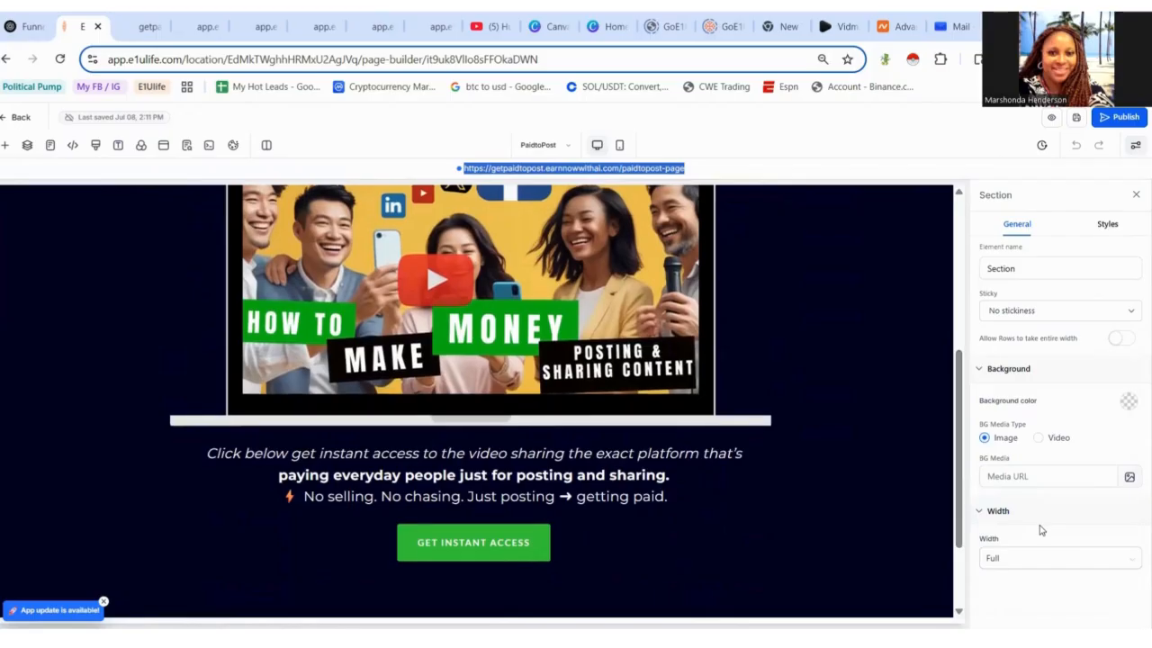
- Select the Get Instant Access button and review its settings down to its button action
click(565, 540)
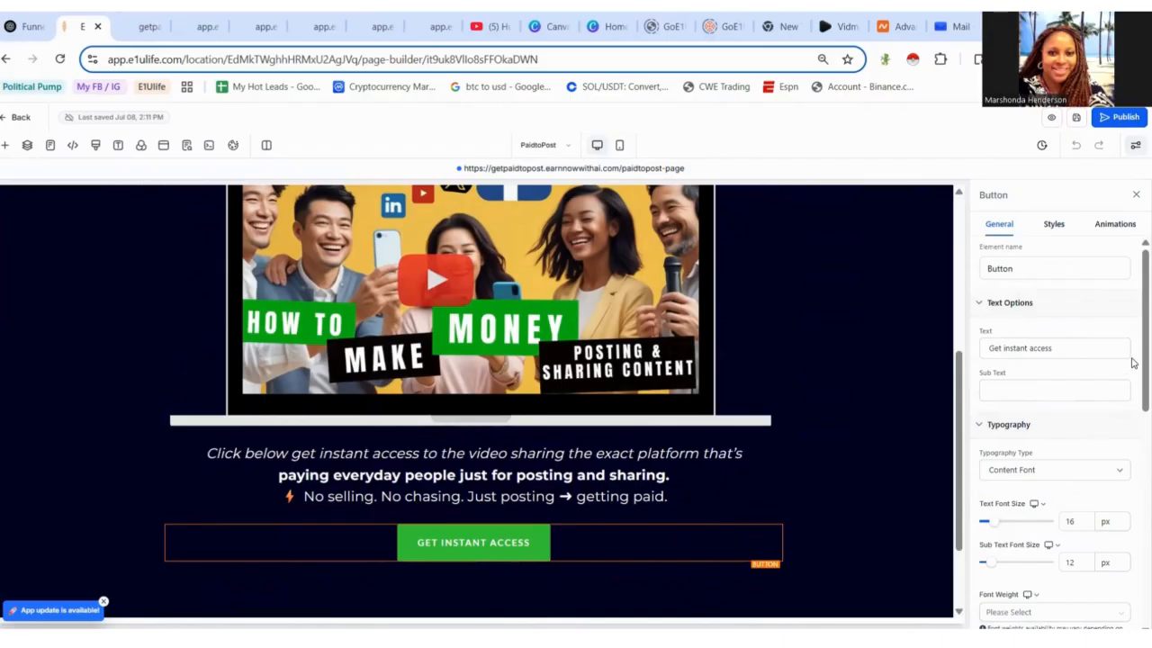
scroll(1133, 363, down, 1)
scroll(1133, 333, up, 1)
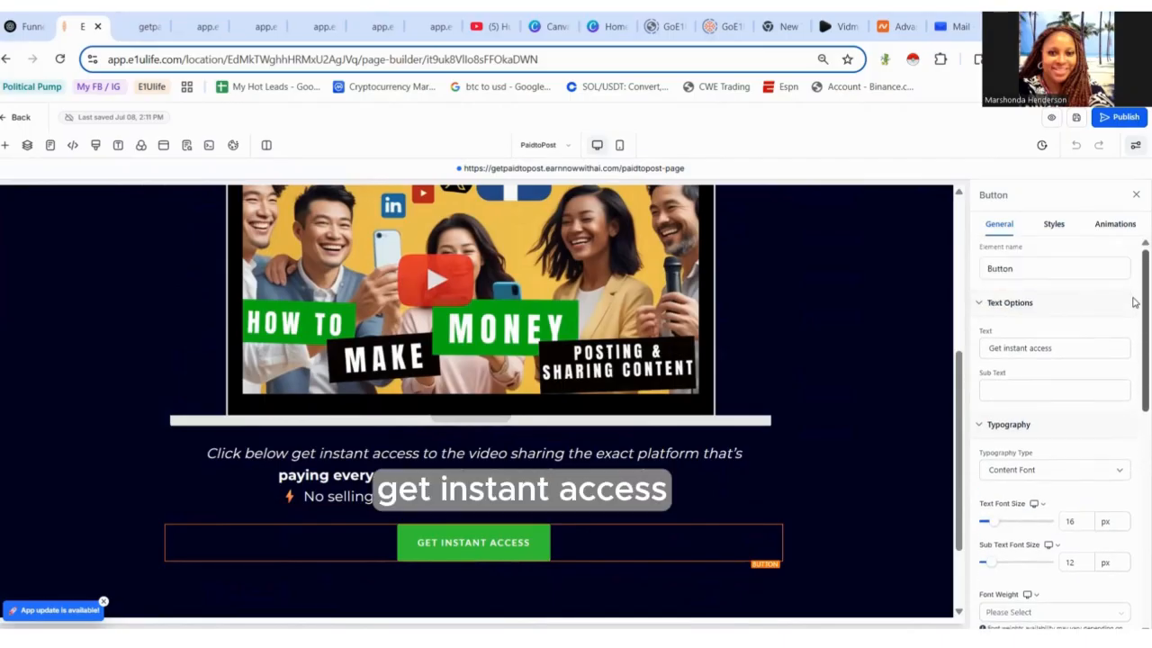
scroll(1134, 369, down, 2)
scroll(1134, 405, down, 1)
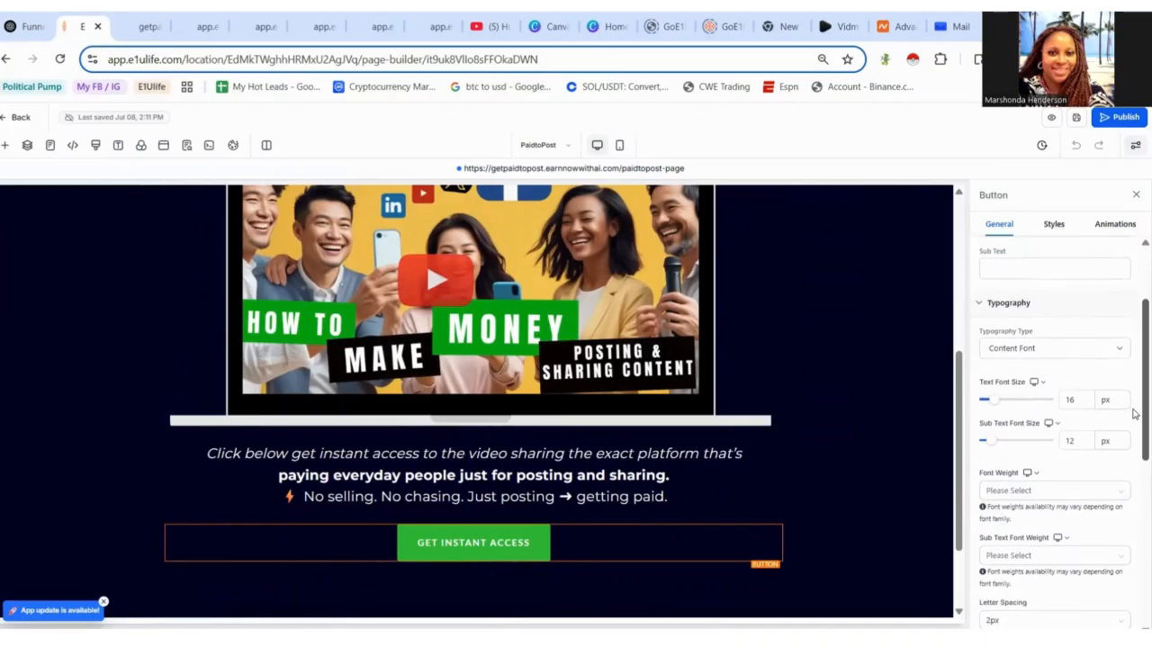
scroll(1134, 413, down, 10)
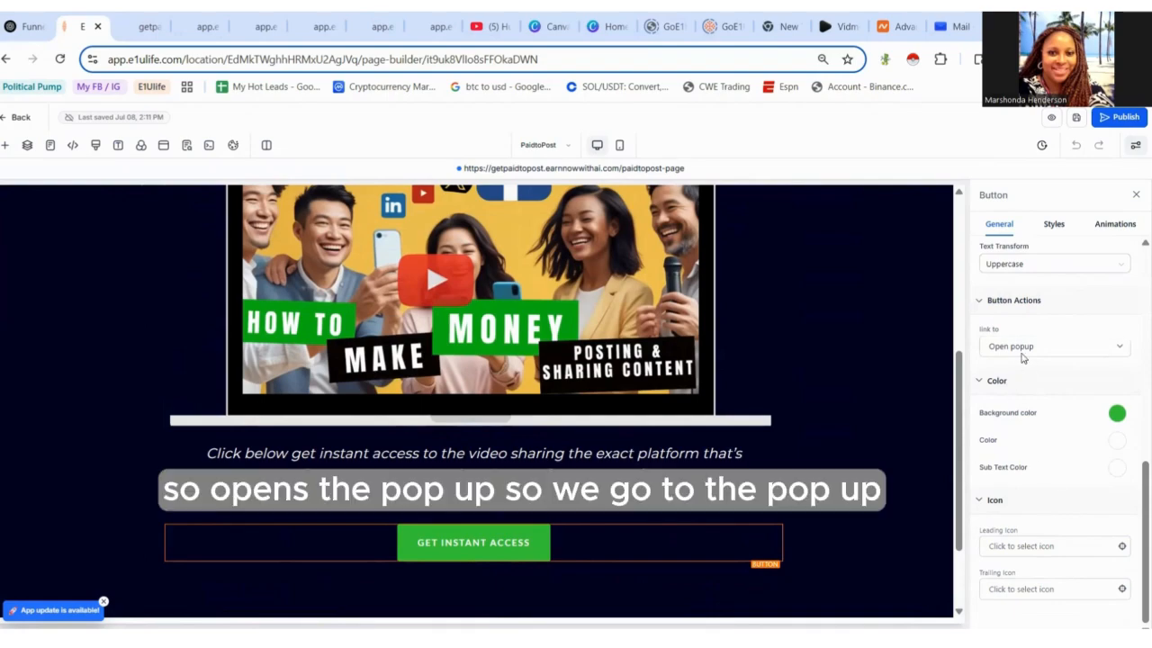
- Open the popup on the PaidtoPost page and select its lead-capture form
click(161, 149)
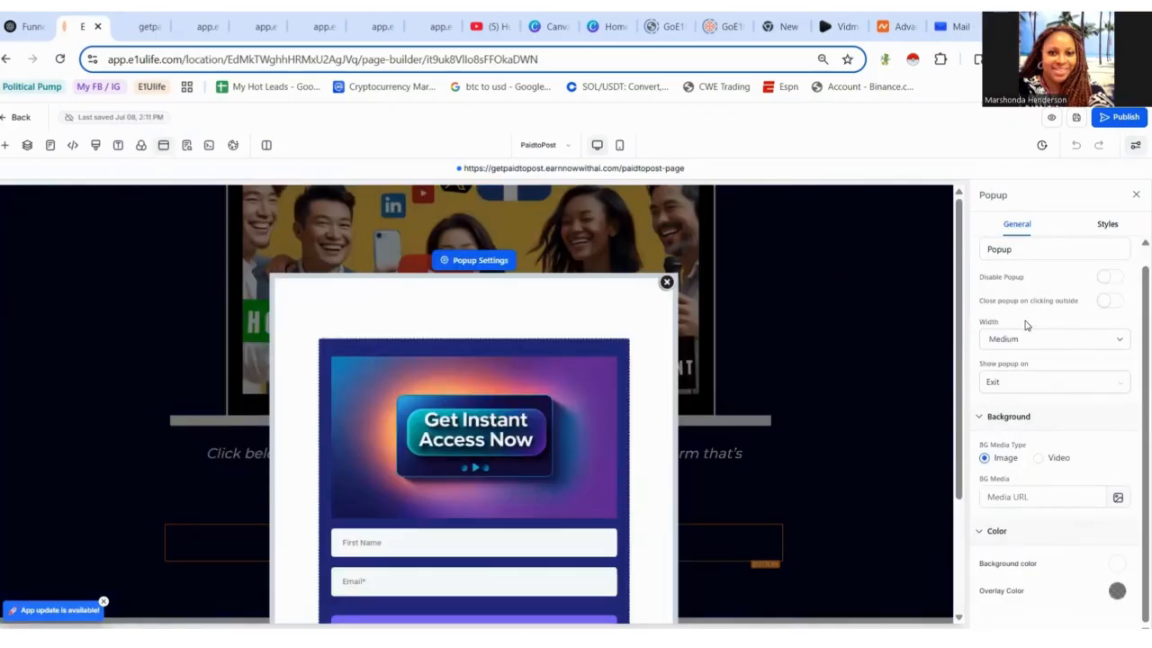
scroll(966, 382, down, 3)
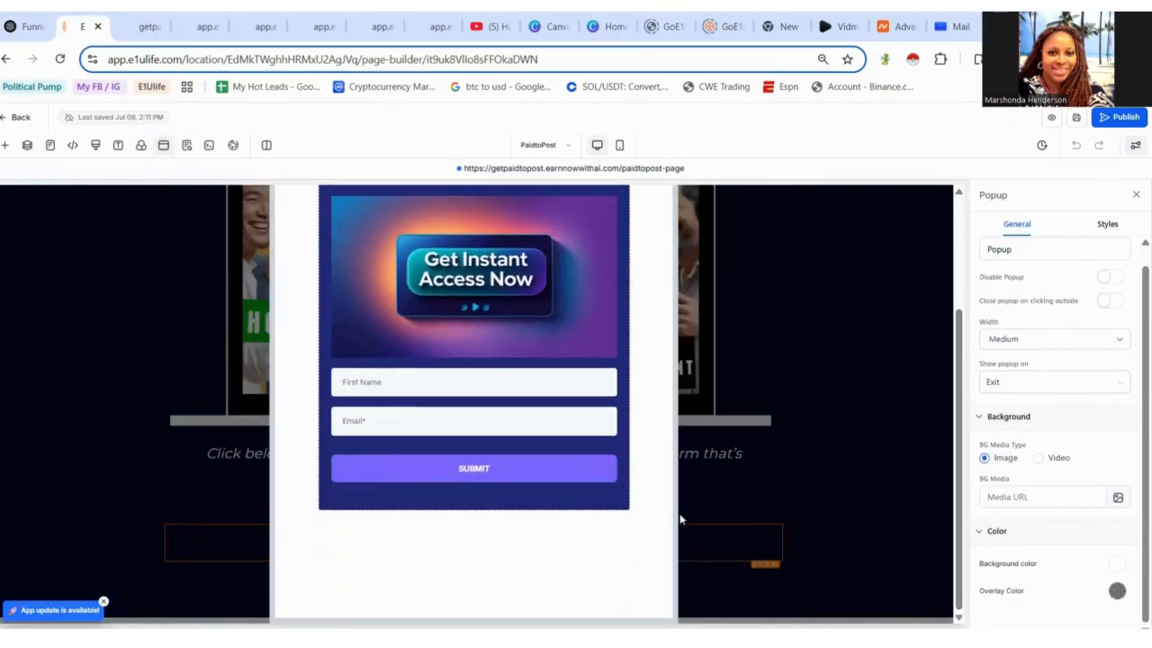
click(643, 491)
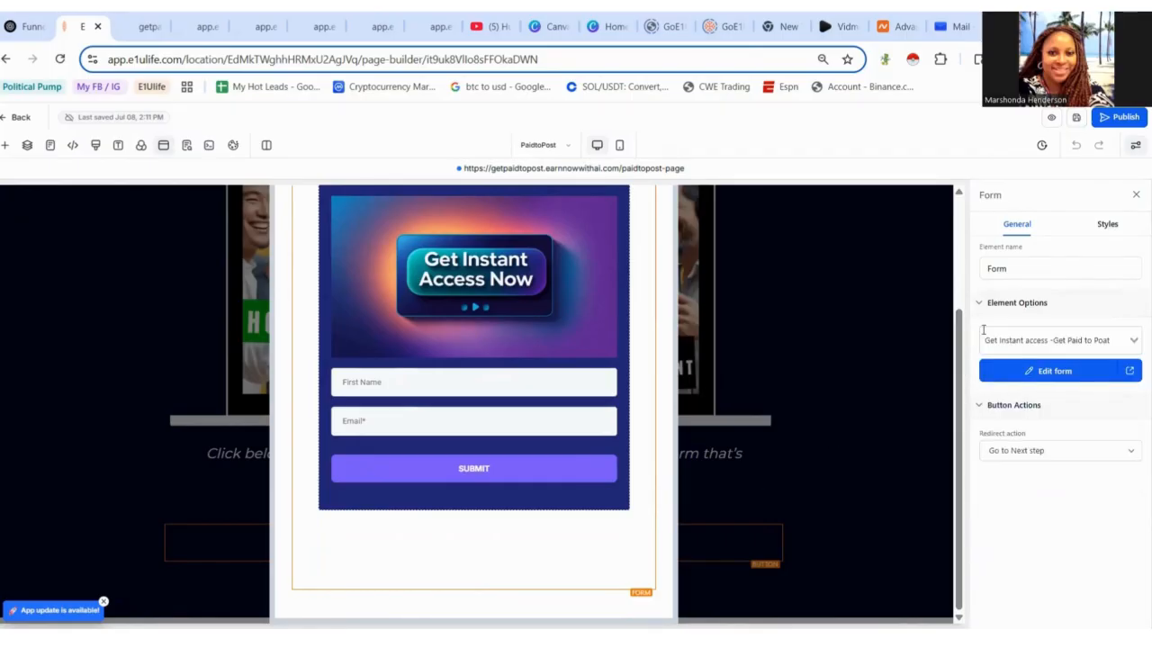
- Try setting the form's redirect action to Go to website Url and pasting the copied address
click(1041, 451)
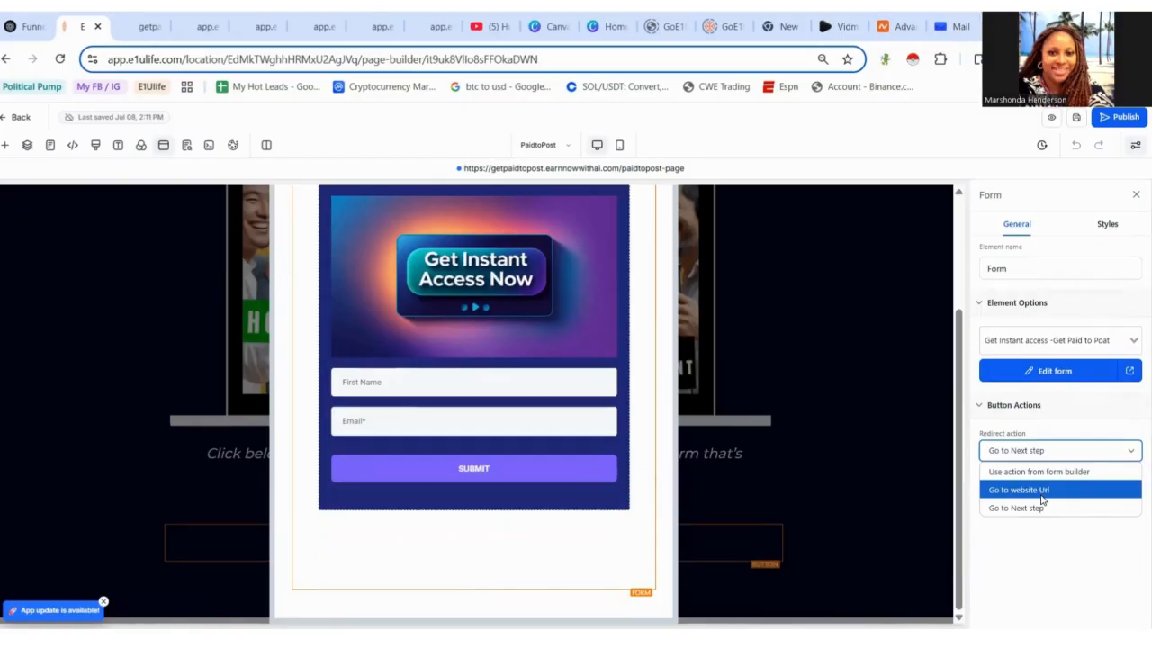
click(1042, 490)
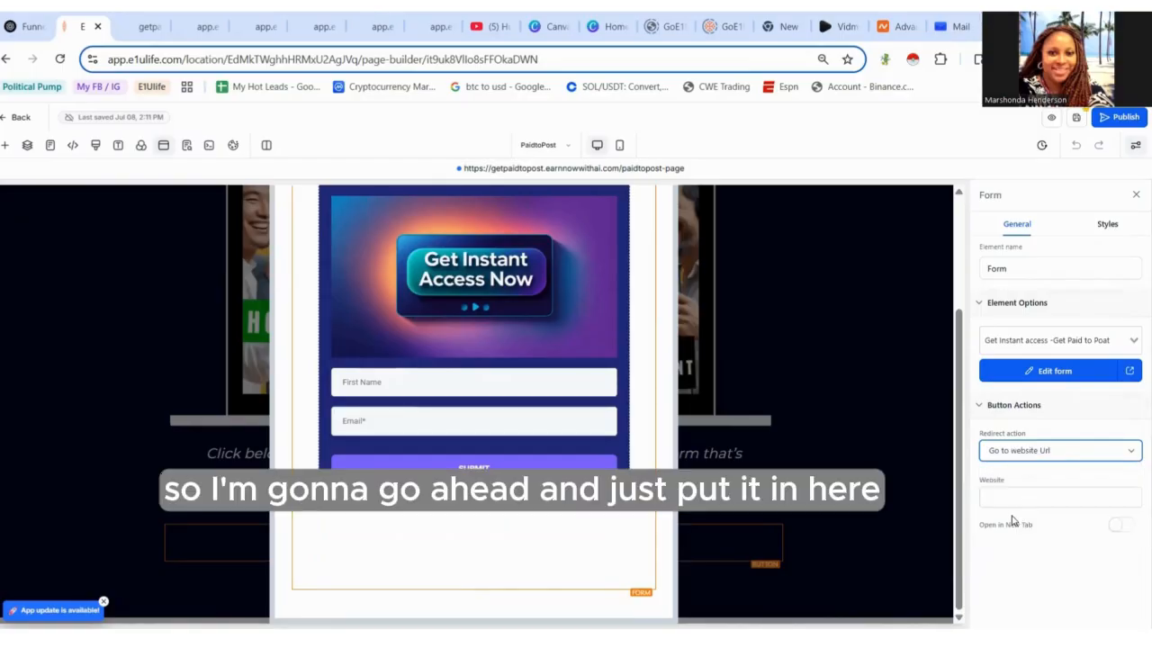
click(1000, 497)
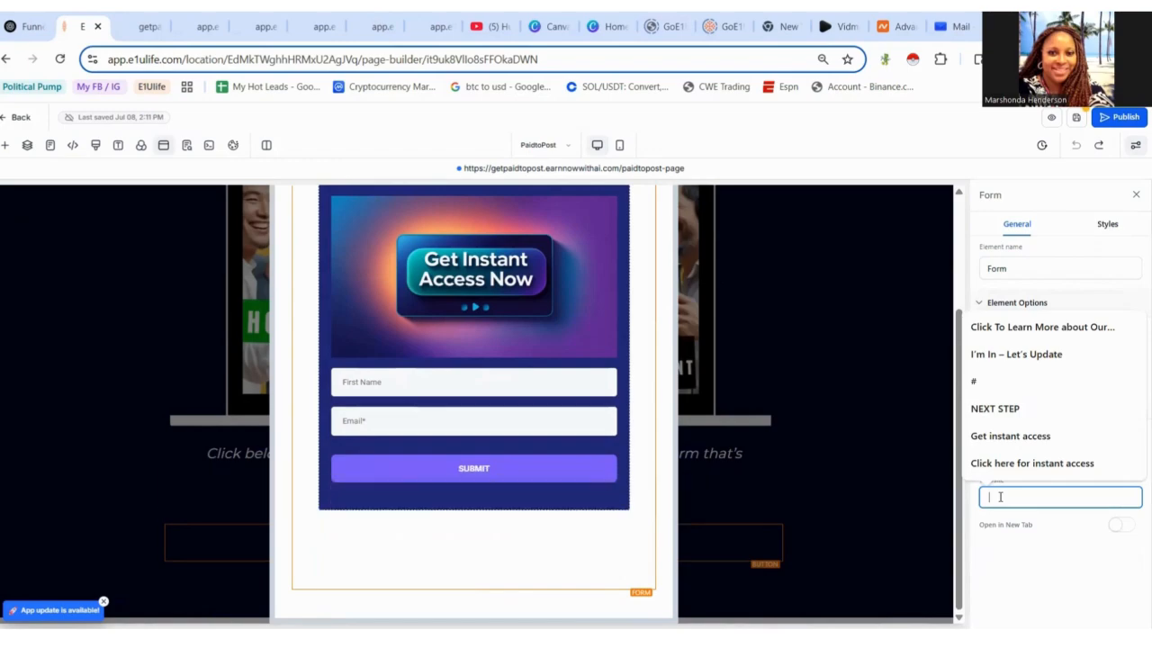
key(ctrl+v)
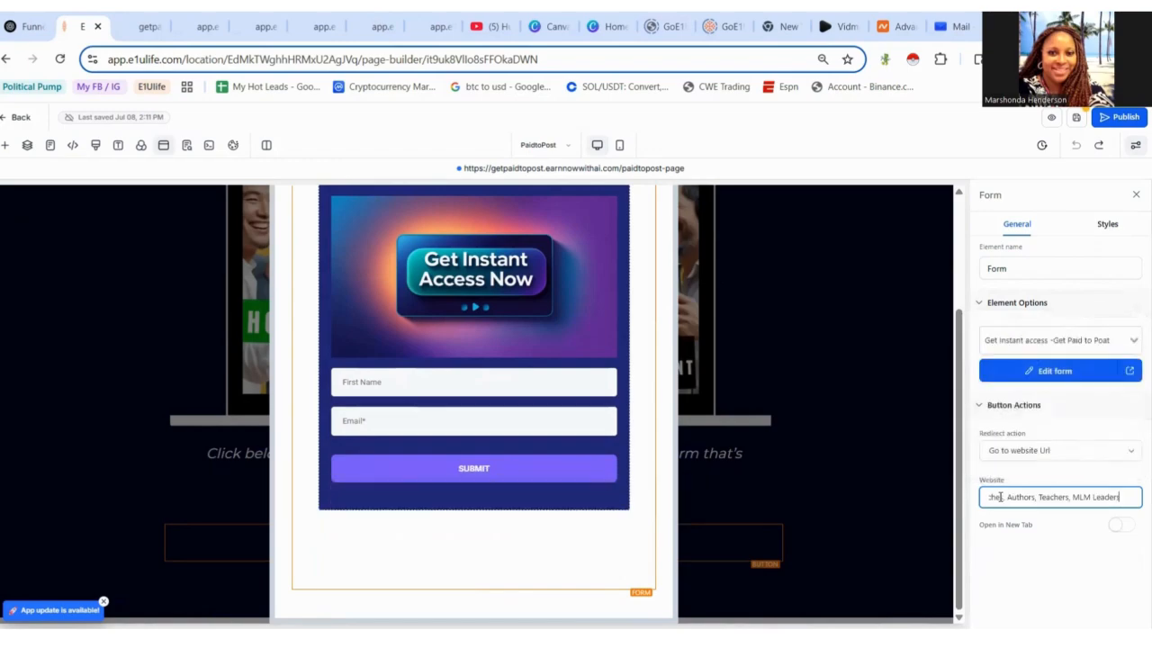
click(1057, 550)
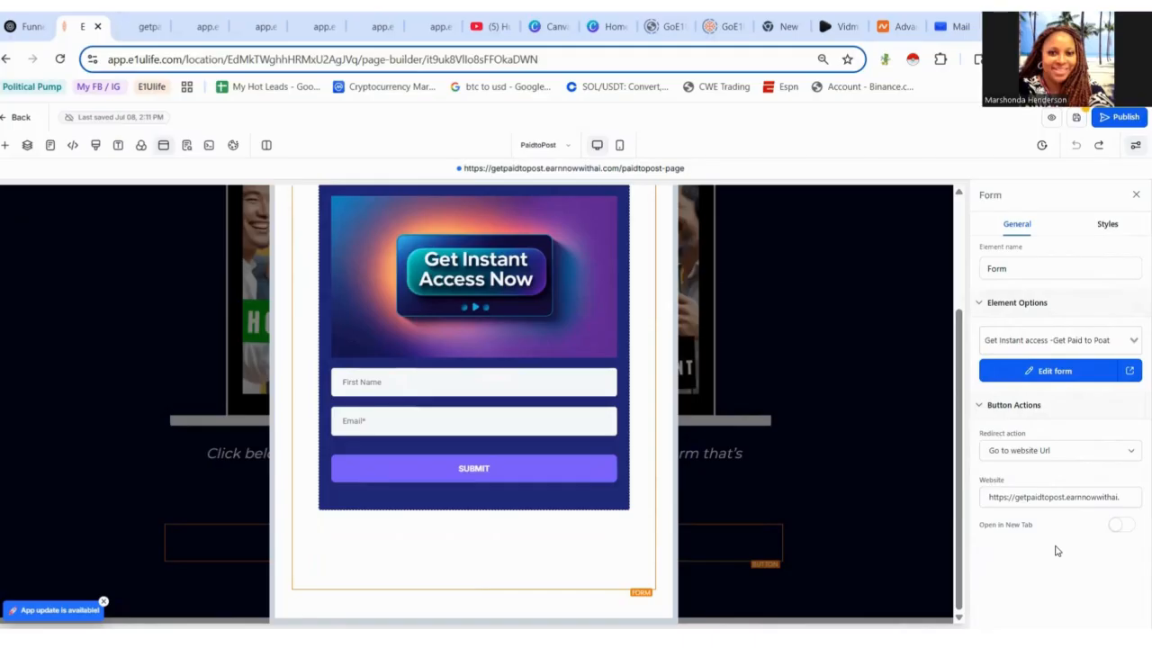
- Set the form's redirect action to Use action from form builder and open the form for editing
click(1056, 454)
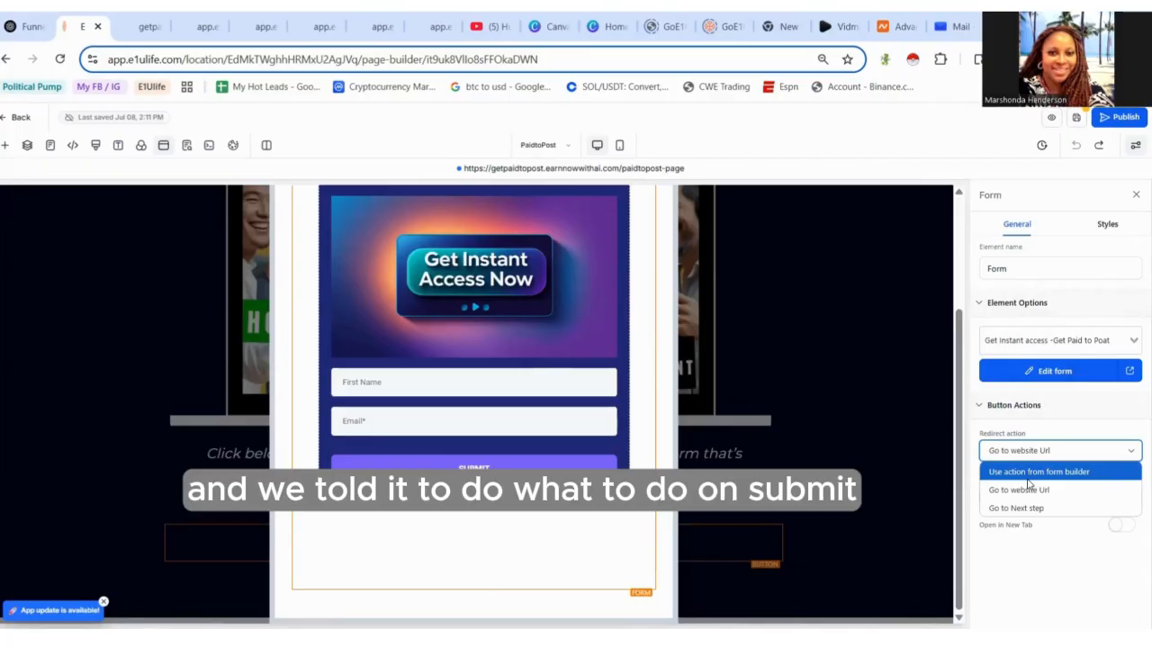
click(1030, 473)
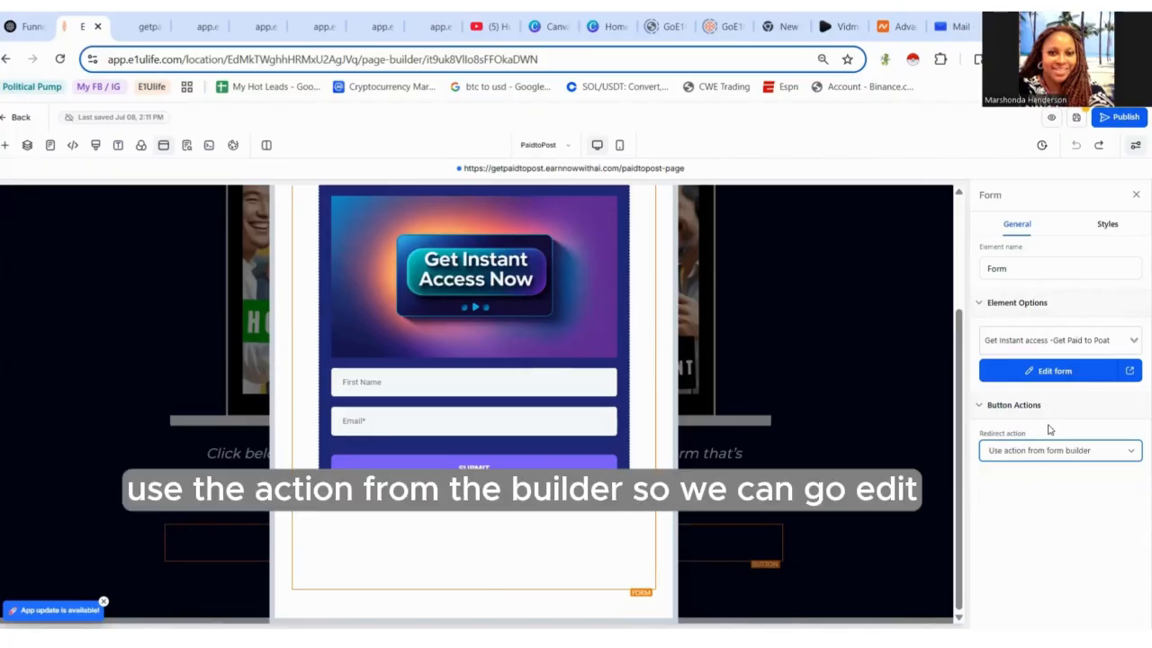
click(1043, 378)
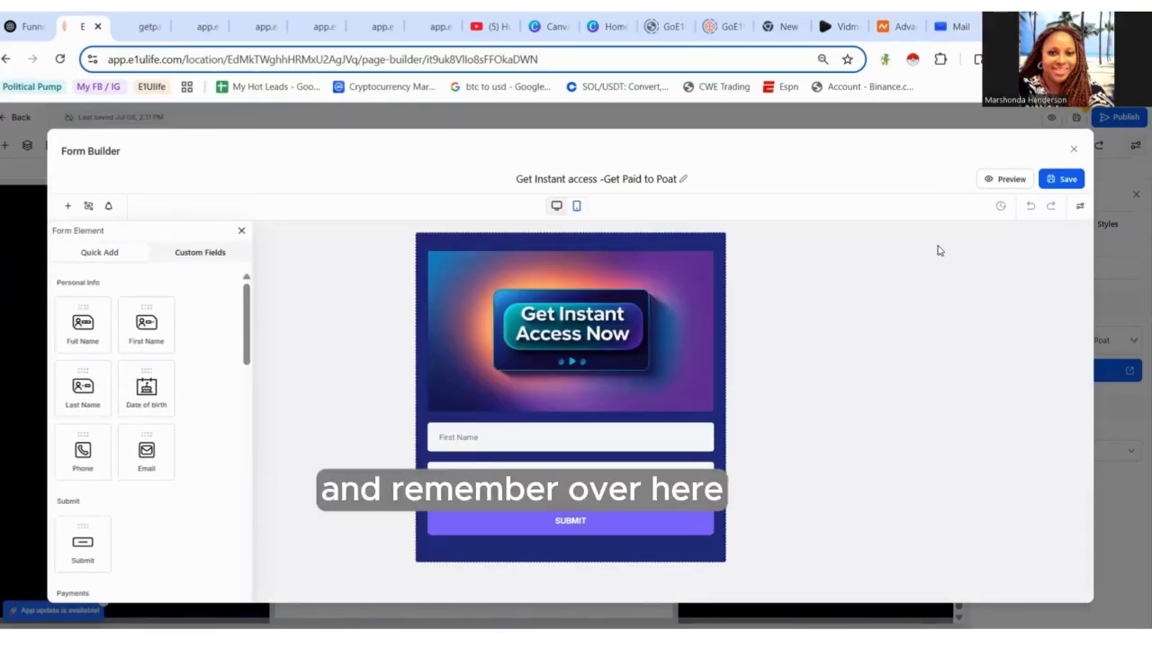
- Open the form builder's Options and expand the On Submit settings to the Open URL field
click(1079, 207)
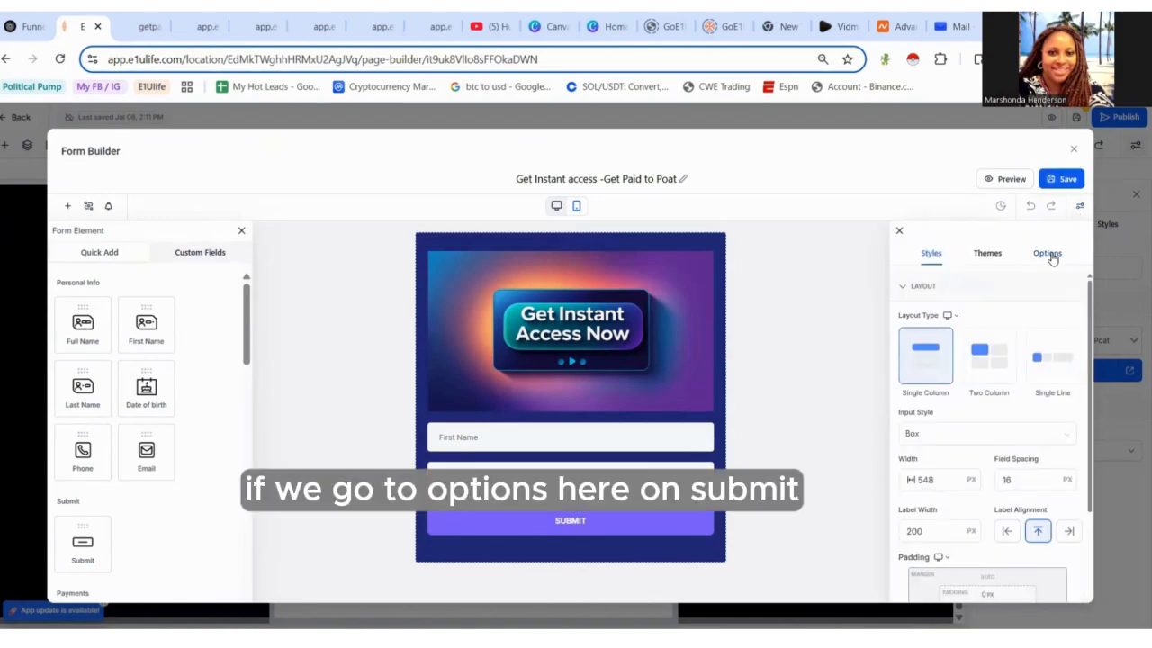
click(1048, 253)
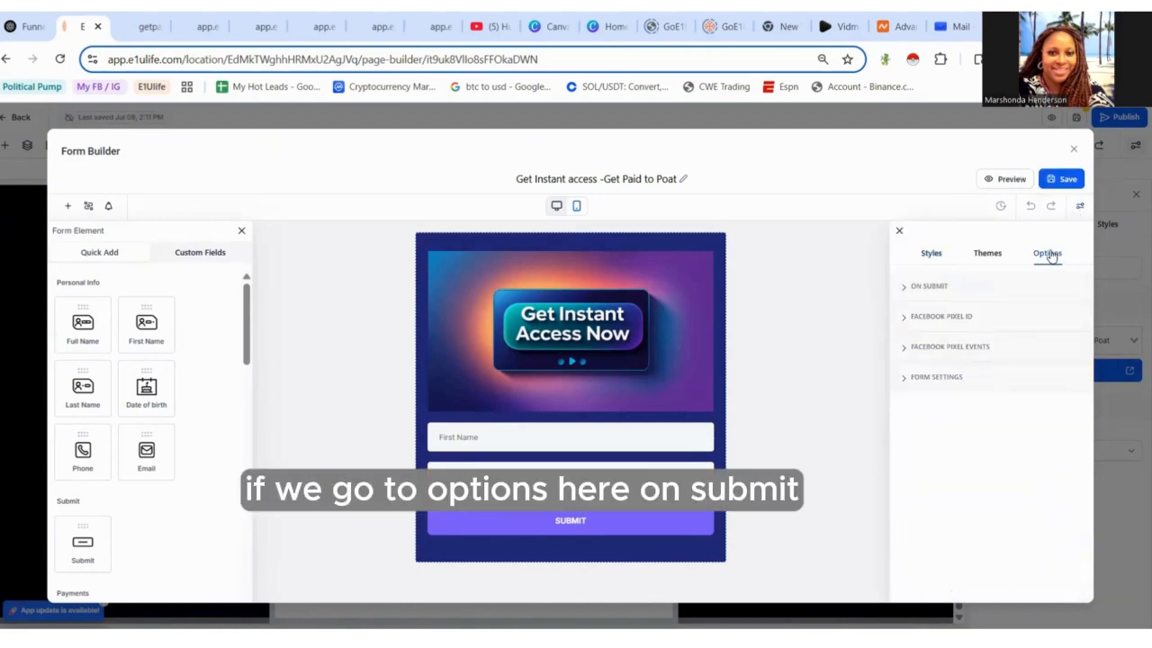
click(932, 288)
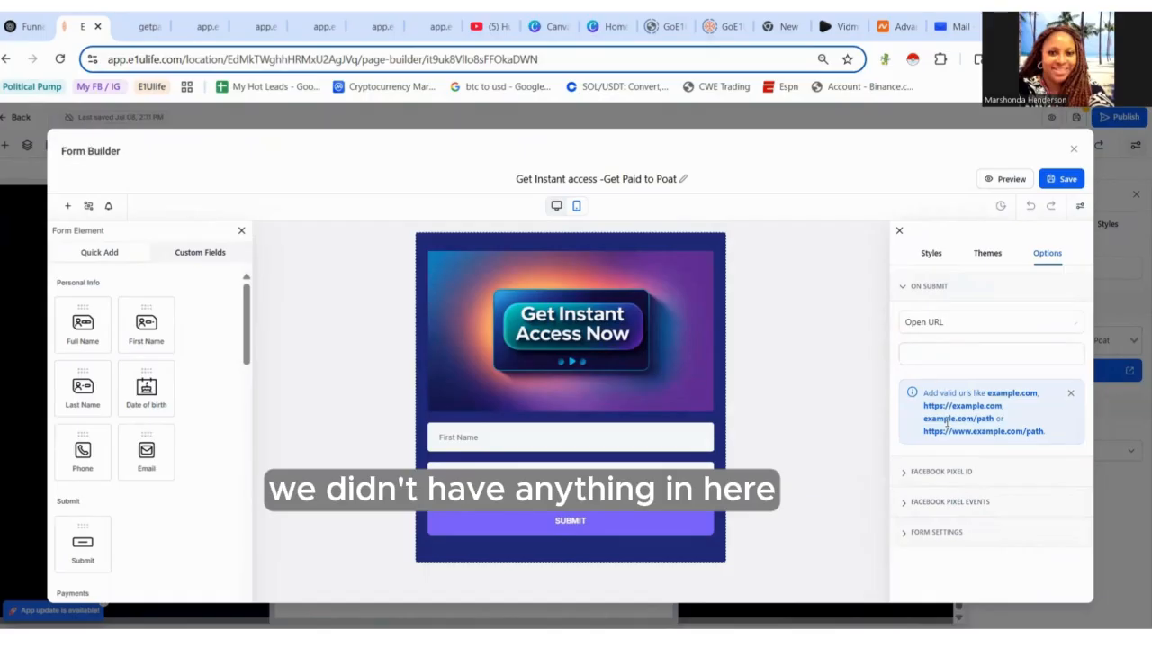
click(941, 354)
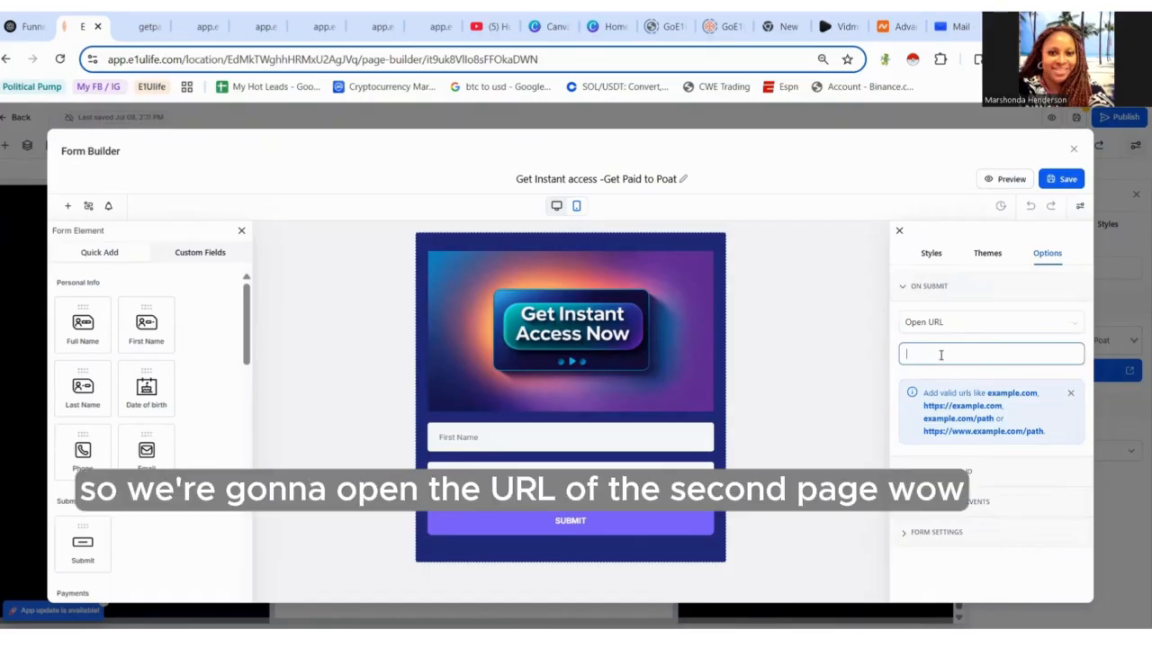
key(ctrl+v)
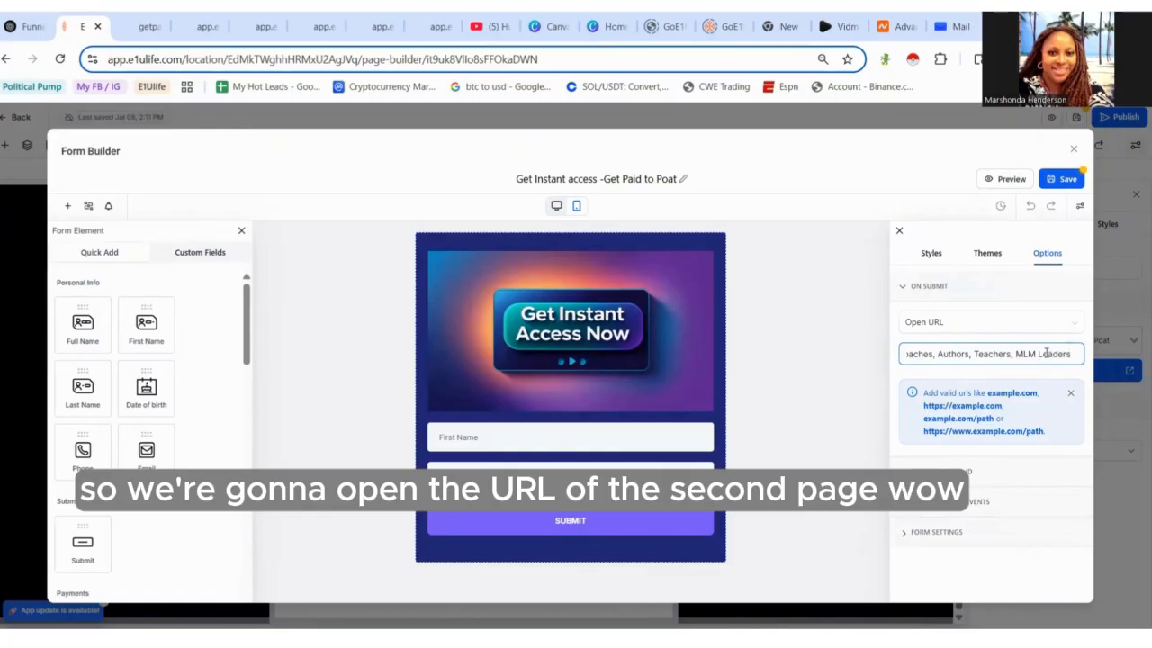
drag(1048, 354, 858, 372)
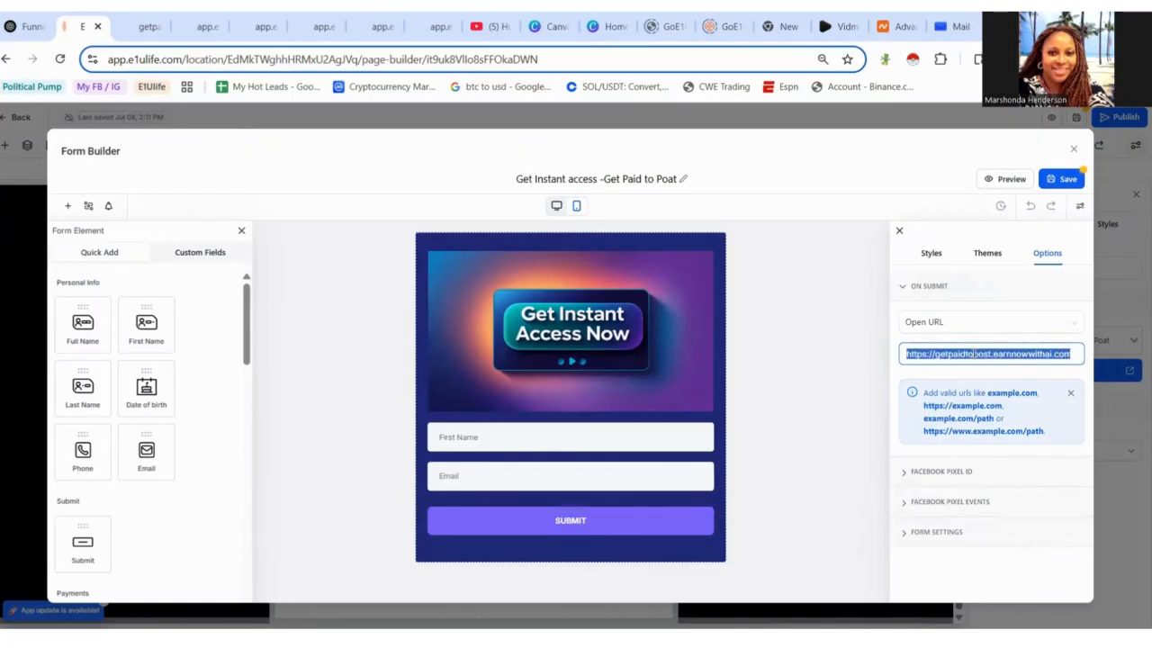
click(944, 356)
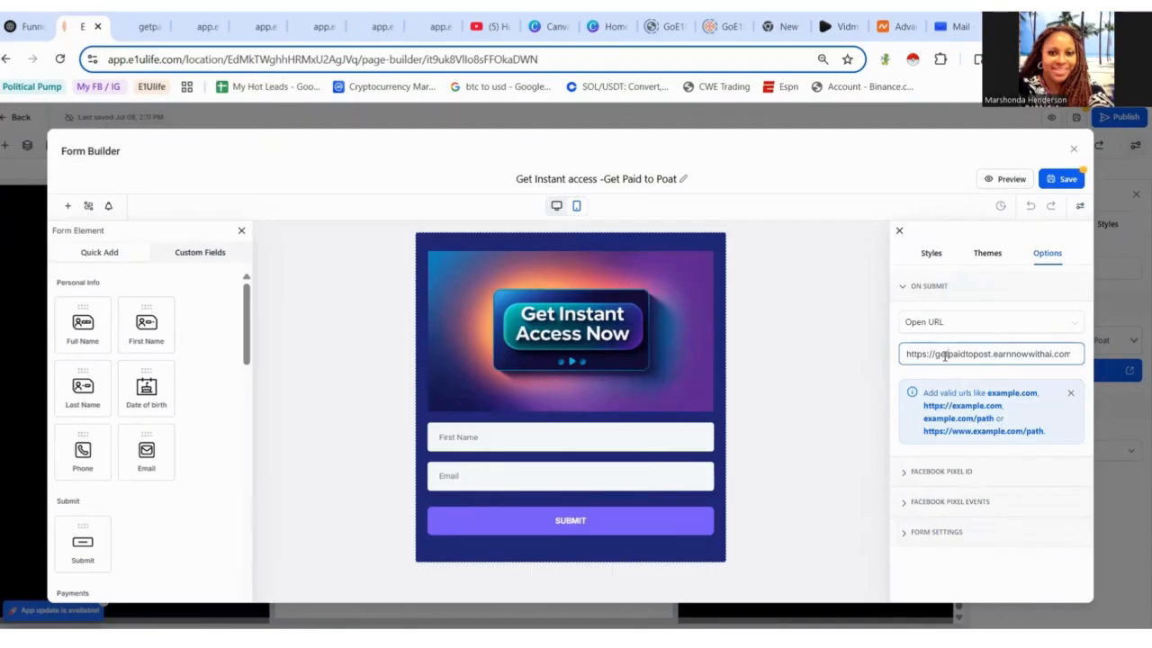
text(/)
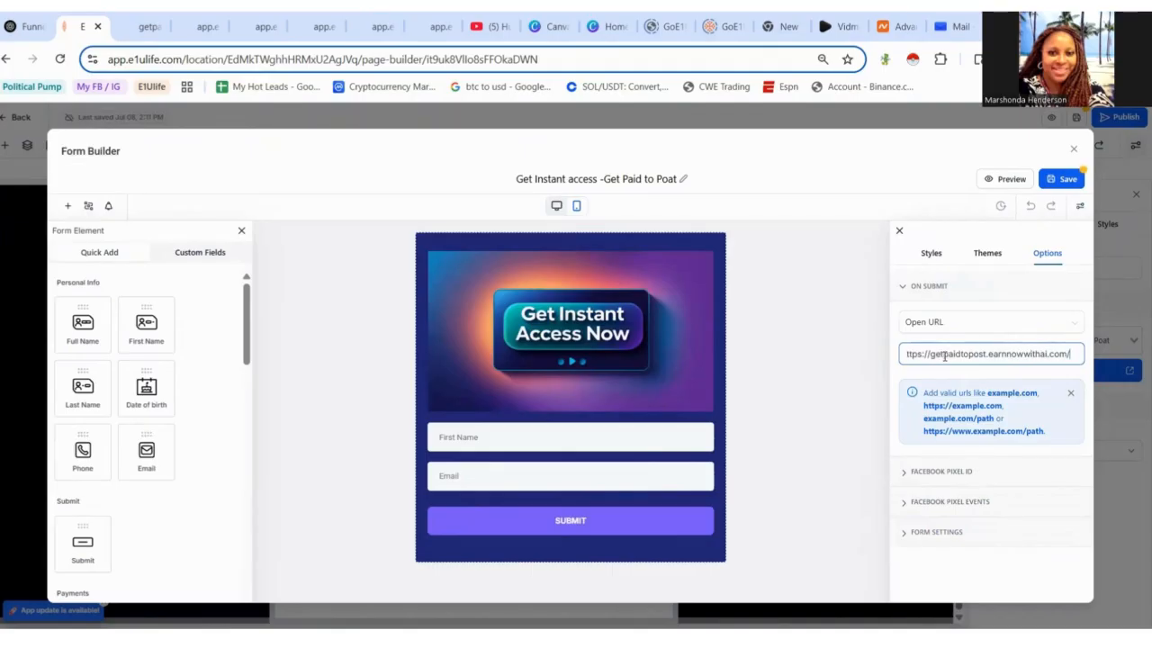
text(videopage AT)
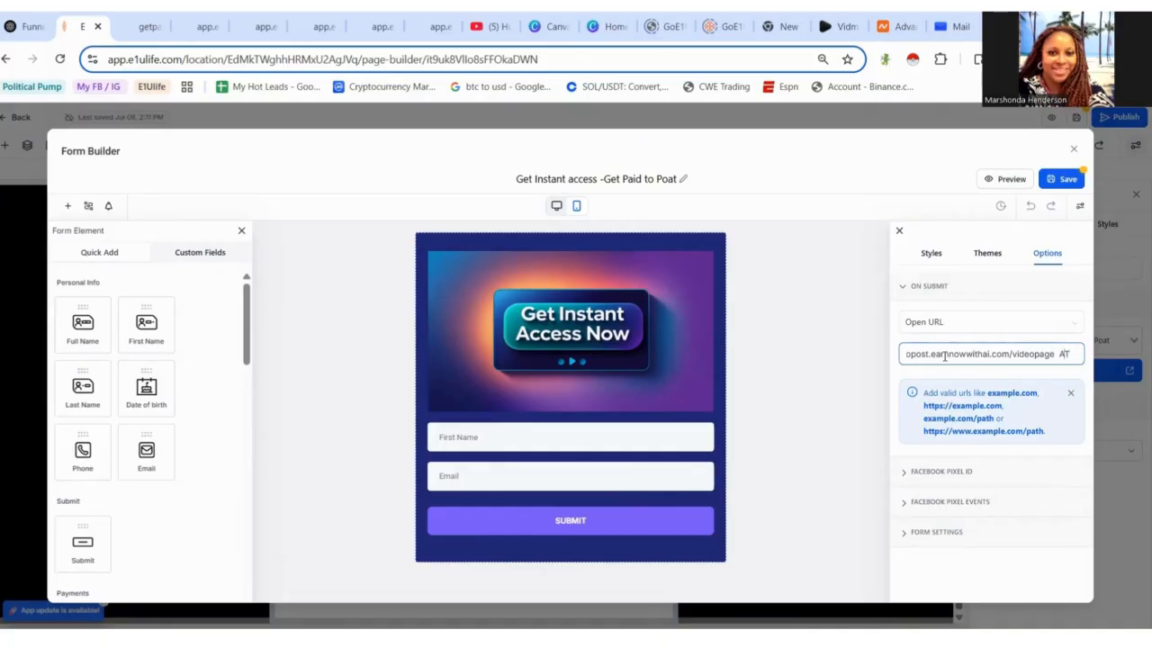
key(Delete)
key(Delete)
key(Delete)
key(Delete)
key(Delete)
key(Delete)
key(Delete)
key(Delete)
key(Delete)
key(Delete)
key(Delete)
key(Delete)
key(Delete)
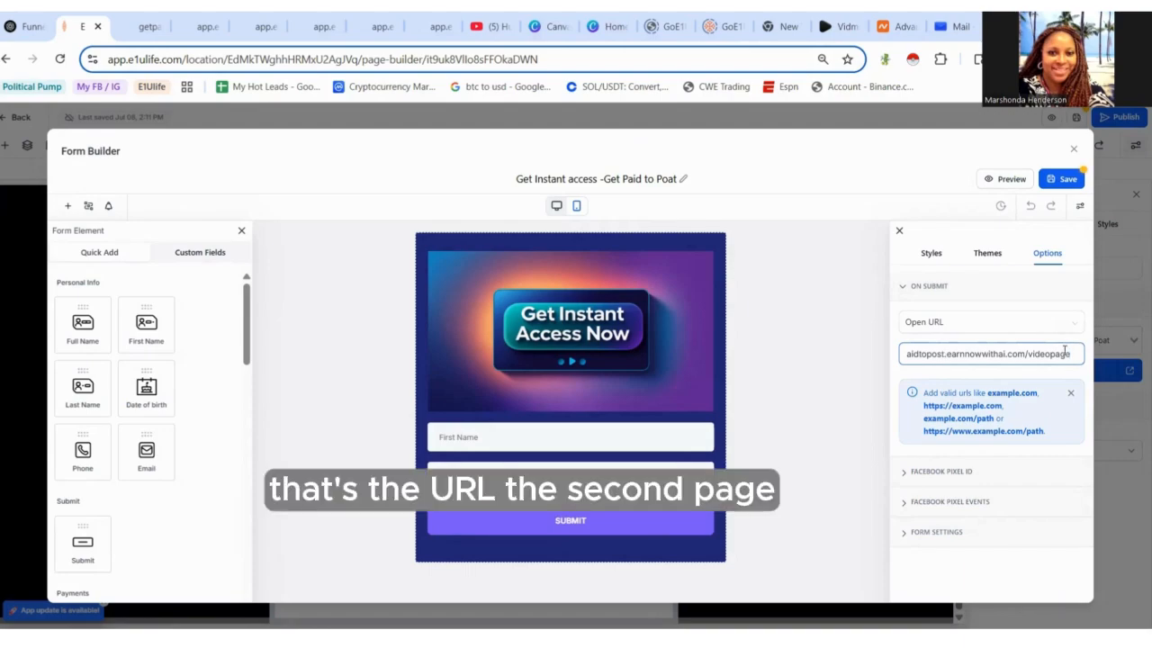
drag(993, 353, 1072, 353)
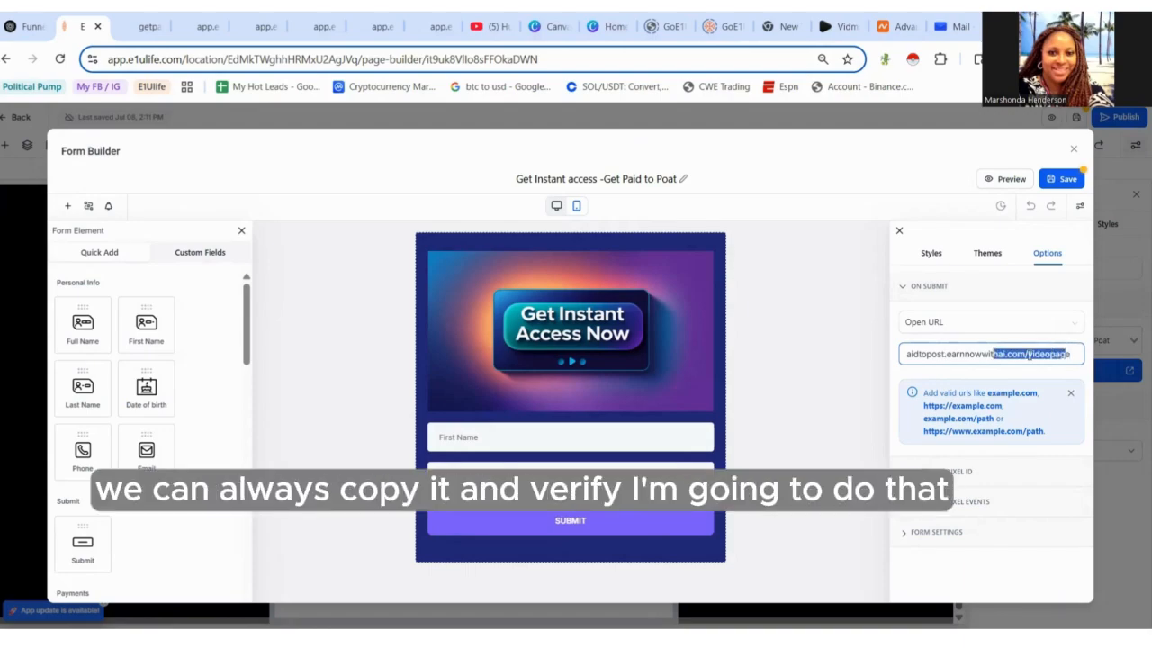
- Copy the form's Open URL and load it in another browser tab to check the video page
click(1080, 353)
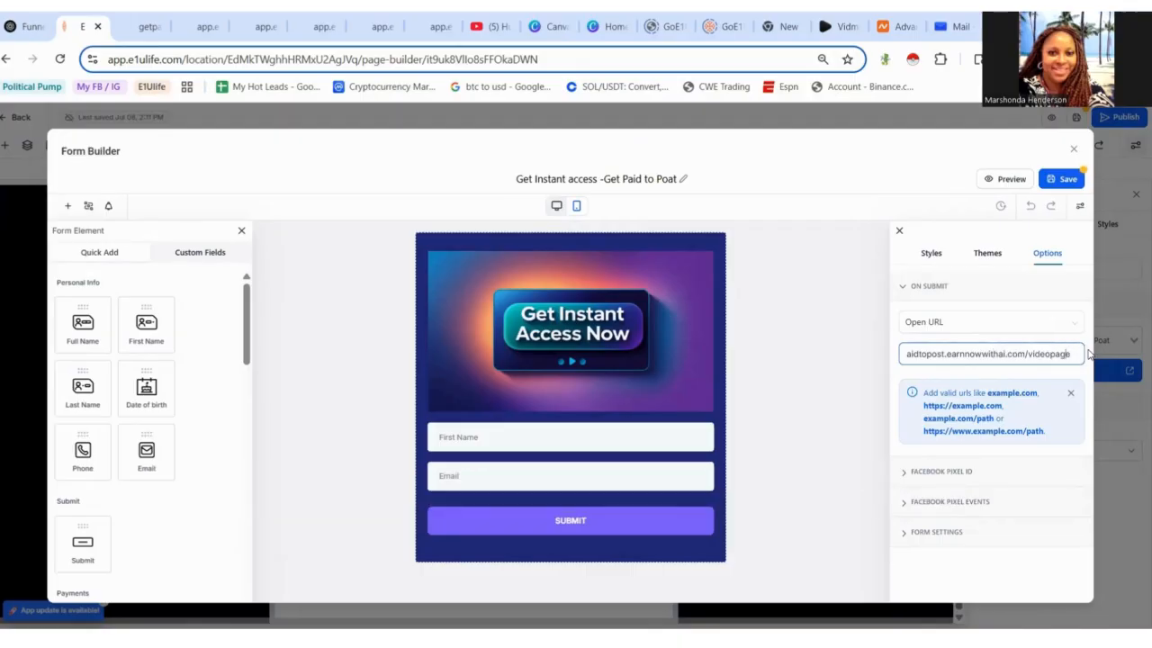
click(1089, 354)
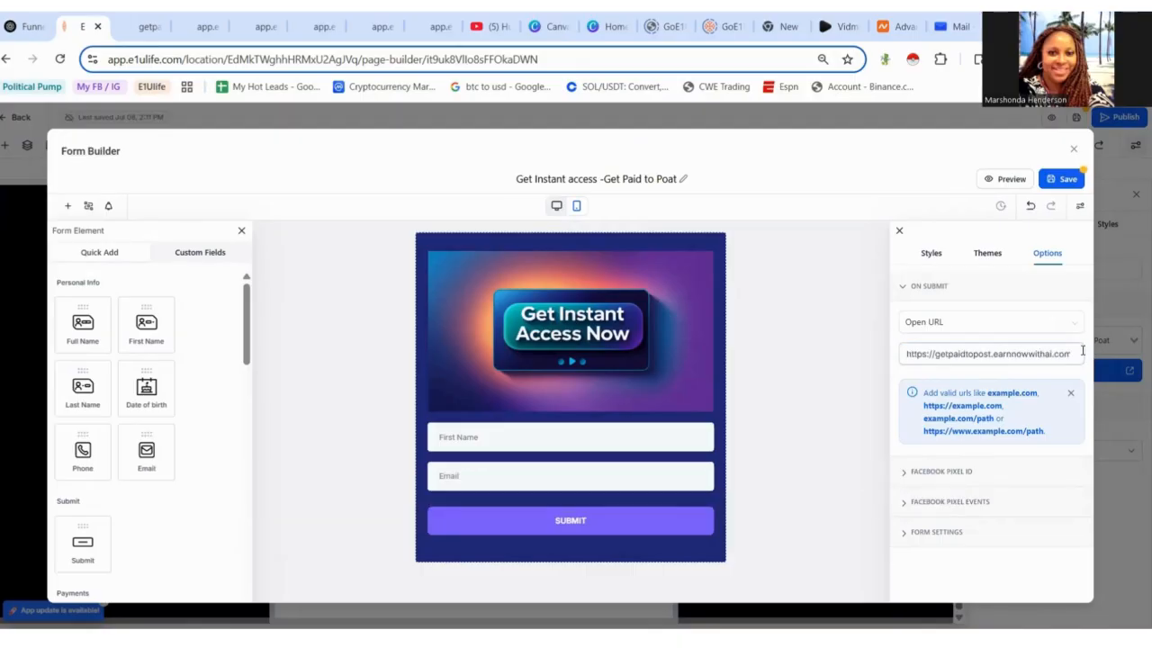
click(933, 354)
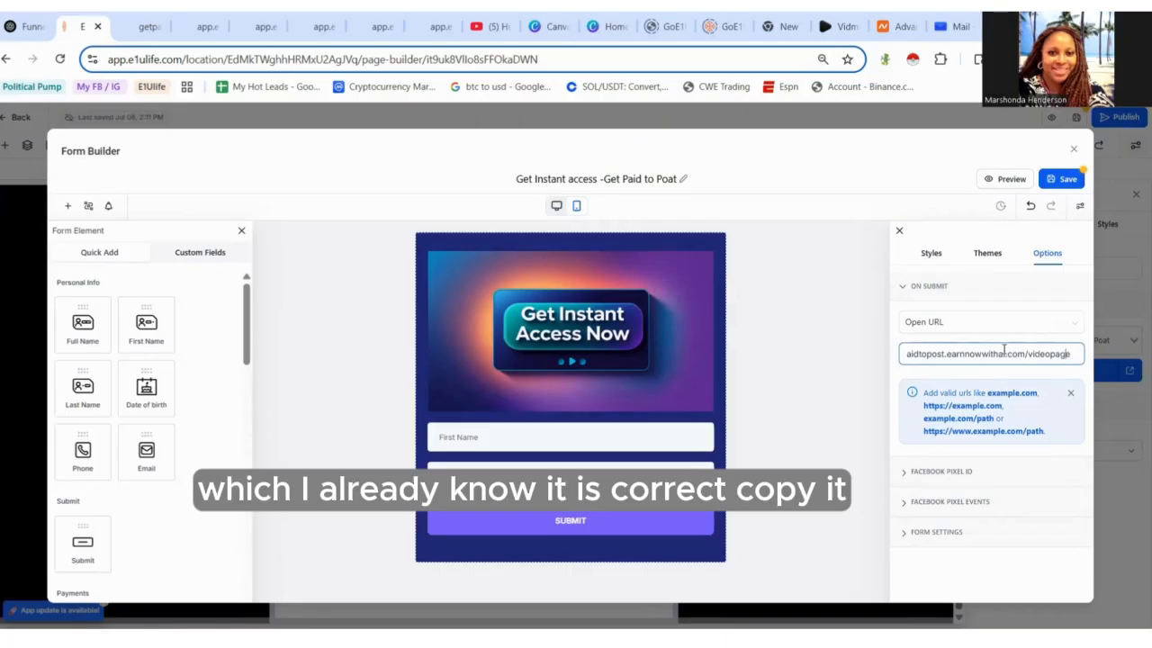
drag(1071, 358, 871, 369)
key(ctrl+c)
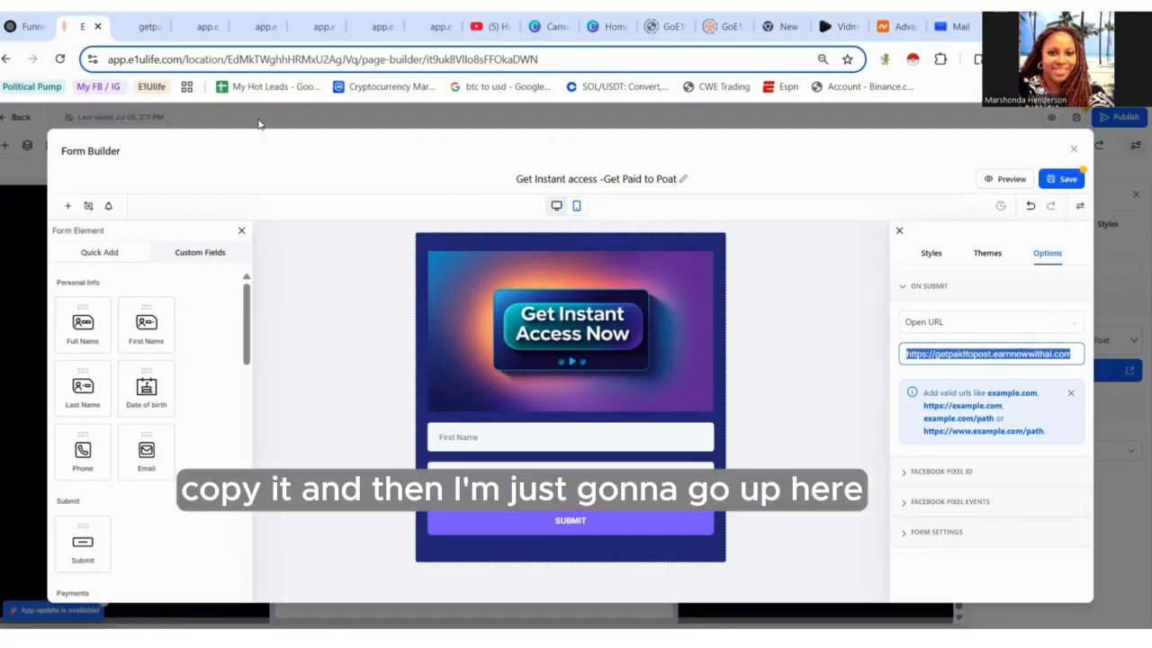
click(213, 24)
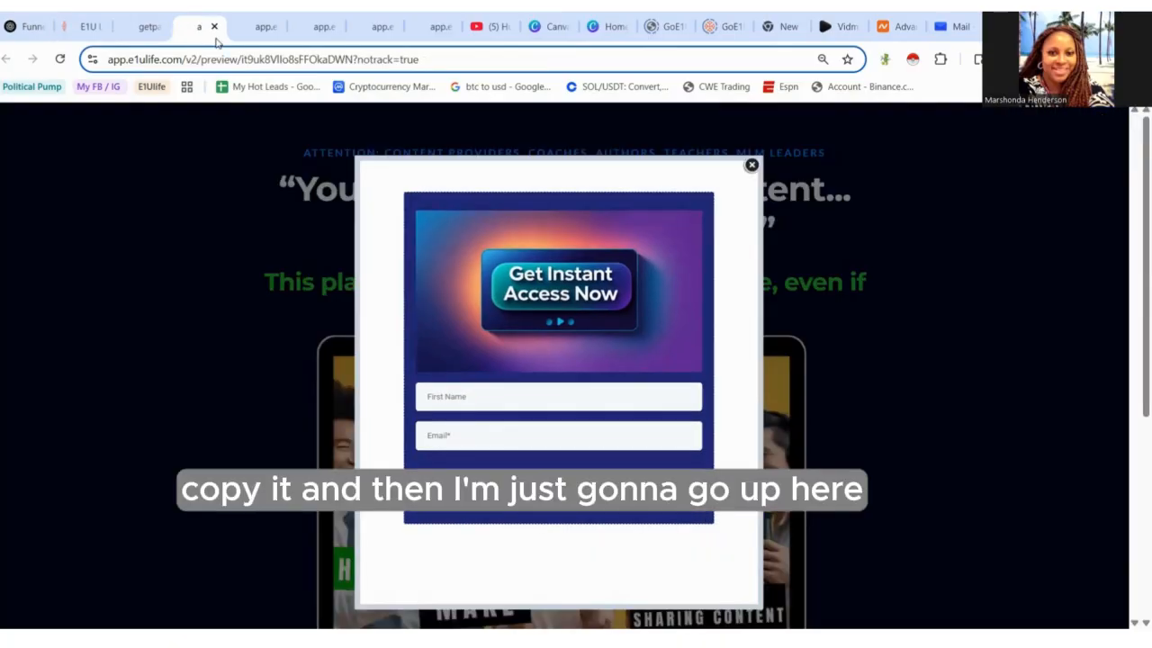
key(ctrl+l)
key(ctrl+v)
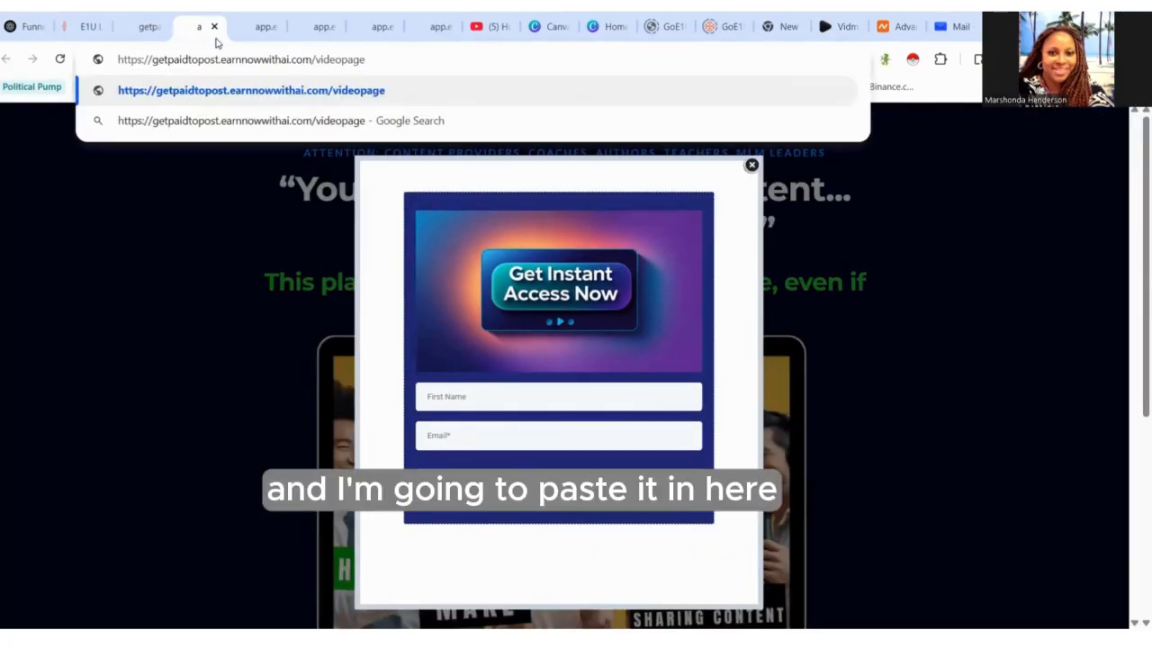
key(Return)
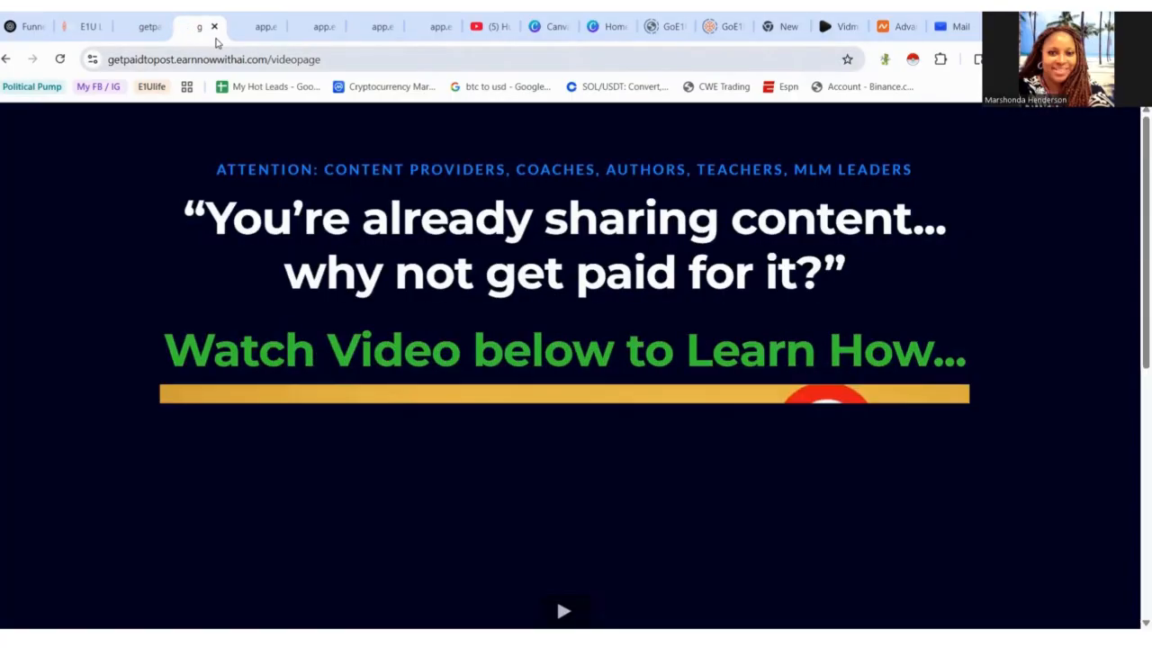
scroll(1087, 475, down, 4)
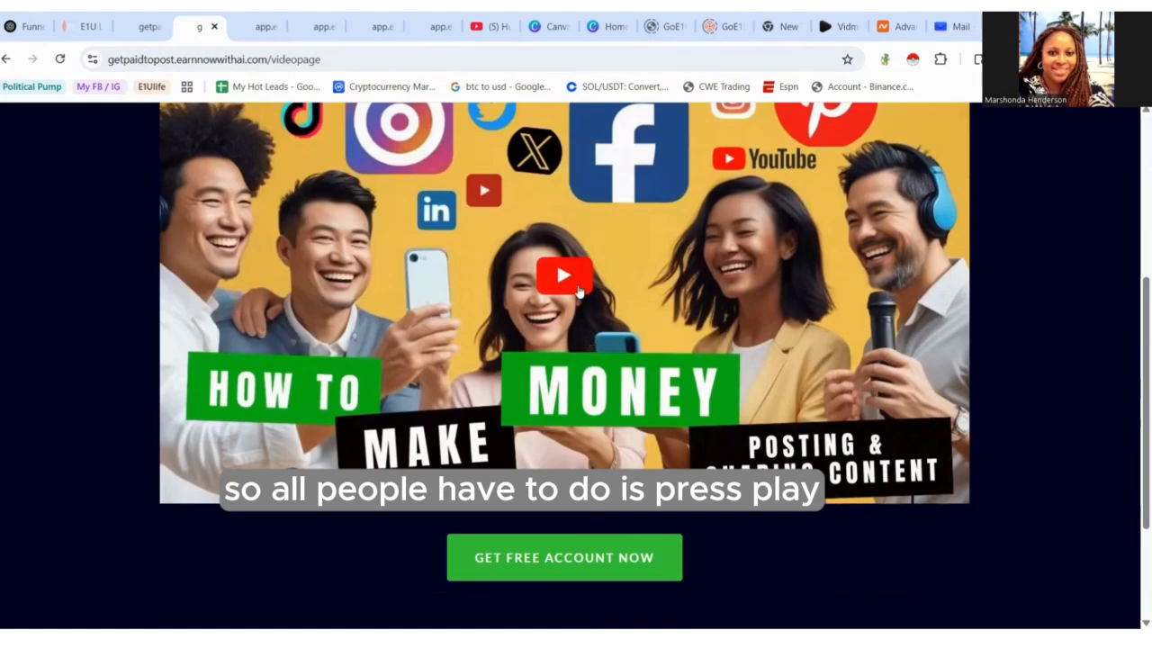
drag(1135, 372, 1136, 411)
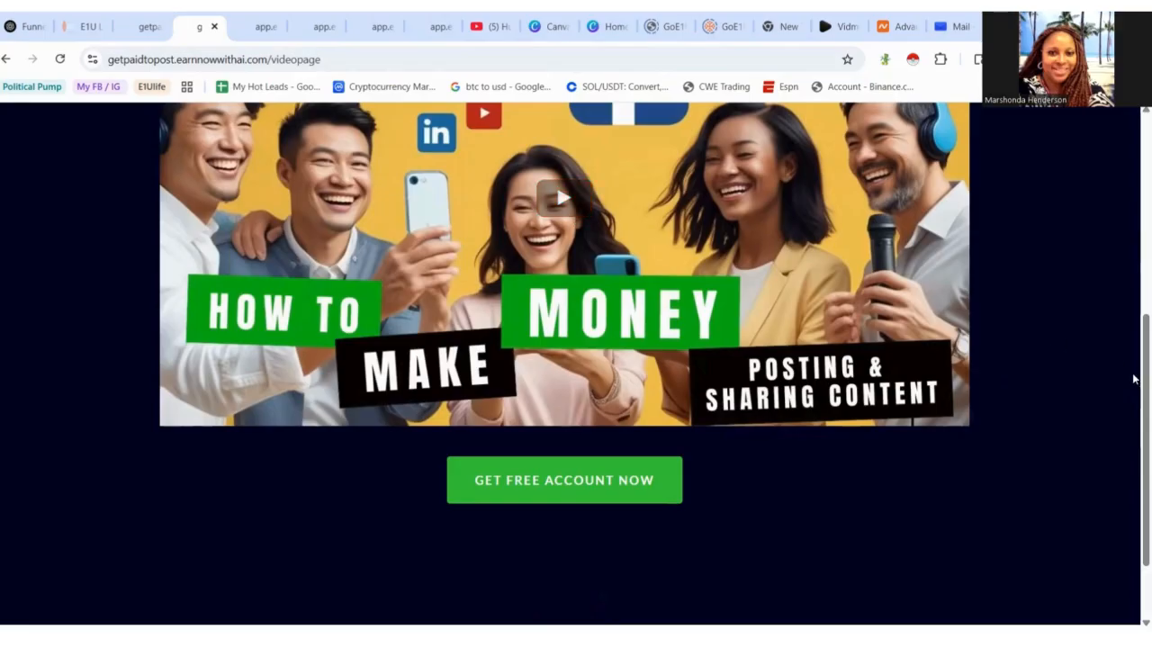
mouse_move(1133, 380)
mouse_down()
mouse_move(1134, 228)
mouse_move(1134, 399)
mouse_up()
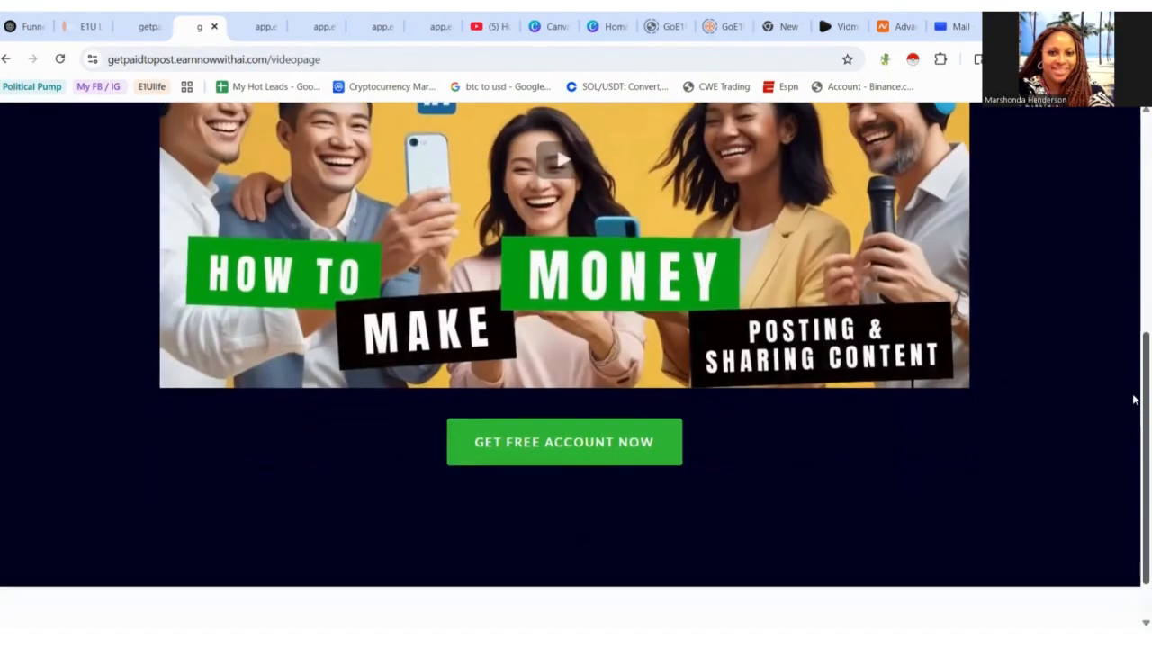
- Return to the form builder, save the form, close the builder and publish the landing page
click(141, 31)
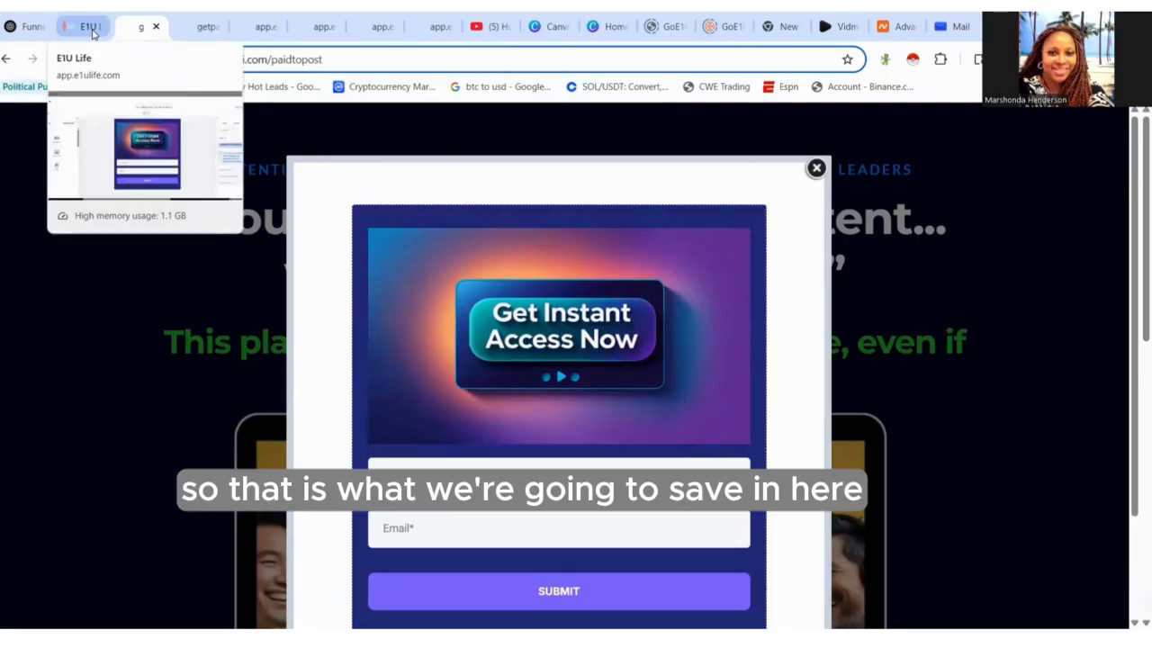
click(94, 33)
click(1071, 179)
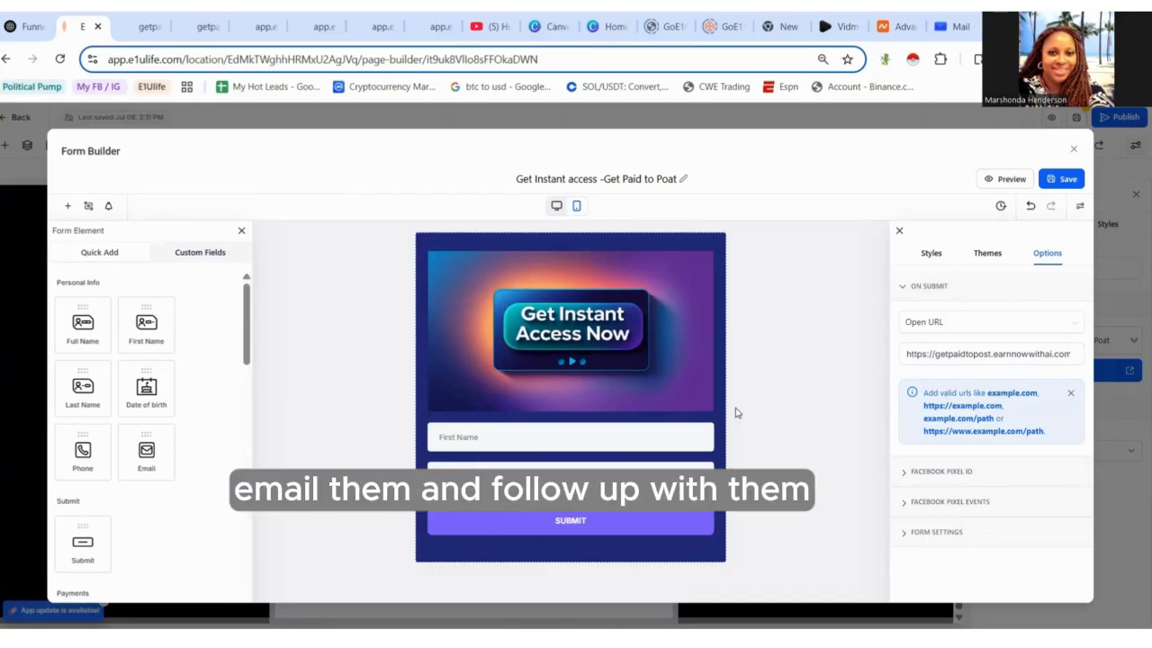
click(1062, 182)
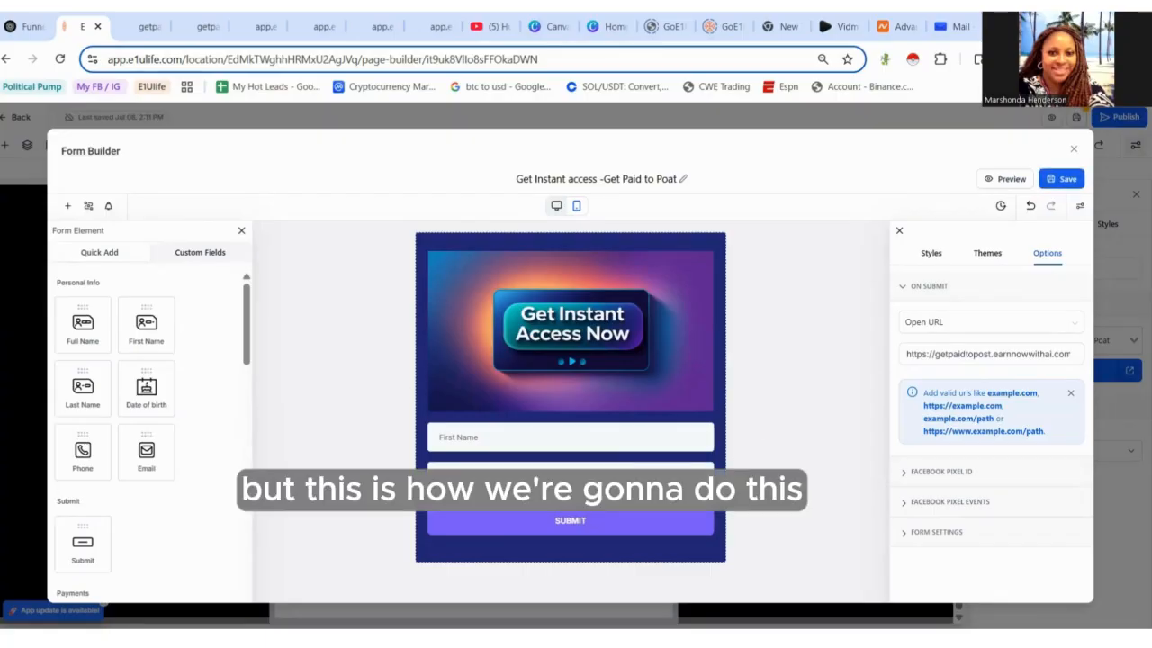
click(1077, 150)
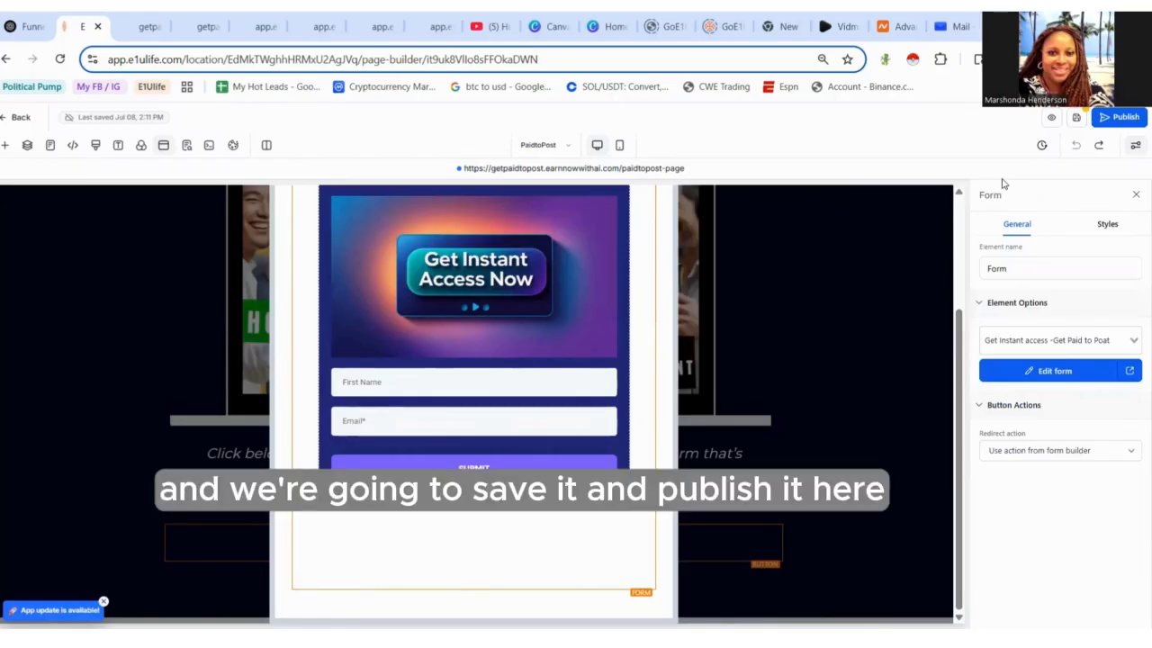
click(1105, 121)
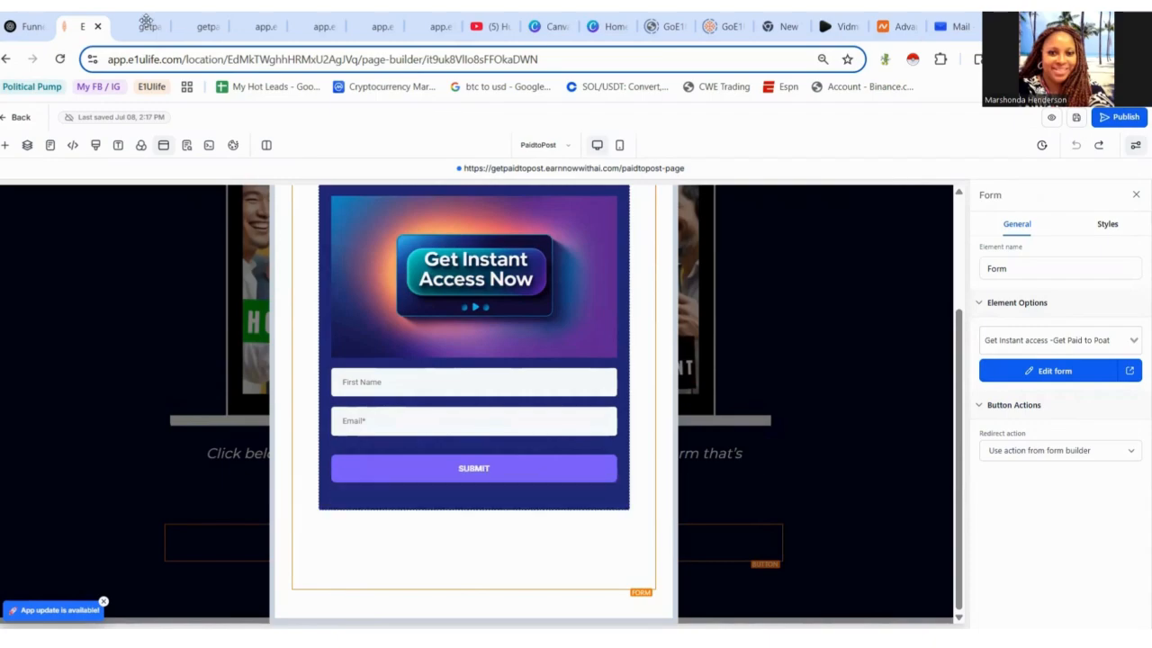
- Reload the live landing page, open the video popup, fill in first name and email, and submit the form
click(146, 26)
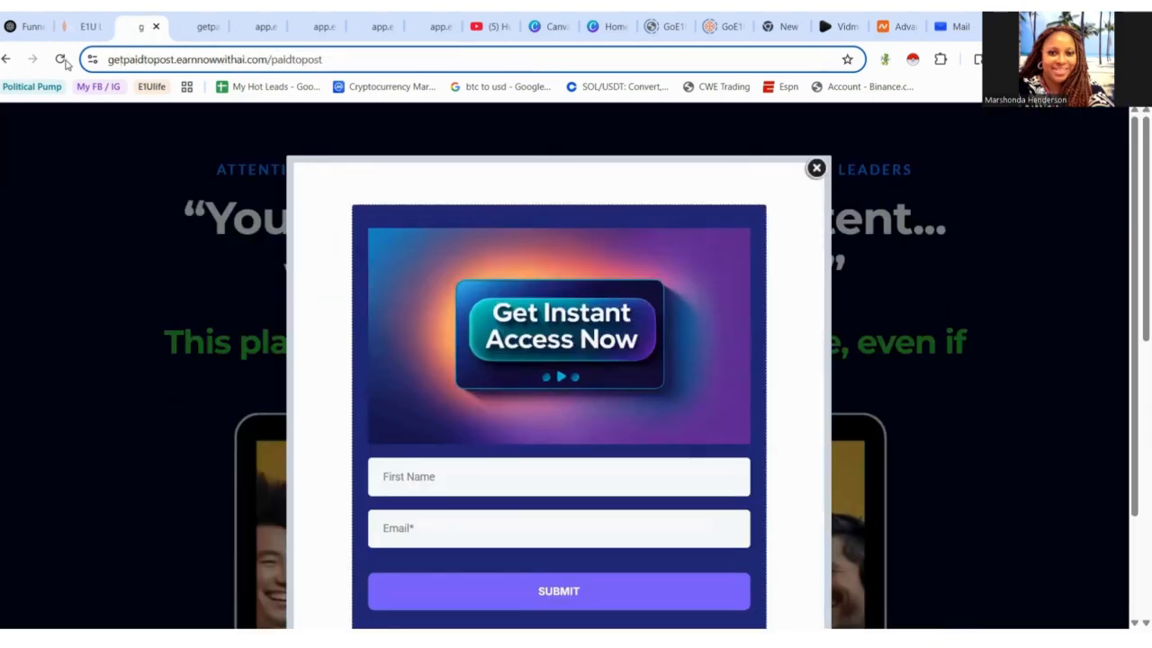
click(60, 59)
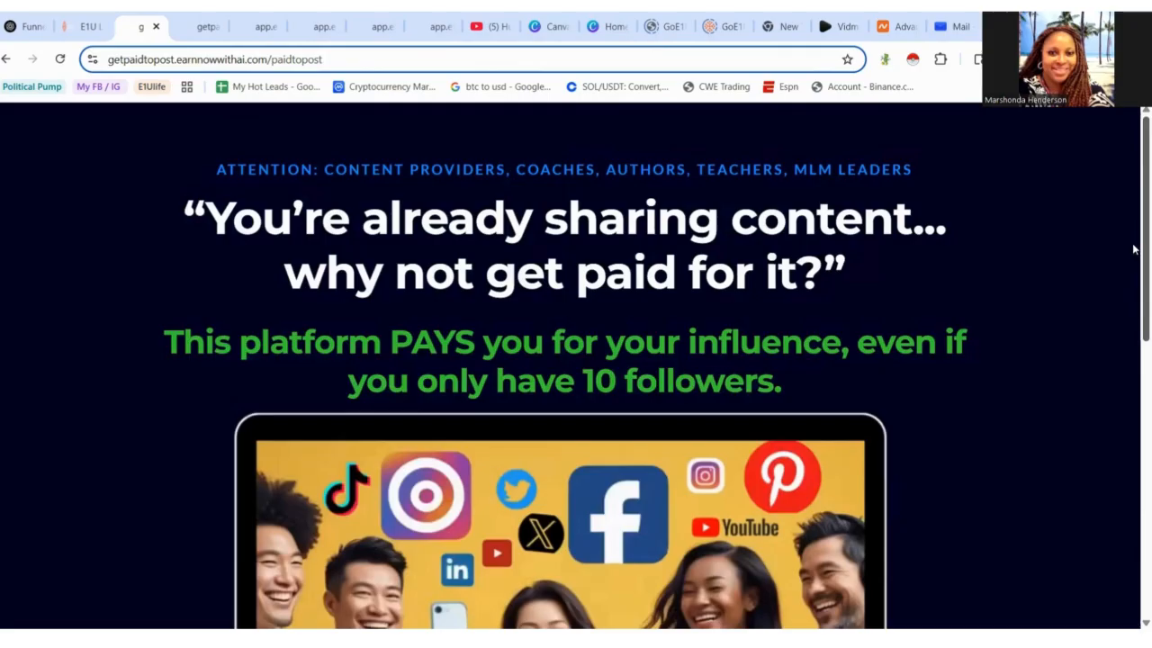
drag(1135, 249, 1135, 383)
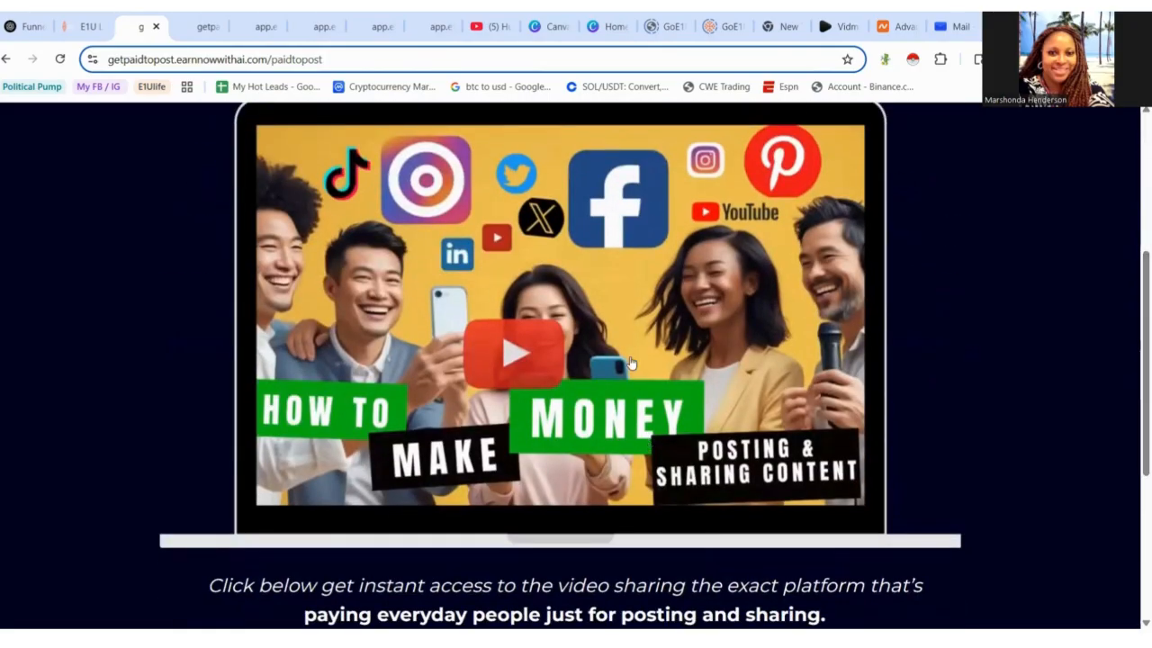
click(630, 362)
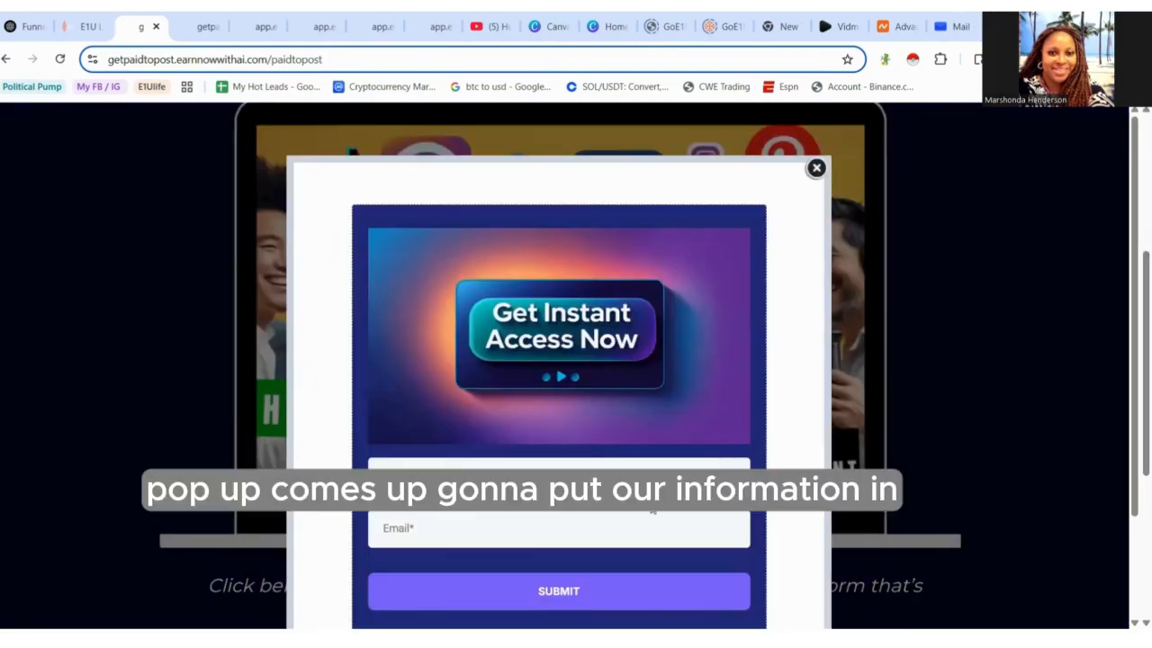
click(634, 465)
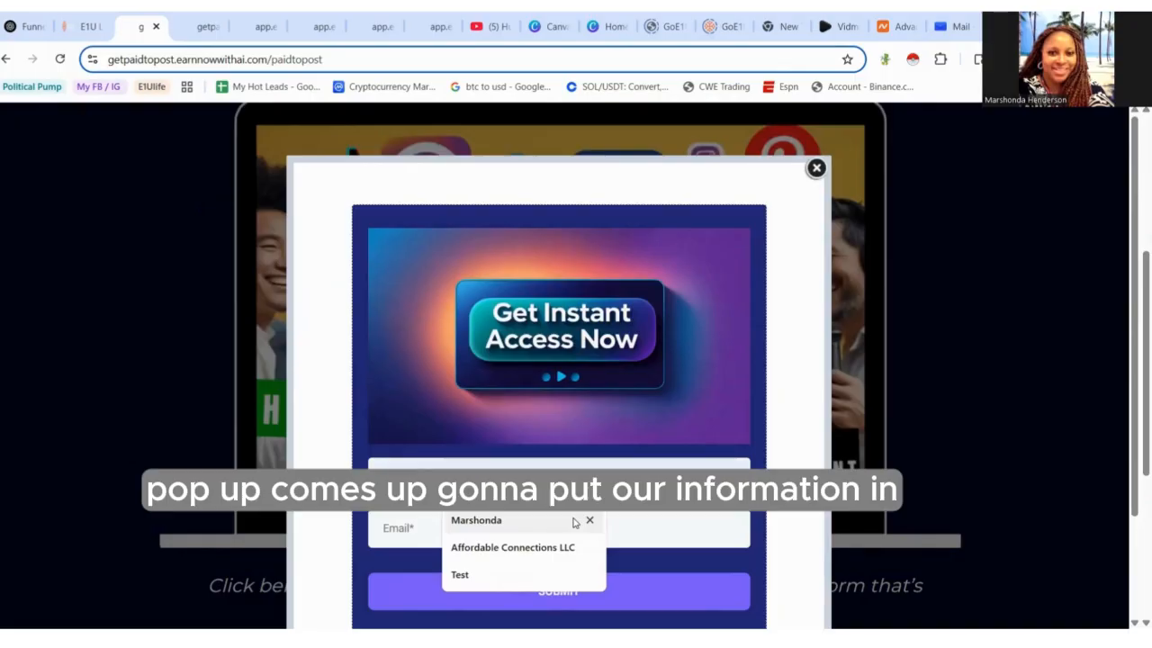
click(574, 522)
click(573, 531)
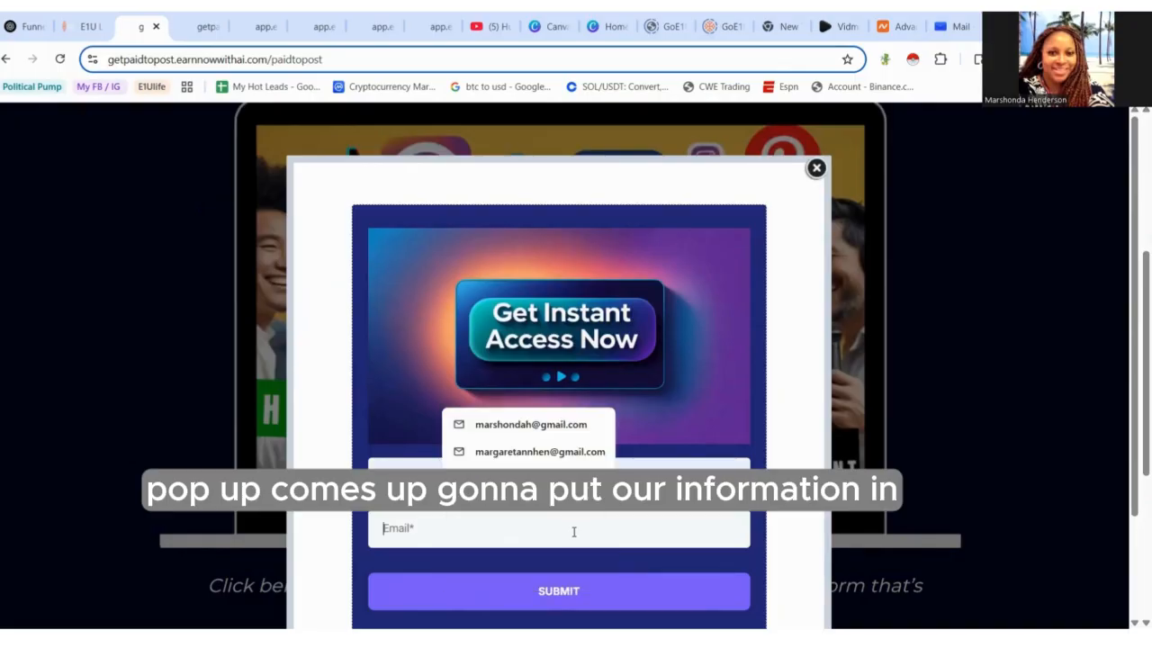
click(560, 436)
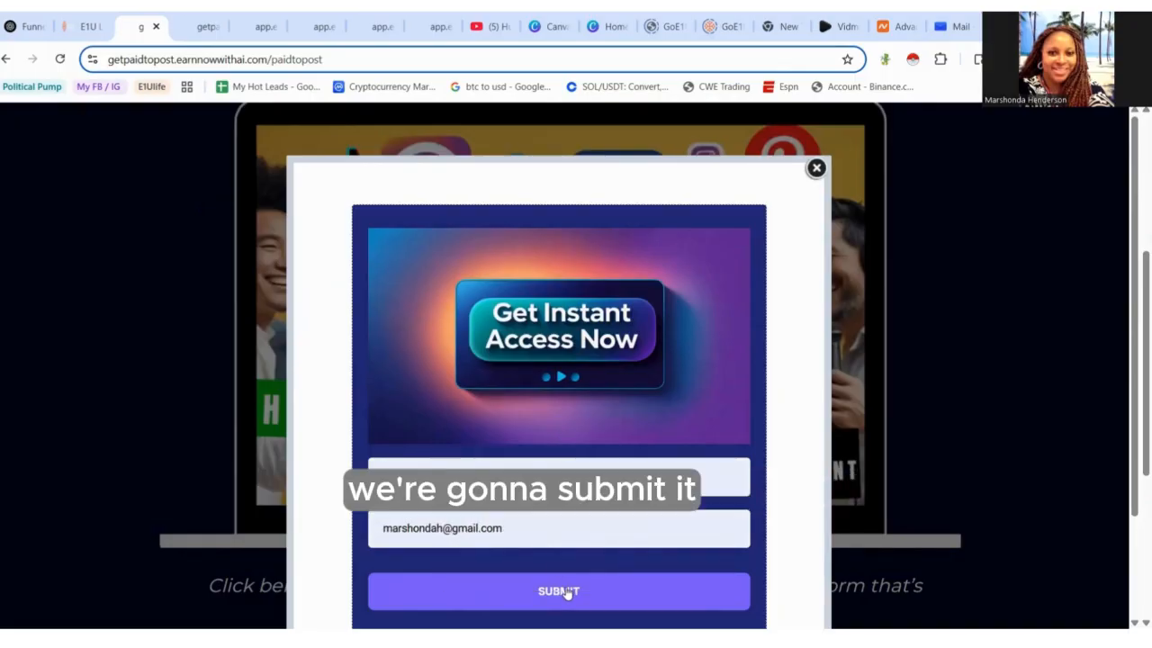
click(567, 592)
- Follow the video page's Get Free Account Now button to the Vidme referral site and browse it
drag(1135, 317, 1135, 388)
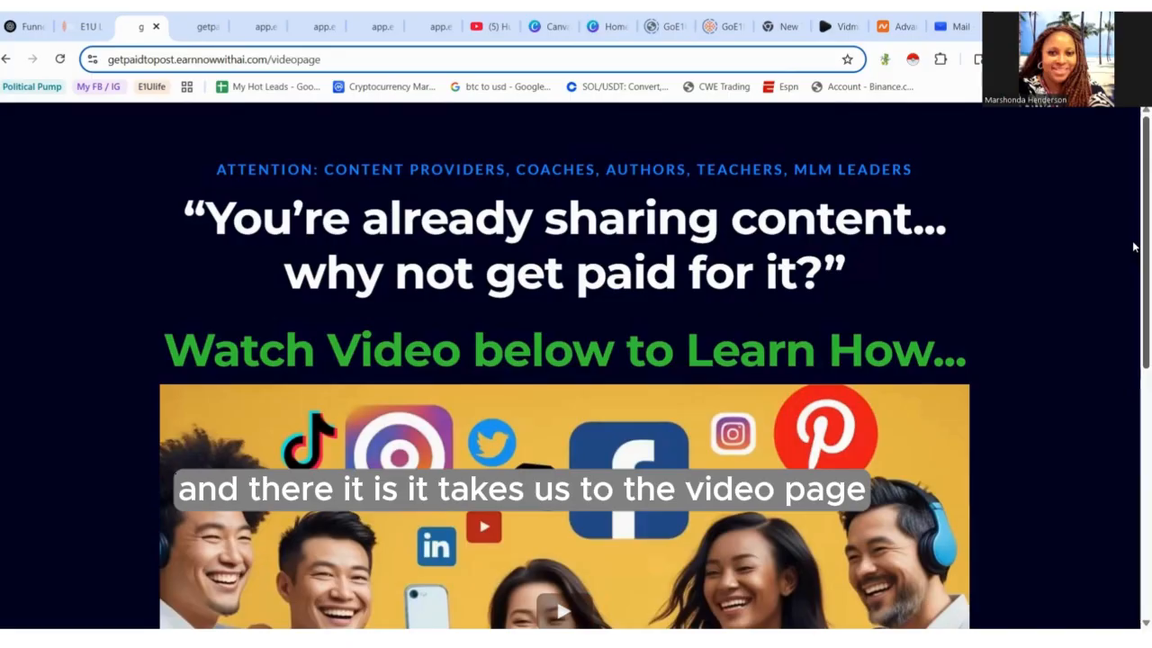
scroll(1133, 270, down, 1)
scroll(1133, 389, down, 4)
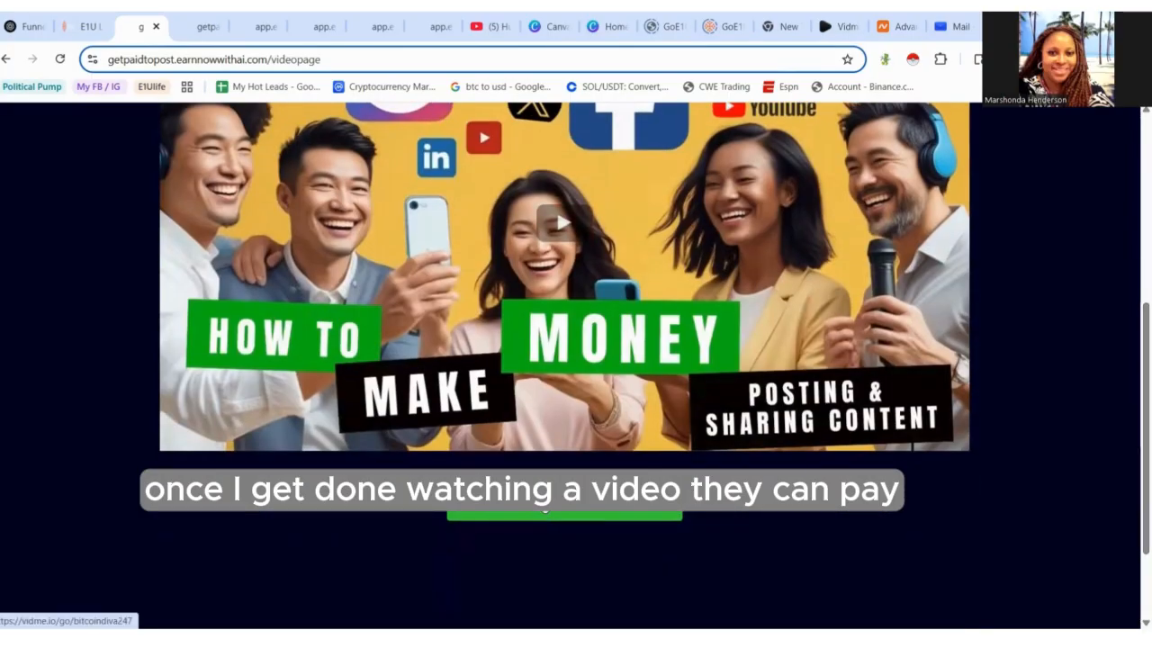
click(564, 514)
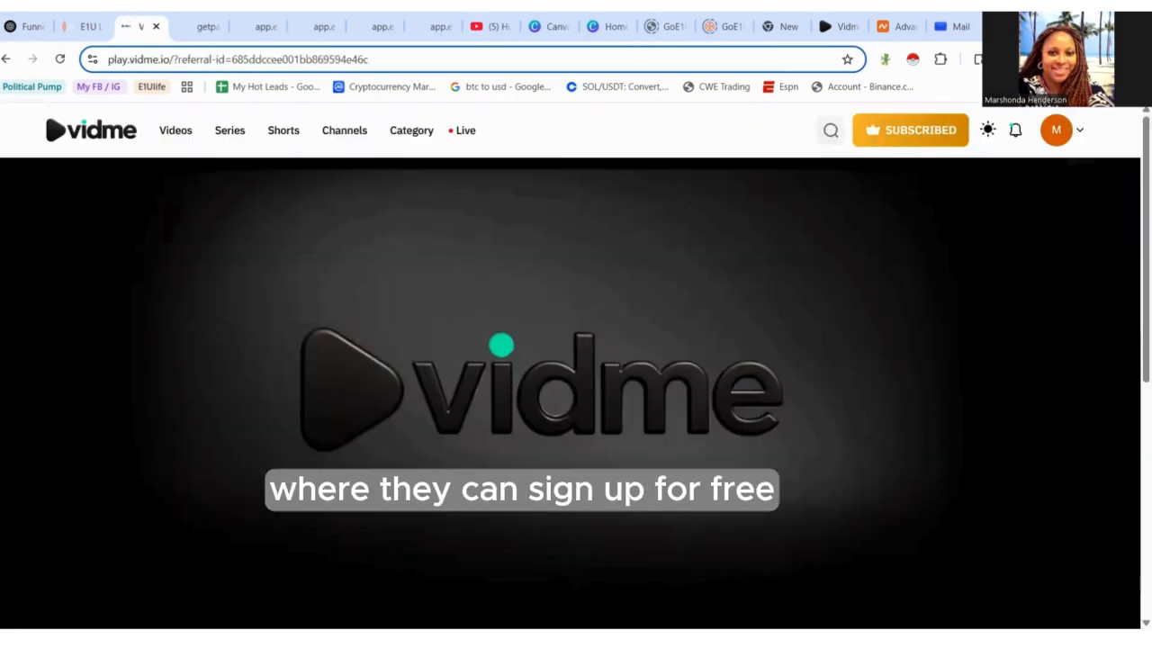
scroll(1132, 333, down, 2)
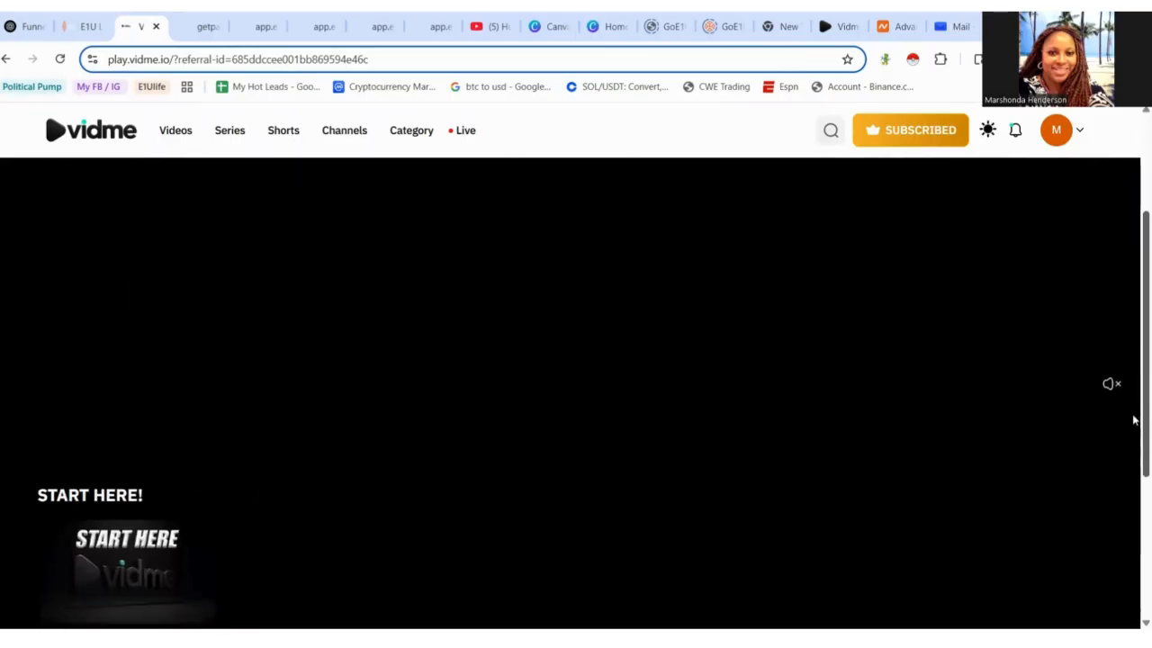
scroll(1133, 454, down, 1)
scroll(1133, 549, down, 4)
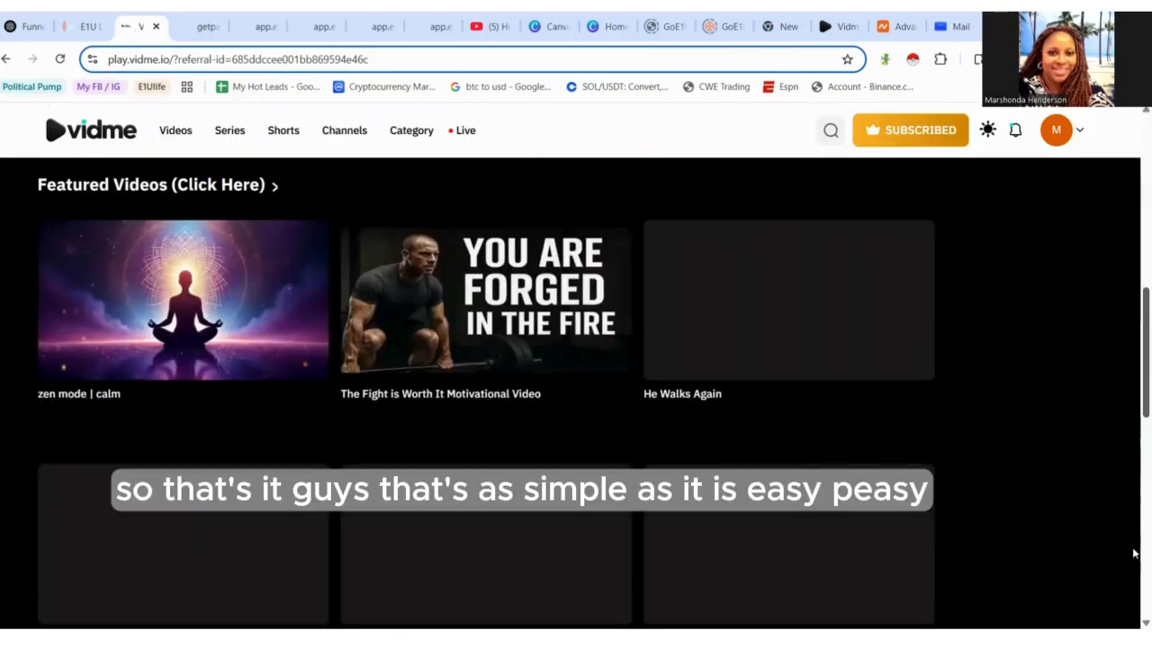
scroll(1133, 558, down, 1)
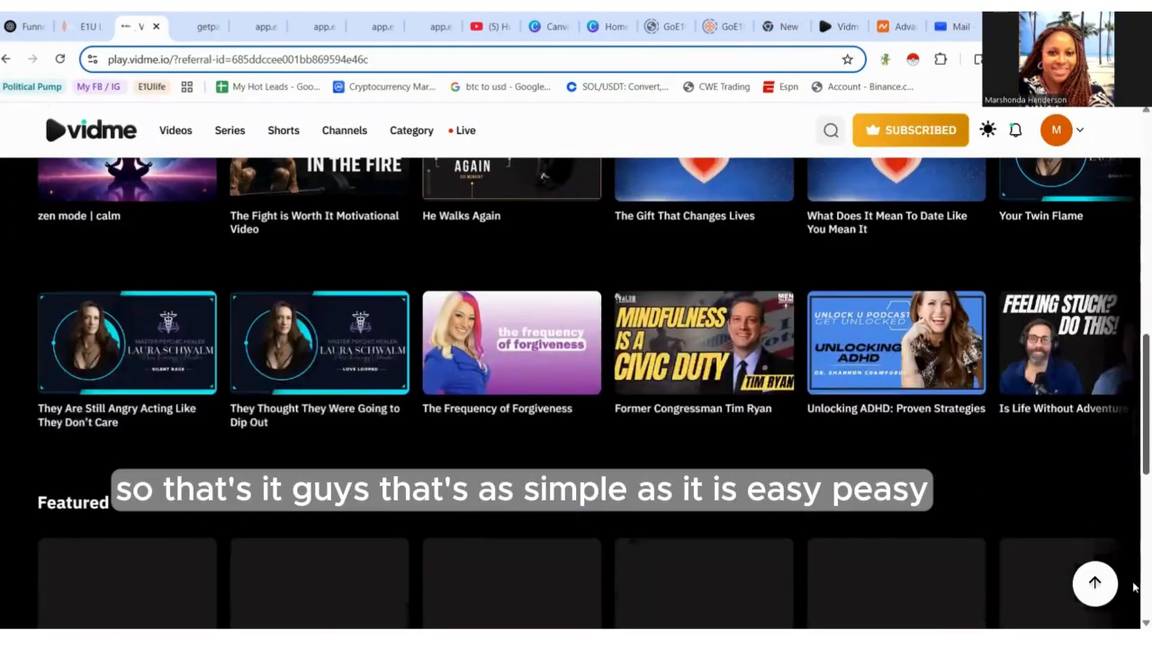
scroll(1133, 587, down, 2)
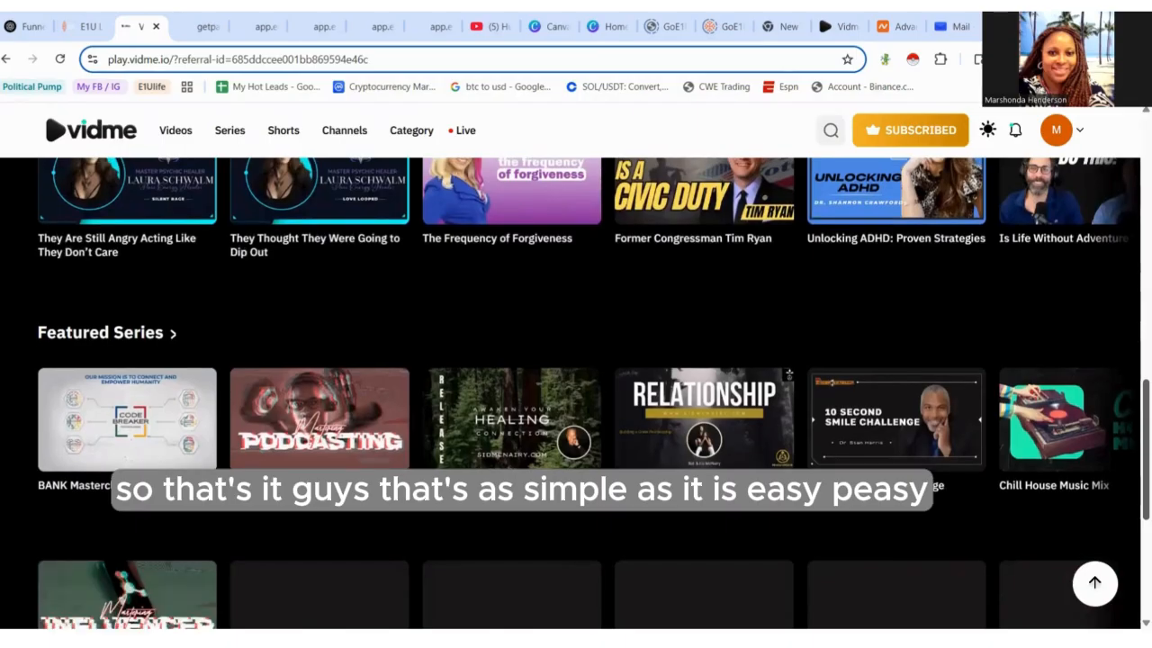
scroll(788, 381, up, 4)
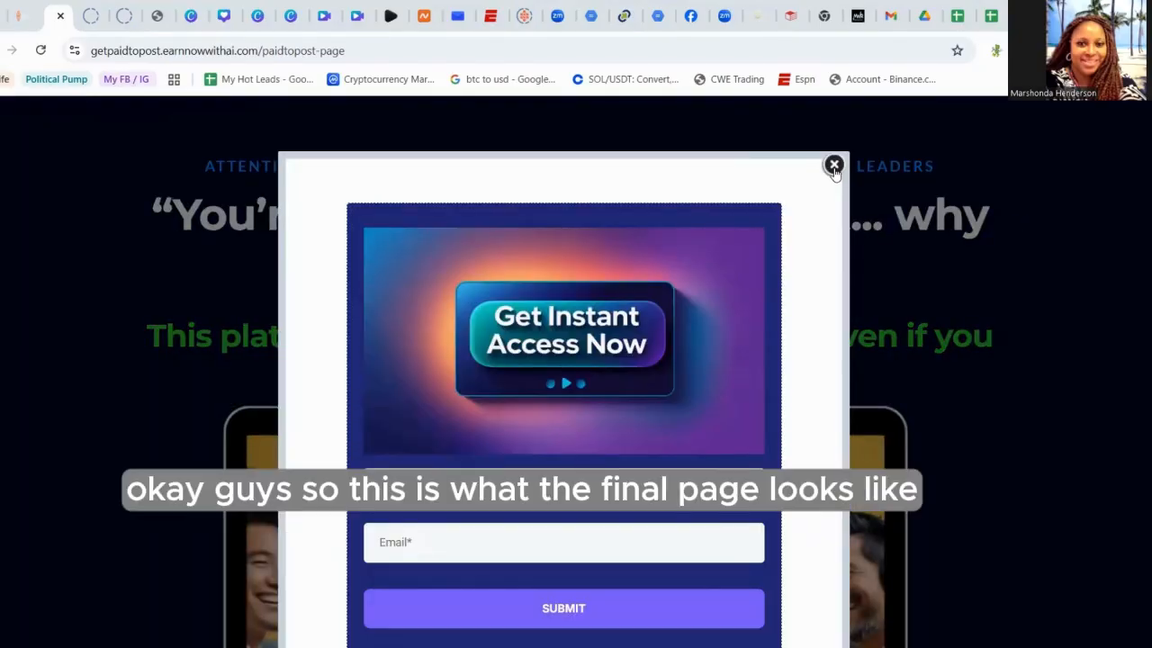
- Close the form popup and scroll through the finished landing page
click(834, 166)
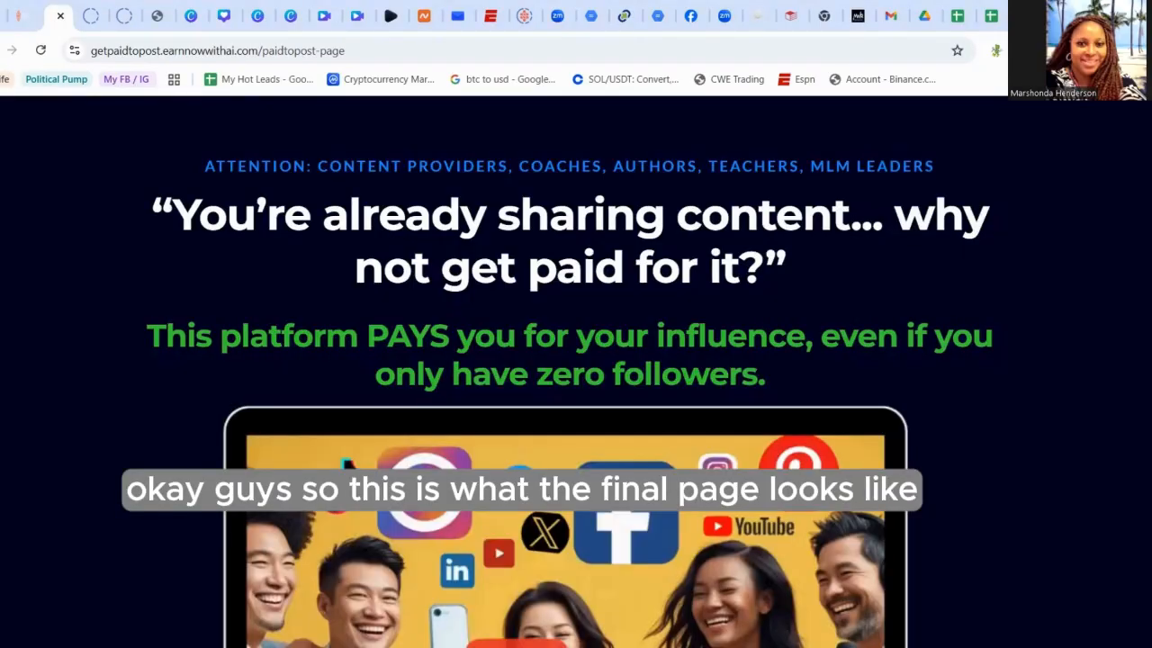
scroll(565, 360, down, 5)
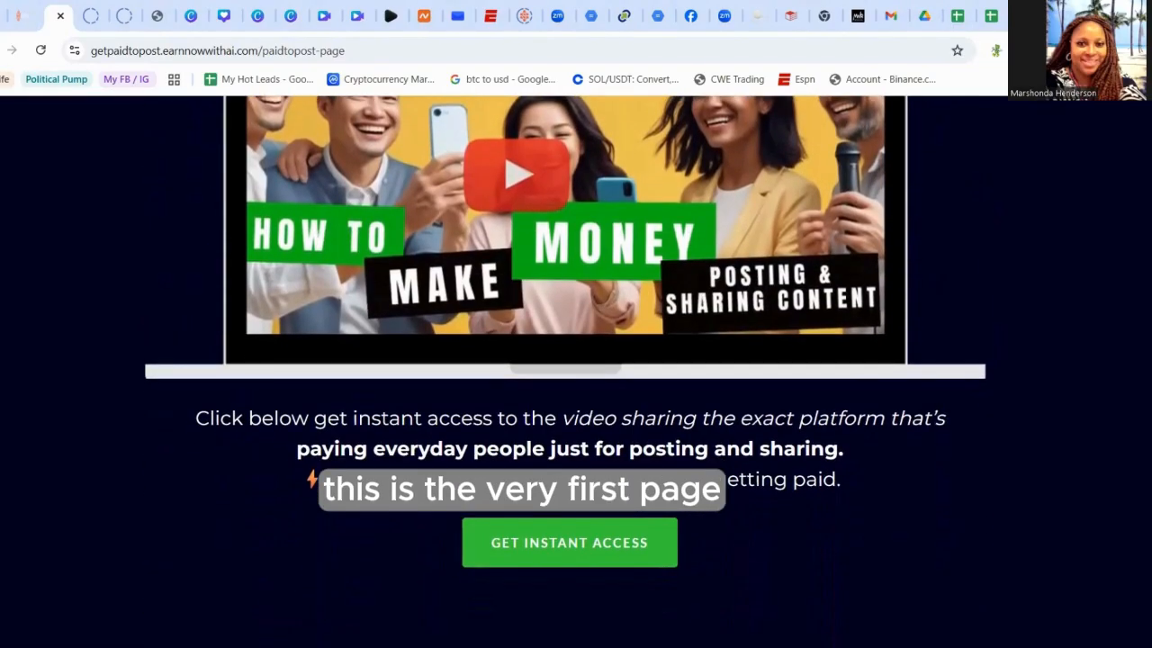
scroll(565, 359, up, 5)
scroll(569, 372, up, 1)
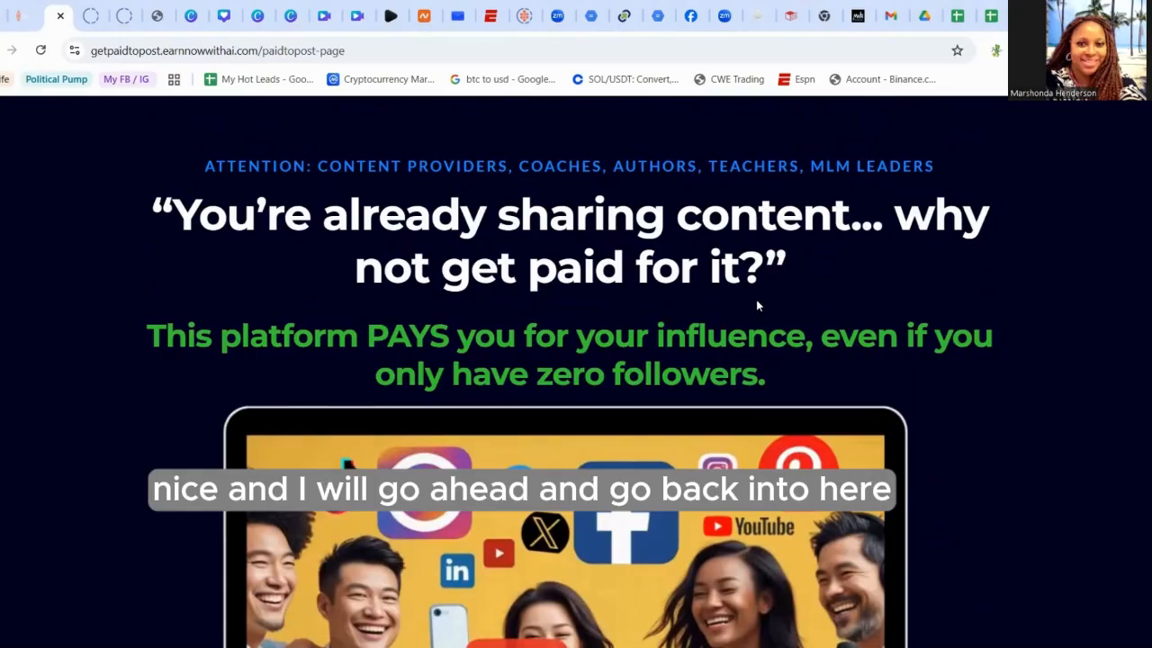
- Open the preview of the cloned PaidtoPost funnel step and scroll through the video page
click(22, 20)
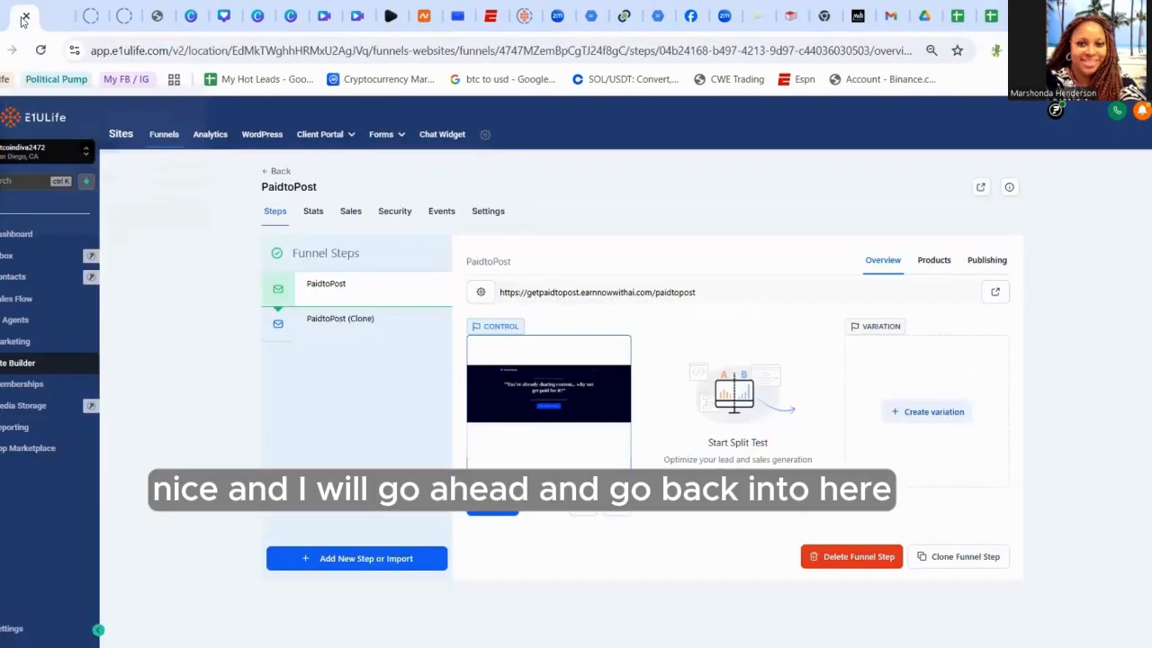
click(354, 324)
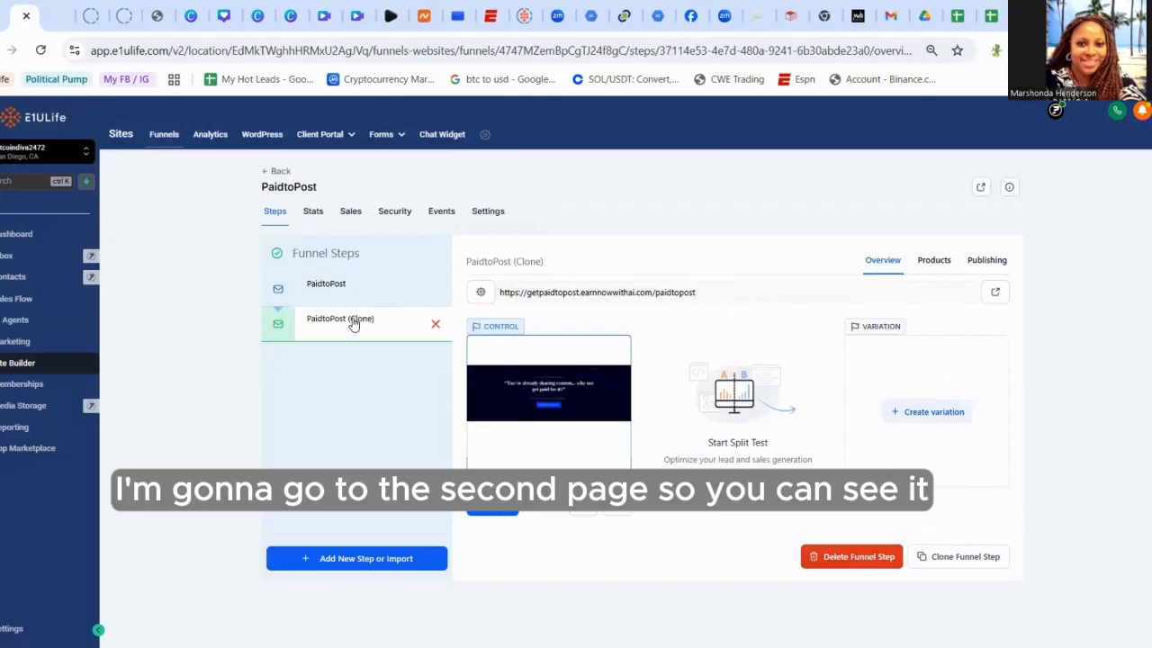
click(582, 506)
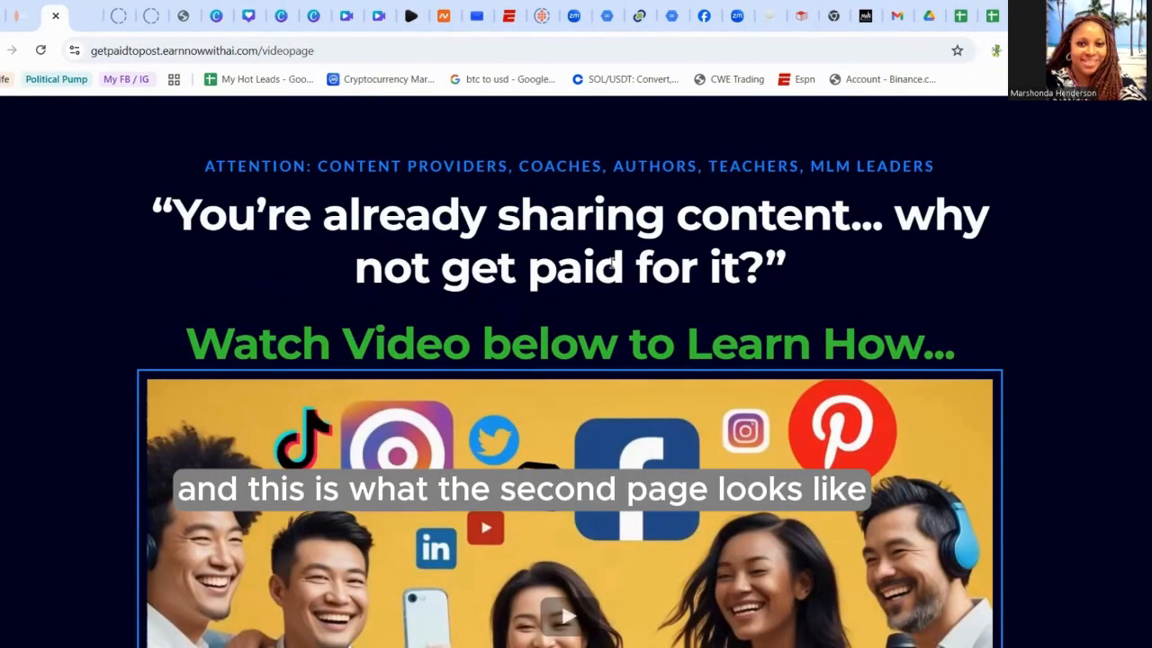
scroll(570, 360, down, 4)
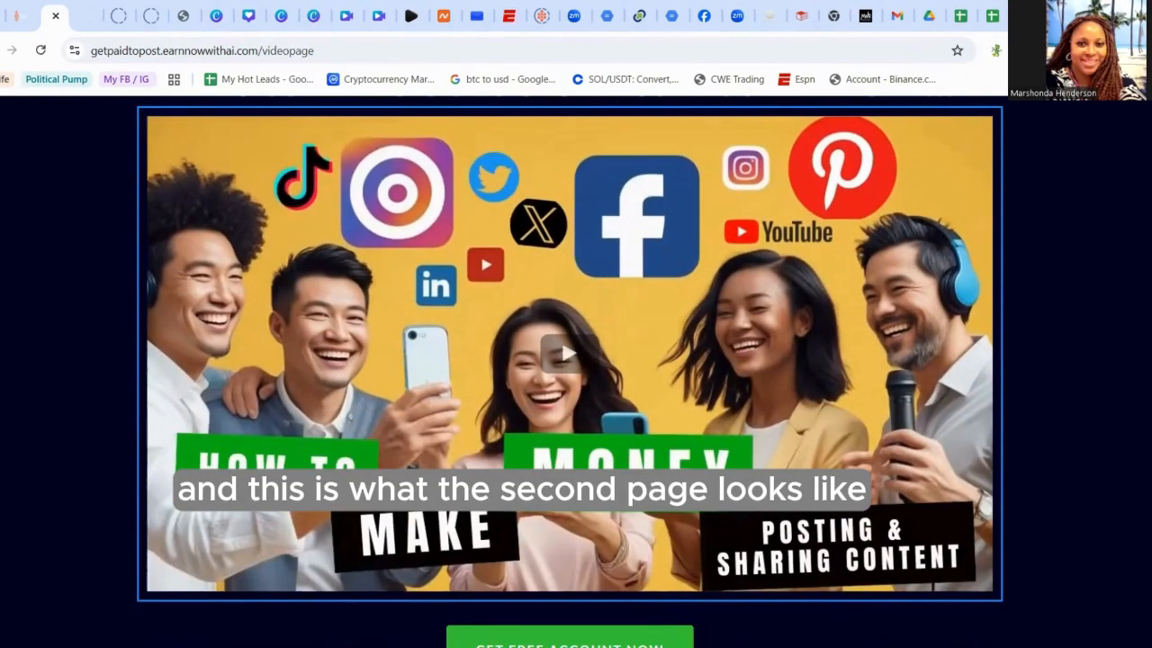
scroll(1140, 216, up, 4)
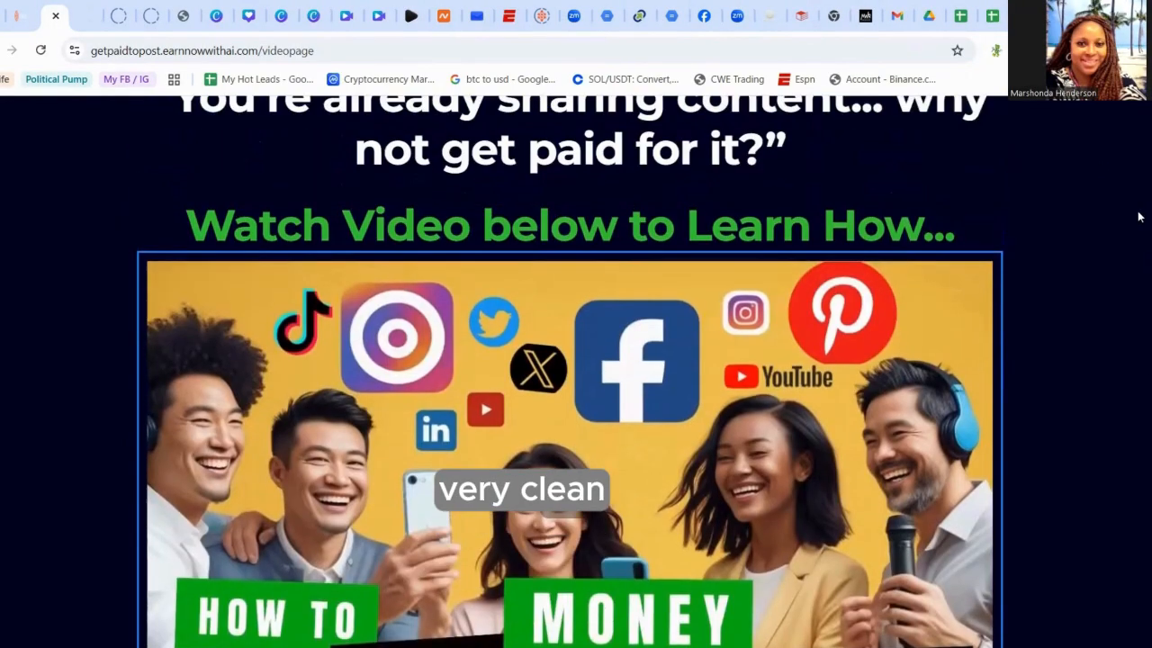
scroll(1132, 171, down, 2)
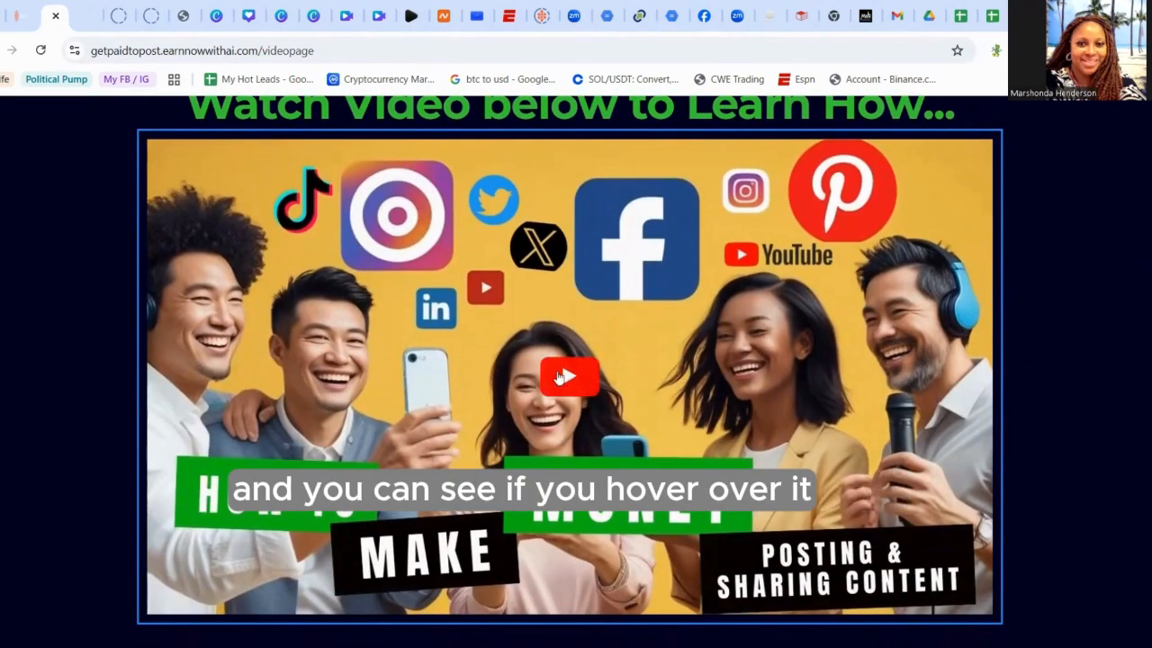
scroll(1148, 212, down, 2)
scroll(1149, 212, up, 4)
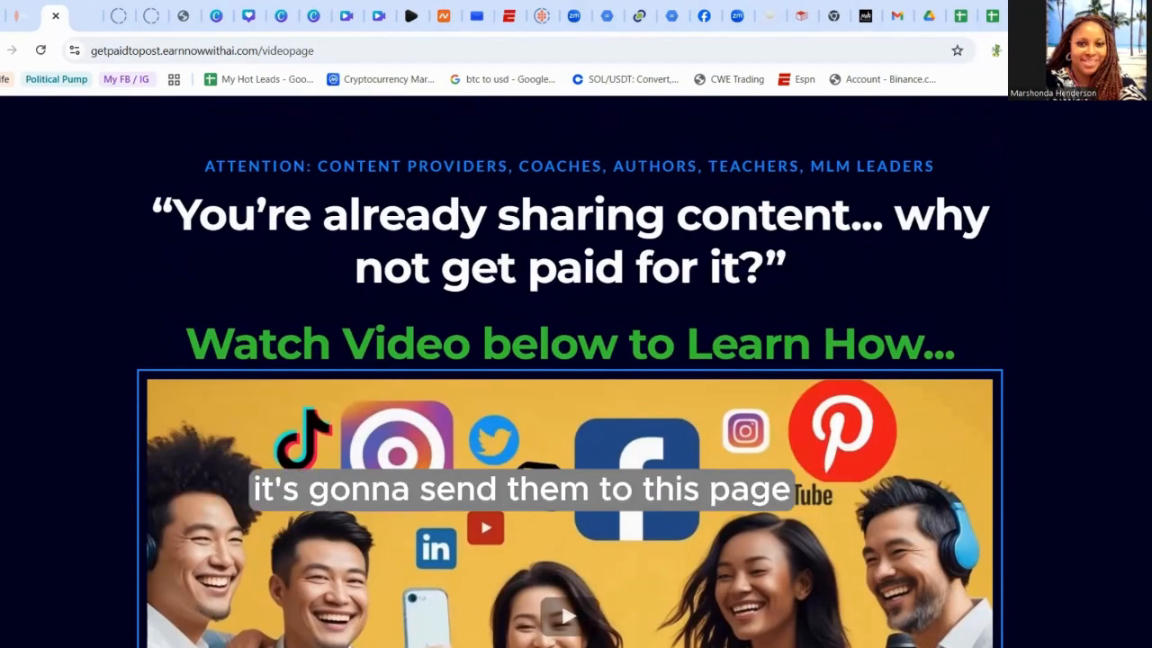
scroll(571, 372, down, 4)
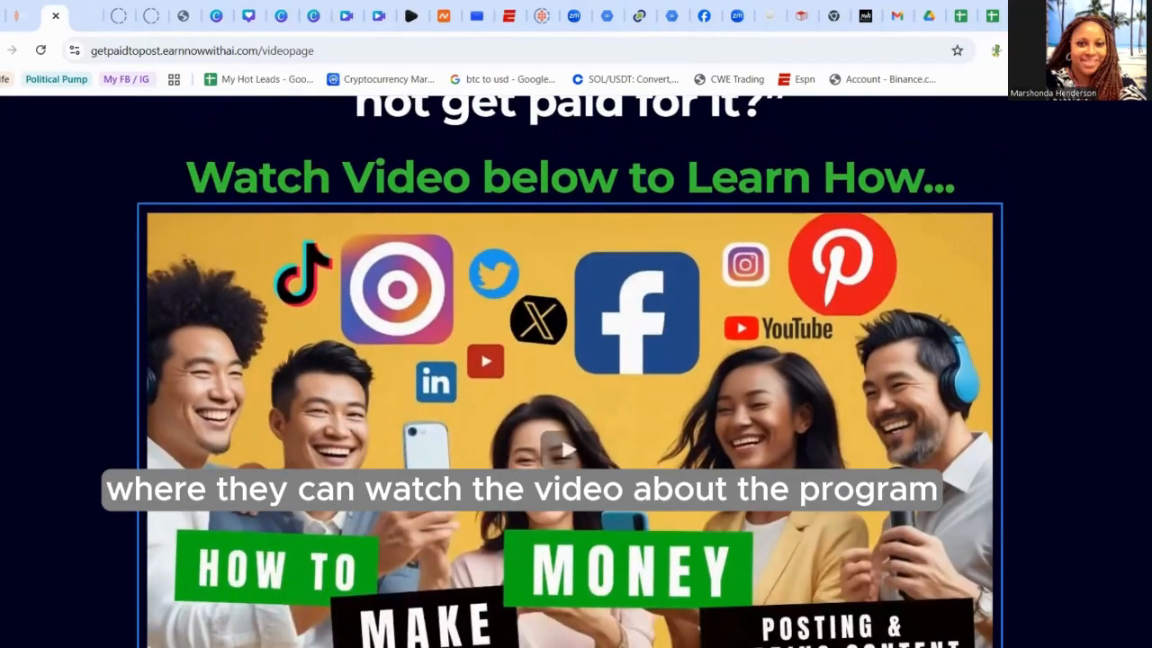
scroll(571, 371, up, 4)
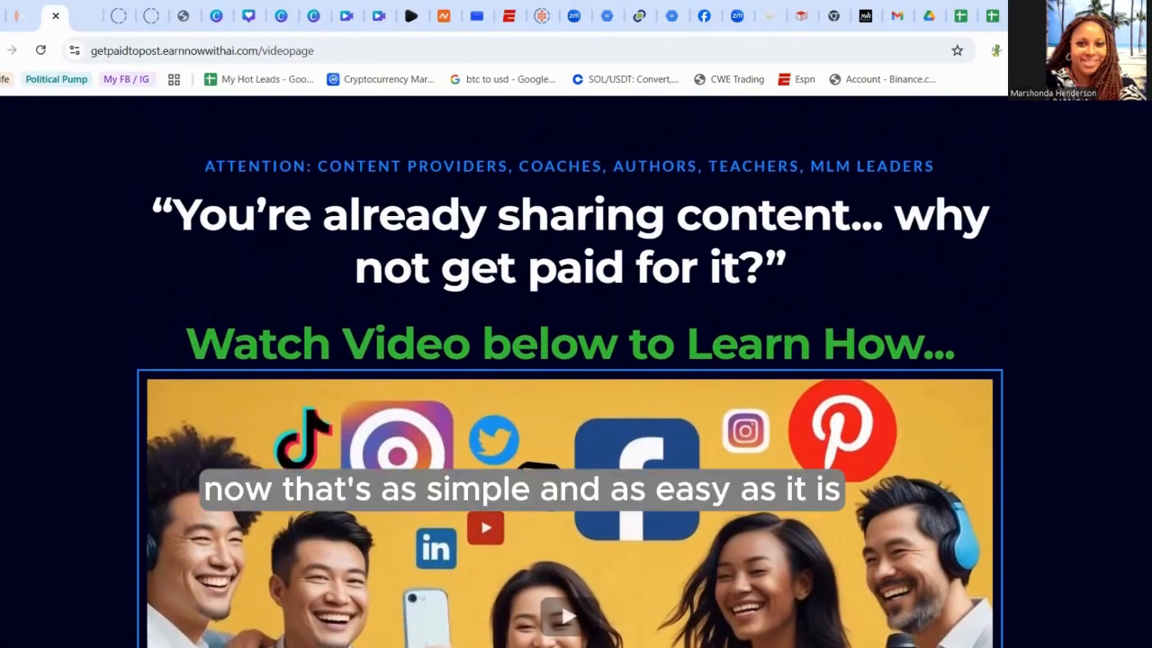
- Return to the landing page tab, open the popup form from the video image and close it again
click(83, 15)
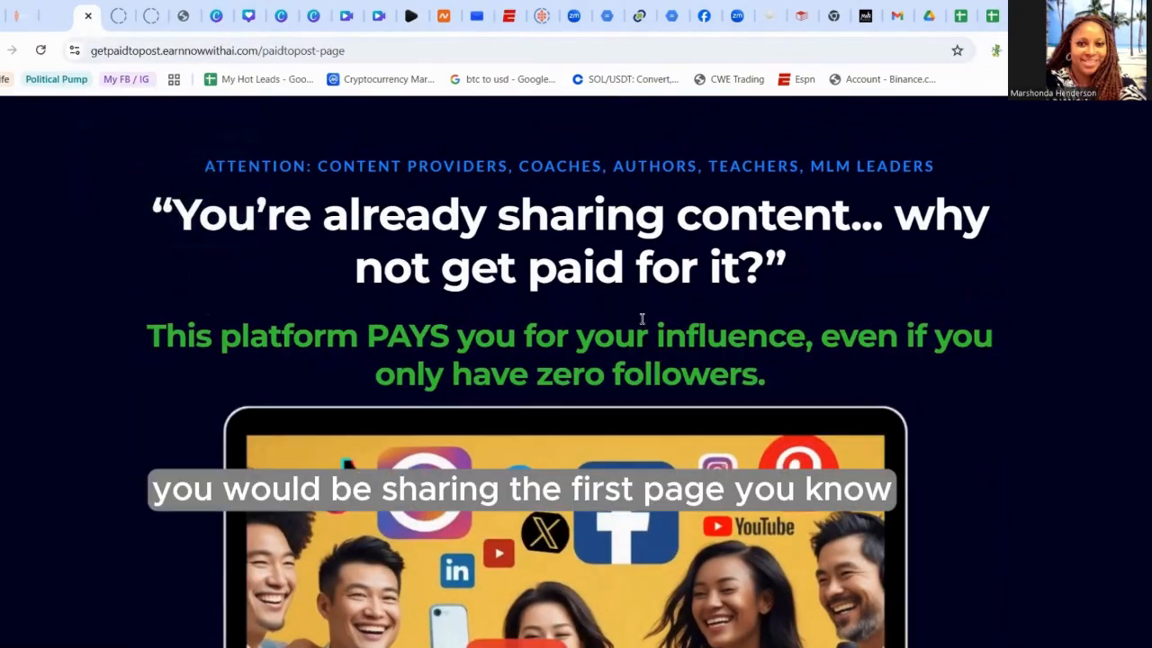
scroll(570, 369, down, 4)
scroll(569, 369, up, 1)
scroll(569, 368, down, 1)
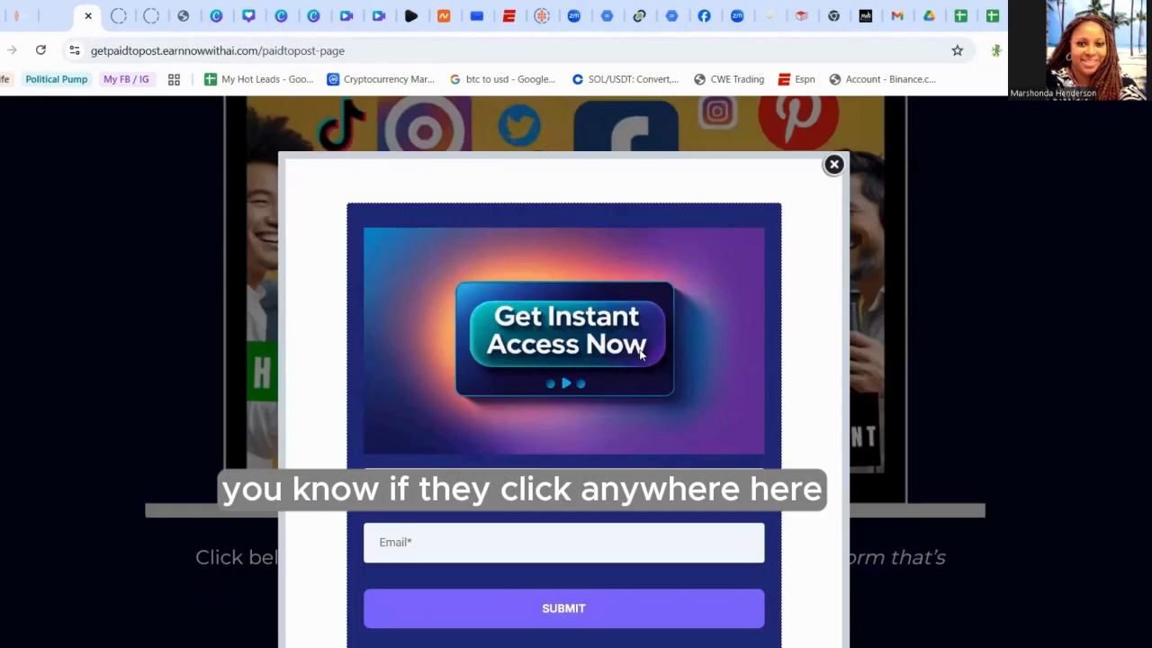
click(641, 355)
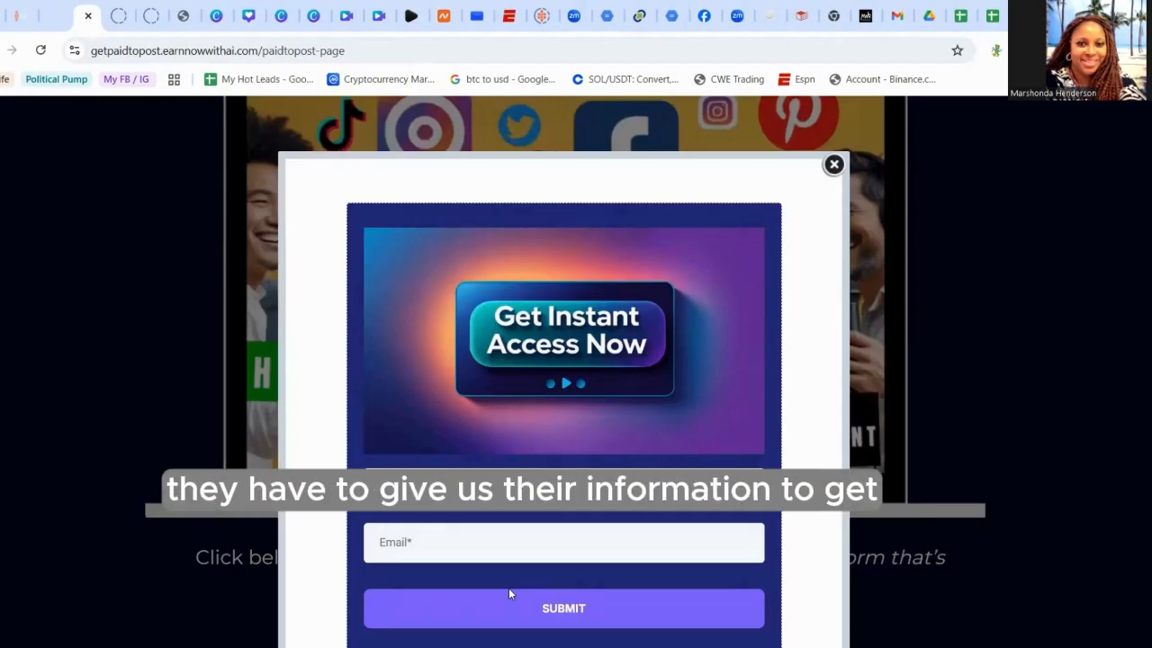
click(834, 166)
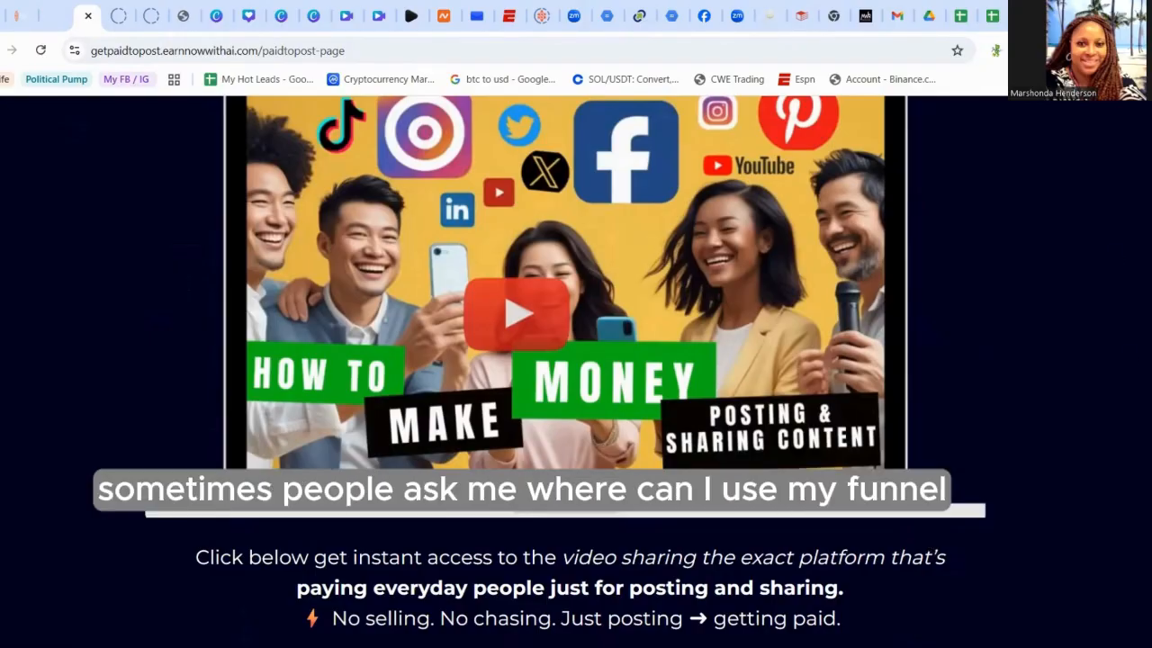
scroll(576, 360, up, 4)
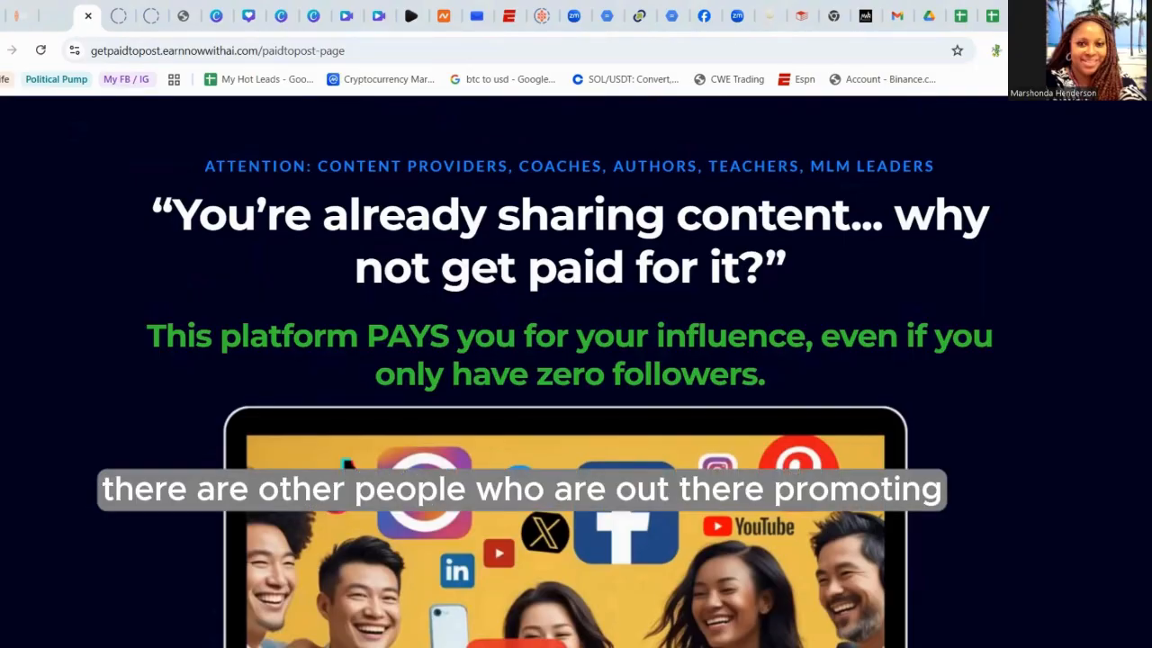
- Switch to another browser window and browse other people's funnel pages, including one opened from the bookmarked links list
key(alt+Tab)
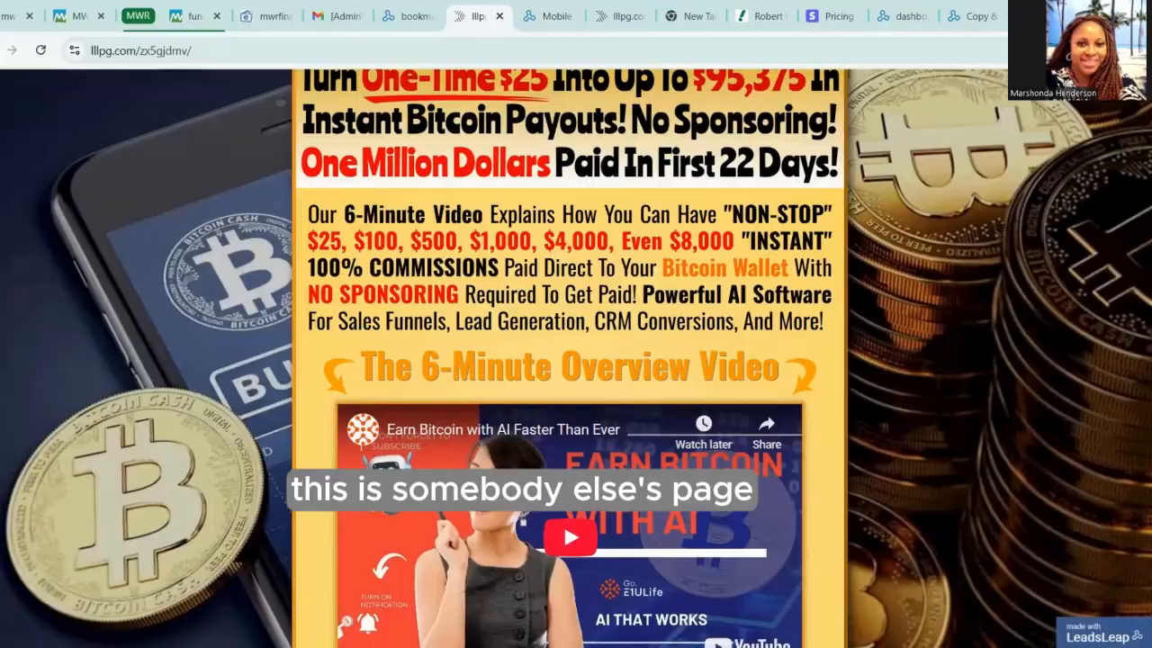
scroll(572, 360, down, 10)
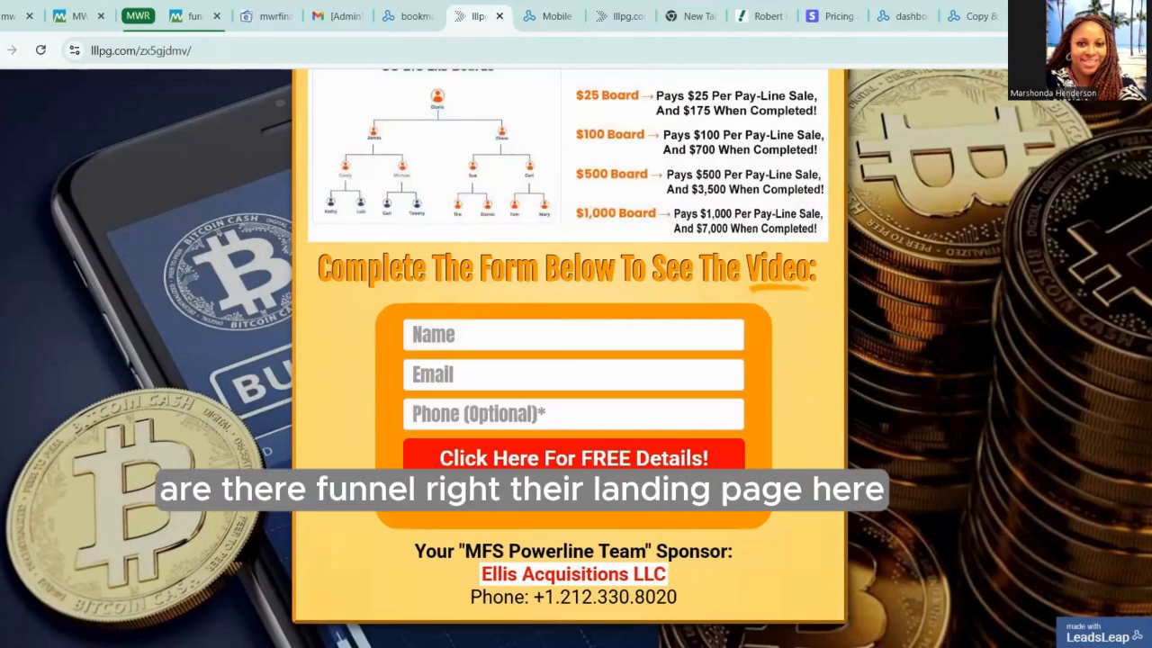
scroll(573, 360, up, 7)
scroll(572, 360, up, 2)
scroll(573, 360, down, 6)
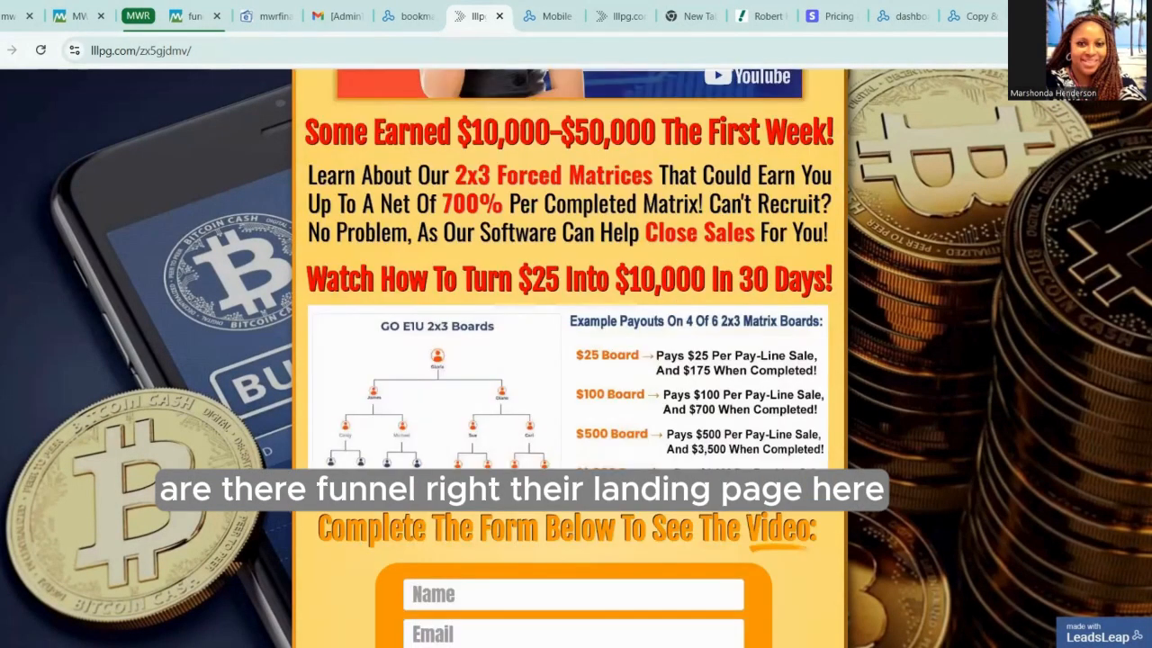
scroll(572, 360, up, 2)
scroll(572, 360, down, 4)
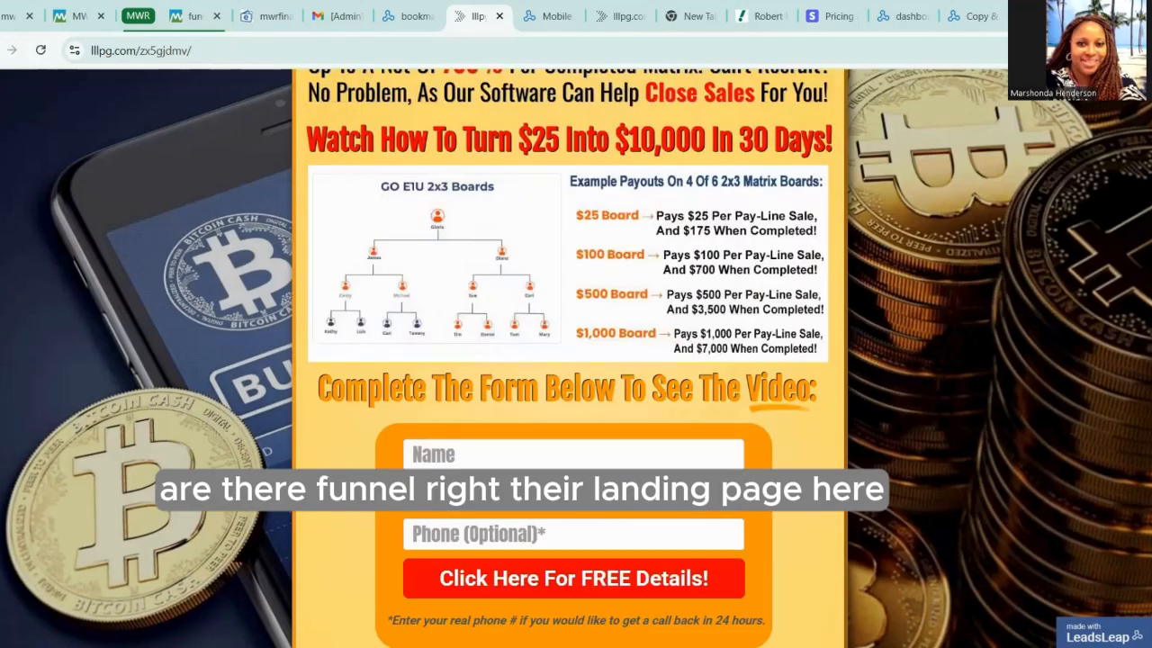
scroll(572, 359, up, 5)
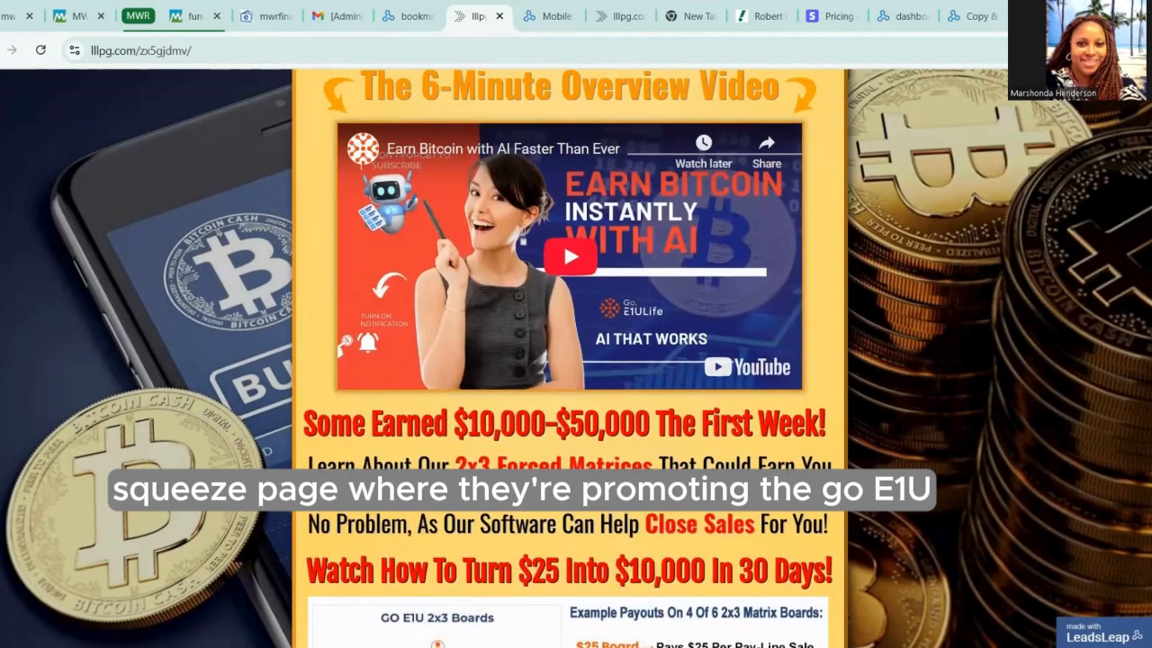
scroll(572, 360, up, 2)
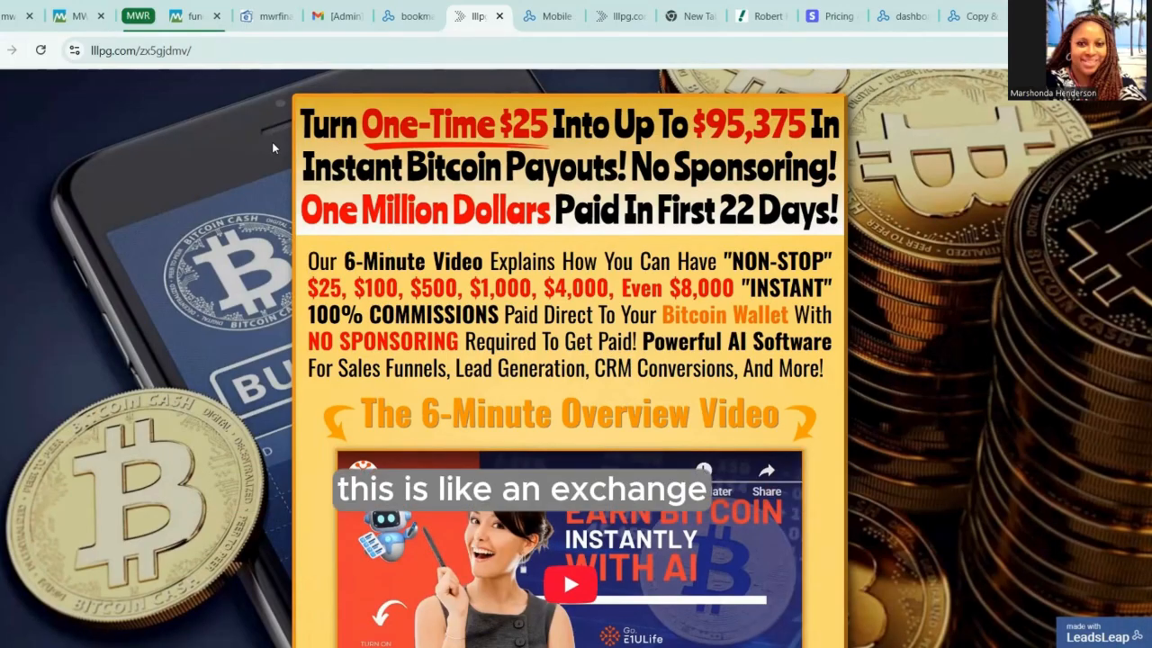
click(401, 18)
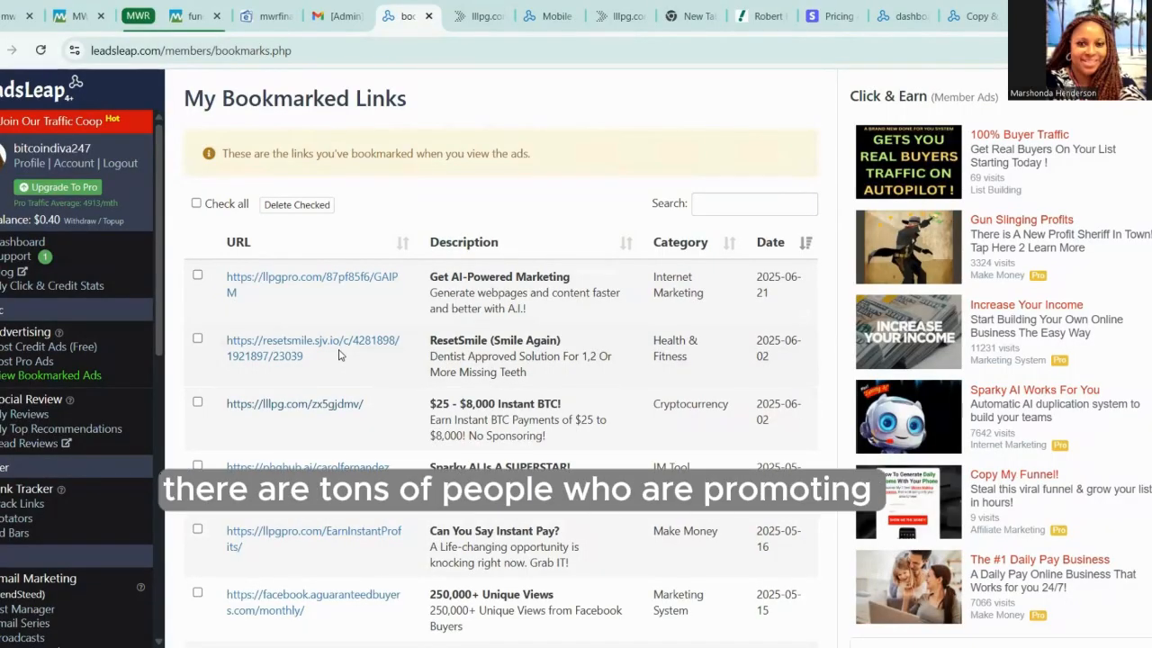
click(354, 533)
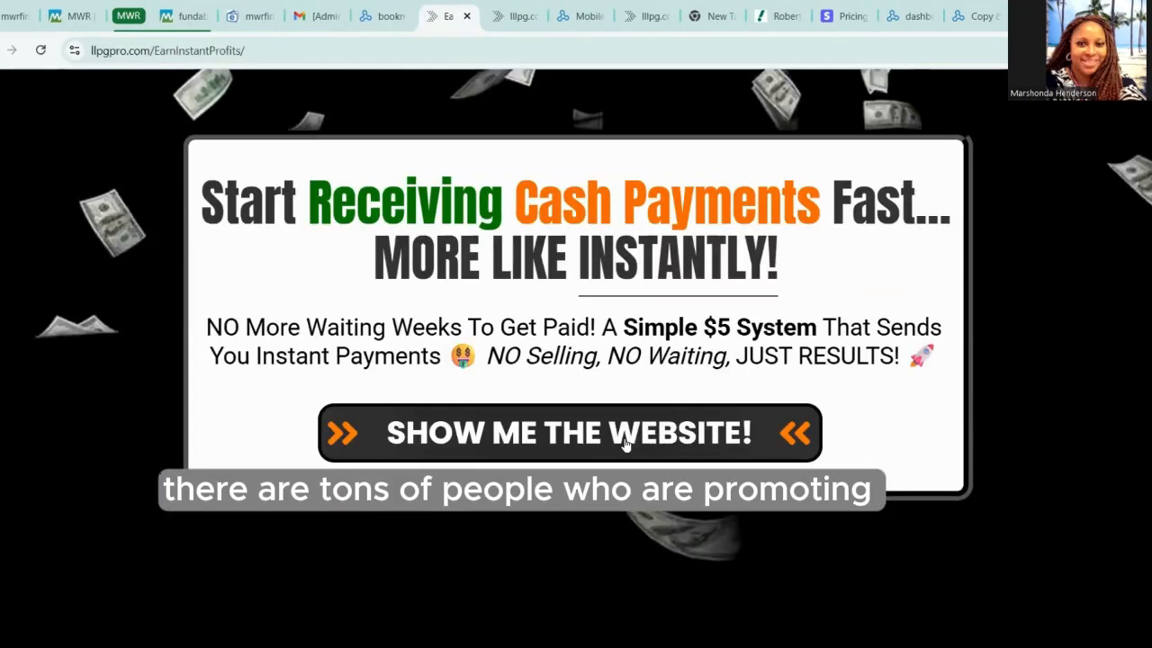